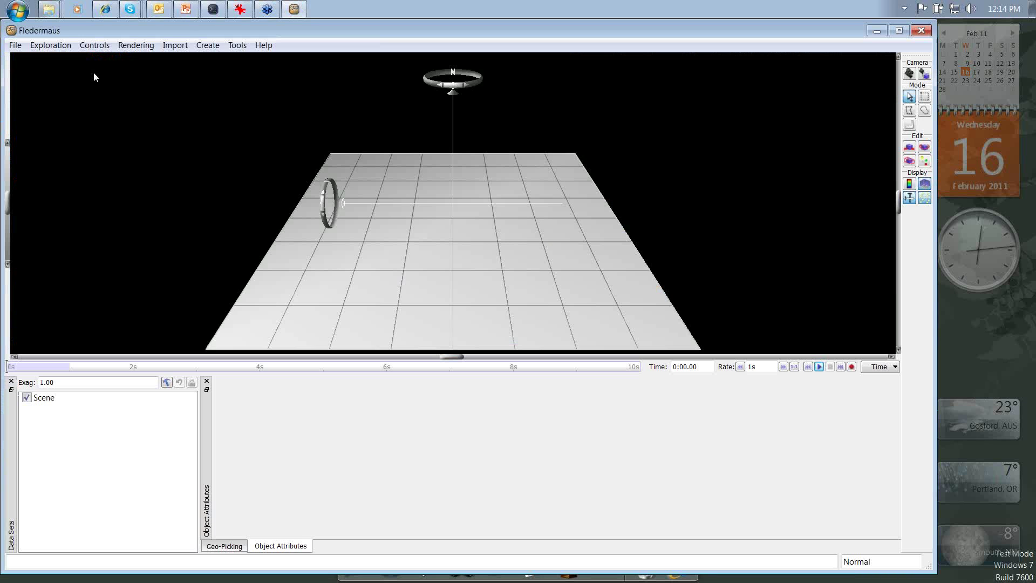
Open the recent scene SS08_Interp.scene and select the SS08_EM3002_Bathy.sd surface in it.
left_click(15, 45)
mouse_move(178, 170)
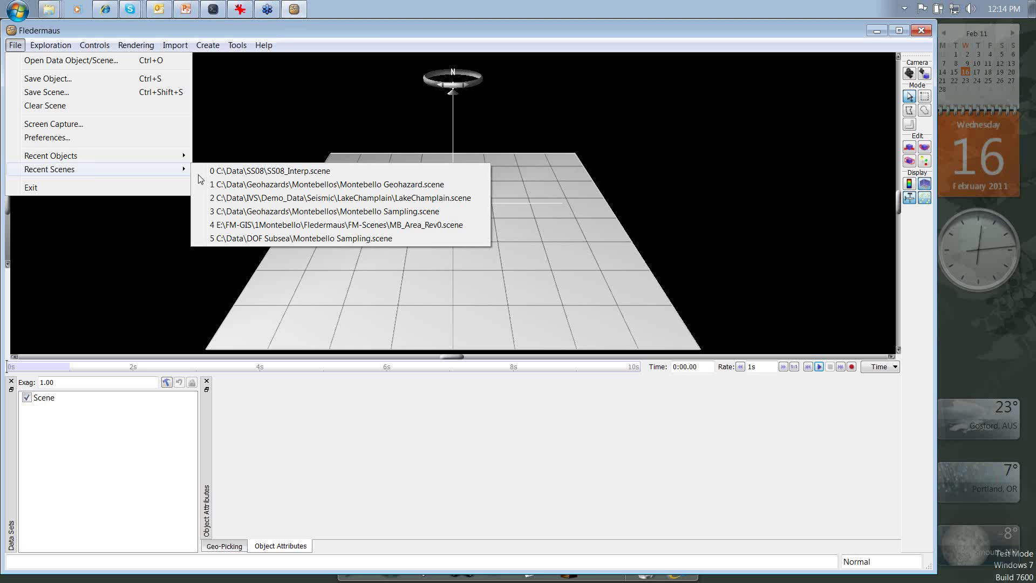
left_click(270, 170)
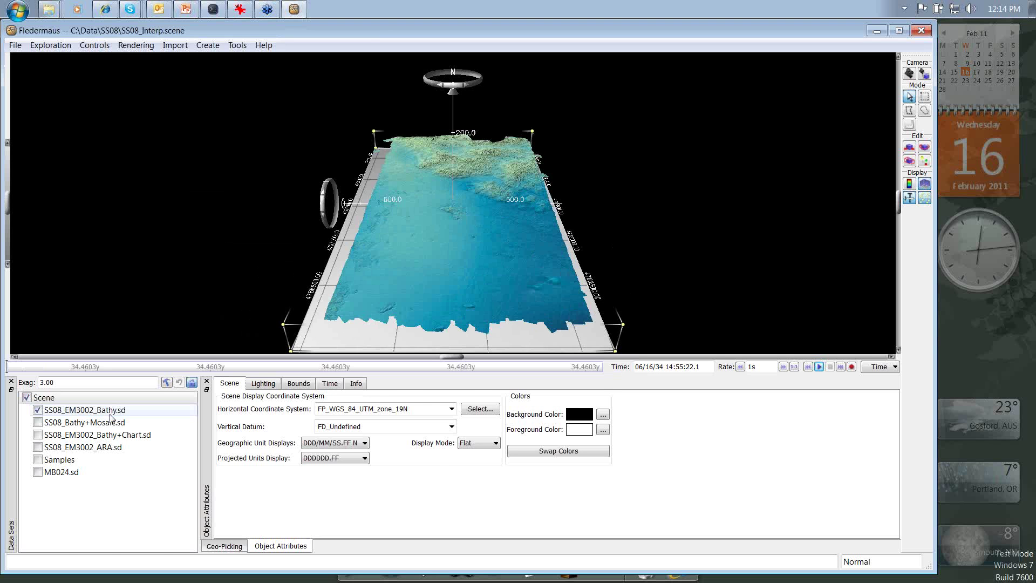
left_click(110, 413)
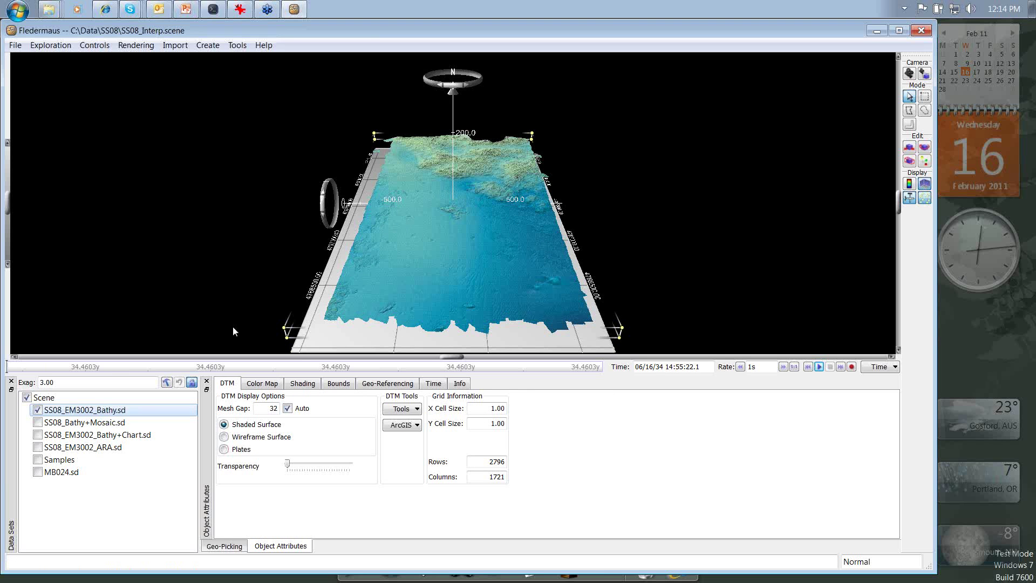
Compare the SS08_Bathy+Mosaic.sd backscatter with the bathymetry beneath by toggling its visibility, leaving the mosaic hidden.
left_click(37, 423)
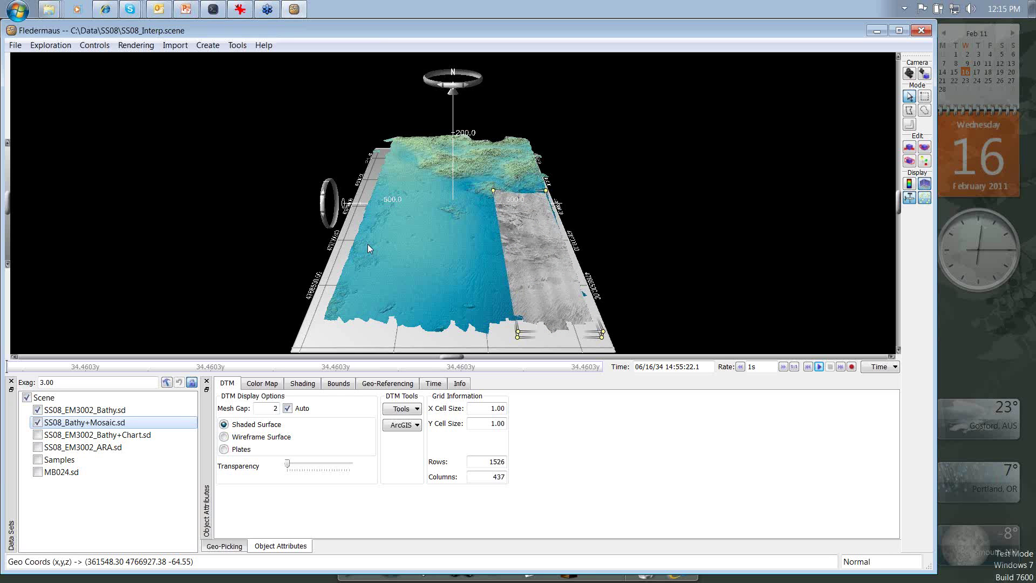
left_click_drag(368, 244, 571, 205)
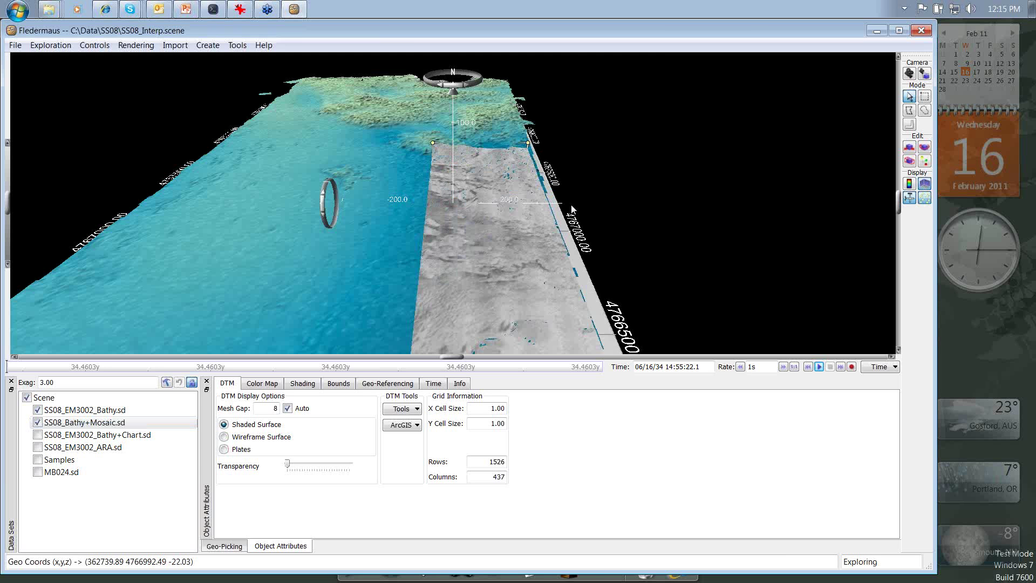
left_click(38, 422)
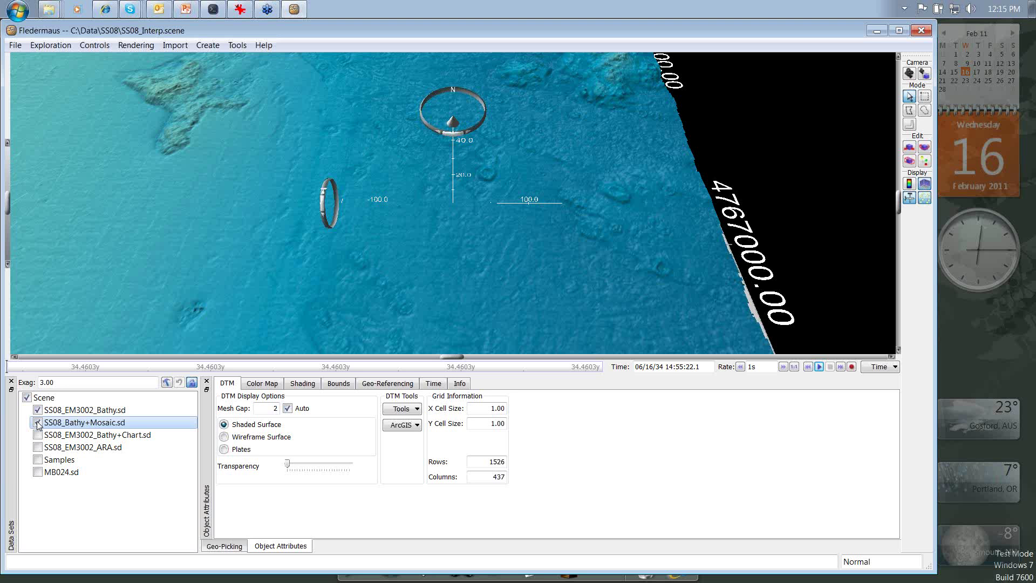
left_click(37, 422)
left_click(37, 422)
left_click(38, 422)
scroll(287, 101, "down", 3)
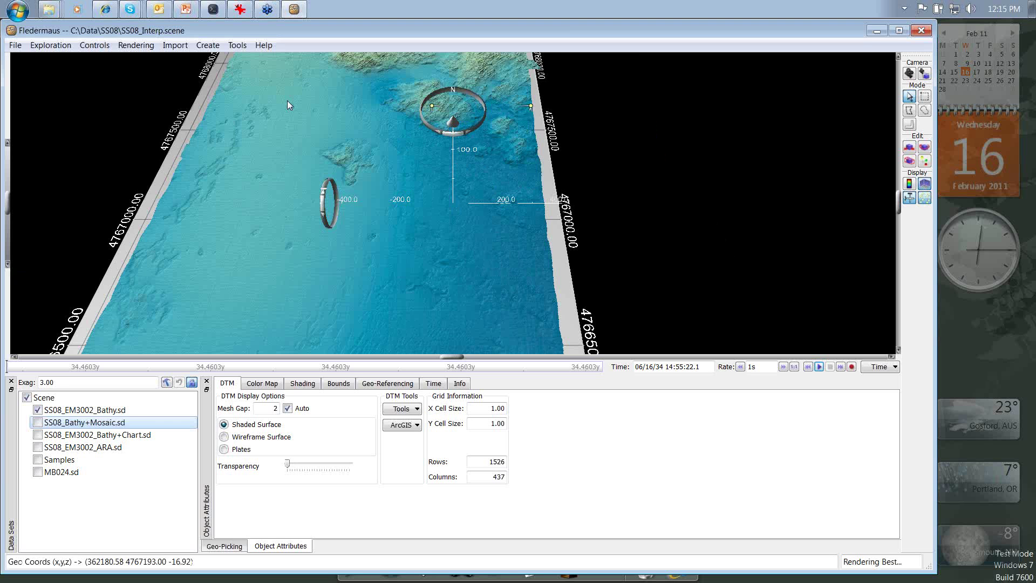
Examine the SS08_EM3002_Bathy+Chart.sd surface, the SS08_EM3002_ARA.sd grain size points over the mosaic, and the Samples points.
key("Down")
key("space")
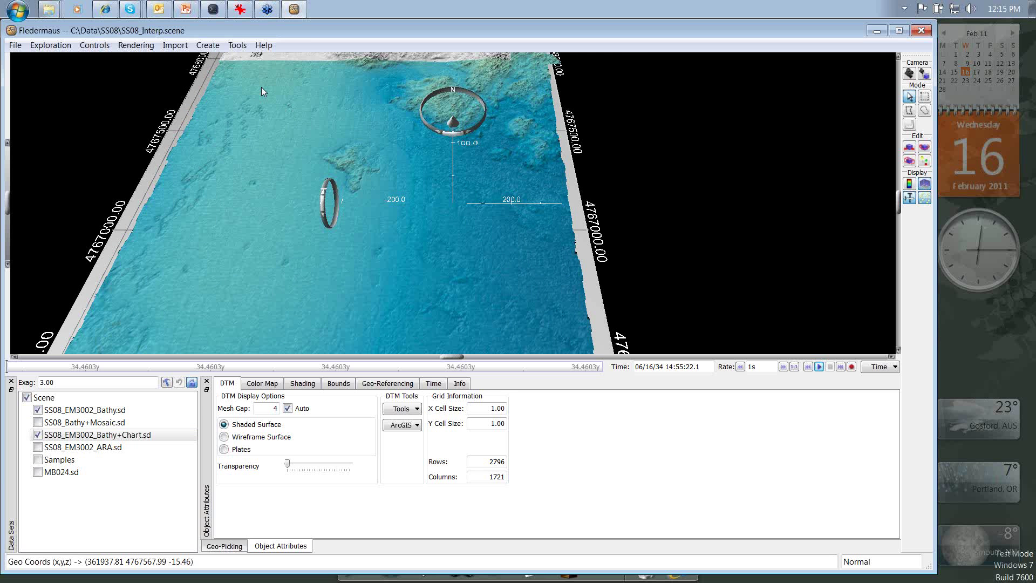
left_click_drag(263, 91, 554, 70)
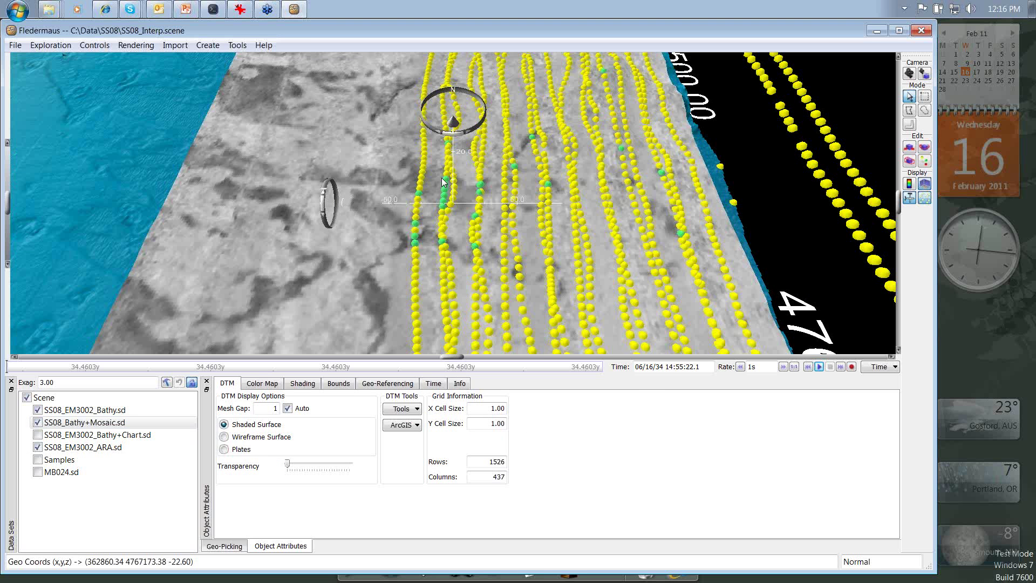
left_click(443, 182)
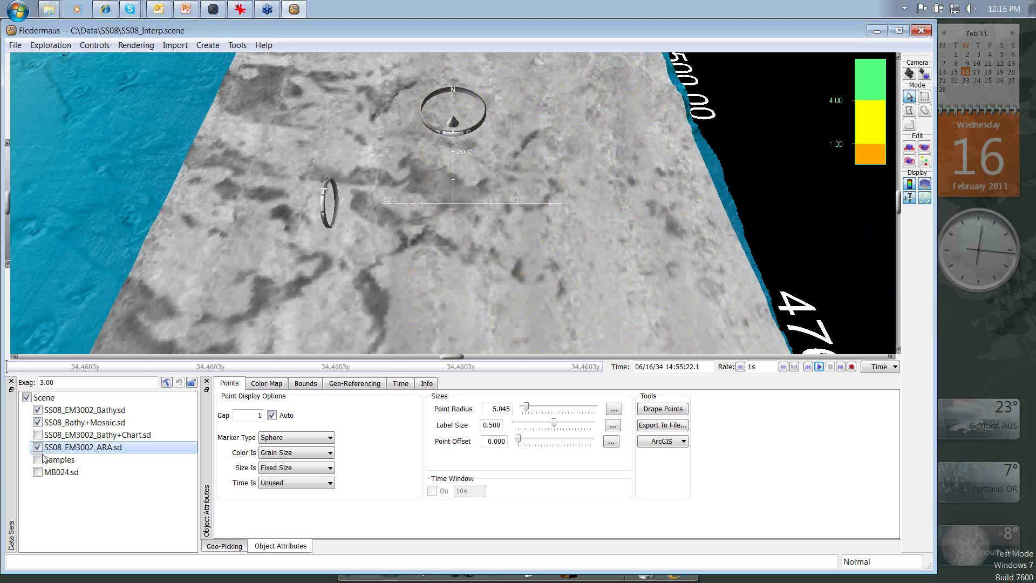
left_click(38, 460)
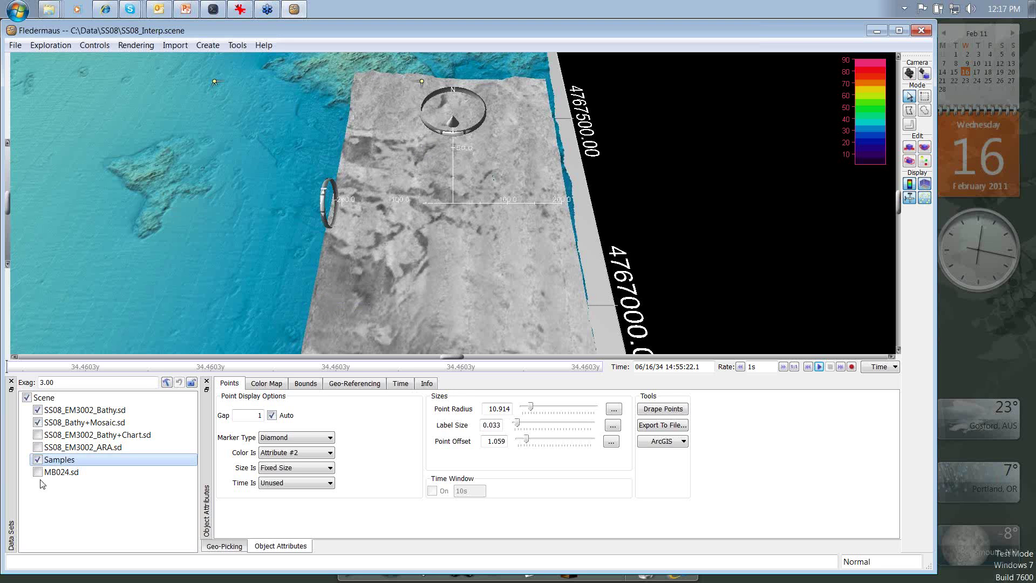
Show the MB024.sd vertical curtain and make the SS08_EM3002_Bathy.sd surface partly transparent to inspect the profile below the seabed.
left_click(37, 471)
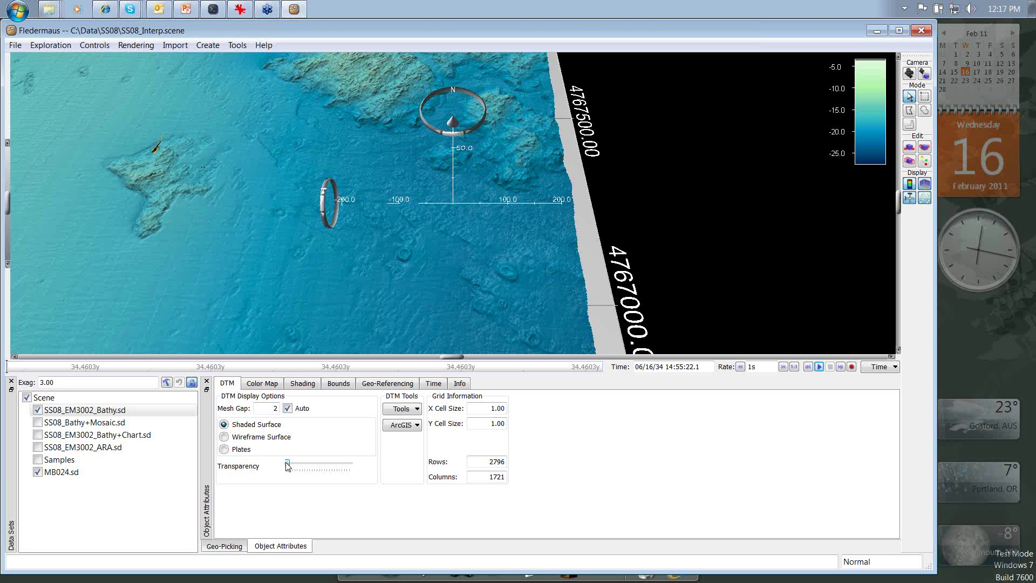
left_click_drag(287, 466, 314, 463)
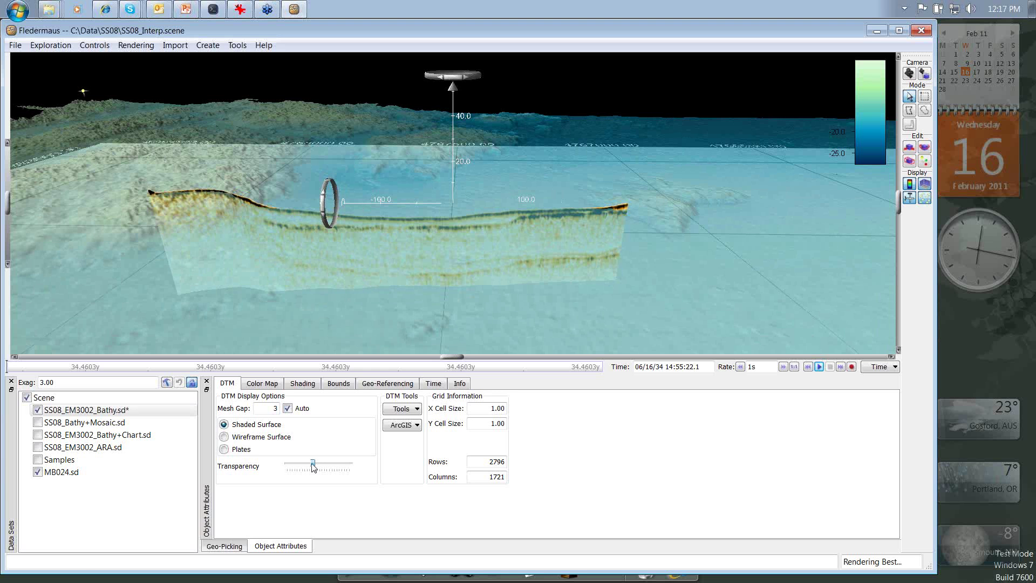
left_click_drag(313, 465, 301, 465)
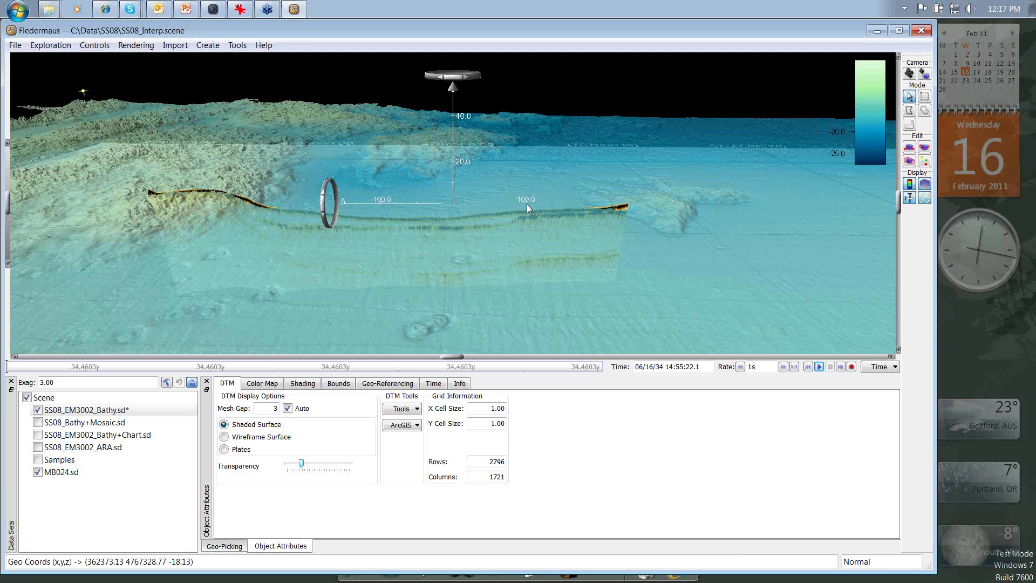
Hide the MB024.sd curtain, make the bathymetry opaque again, and display SS08_Bathy+Mosaic.sd in a top-down view.
left_click(40, 472)
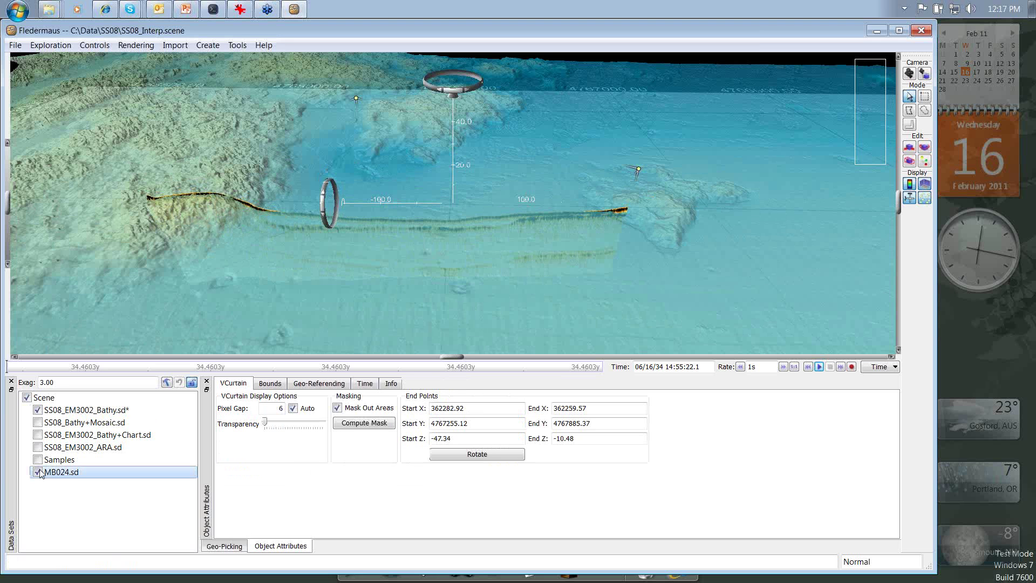
left_click(37, 472)
left_click(38, 421)
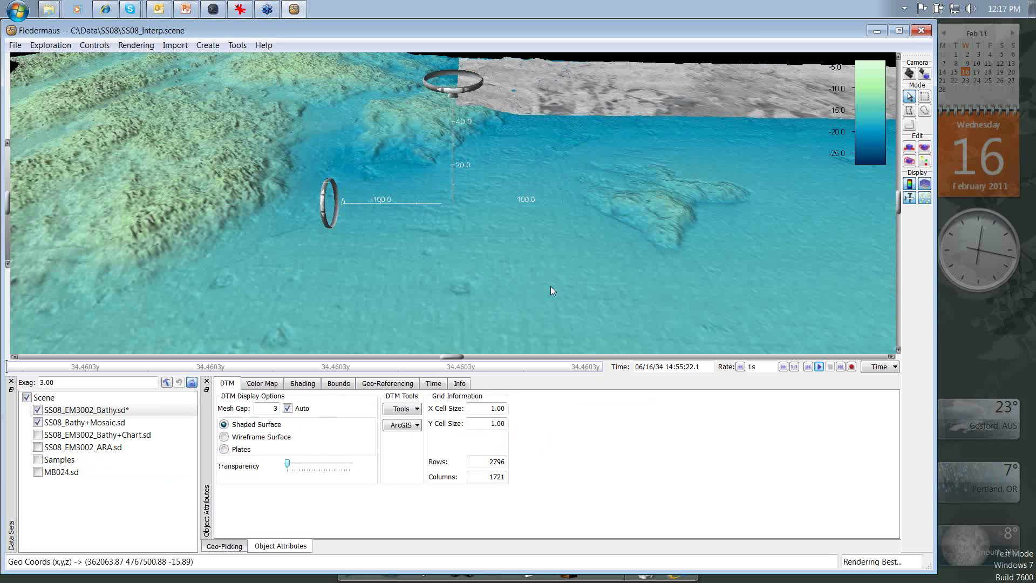
left_click_drag(551, 286, 432, 253)
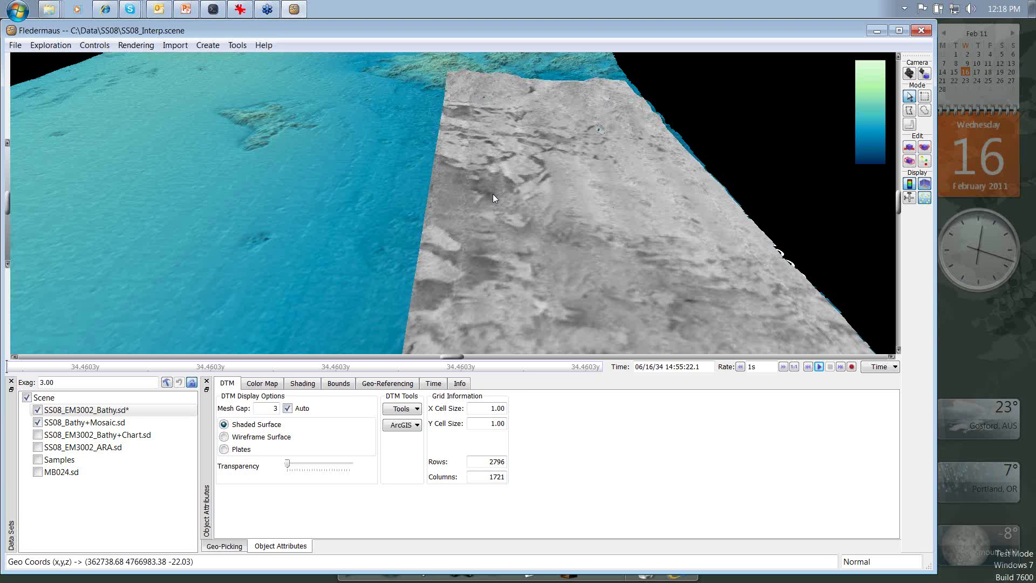
key("alt+e")
key("p")
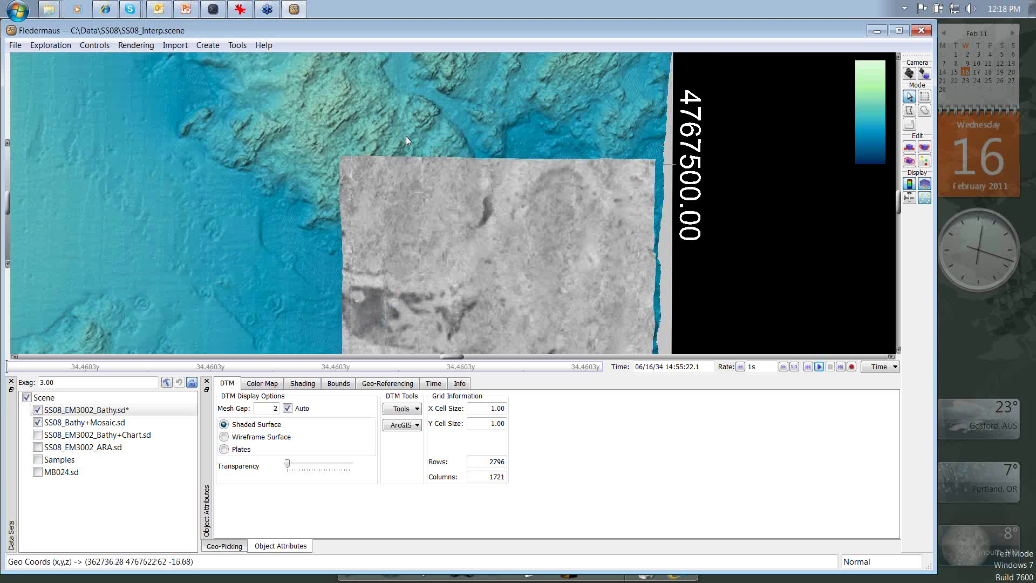
Add a parent object to the scene and rename it SS08_Interpretation.
left_click(208, 46)
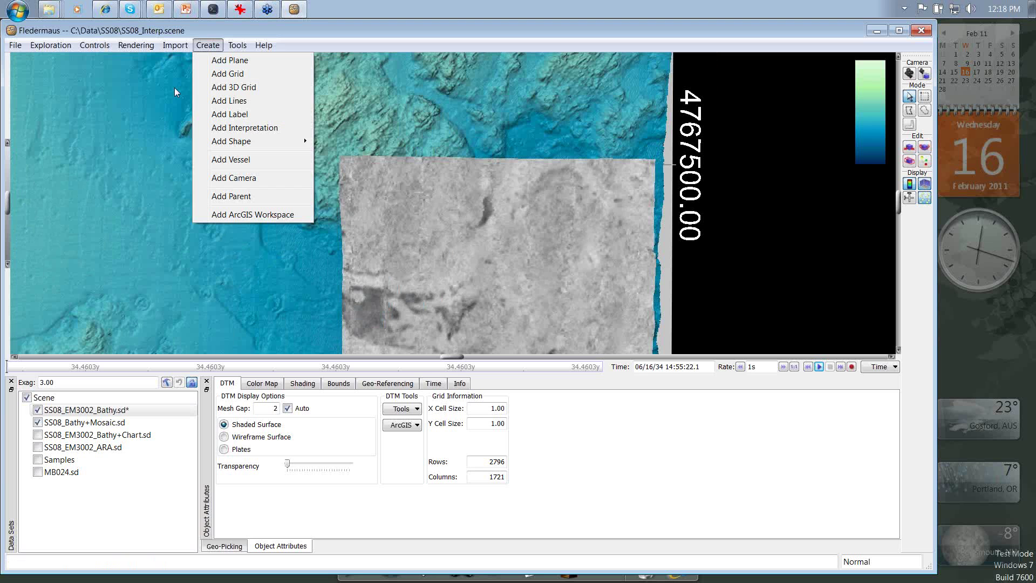
left_click(224, 196)
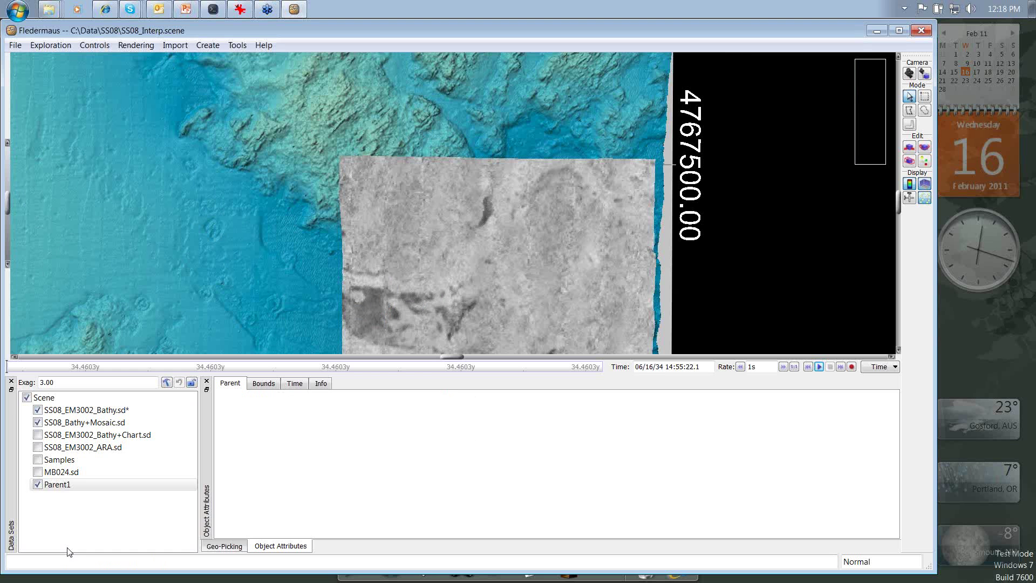
left_click(63, 483)
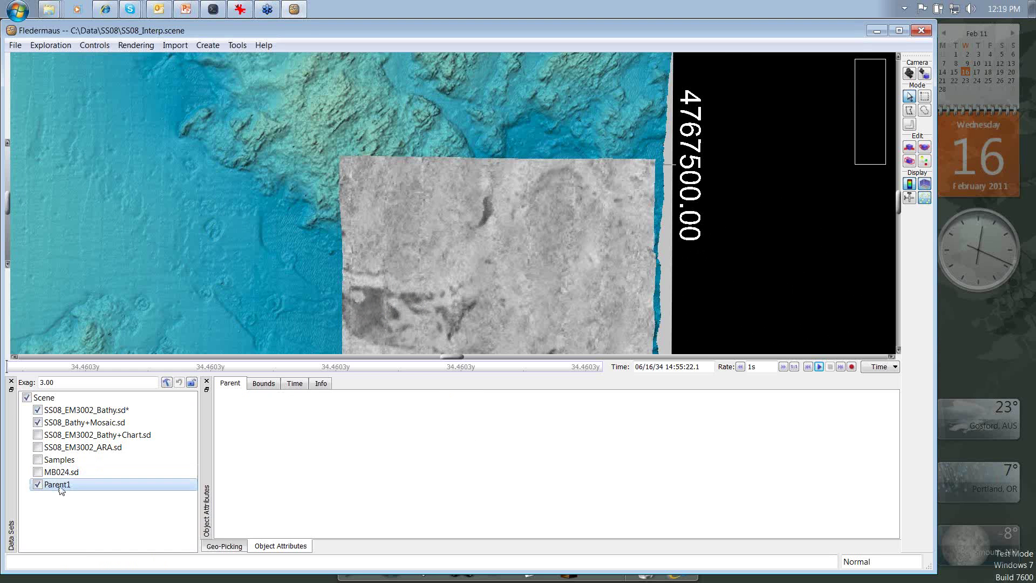
right_click(61, 489)
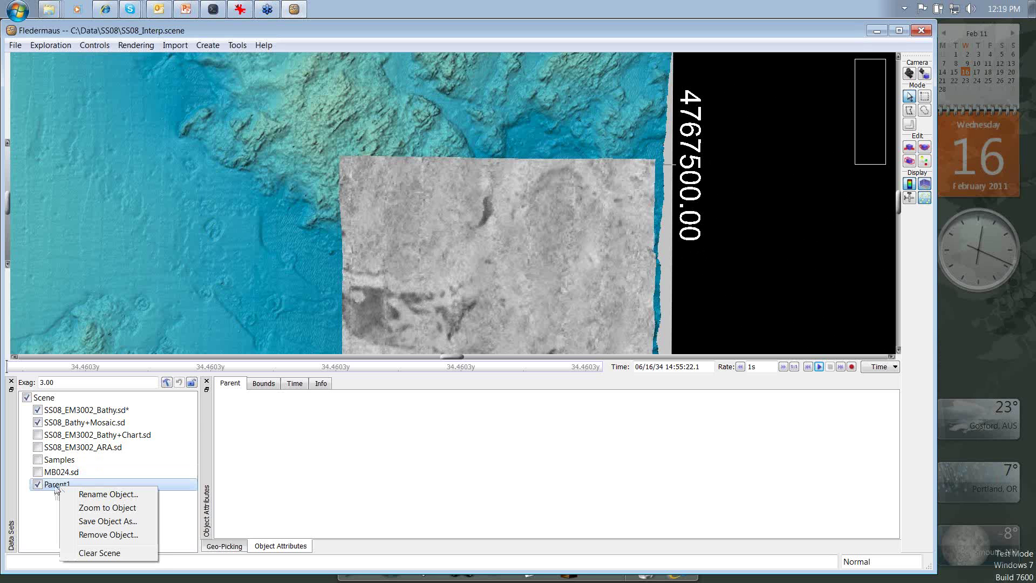
left_click(85, 495)
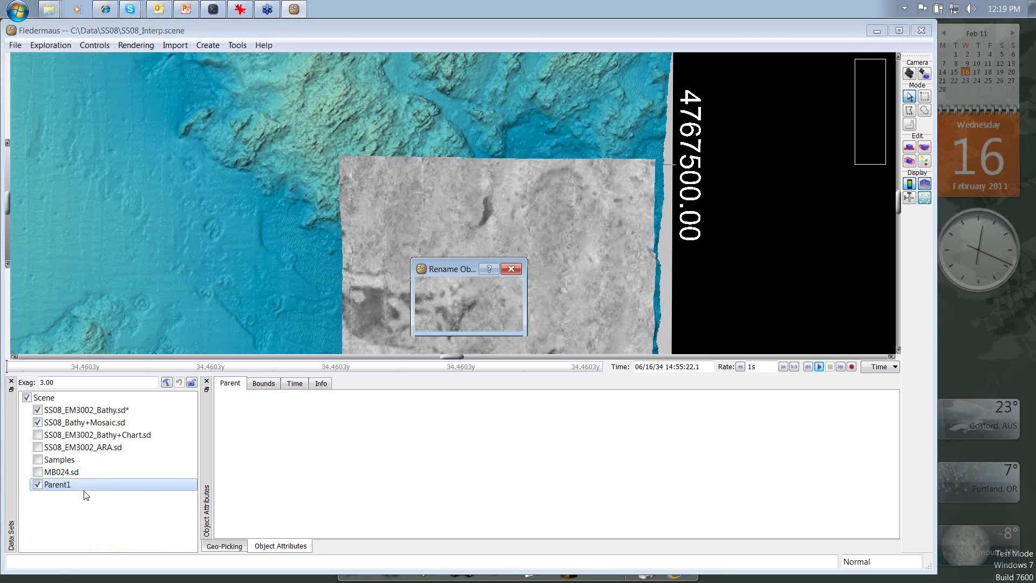
type("te")
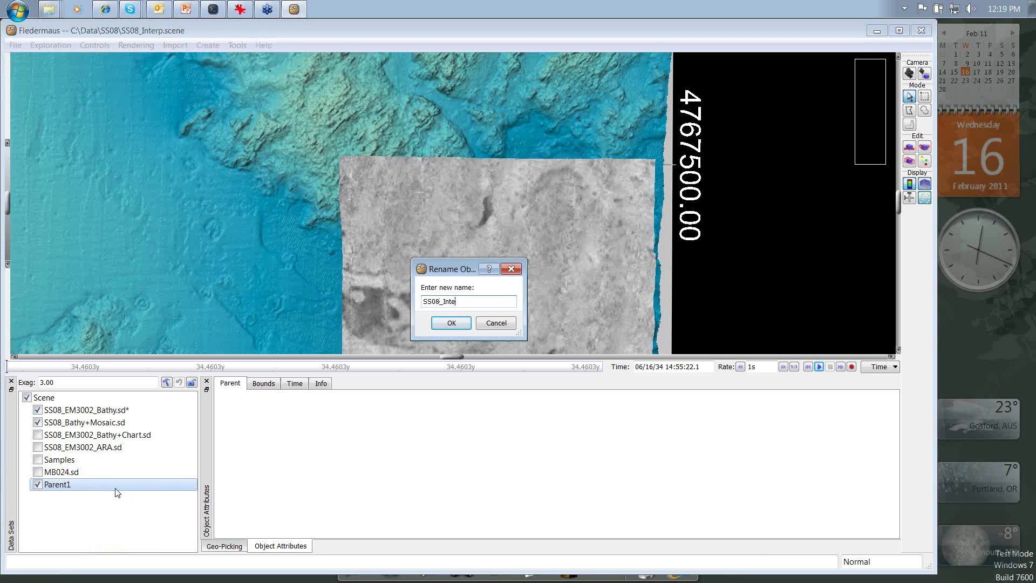
type("rpretation")
left_click(450, 323)
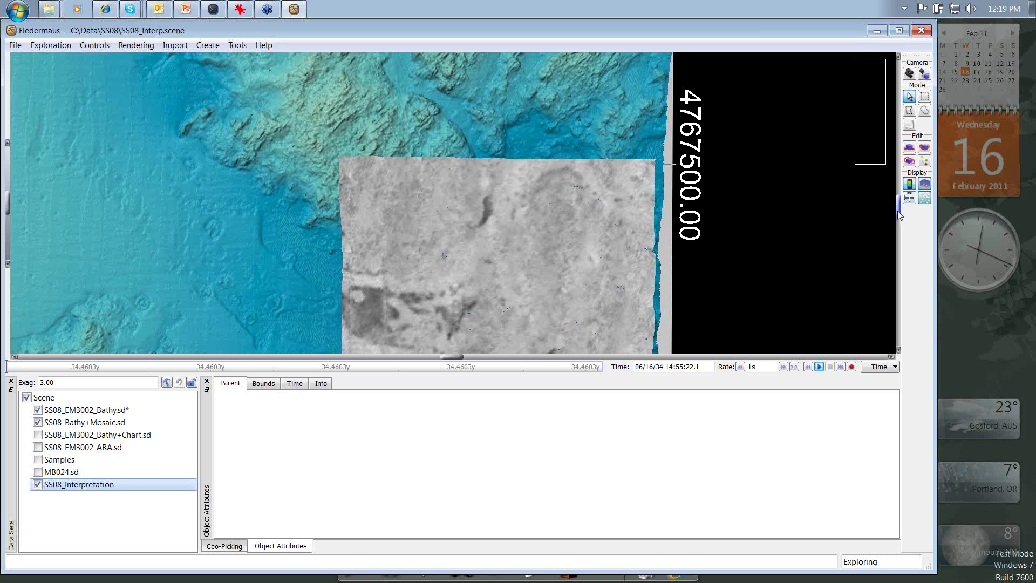
Try to add an interpretation object with the SS08_Interpretation parent selected.
left_click_drag(897, 211, 403, 246)
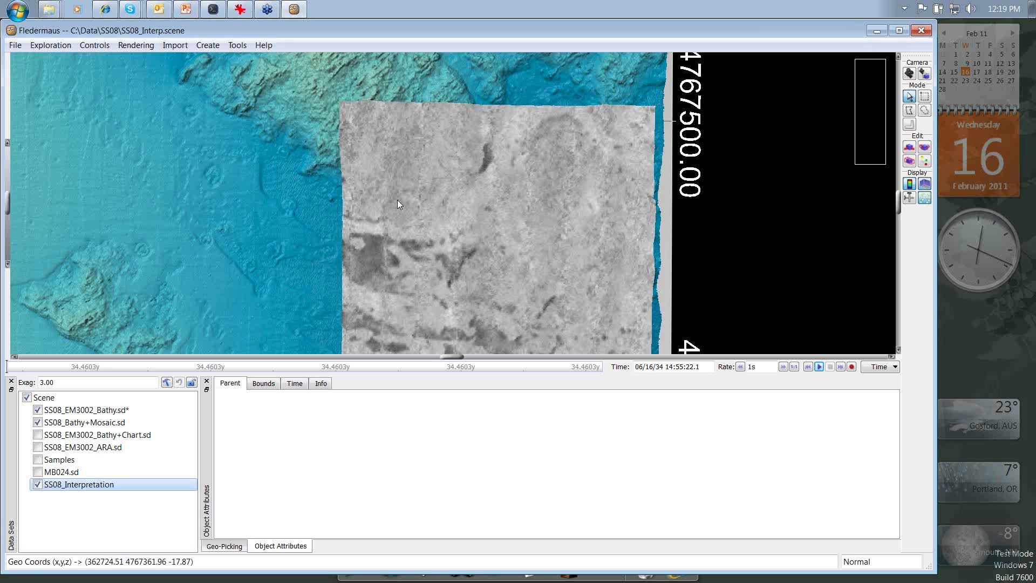
left_click(208, 45)
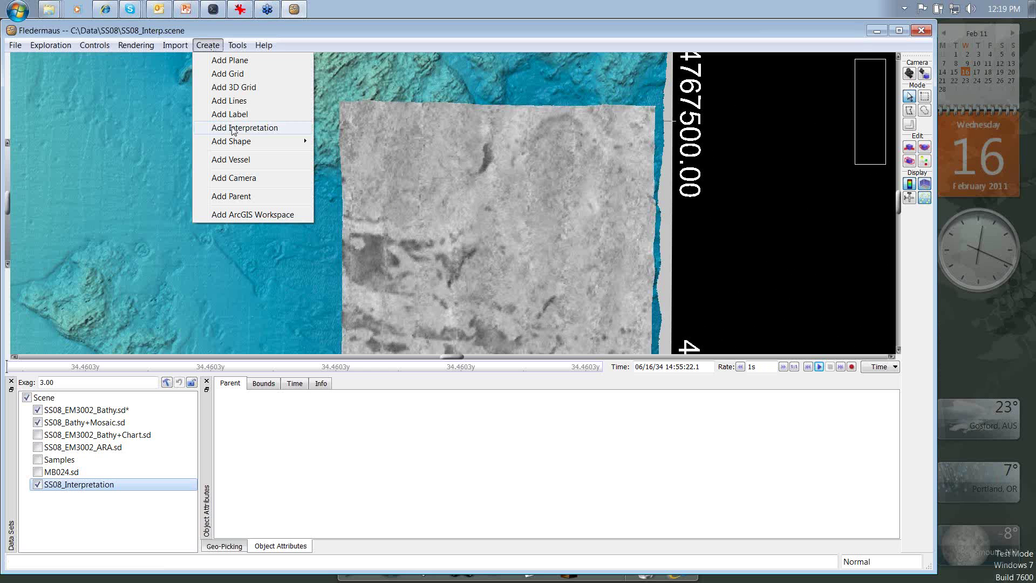
left_click(232, 128)
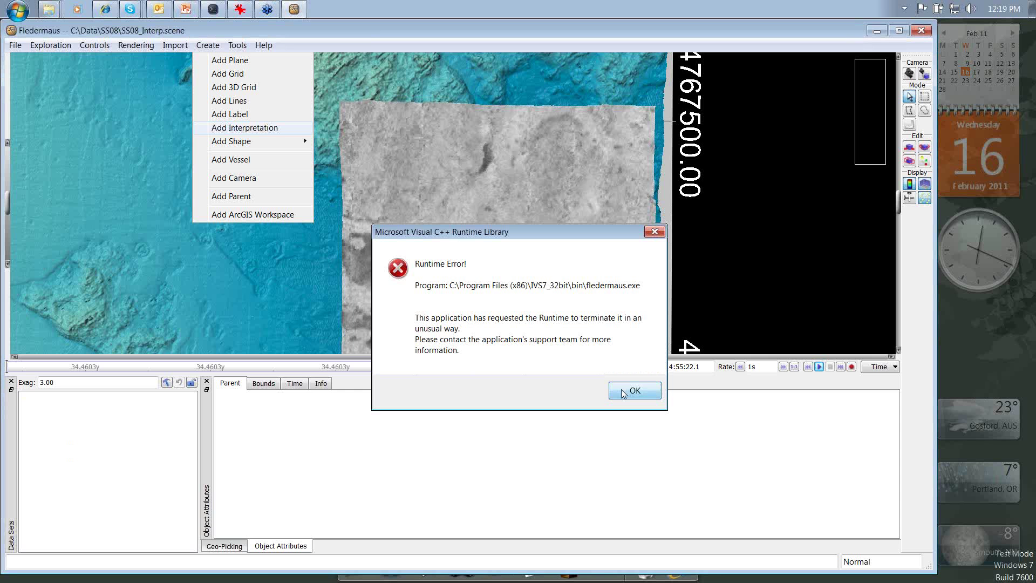
left_click(625, 391)
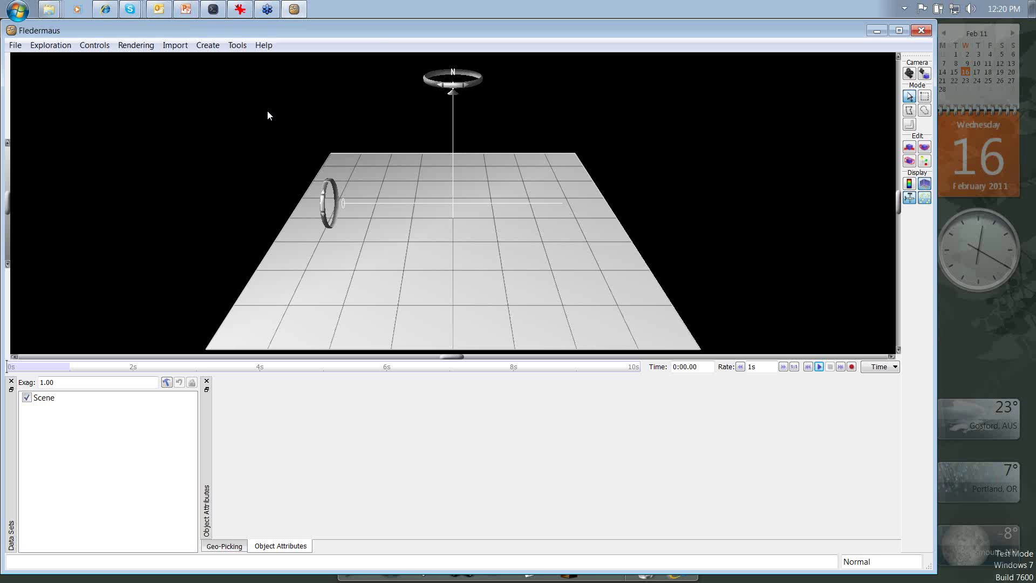
Reopen the recent scene SS08_Interp.scene and display SS08_Bathy+Mosaic.sd over the bathymetry in a close top-down view.
left_click(15, 45)
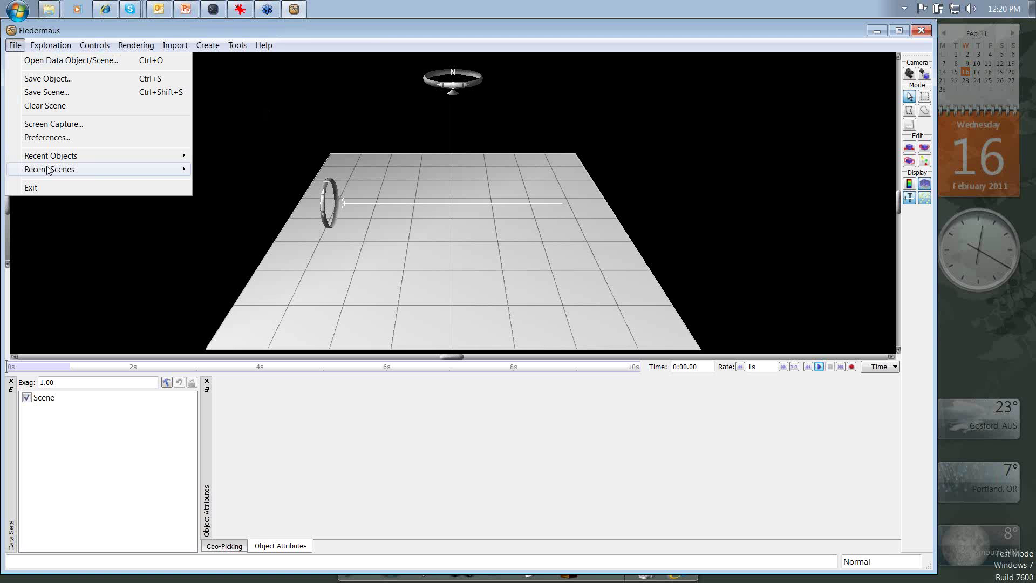
mouse_move(48, 170)
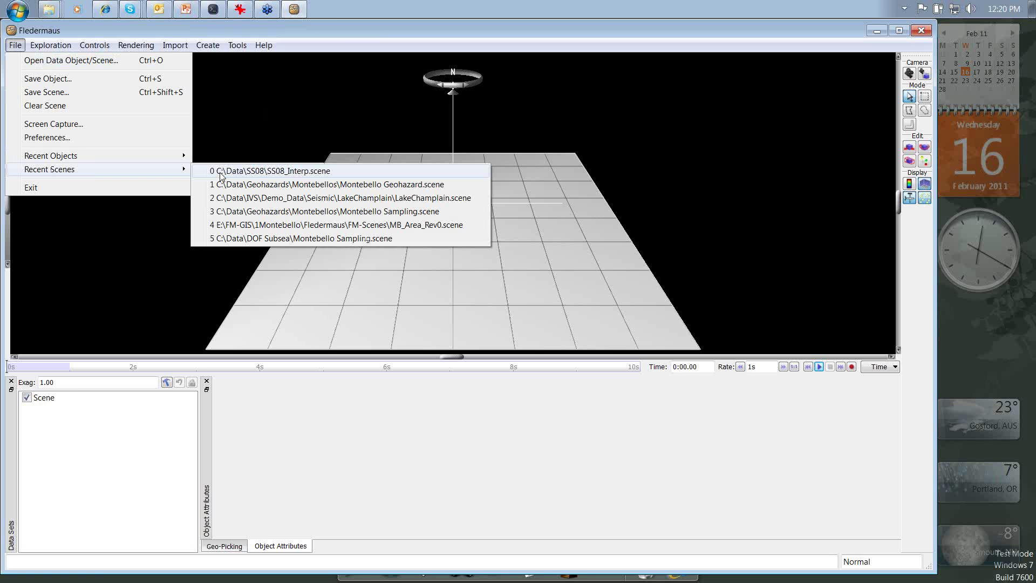
left_click(222, 172)
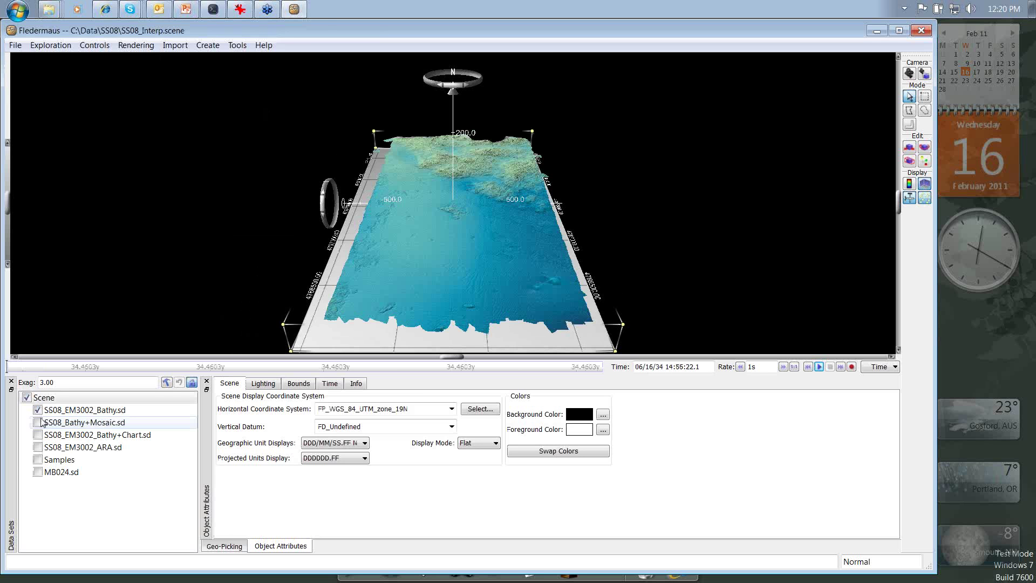
left_click(37, 422)
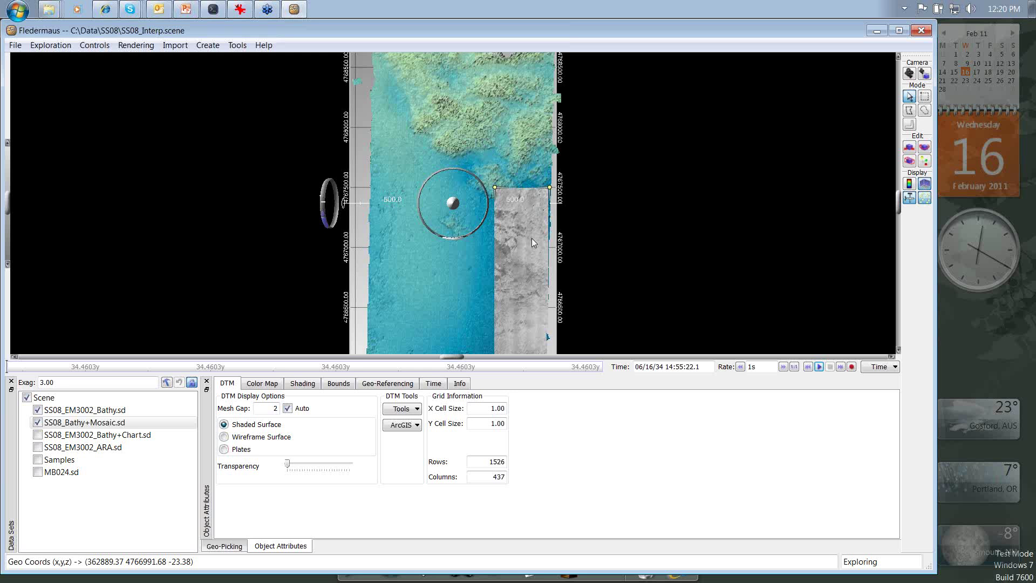
right_click_drag(532, 238, 540, 203)
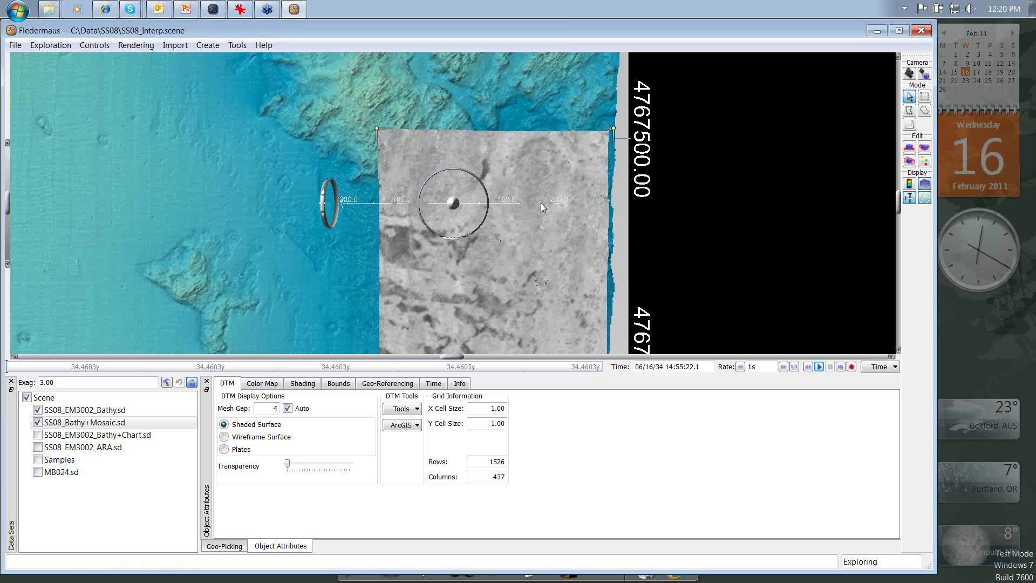
Rename the new parent object in the scene as SS08_Interpretation.
right_click(68, 486)
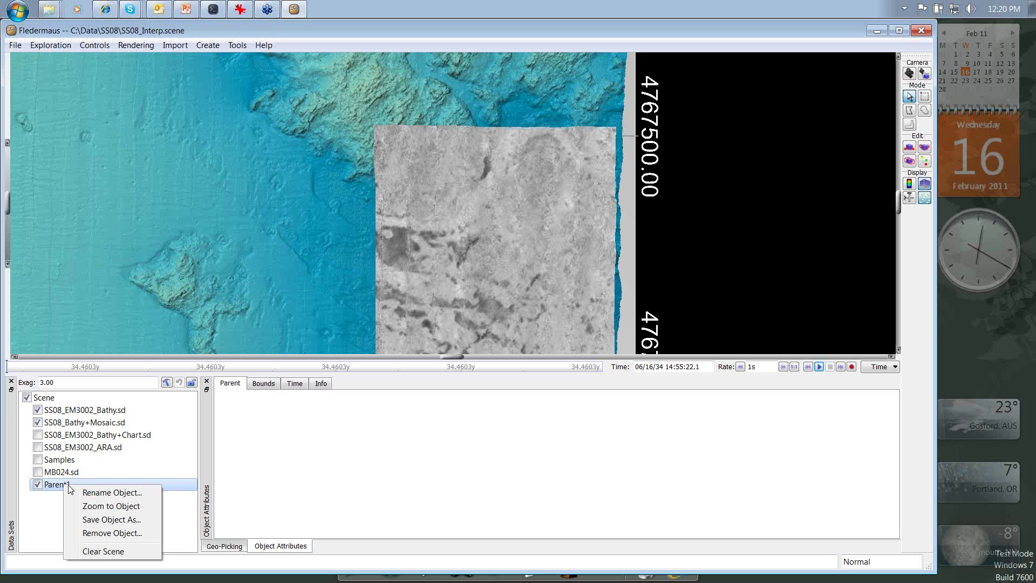
left_click(111, 492)
type("SS08_Int")
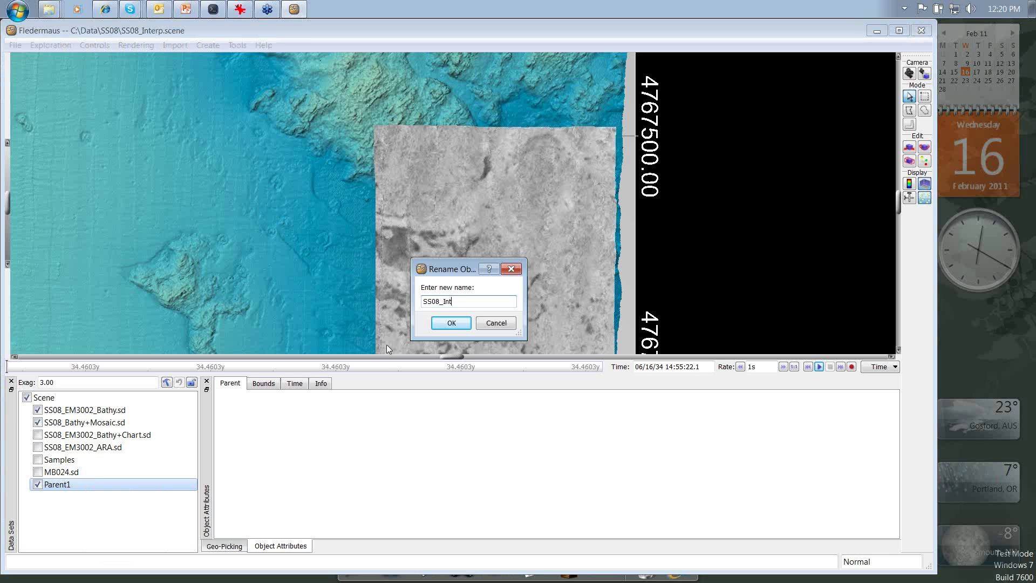
type("erpretation")
key("Return")
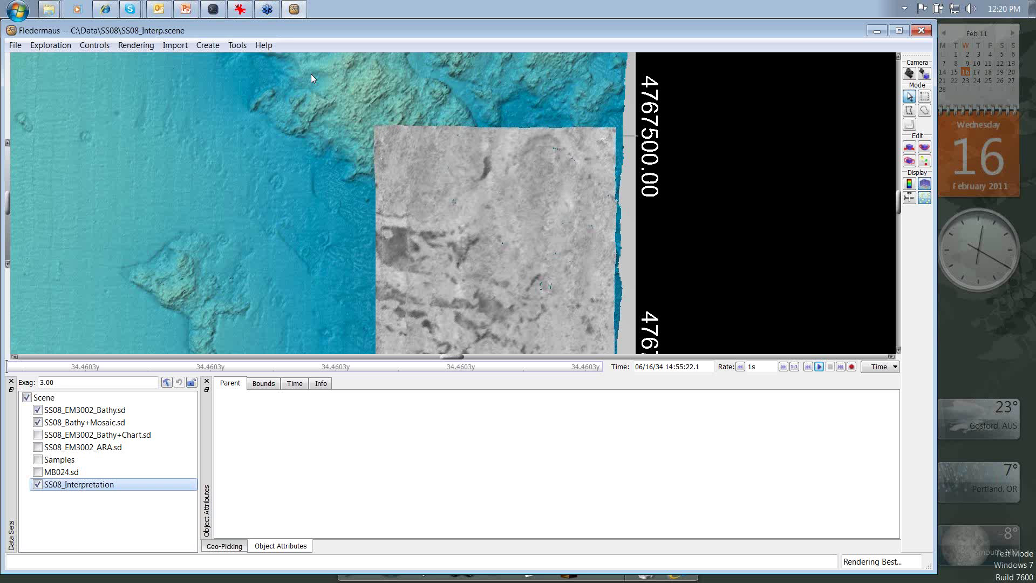
Move the new Interp1 interpretation object under the SS08_Interpretation parent and select it there.
left_click(65, 497)
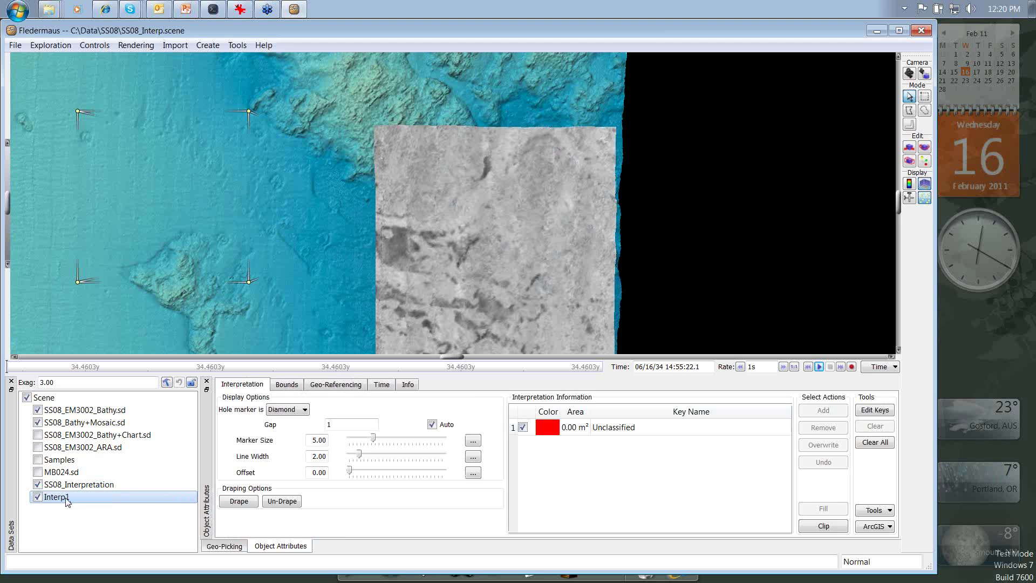
mouse_move(65, 500)
left_mouse_down()
mouse_move(79, 493)
mouse_move(79, 508)
left_mouse_up()
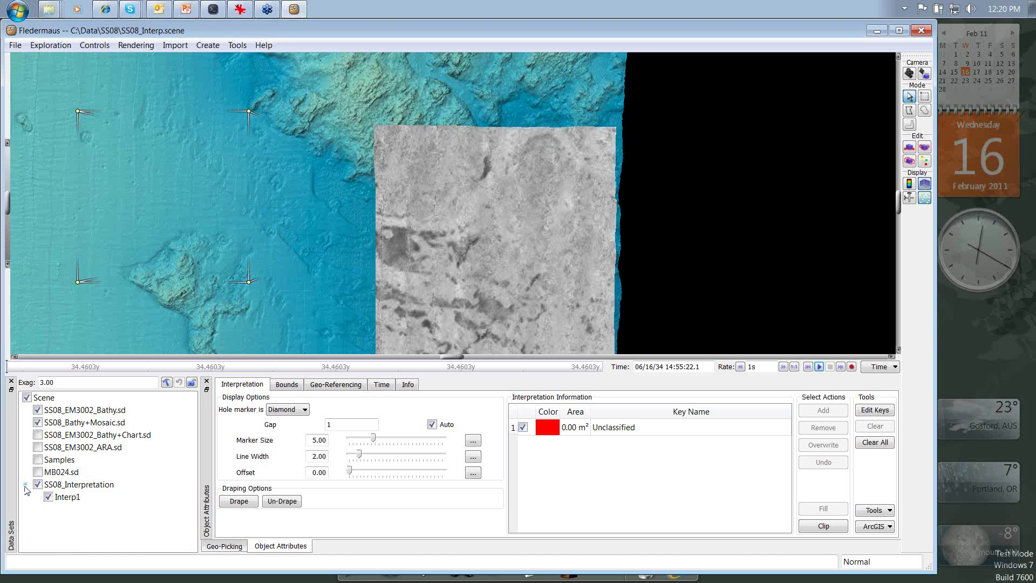
left_click(74, 499)
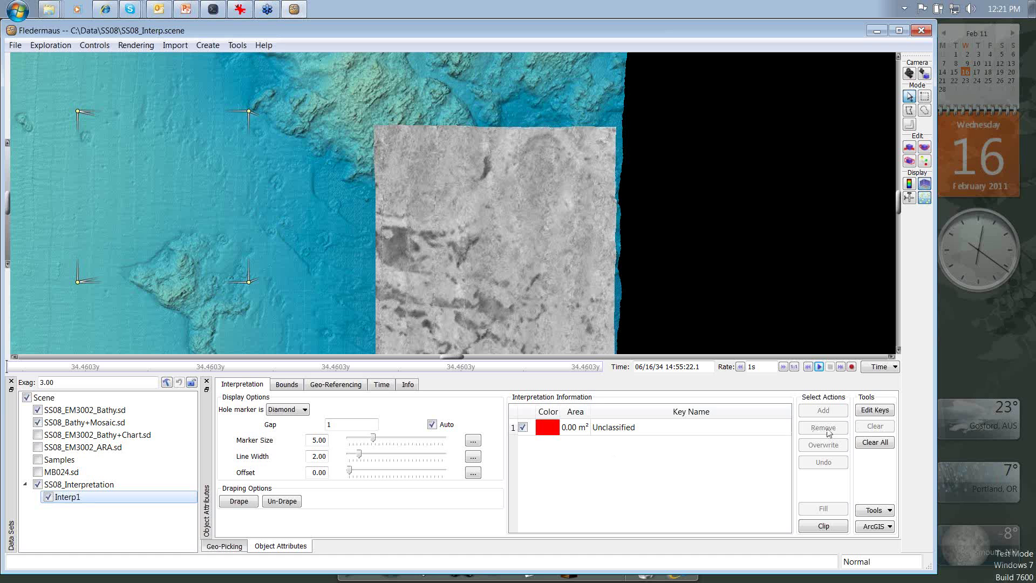
Add four new entries to the interpretation key fields of Interp1.
left_click(875, 410)
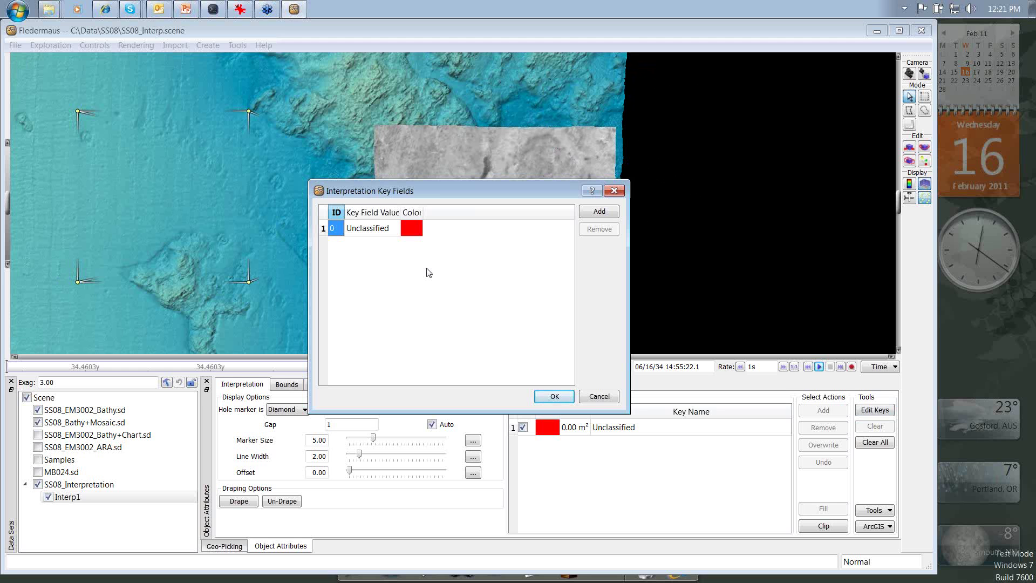
left_click(603, 215)
left_click(601, 215)
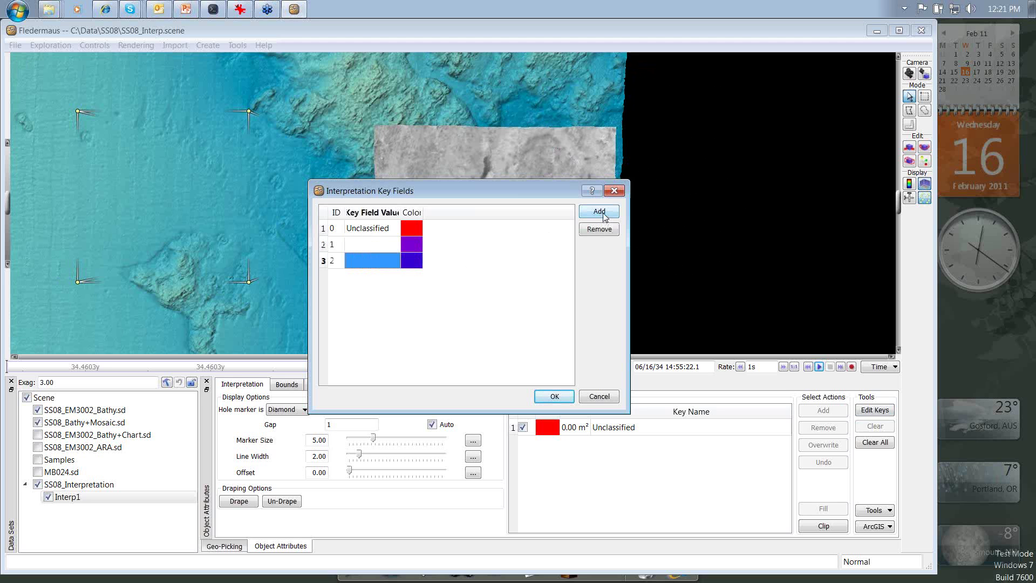
left_click(598, 216)
left_click(595, 216)
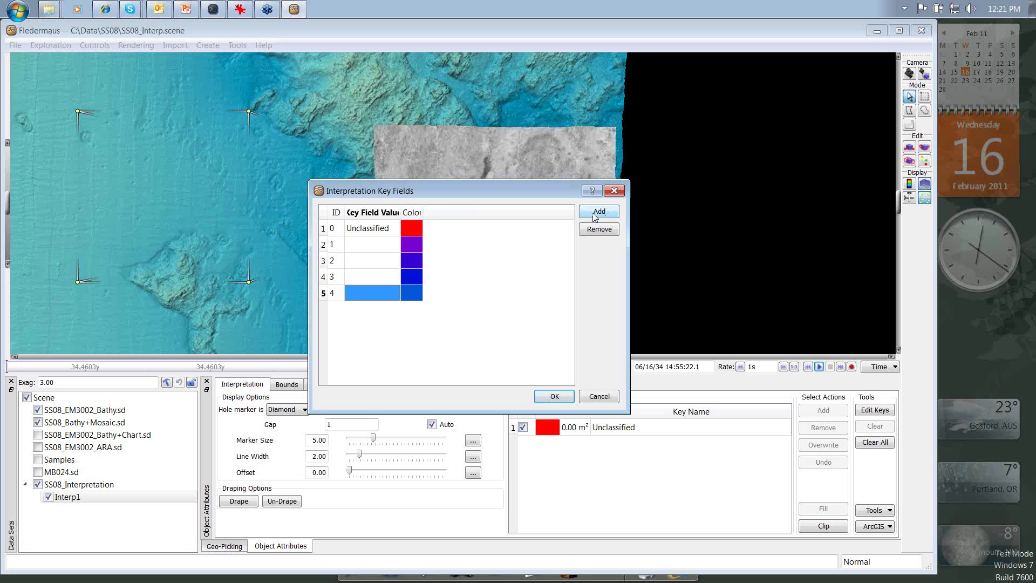
Name the key fields with IDs 1 to 4 Rock, Sand, Silt and Clay.
double_click(379, 247)
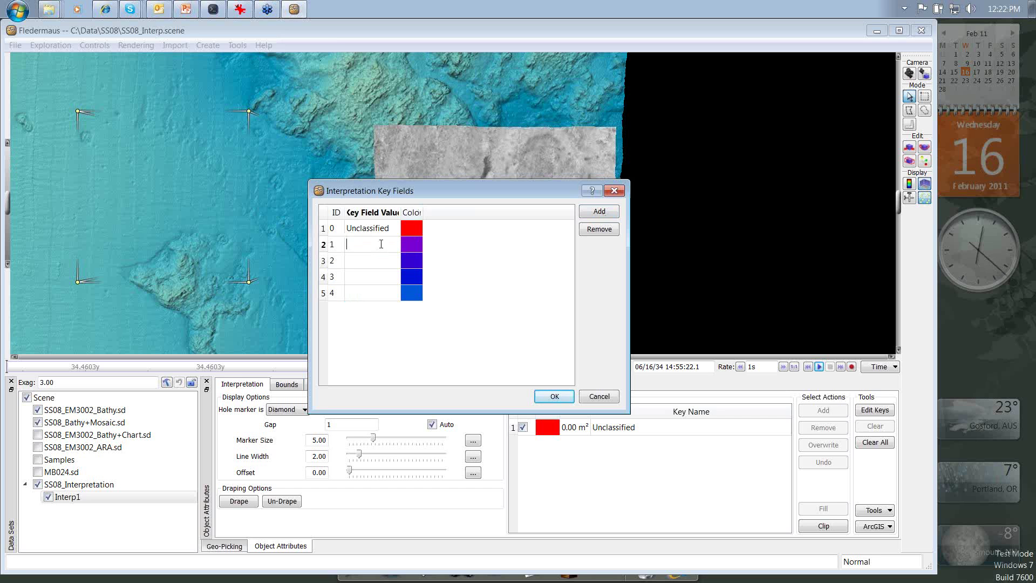
type("Rock")
left_click(369, 263)
type("Sand")
left_click(356, 279)
type("Silt")
left_click(360, 292)
type("Clay")
Set the Unclassified key's color to blue-violet and the Rock key's color to red.
left_click(416, 231)
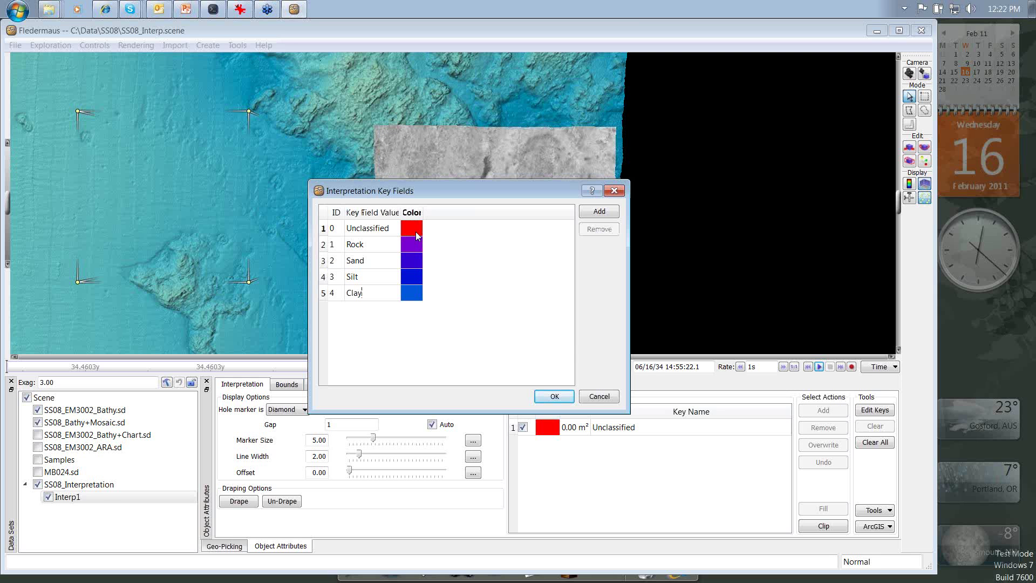
double_click(415, 232)
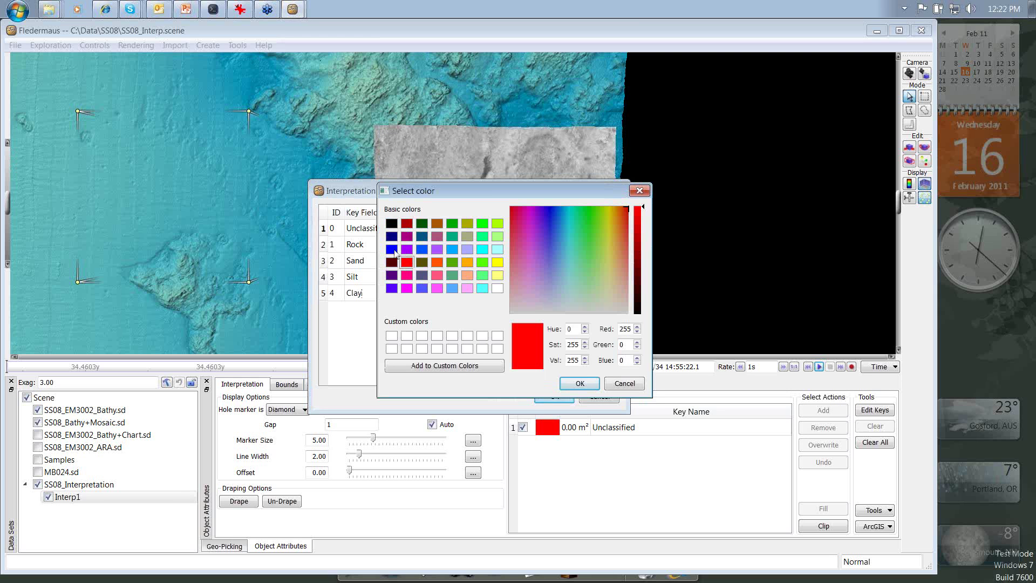
left_click(392, 289)
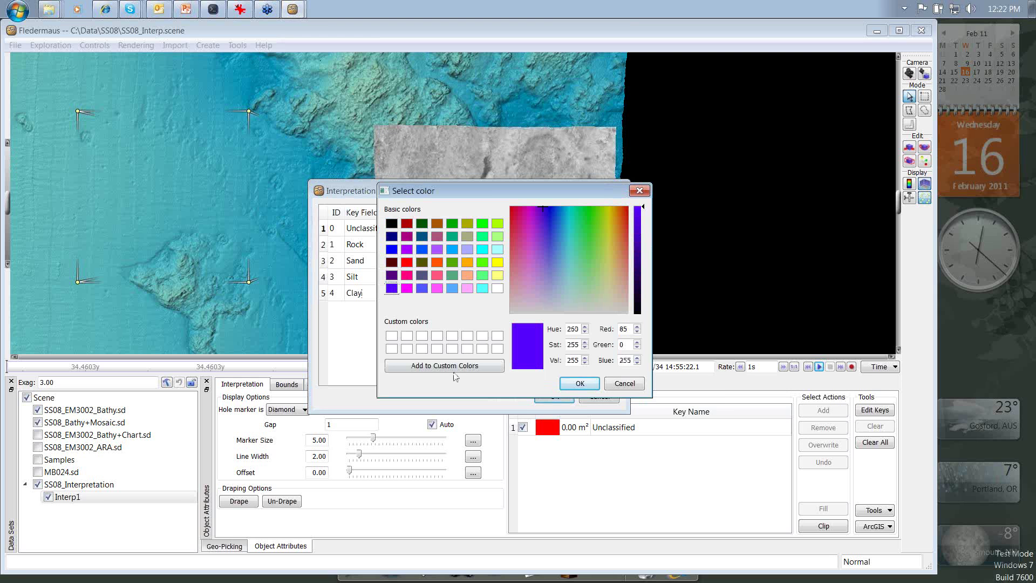
key("Return")
double_click(415, 250)
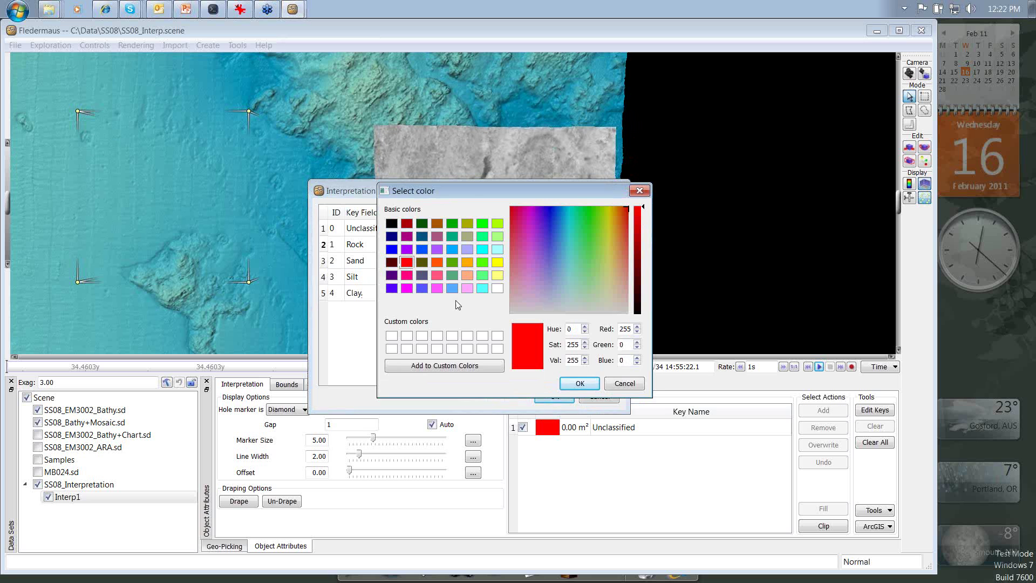
left_click(580, 387)
Set the Sand key's color to yellow and the Silt key's color to green.
left_click(411, 264)
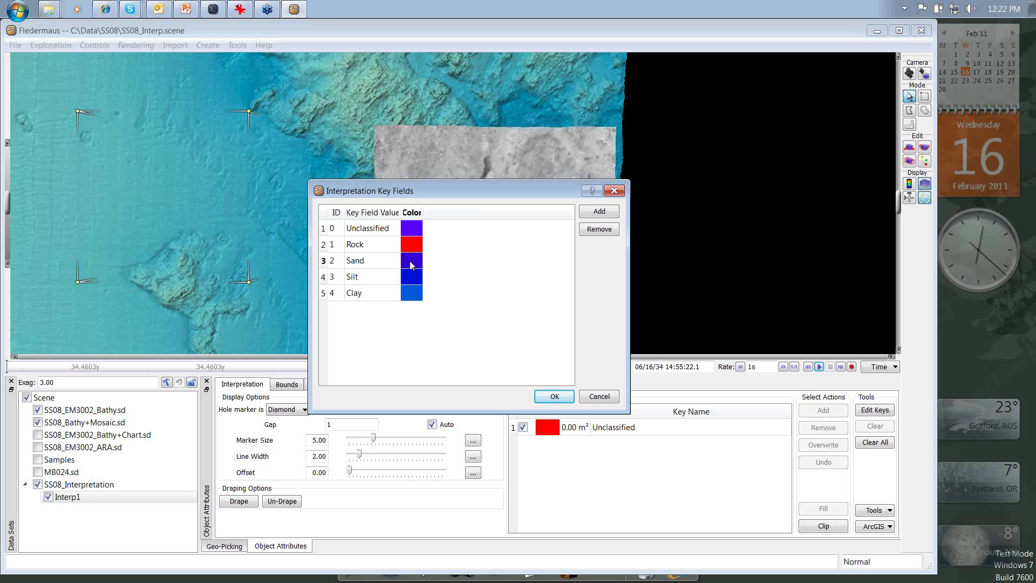
double_click(411, 264)
left_click(497, 262)
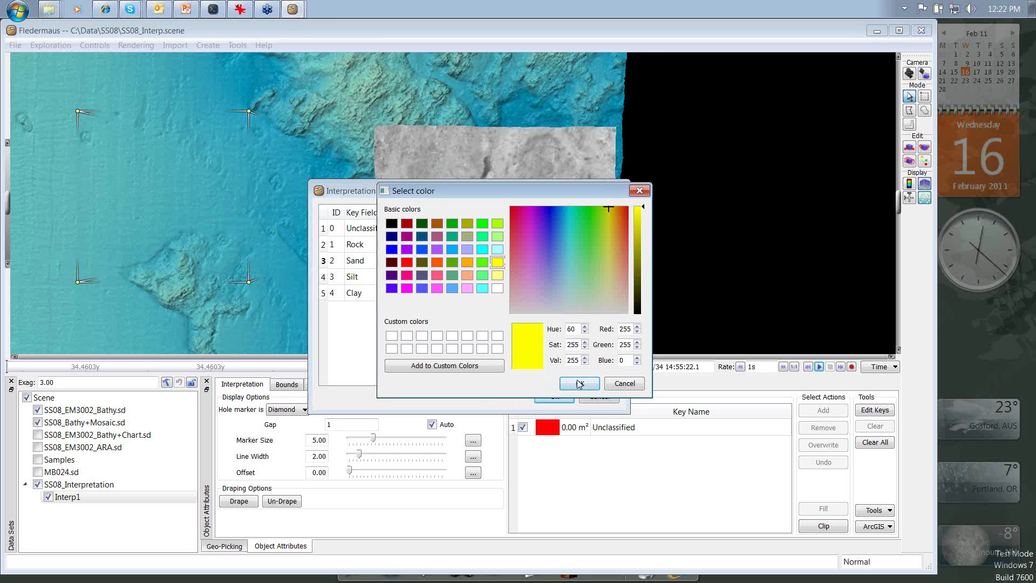
left_click(572, 383)
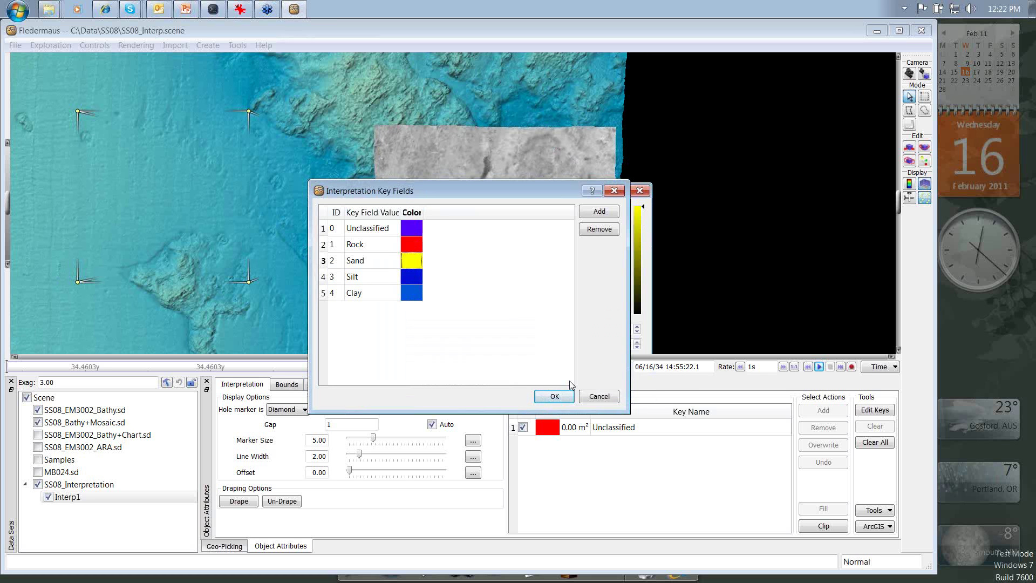
double_click(416, 278)
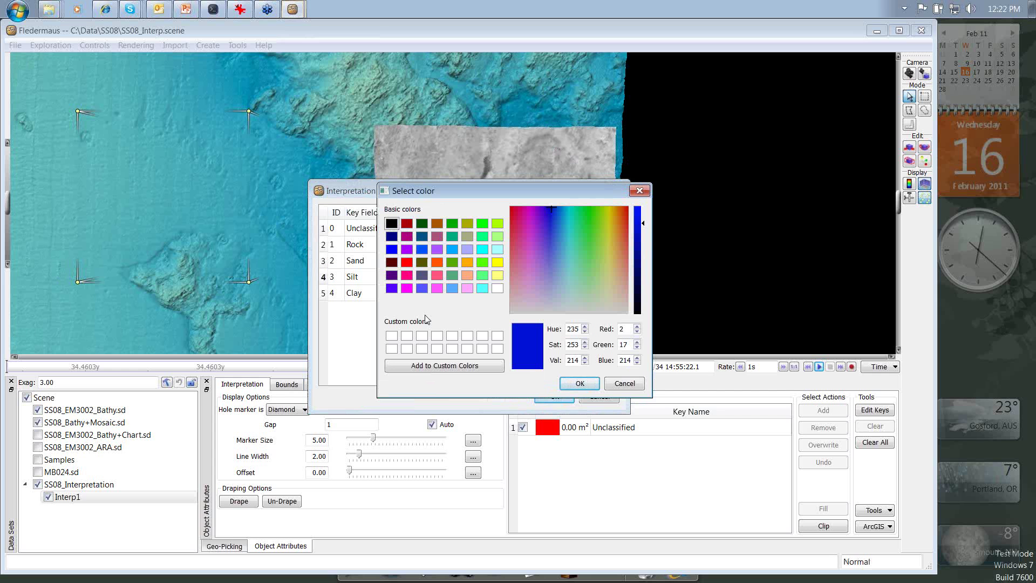
left_click(482, 237)
left_click(580, 383)
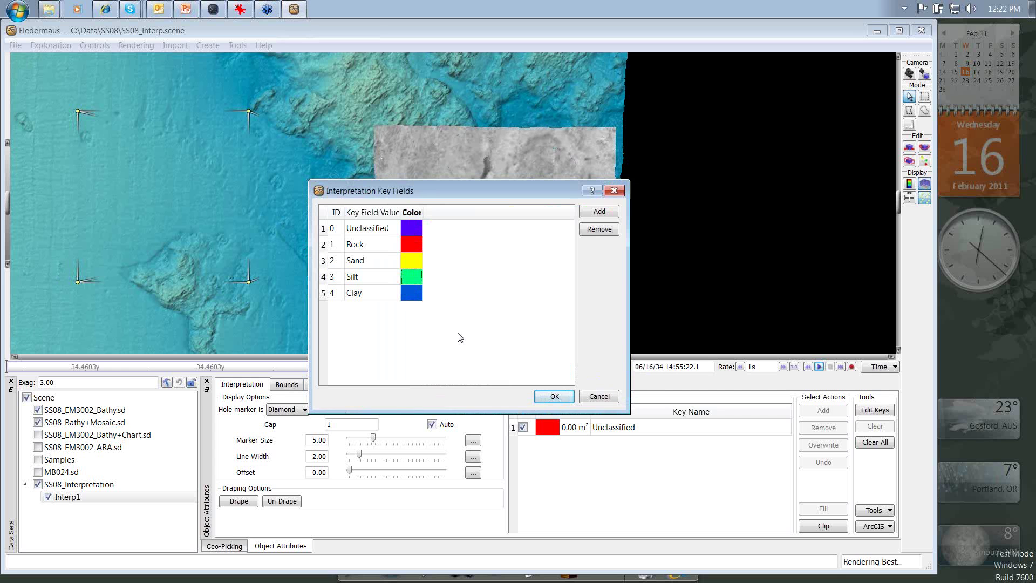
Set the Clay key's color to brown and apply the key fields to the interpretation.
left_click(418, 300)
double_click(417, 298)
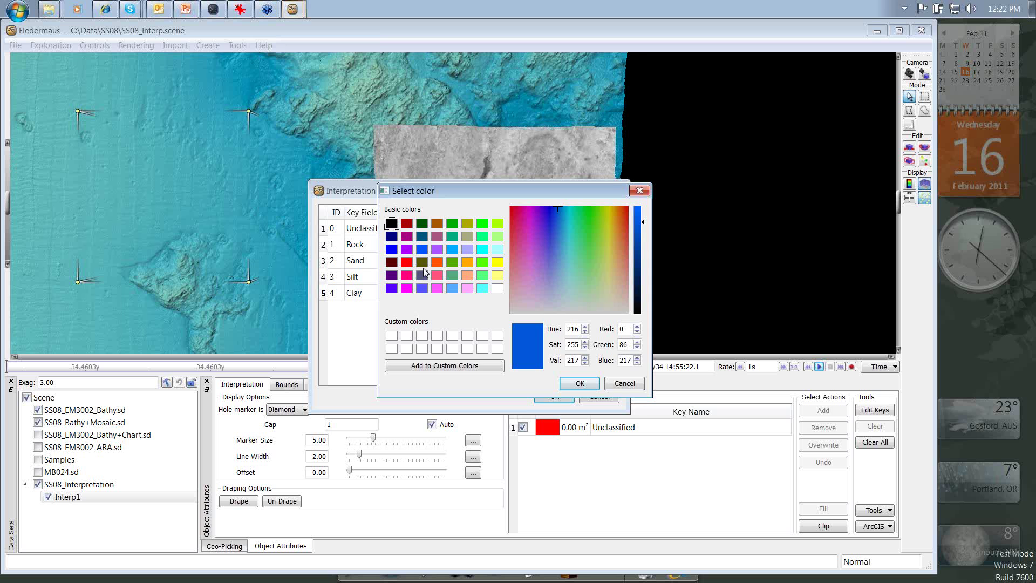
left_click(423, 268)
left_click(531, 365)
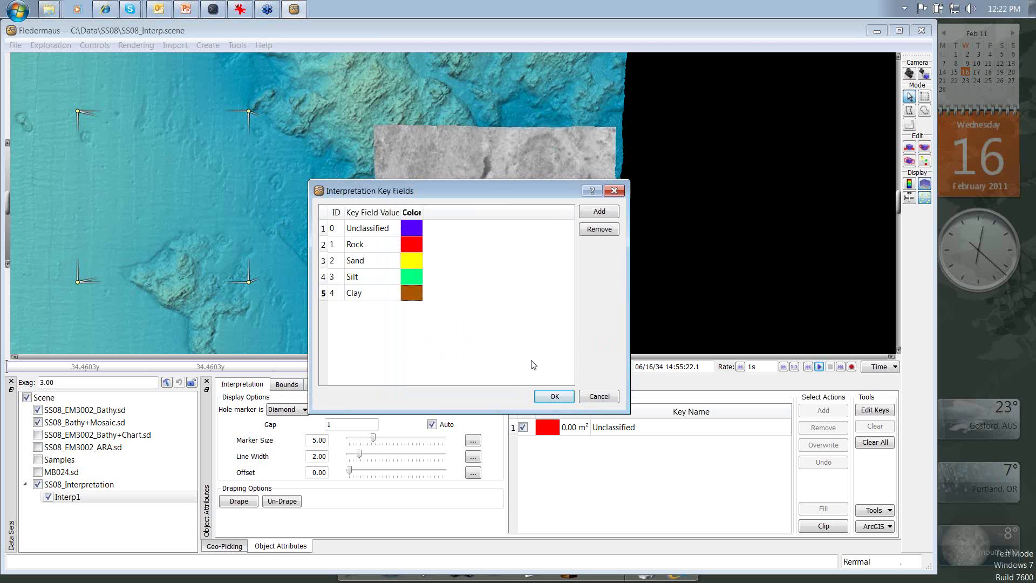
left_click(568, 397)
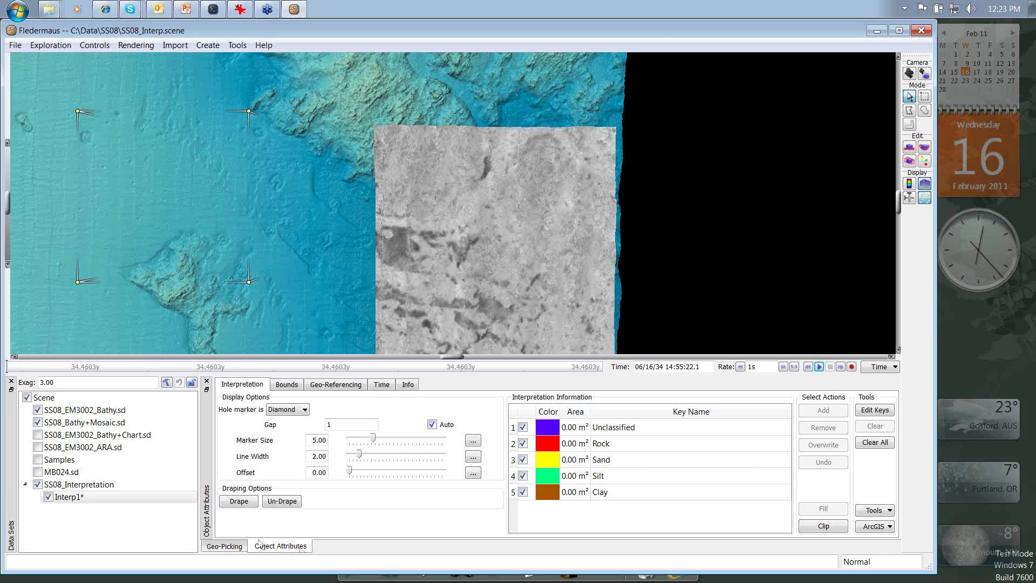
Save the Interp1 object in the SS08 folder as Interp_Template2.sd.
left_click(118, 497)
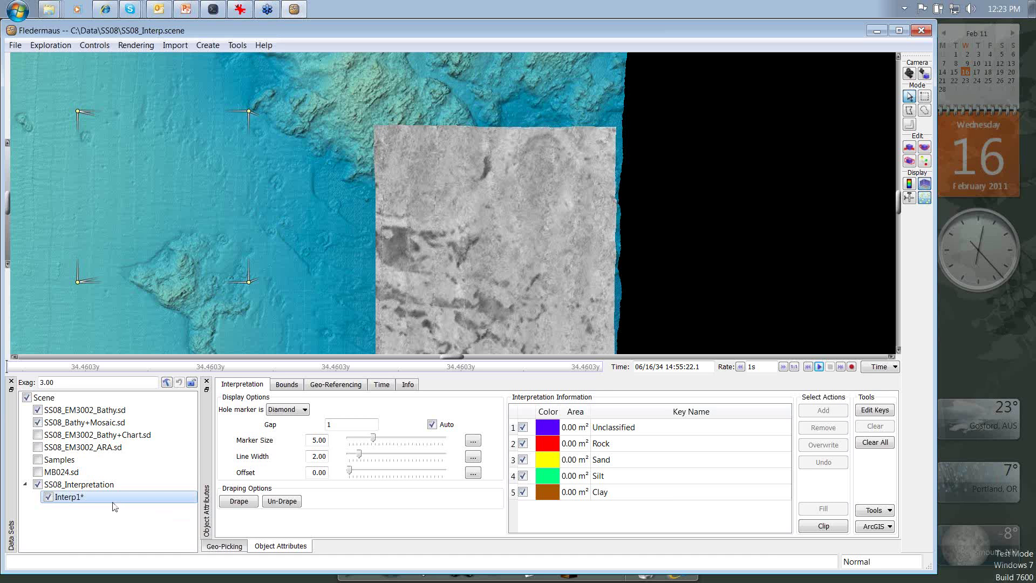
right_click(78, 504)
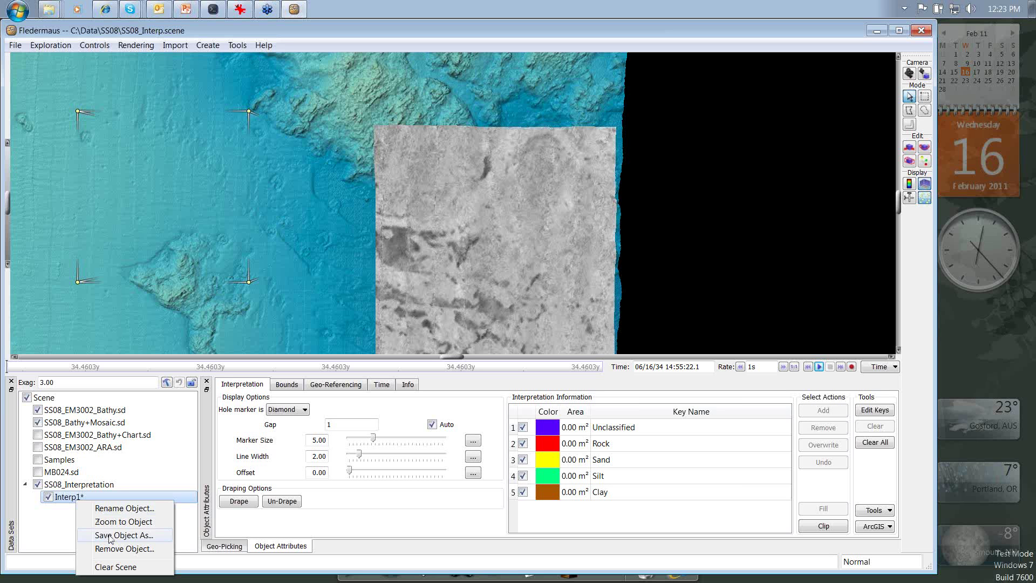
left_click(111, 535)
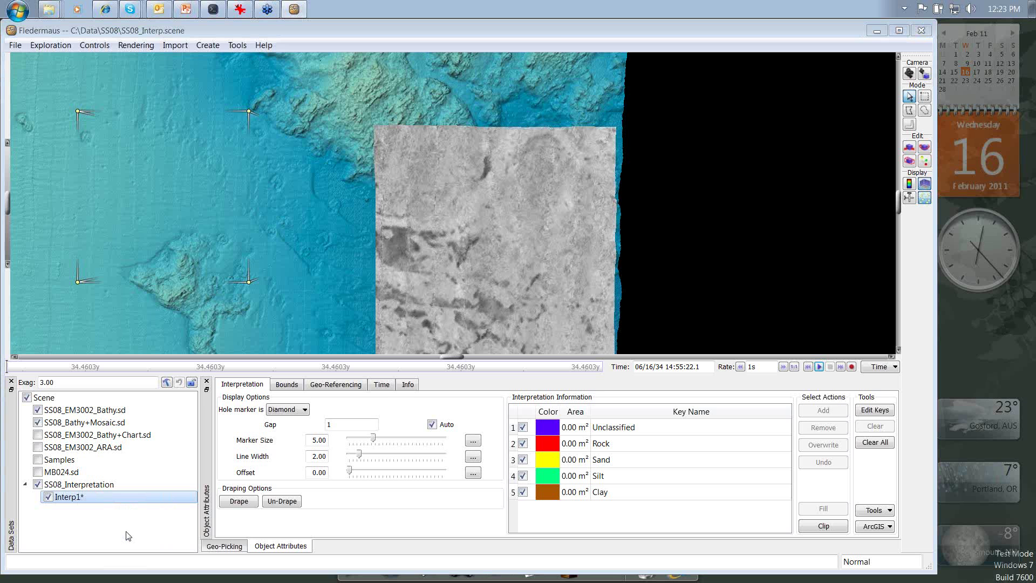
left_click_drag(125, 290, 98, 292)
type("I")
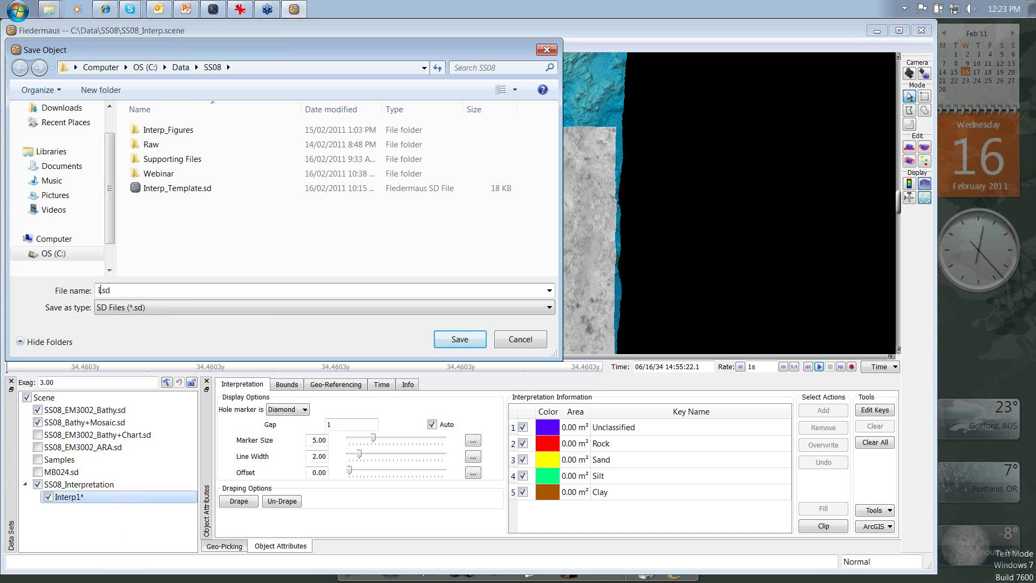
type("nterp_Template2")
left_click(461, 341)
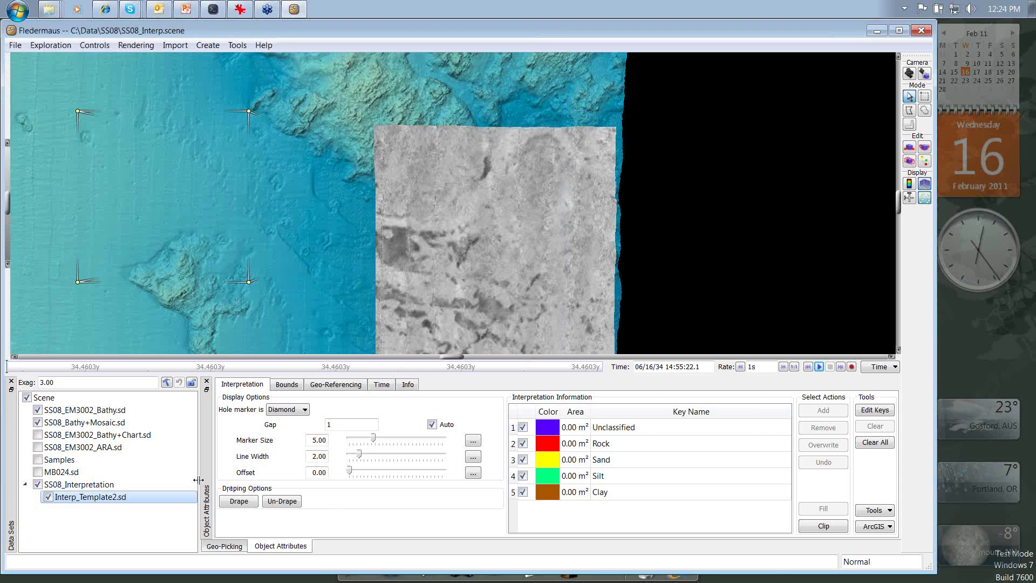
Remove Interp_Template2.sd from the scene and load it again from its saved file.
right_click(107, 499)
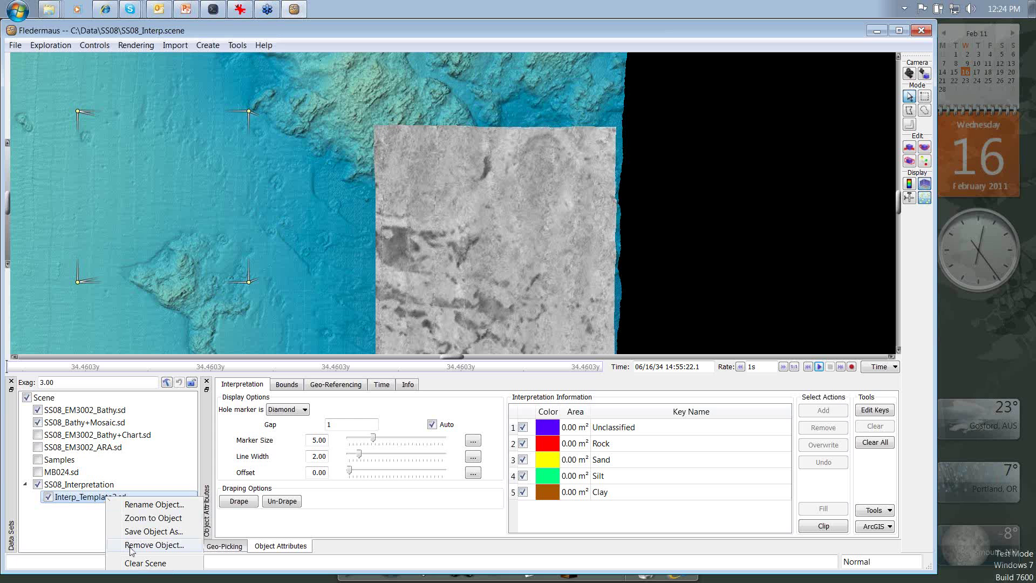
left_click(130, 546)
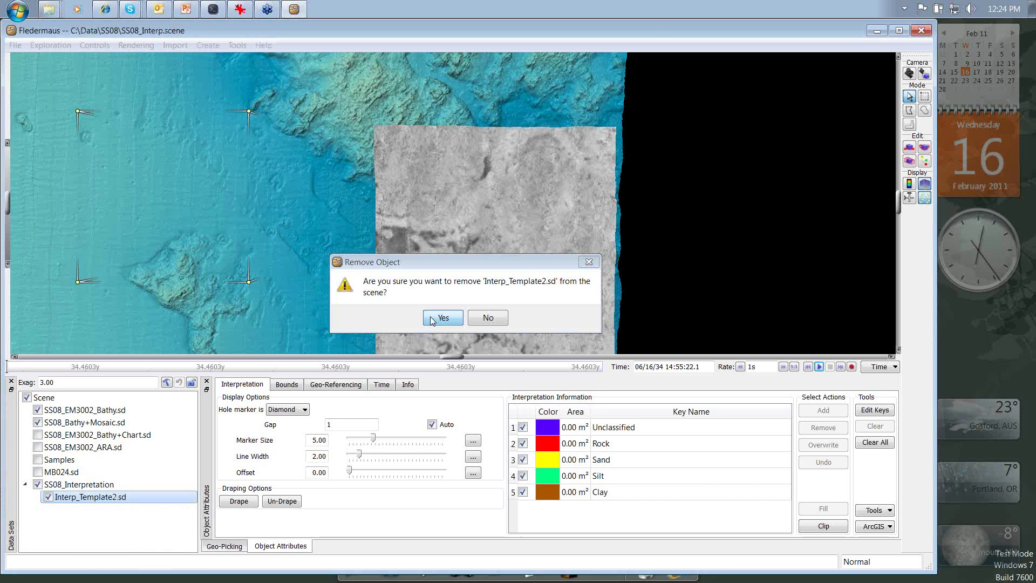
key("Return")
left_click(16, 45)
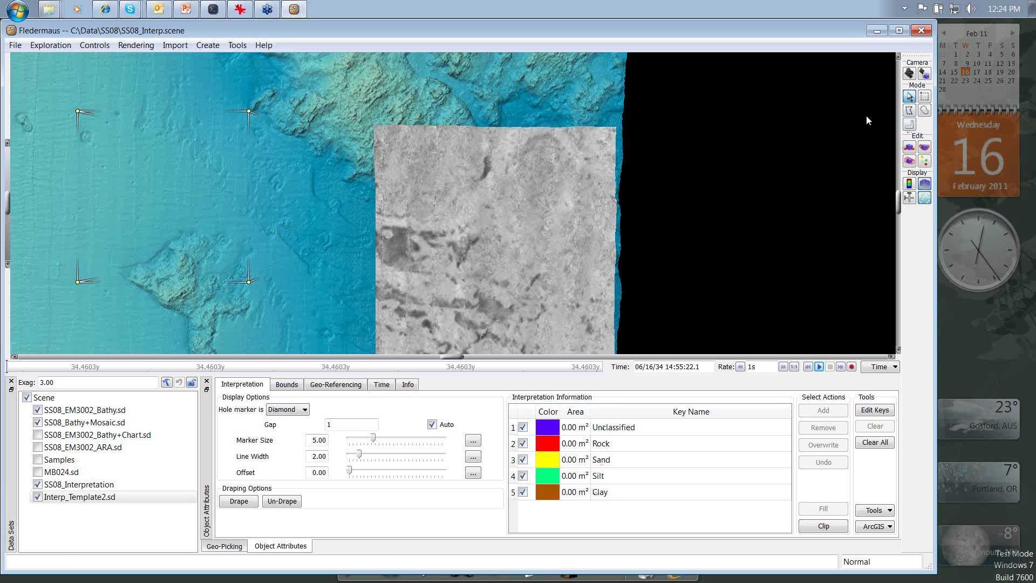
Draw a rectangular selection around a small area in the upper part of the mosaic.
left_click(924, 97)
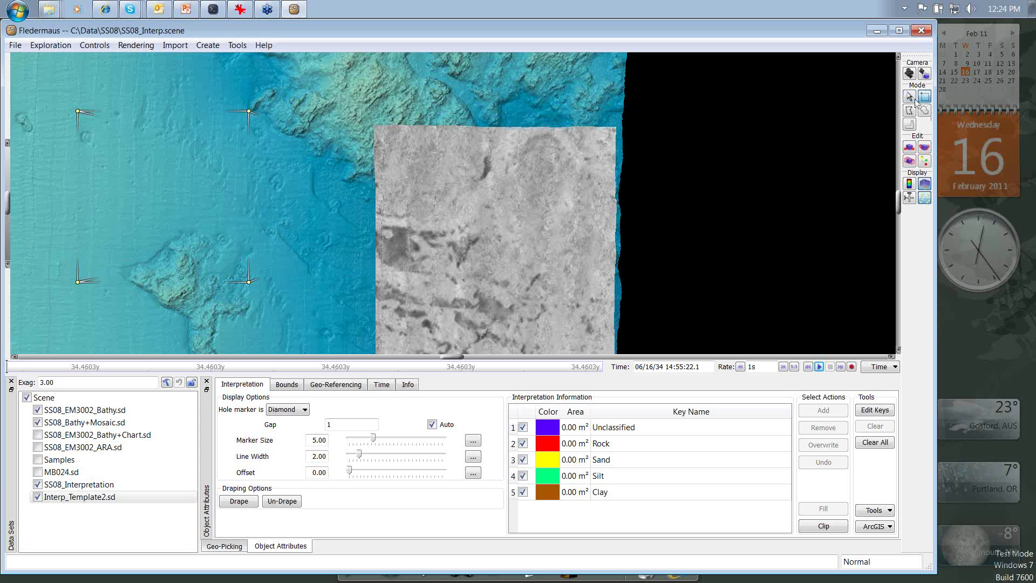
left_click(459, 168)
left_click_drag(463, 171, 502, 211)
left_click(523, 225)
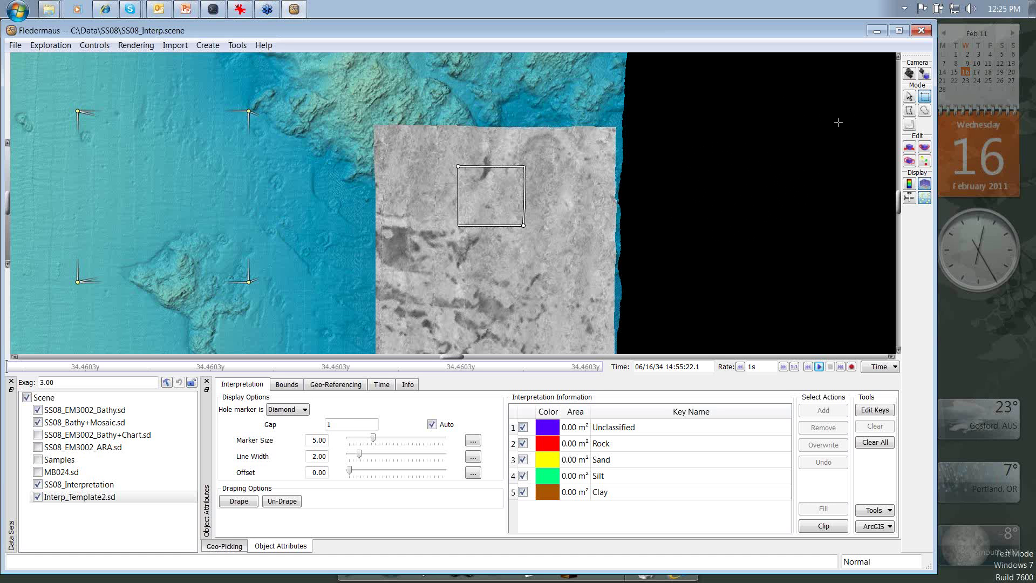
Draw a closed polygon selection of about eight vertices around a small area in the upper part of the mosaic.
left_click(909, 110)
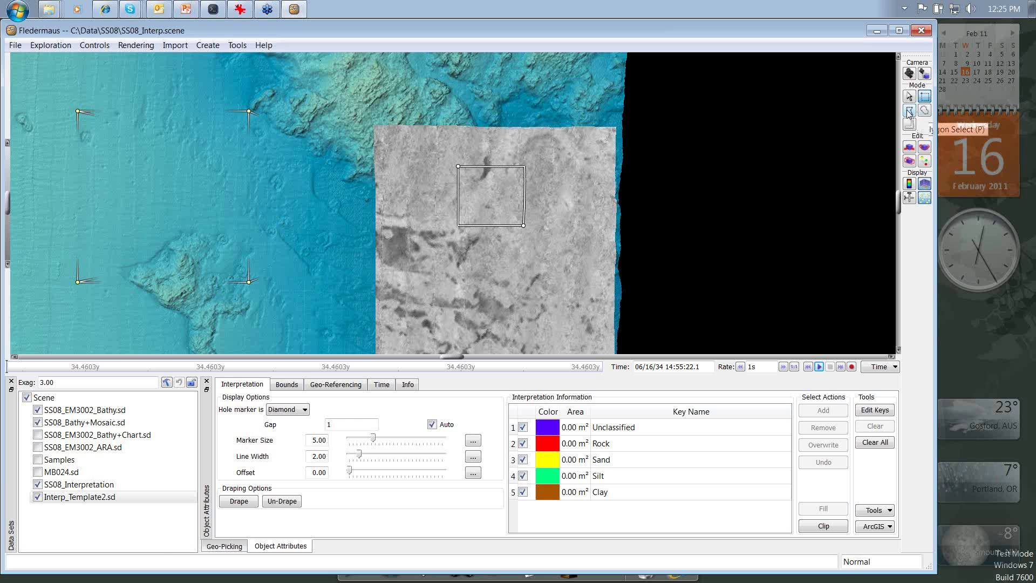
left_click(502, 171)
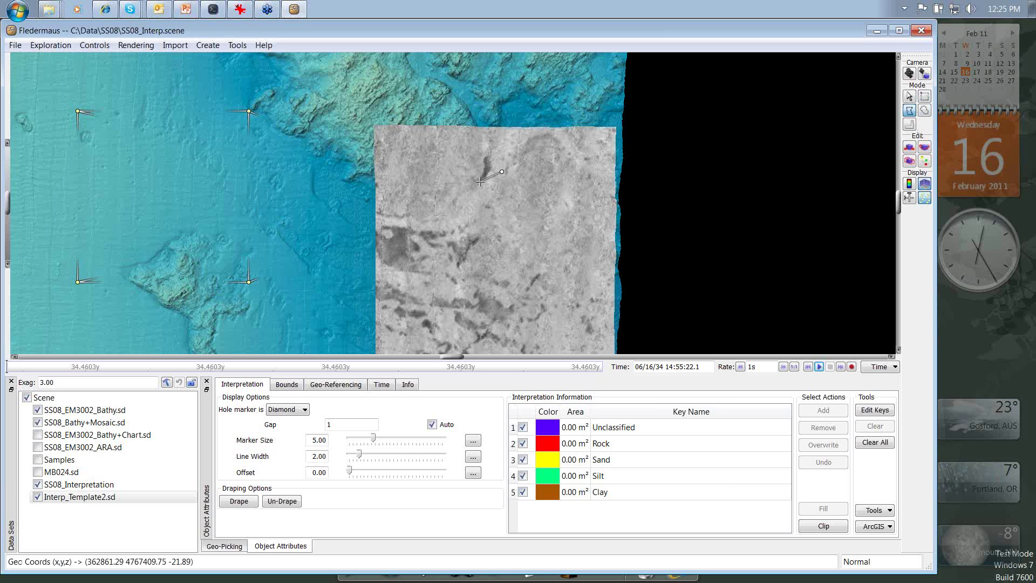
left_click(474, 190)
left_click(467, 222)
left_click(489, 243)
left_click(514, 233)
left_click(527, 209)
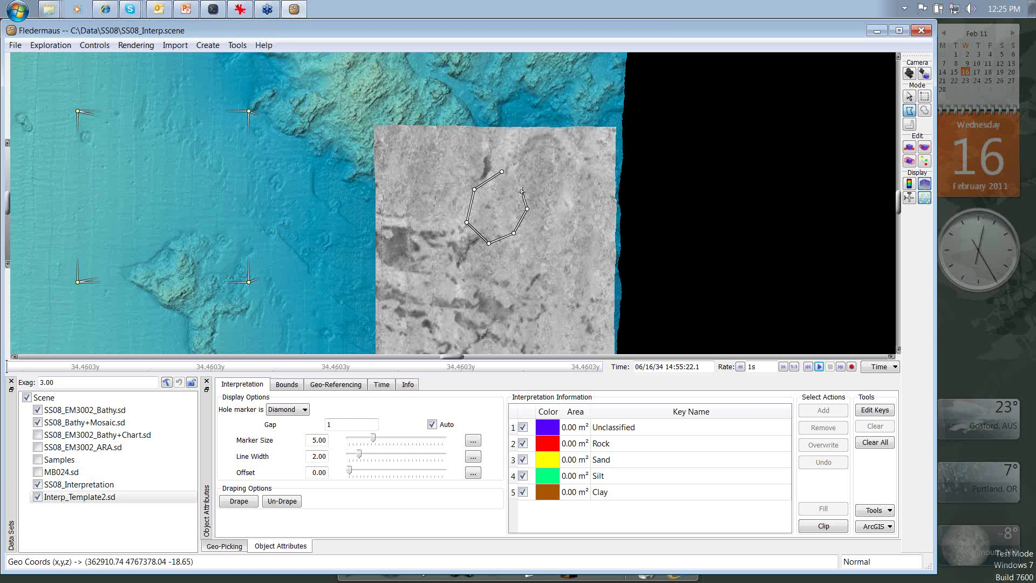
left_click(522, 191)
left_click(522, 181)
left_click(501, 172)
Draw a freehand lasso selection around an irregular area in the upper middle of the mosaic.
left_click(925, 112)
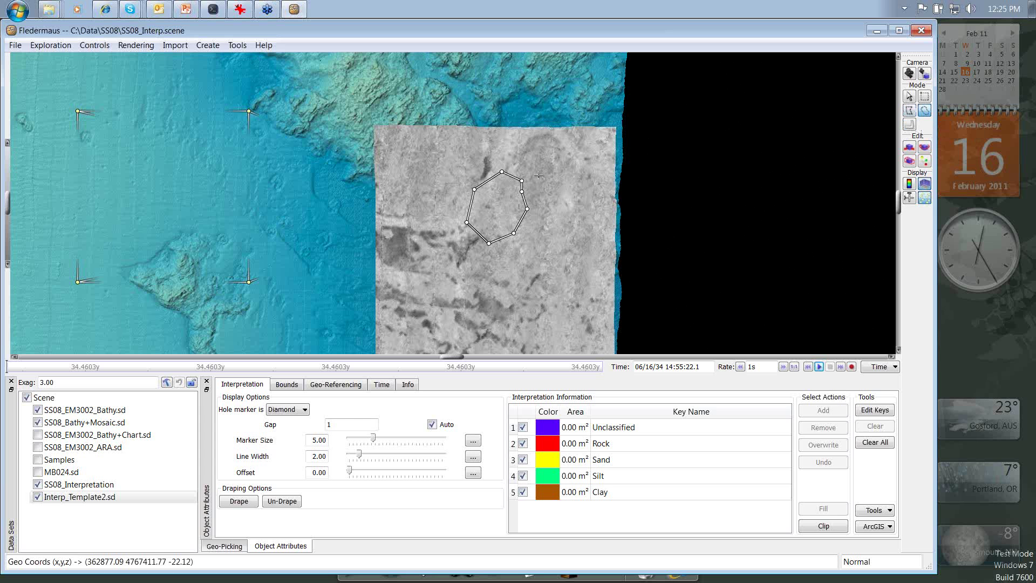
left_click(527, 173)
mouse_move(500, 171)
left_mouse_down()
mouse_move(482, 210)
mouse_move(504, 240)
mouse_move(544, 187)
left_mouse_up()
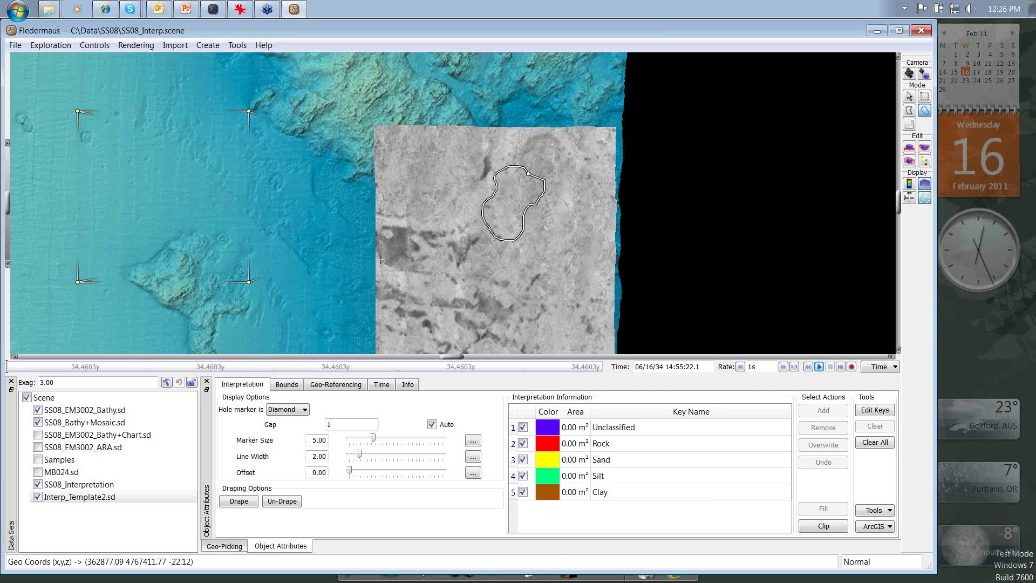
Lasso the large dark patch at the mosaic's western edge and add it to the Silt key.
left_click(376, 231)
mouse_move(376, 231)
left_mouse_down()
mouse_move(448, 238)
mouse_move(446, 250)
mouse_move(417, 245)
mouse_move(412, 265)
mouse_move(434, 273)
mouse_move(421, 278)
mouse_move(365, 249)
mouse_move(357, 237)
mouse_move(375, 231)
left_mouse_up()
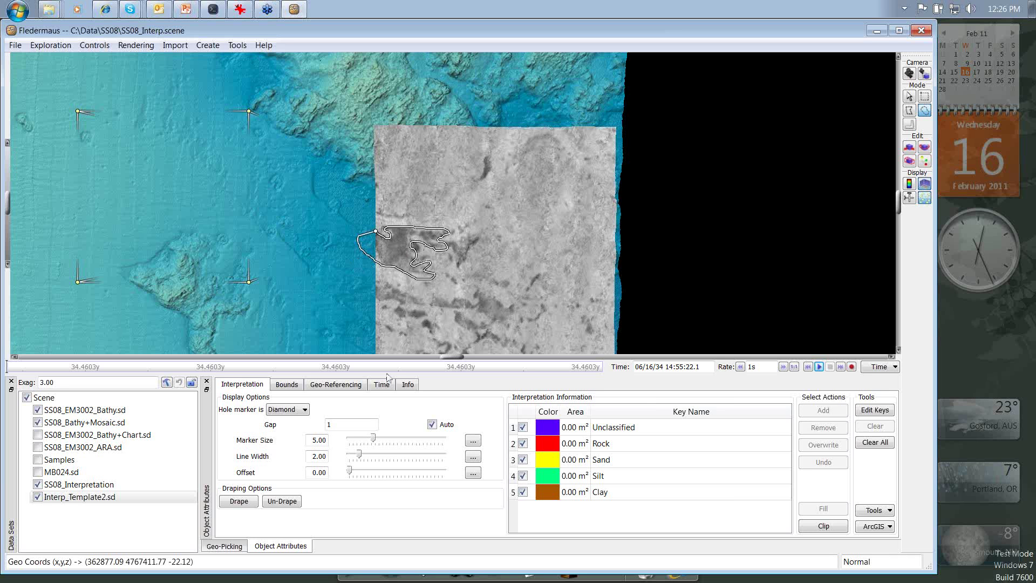
left_click(613, 478)
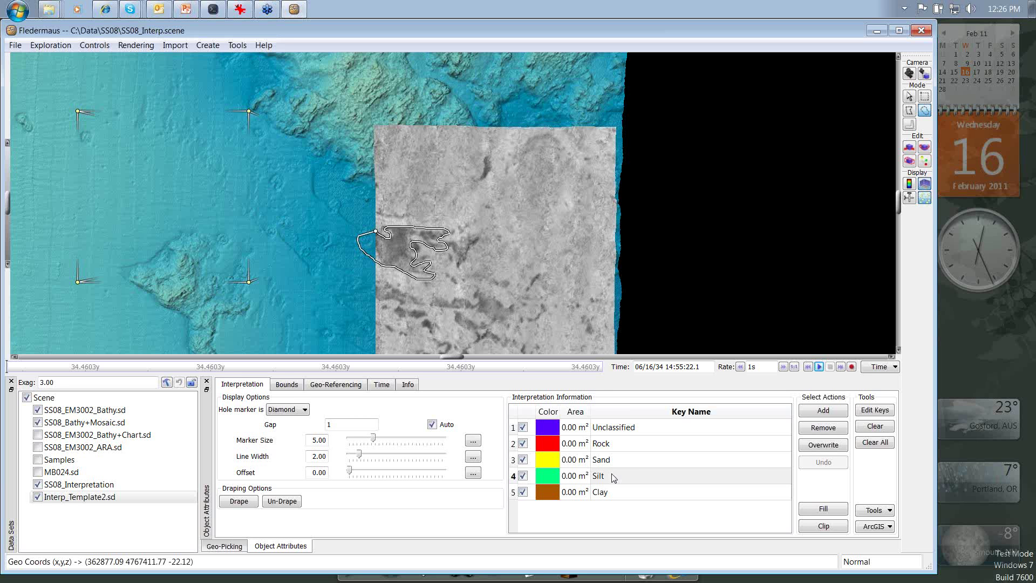
left_click(811, 412)
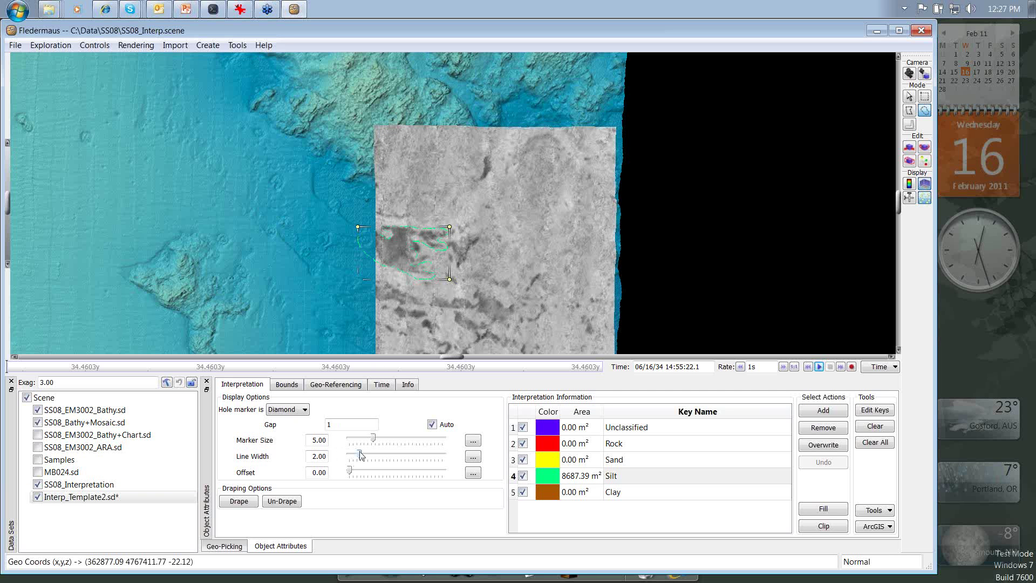
Set the interpretation's line width to 3.76 and its offset to 0.24.
left_click_drag(360, 456, 371, 456)
left_click(350, 471)
left_click_drag(352, 471, 352, 471)
Lasso the rocky outcrop overlapping the mosaic's northwest corner and add it to the Rock key.
mouse_move(369, 207)
left_mouse_down()
mouse_move(399, 215)
mouse_move(472, 182)
mouse_move(485, 167)
mouse_move(465, 123)
mouse_move(419, 73)
mouse_move(259, 76)
mouse_move(294, 129)
mouse_move(364, 186)
mouse_move(368, 206)
left_mouse_up()
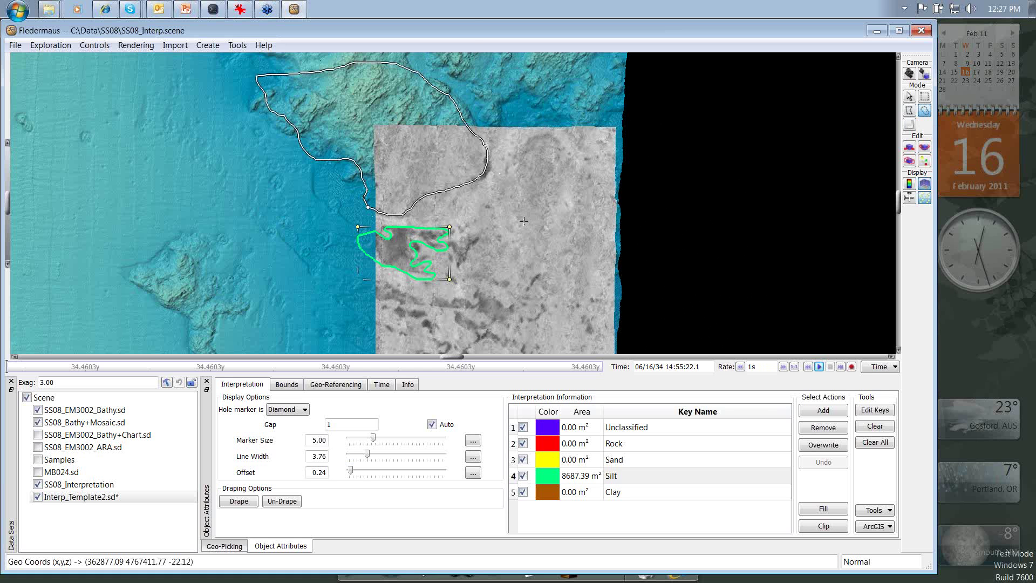
left_click(644, 445)
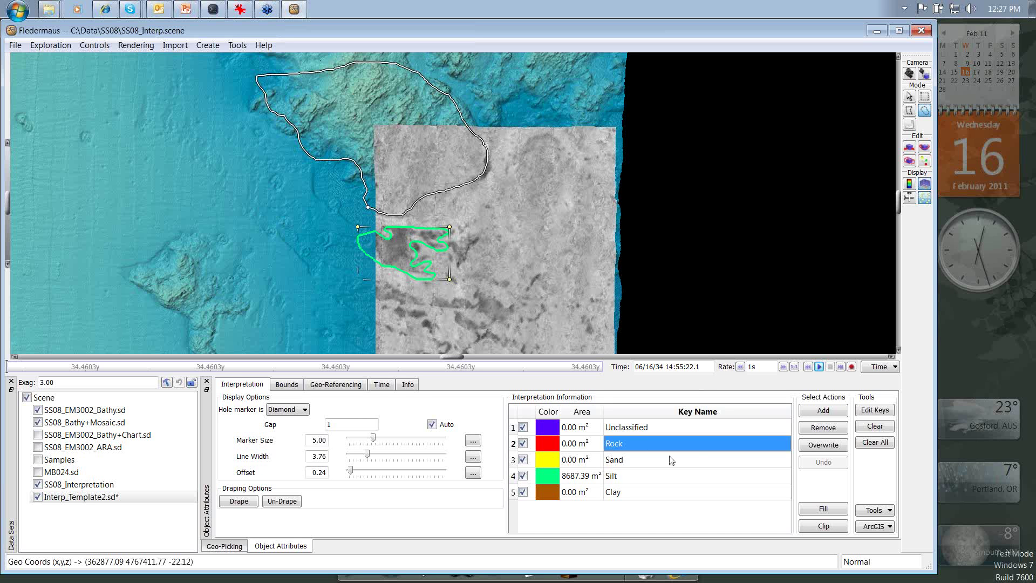
left_click(817, 412)
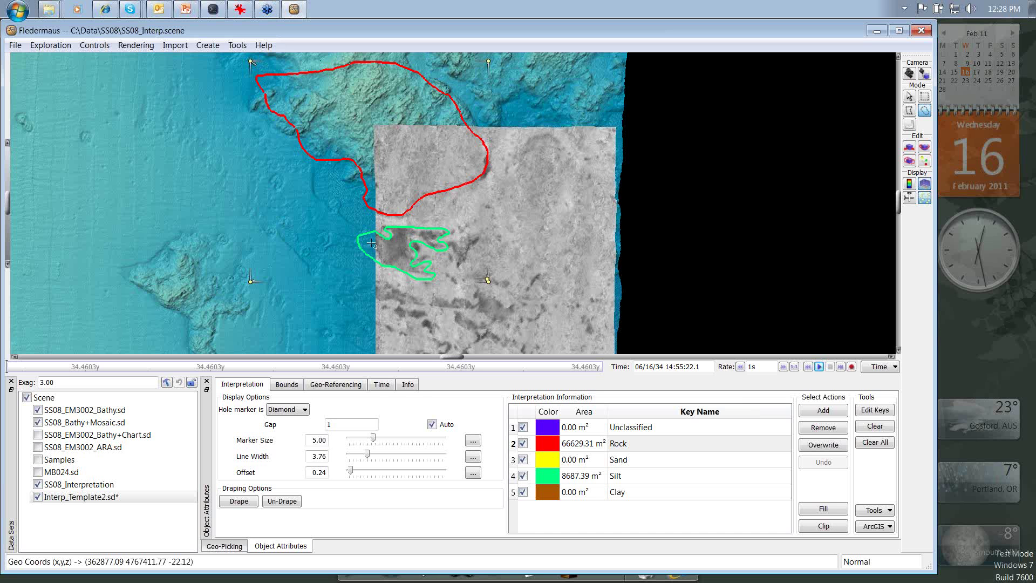
Lasso a band across the mosaic that overlaps the Rock and Silt outlines and add it to the Sand key.
mouse_move(371, 243)
left_mouse_down()
mouse_move(337, 231)
mouse_move(345, 193)
mouse_move(386, 196)
mouse_move(541, 146)
mouse_move(604, 228)
mouse_move(555, 218)
mouse_move(470, 227)
left_mouse_up()
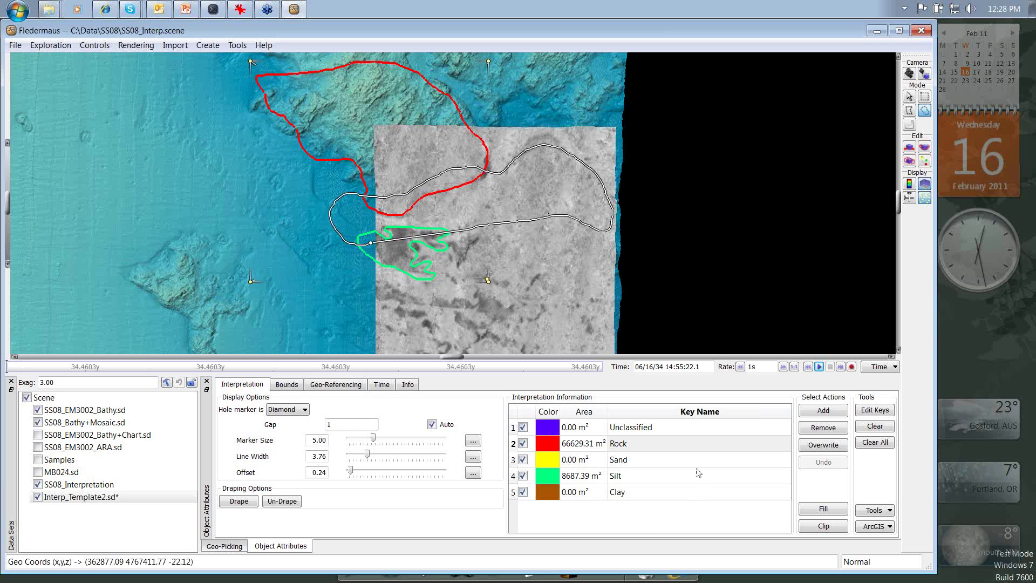
left_click(675, 459)
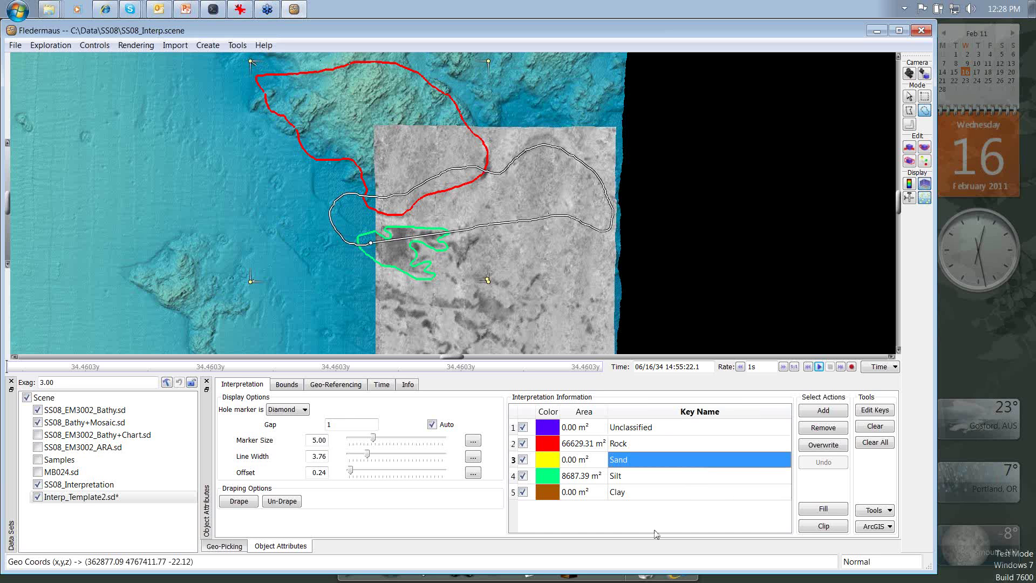
left_click(824, 411)
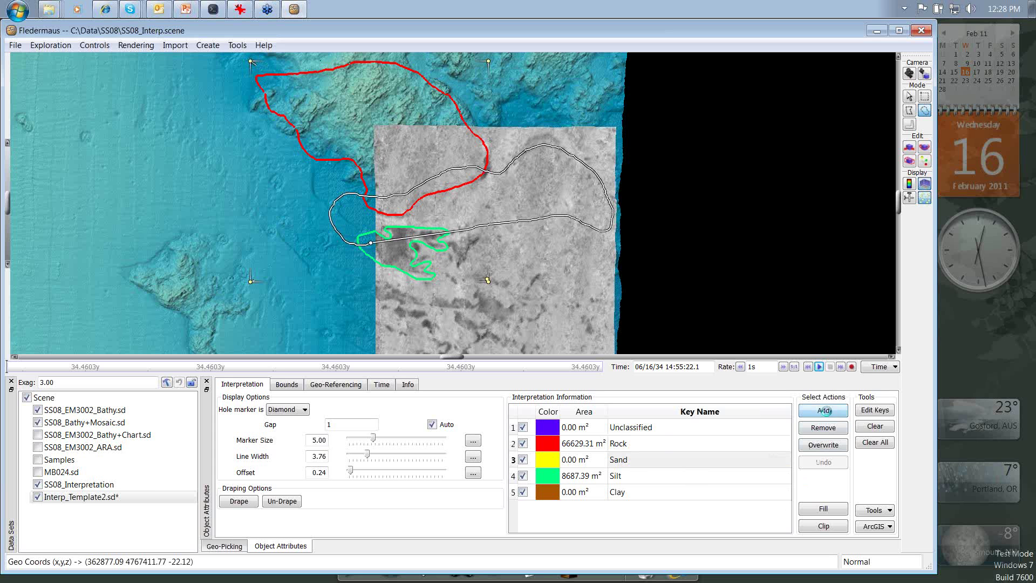
left_click(824, 411)
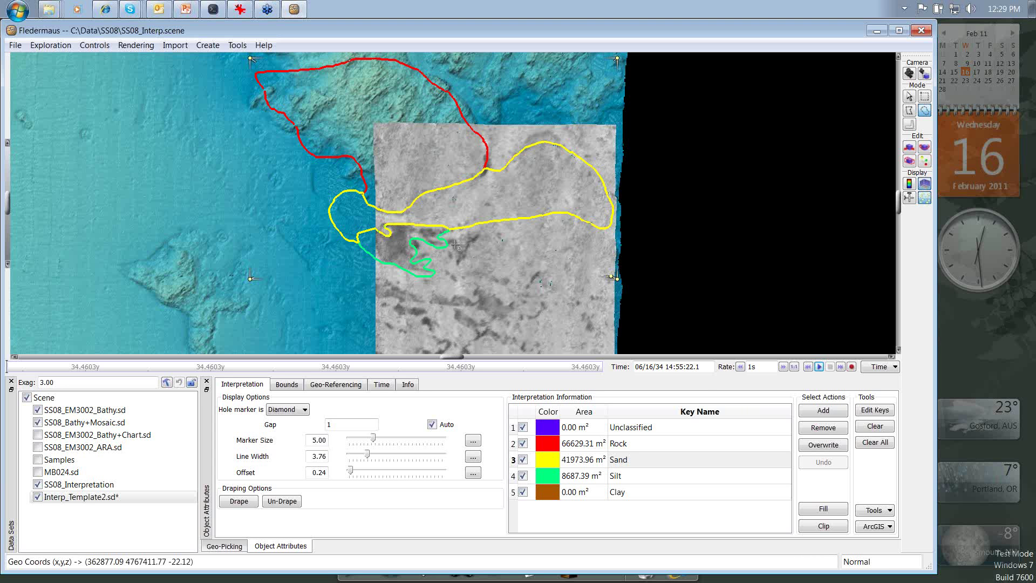
Lasso the Y-shaped dark patch just east of the Silt area, overlapping its edge, and add it to the Silt key.
scroll(456, 245, "up", 3)
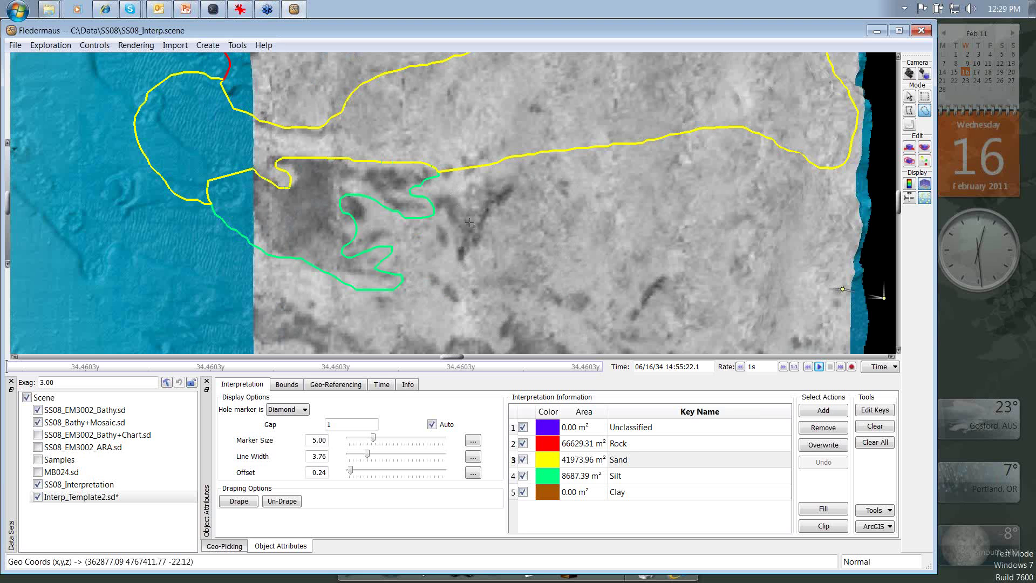
mouse_move(422, 208)
left_mouse_down()
mouse_move(446, 223)
mouse_move(455, 254)
mouse_move(473, 250)
mouse_move(514, 181)
mouse_move(458, 199)
mouse_move(436, 194)
mouse_move(423, 207)
left_mouse_up()
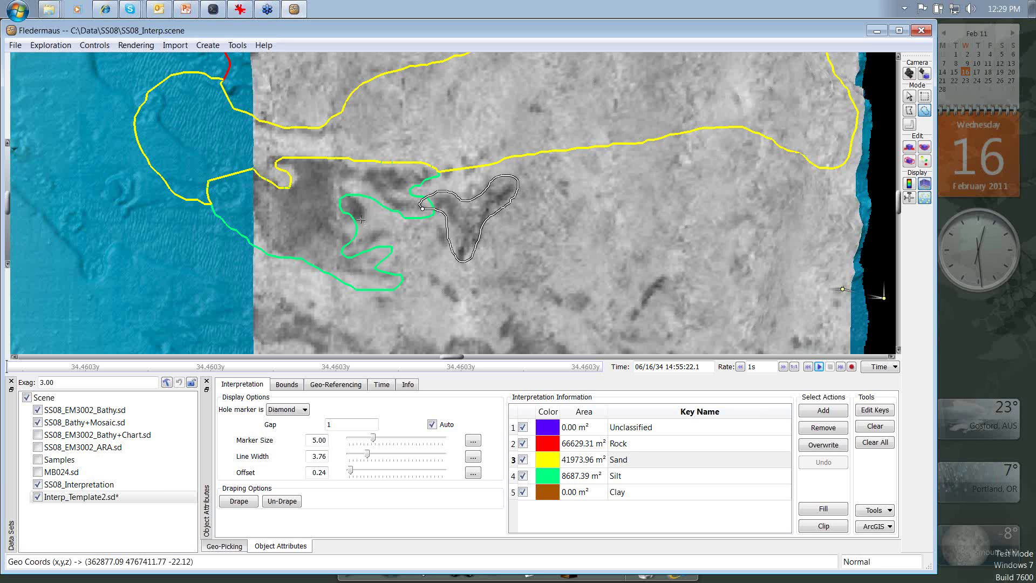
left_click(632, 477)
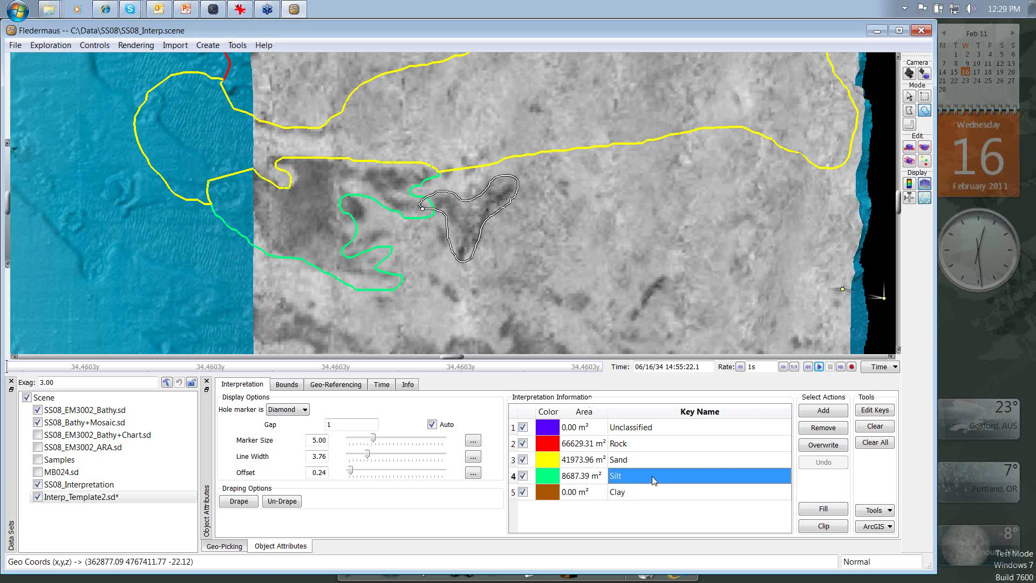
left_click(815, 411)
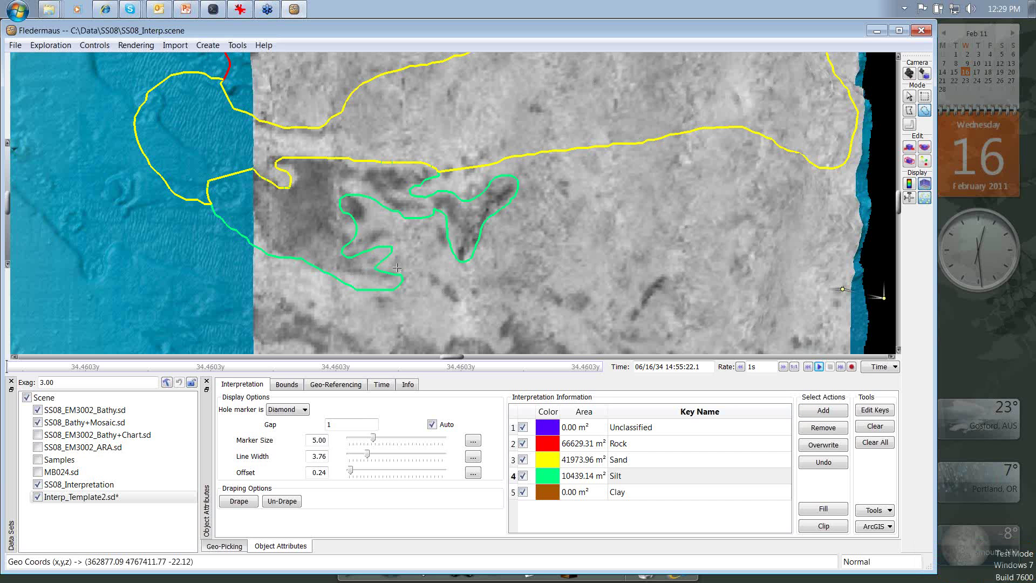
Lasso a strip along the Silt area's southern tip and remove it from the Silt key.
mouse_move(402, 296)
left_mouse_down()
mouse_move(361, 299)
mouse_move(318, 282)
mouse_move(336, 270)
mouse_move(379, 280)
mouse_move(409, 271)
left_mouse_up()
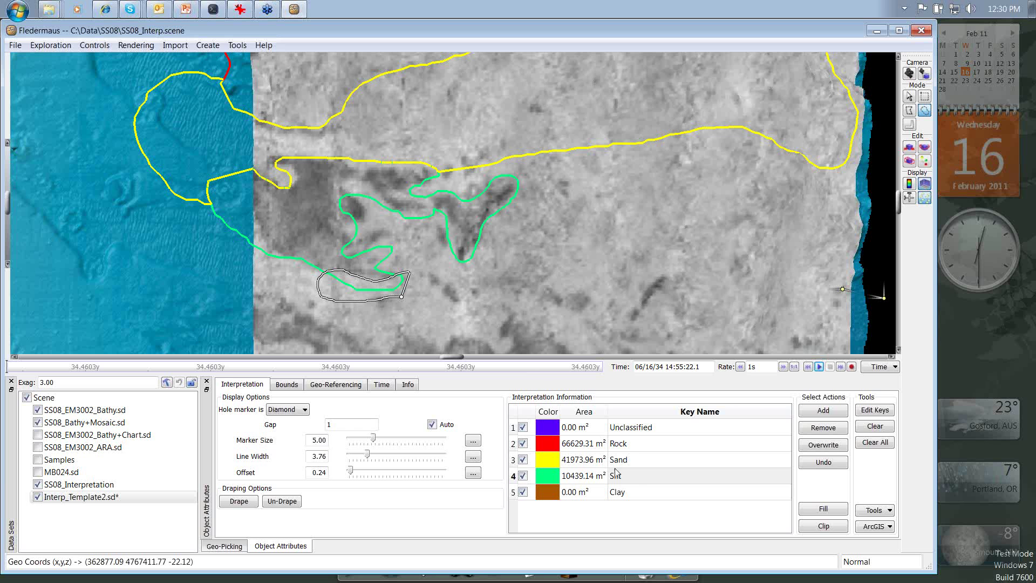
left_click(637, 471)
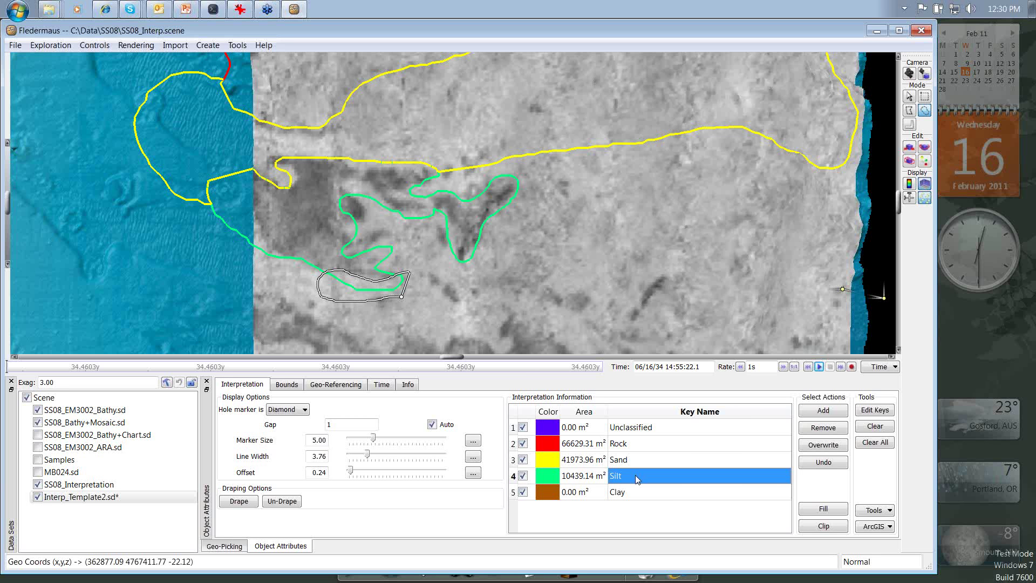
left_click(824, 428)
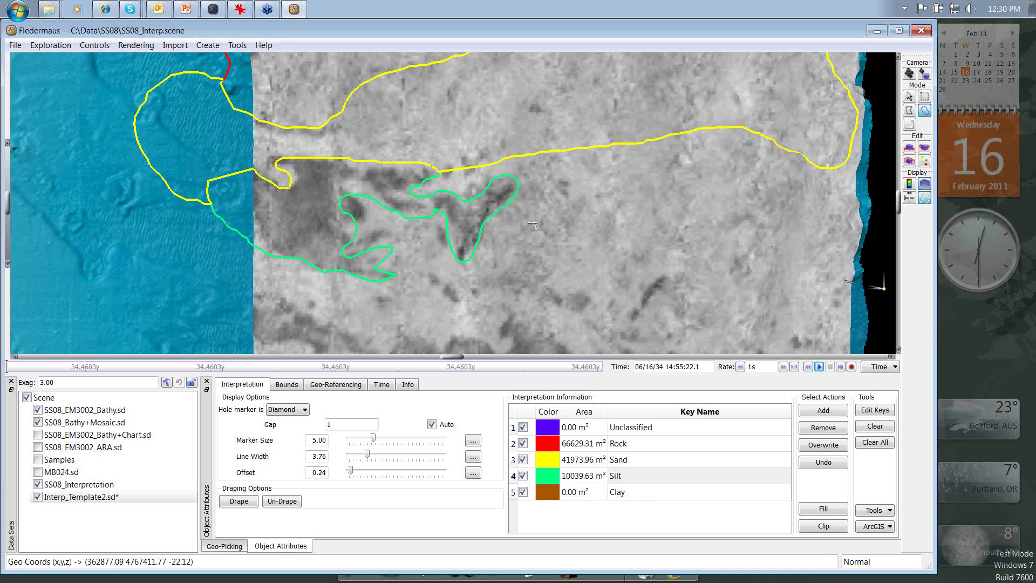
Lasso a large area south of the Sand band, overlapping the Sand and Silt outlines, and add it to the Sand key.
scroll(533, 223, "down", 1)
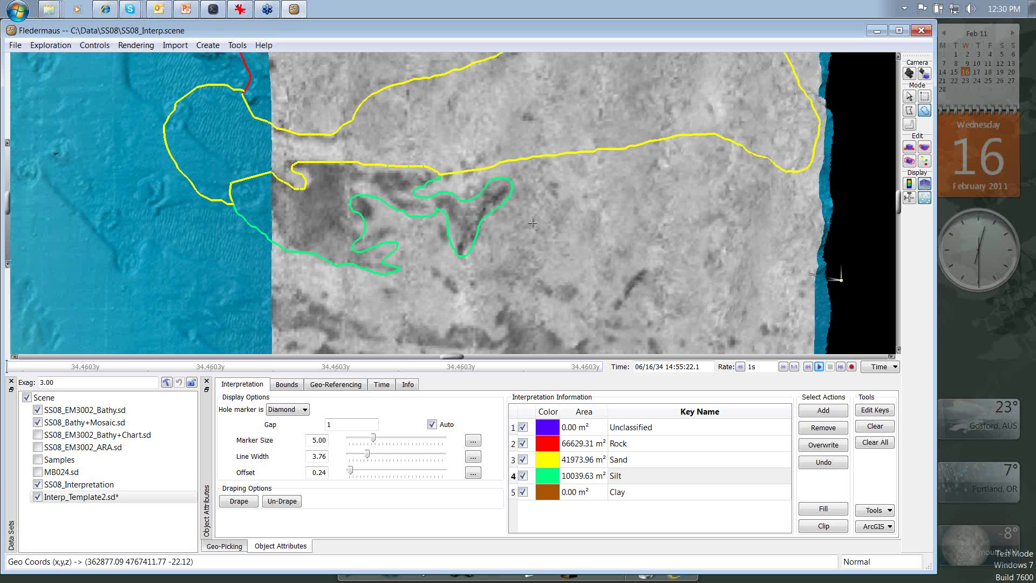
scroll(532, 222, "down", 3)
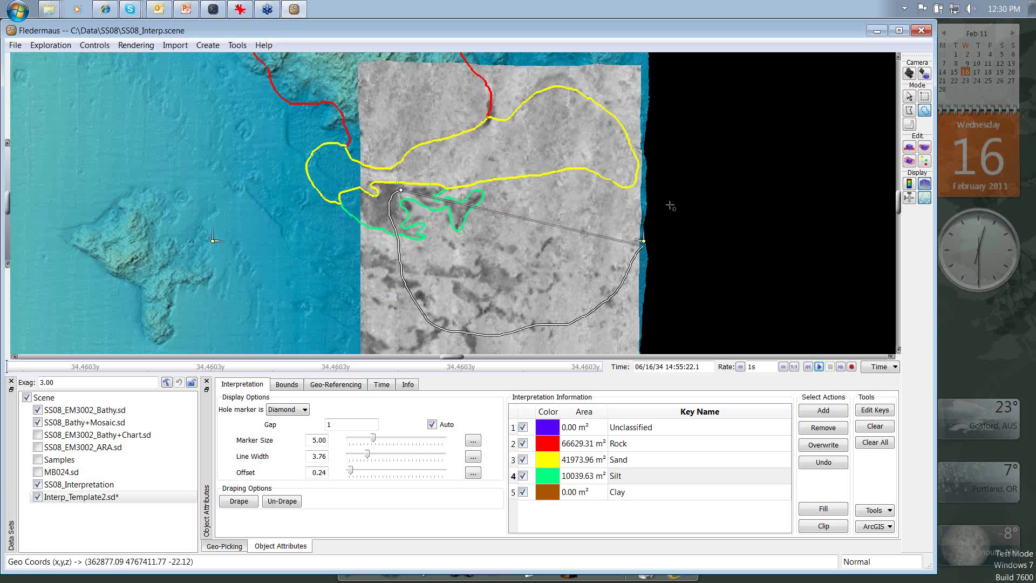
mouse_move(670, 205)
left_mouse_down()
mouse_move(651, 213)
mouse_move(589, 195)
left_mouse_up()
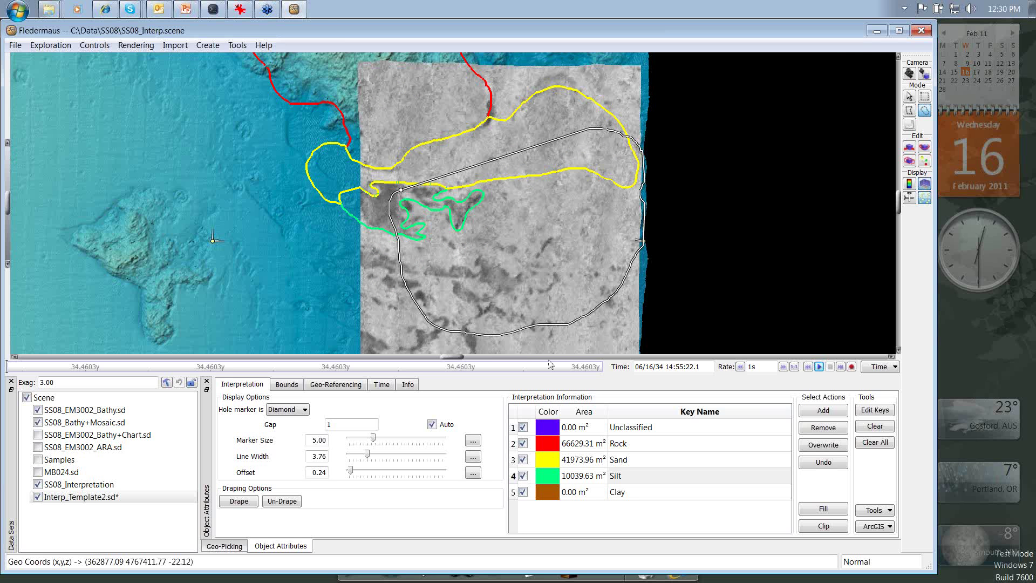
left_click(621, 460)
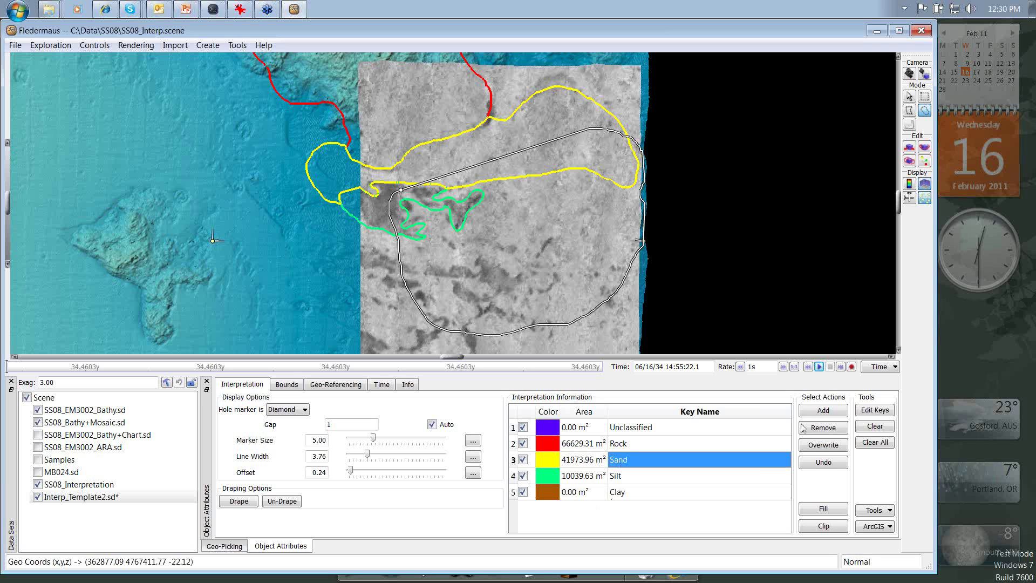
left_click(825, 411)
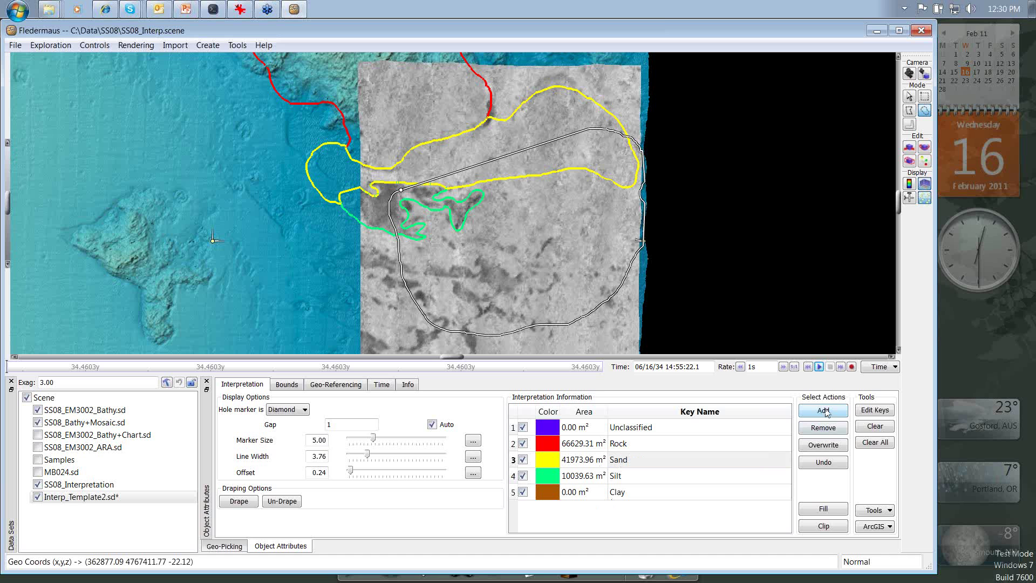
left_click(824, 411)
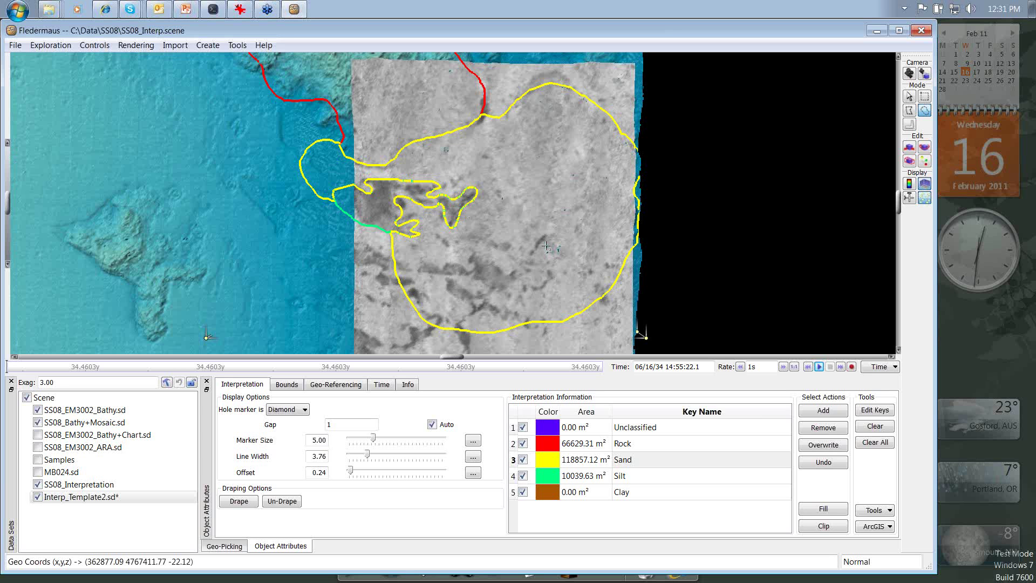
Lasso the small elongated dark patch inside the Sand area, remove it from the Sand key, and set the marker size to 2.27.
scroll(546, 246, "up", 5)
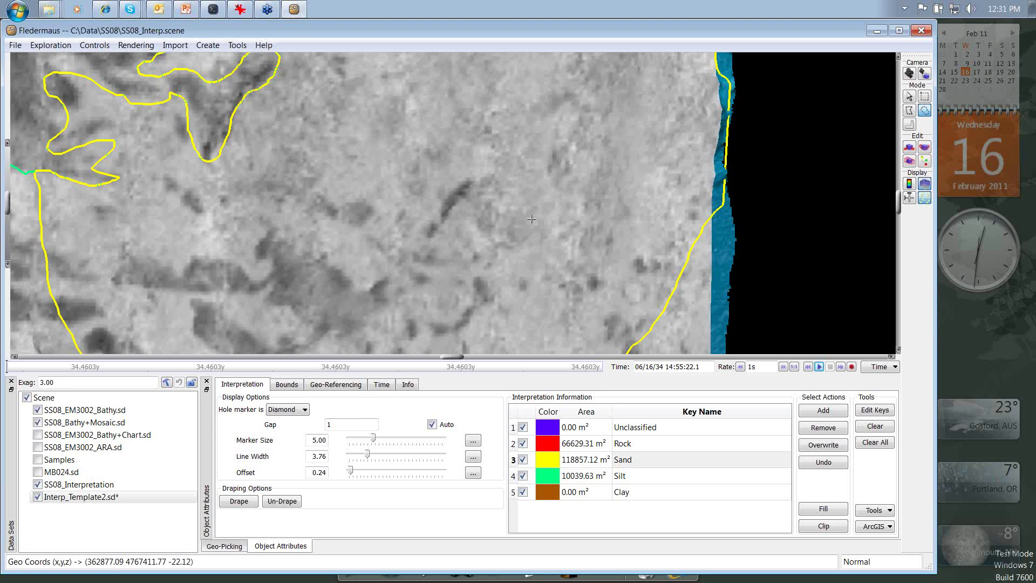
scroll(457, 201, "down", 1)
left_click(457, 201)
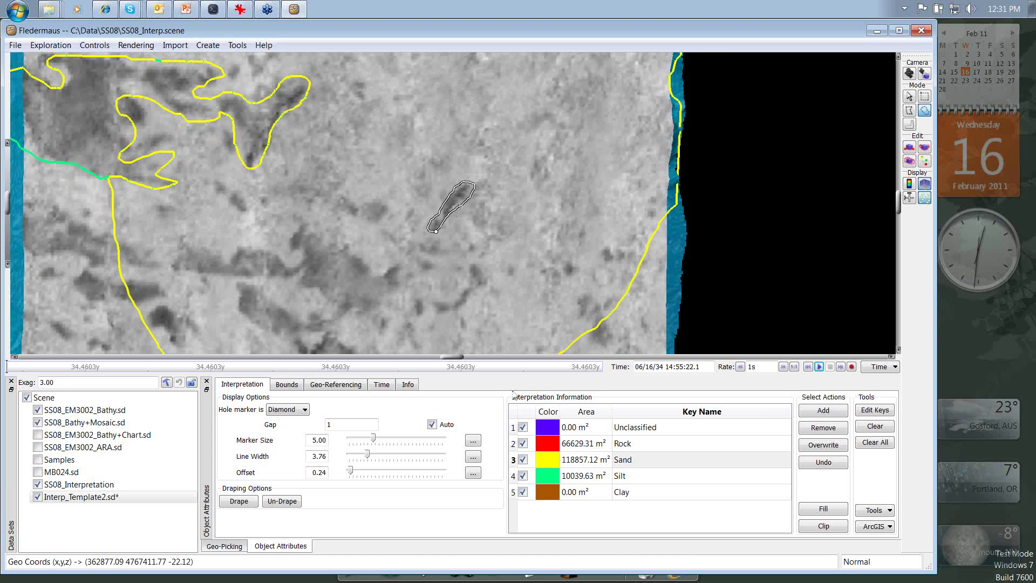
left_click(625, 465)
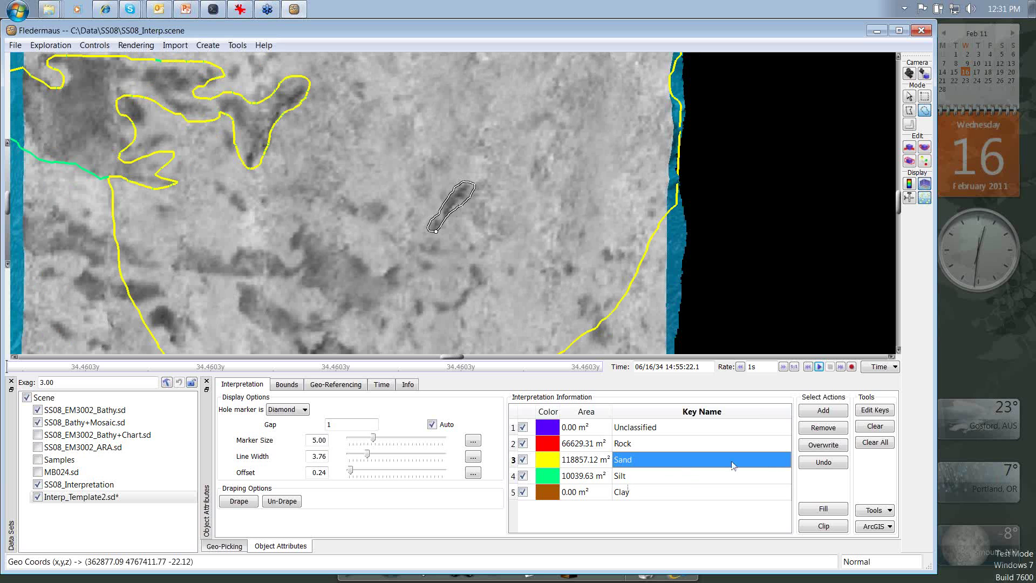
left_click(813, 426)
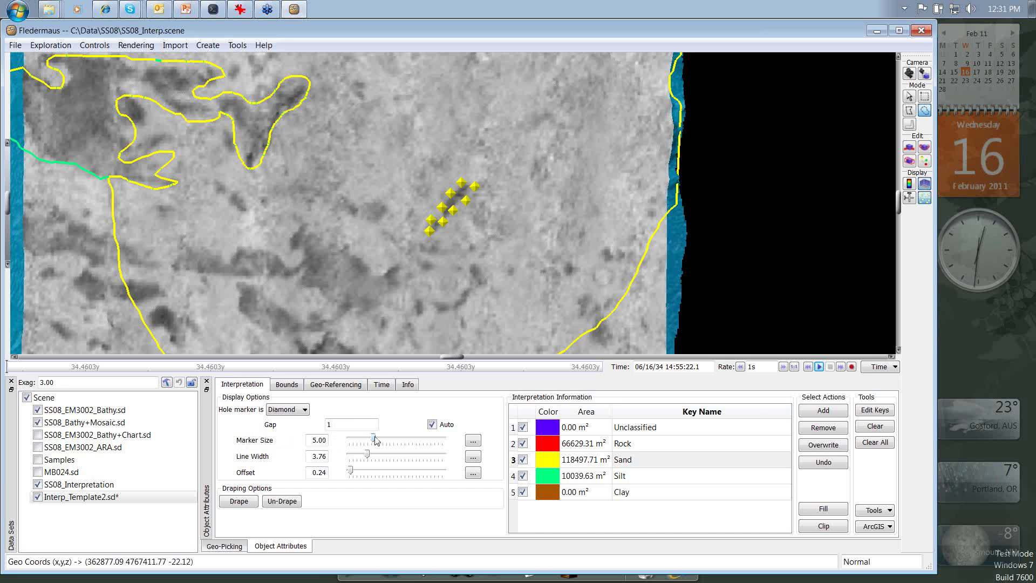
mouse_move(376, 440)
left_mouse_down()
mouse_move(362, 442)
mouse_move(404, 441)
mouse_move(362, 444)
left_mouse_up()
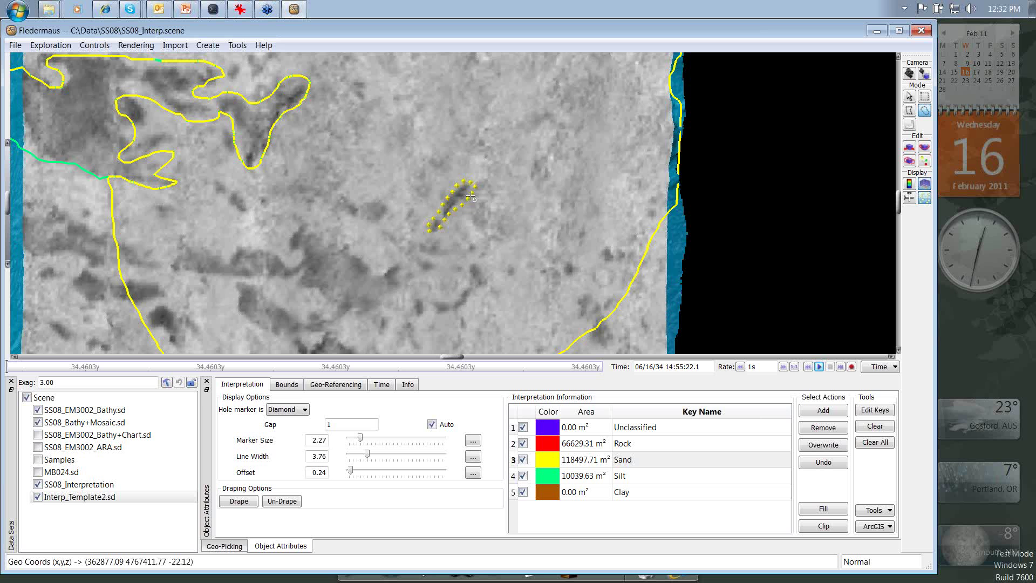
Lasso loosely around the small elongated hole in the Sand area and add it to the Silt key.
scroll(471, 196, "down", 2)
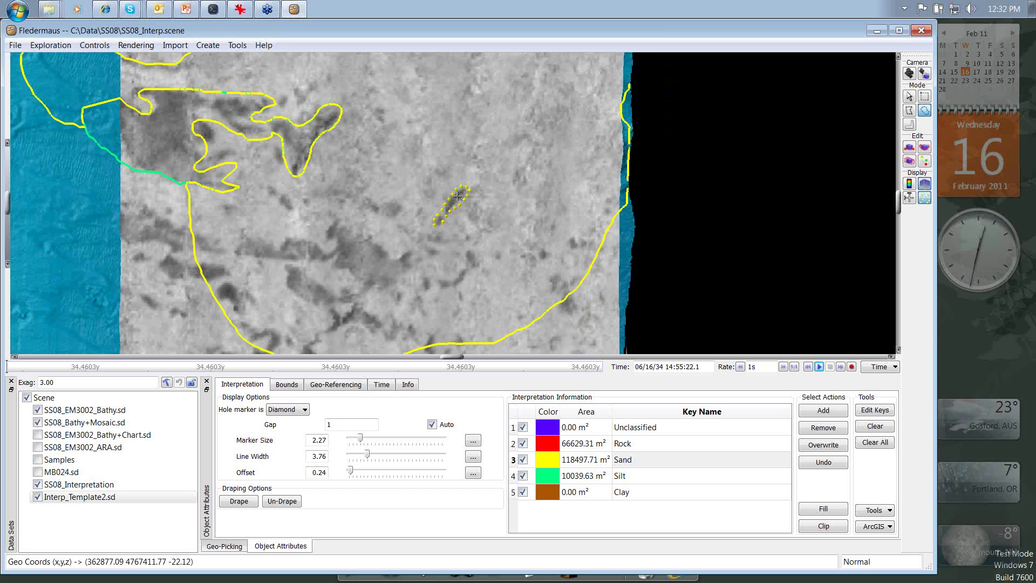
left_click(462, 210)
mouse_move(485, 195)
left_mouse_down()
mouse_move(474, 171)
mouse_move(440, 239)
mouse_move(457, 236)
left_mouse_up()
left_click(627, 480)
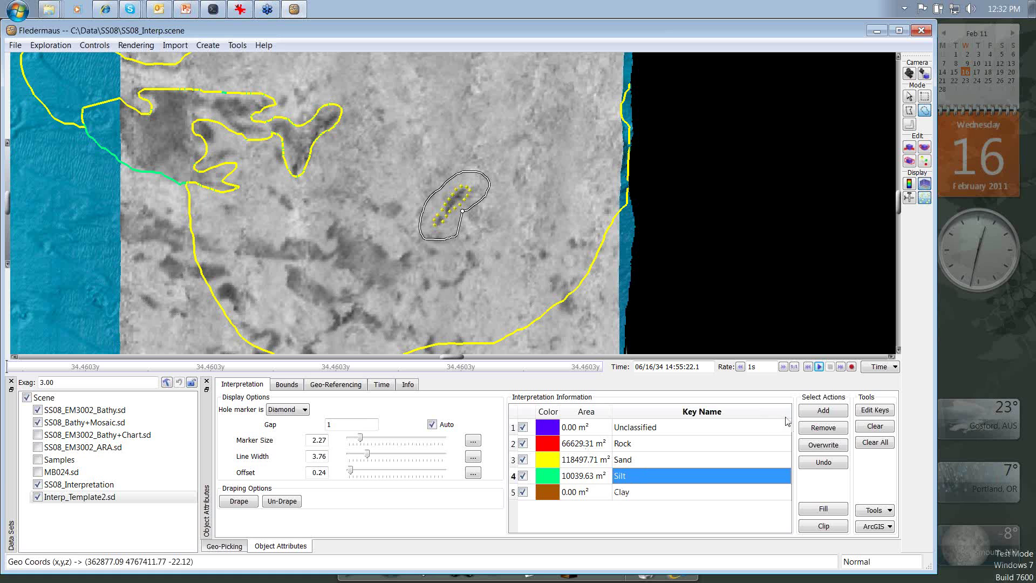
left_click(806, 408)
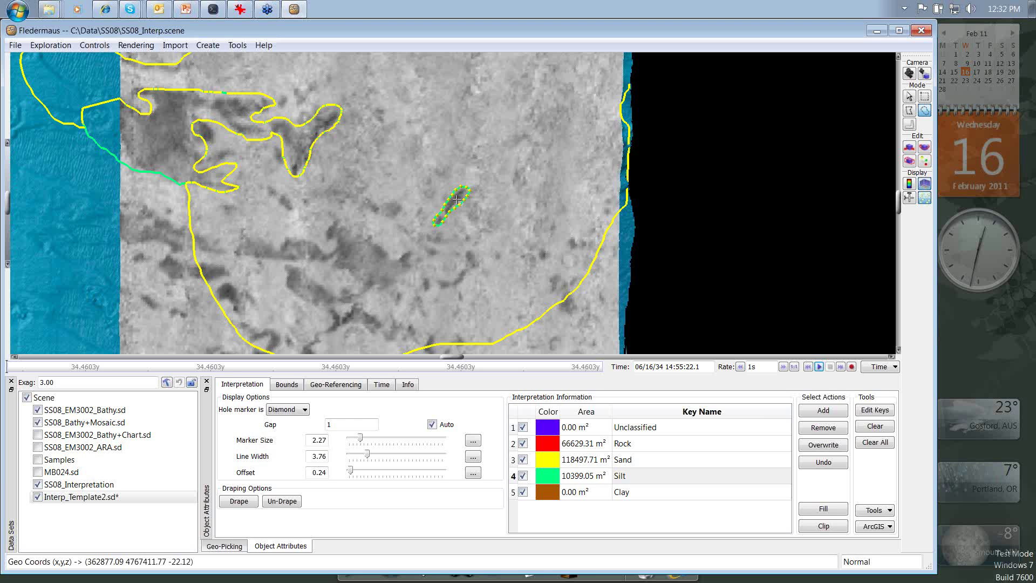
scroll(457, 199, "up", 3)
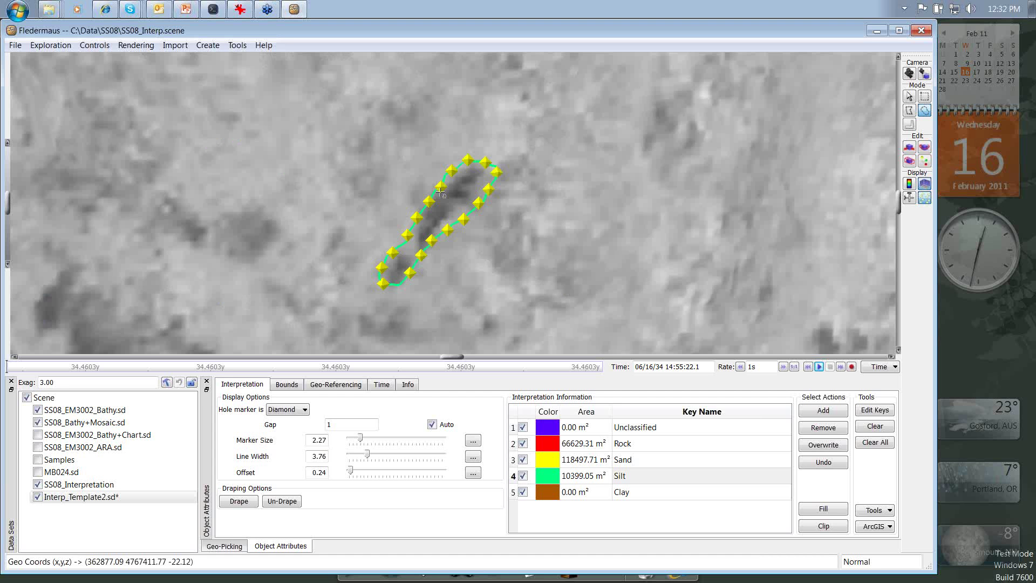
Lasso the long dark patch southwest of the small Silt-filled hole, inside the Sand area, and overwrite it with the Silt key.
scroll(441, 193, "down", 3)
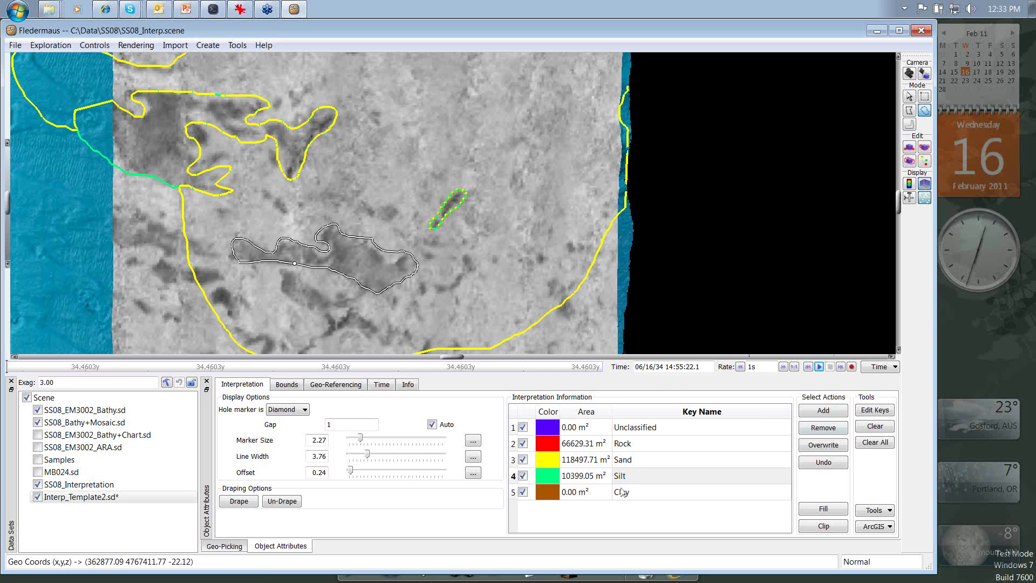
left_click(643, 478)
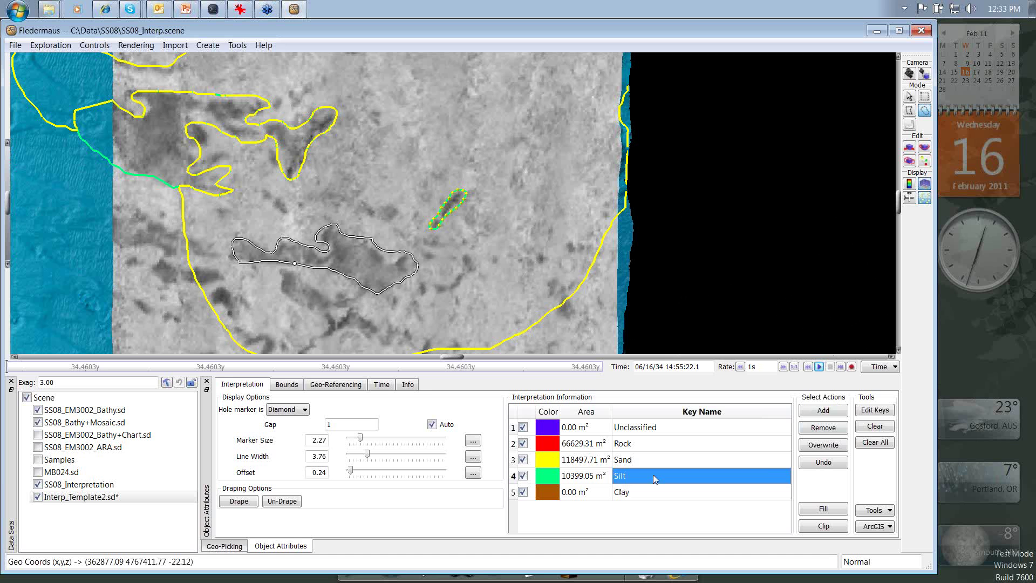
left_click(815, 447)
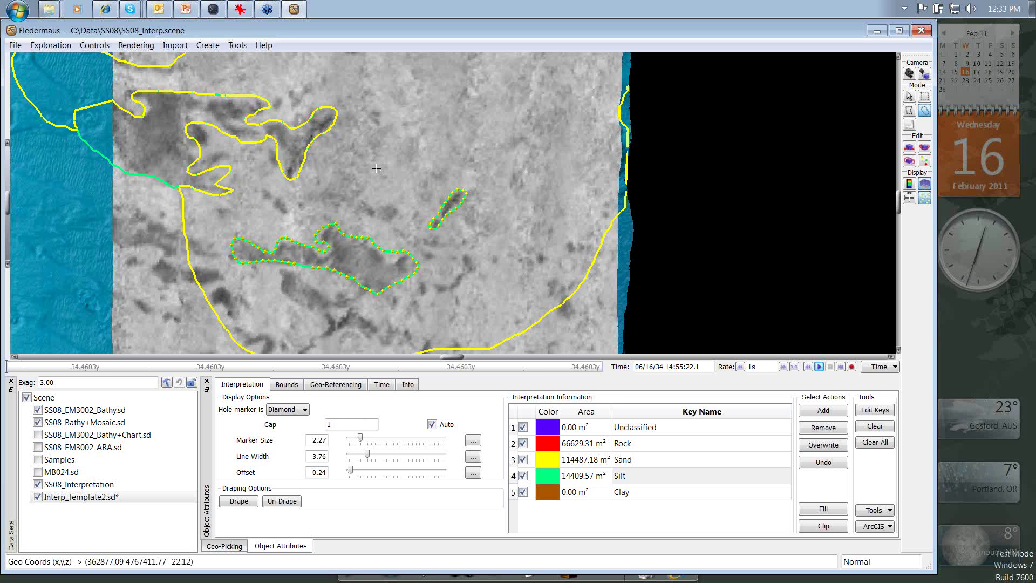
Lasso the area west and southwest of the large Silt area, overlapping the Sand and Silt outlines, and add it to the Sand key.
scroll(376, 169, "down", 2)
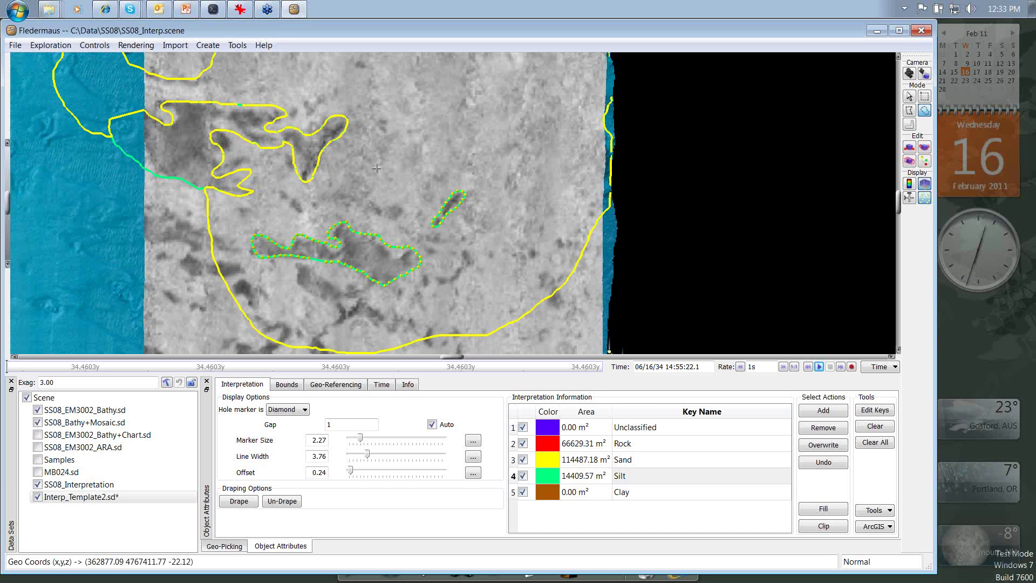
scroll(376, 169, "down", 2)
mouse_move(196, 118)
left_mouse_down()
mouse_move(314, 246)
mouse_move(316, 203)
left_mouse_up()
left_click(648, 459)
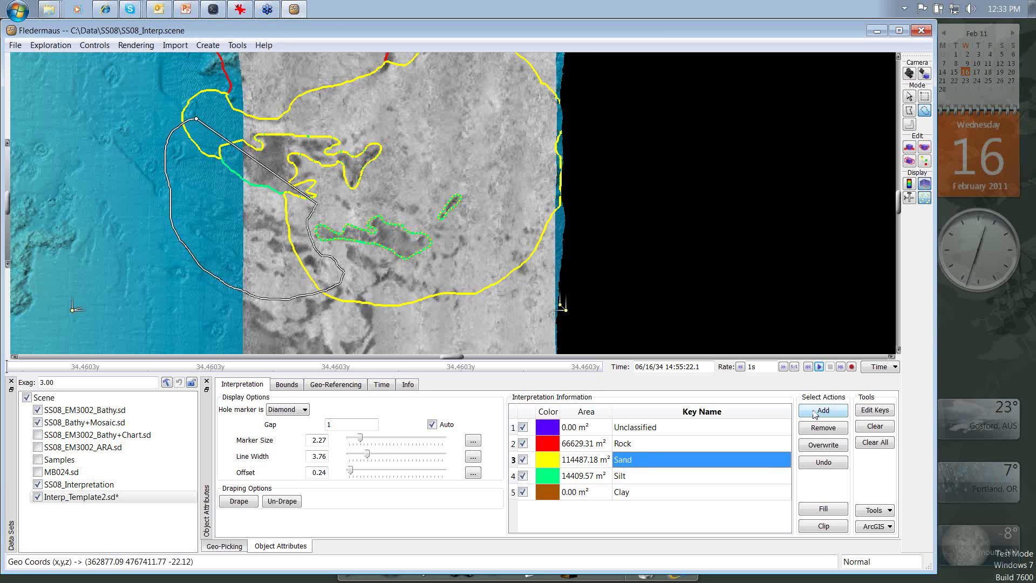
left_click(814, 412)
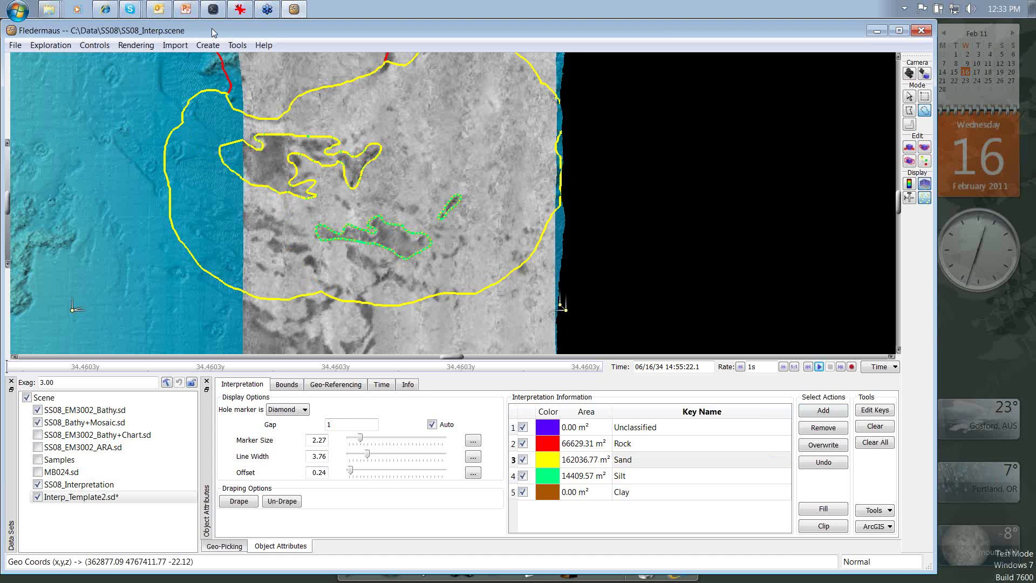
scroll(323, 149, "up", 2)
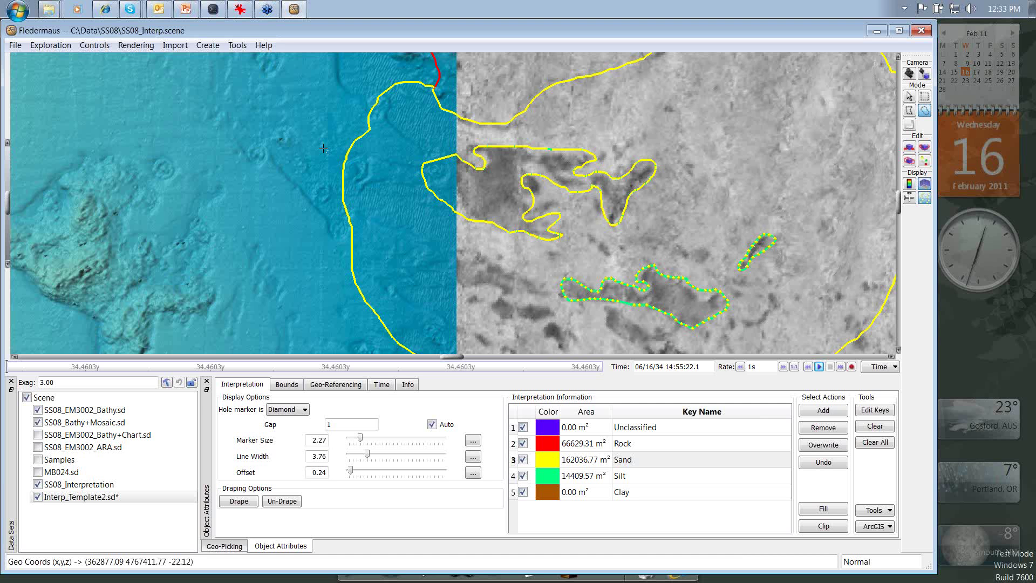
scroll(534, 232, "down", 3)
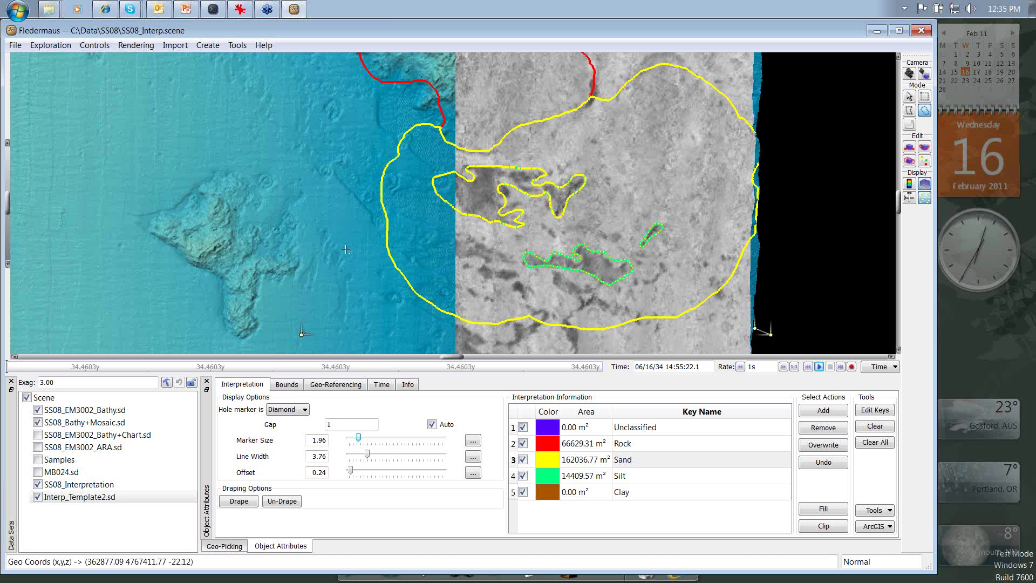
scroll(345, 249, "down", 1)
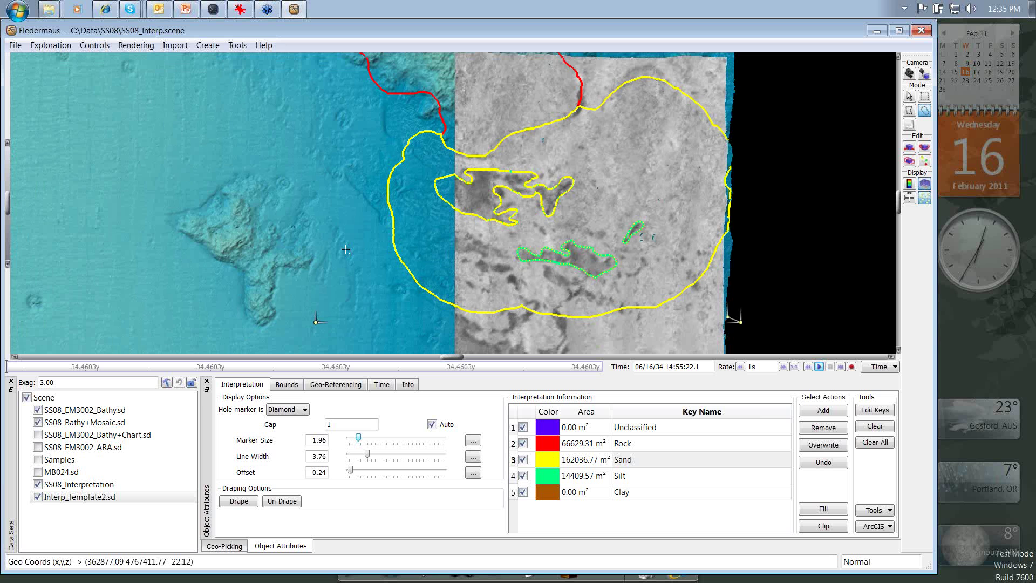
scroll(345, 249, "down", 1)
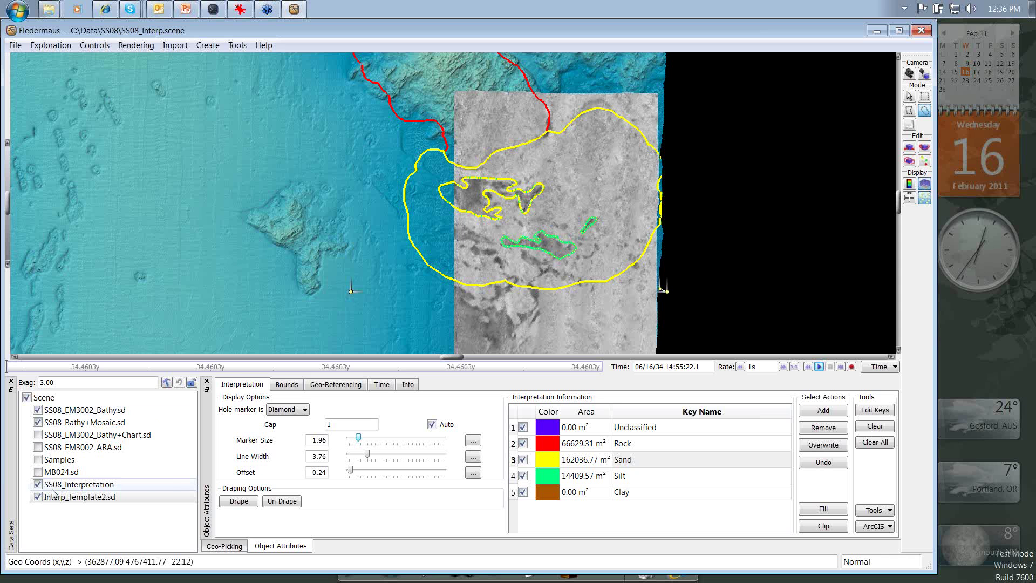
Move Interp_Template2.sd under the SS08_Interpretation parent and expand that parent in the scene tree.
left_click(91, 503)
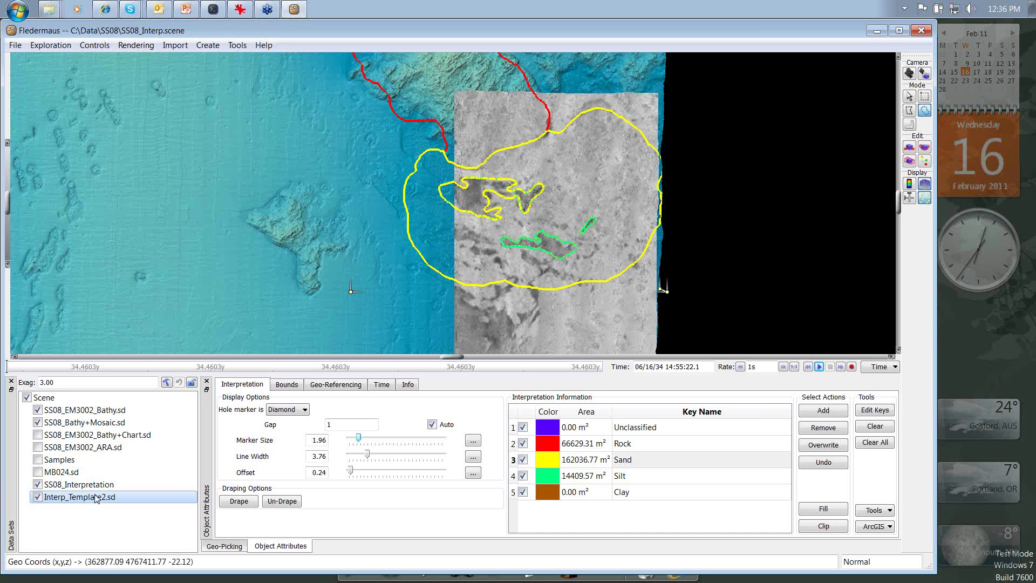
left_click_drag(98, 503, 99, 492)
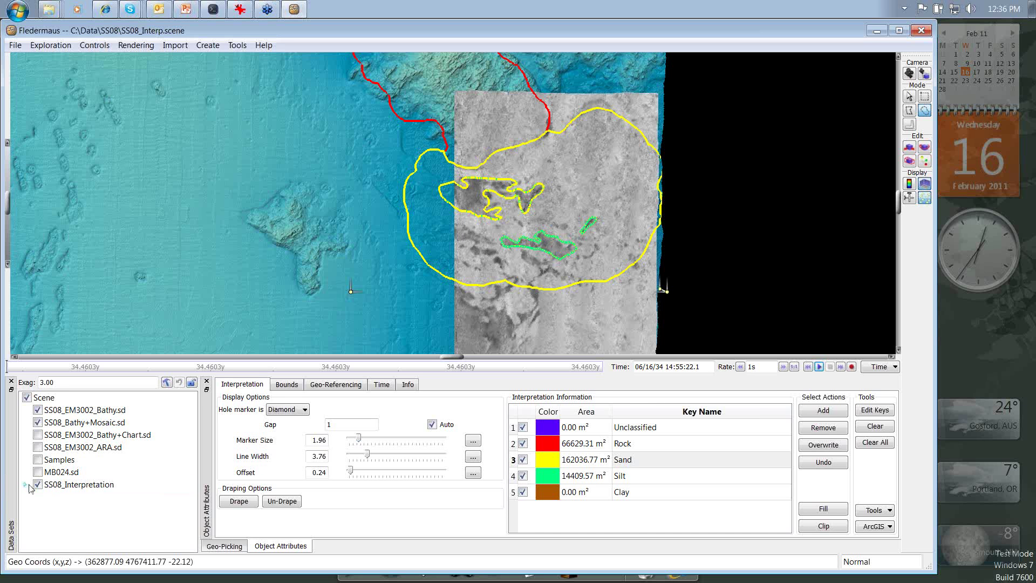
left_click(25, 484)
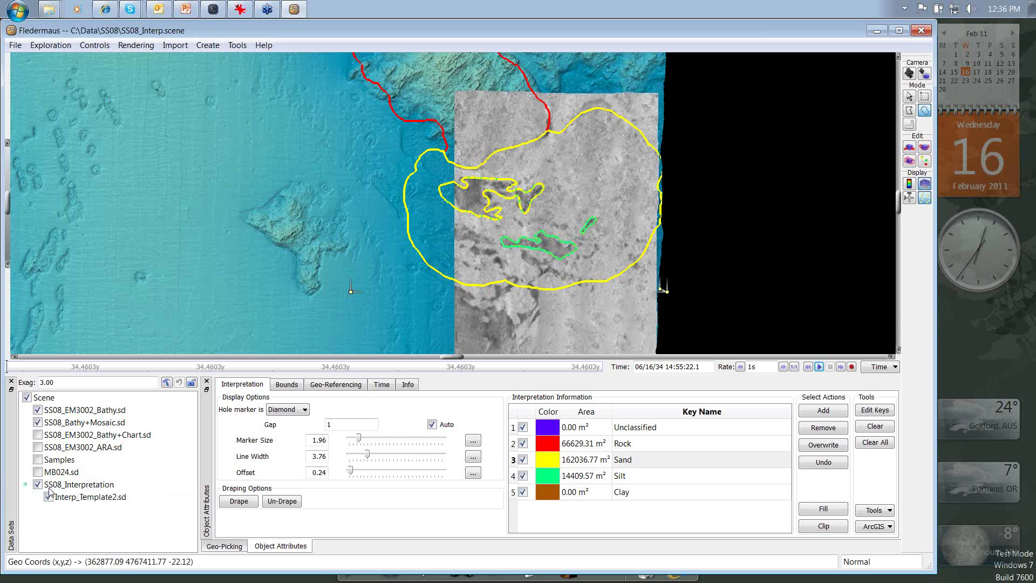
Rename the Interp_Template2.sd object as SS08_SeaClass.
left_click(75, 498)
right_click(77, 499)
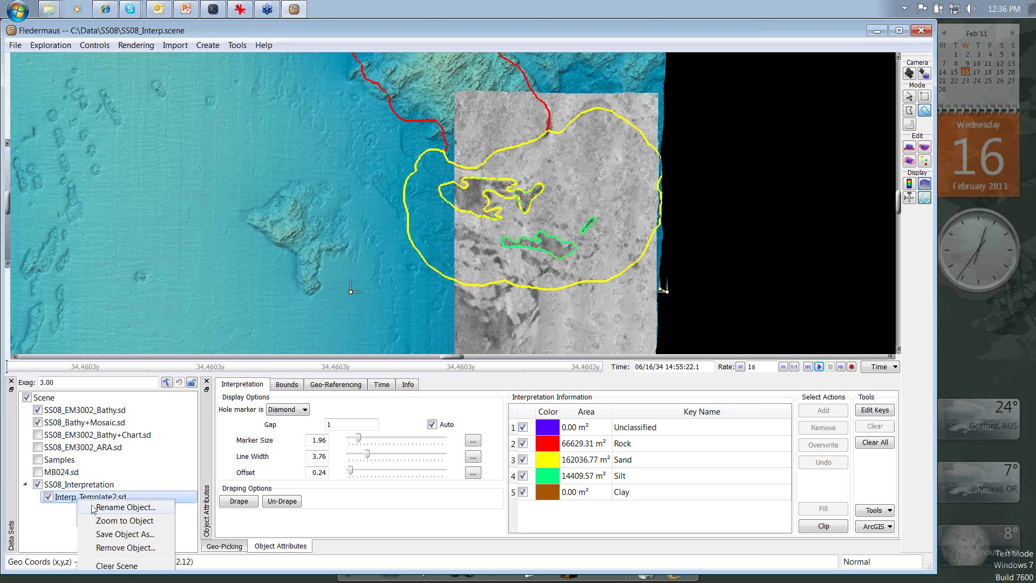
left_click(124, 508)
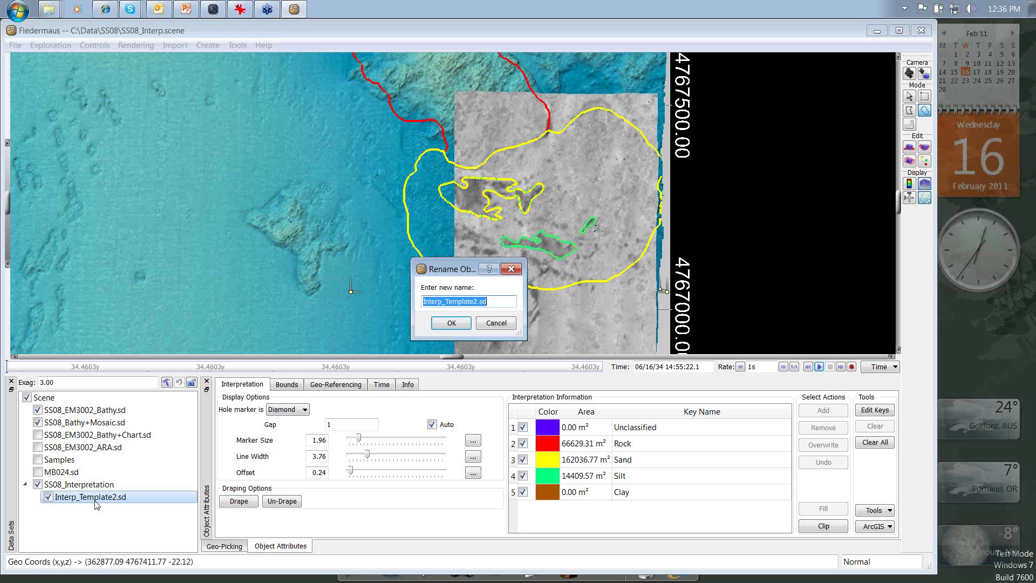
type("SS08_SeaClass")
key("Return")
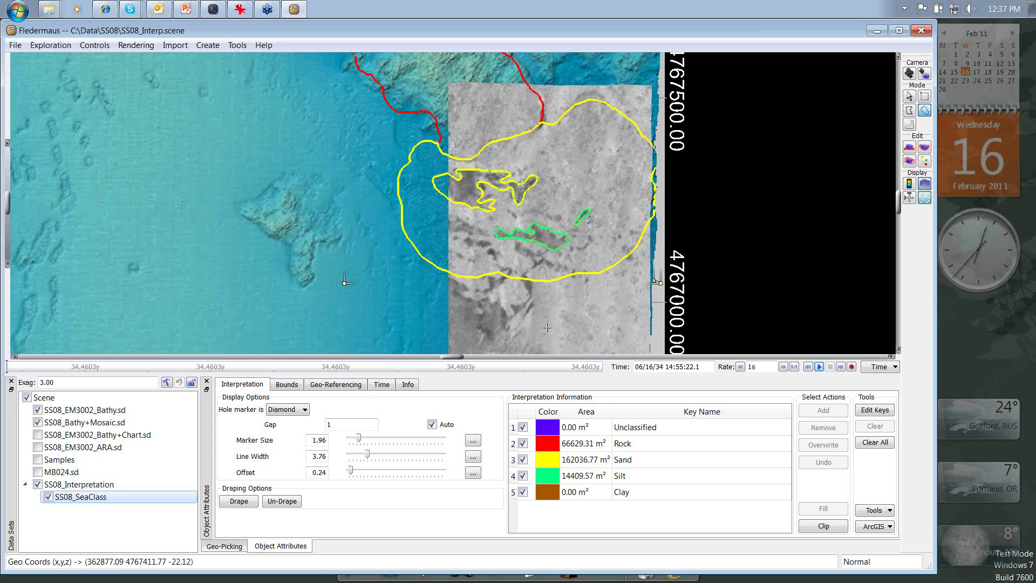
Add a new lines object under SS08_Interpretation and rename it SandWaveCrests.
left_click_drag(547, 327, 434, 303)
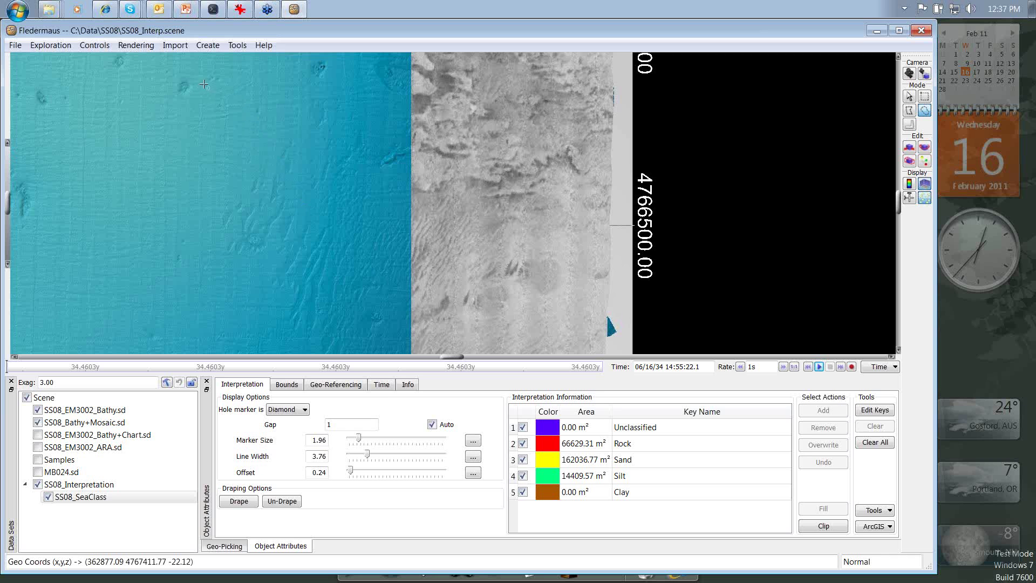
left_click(212, 47)
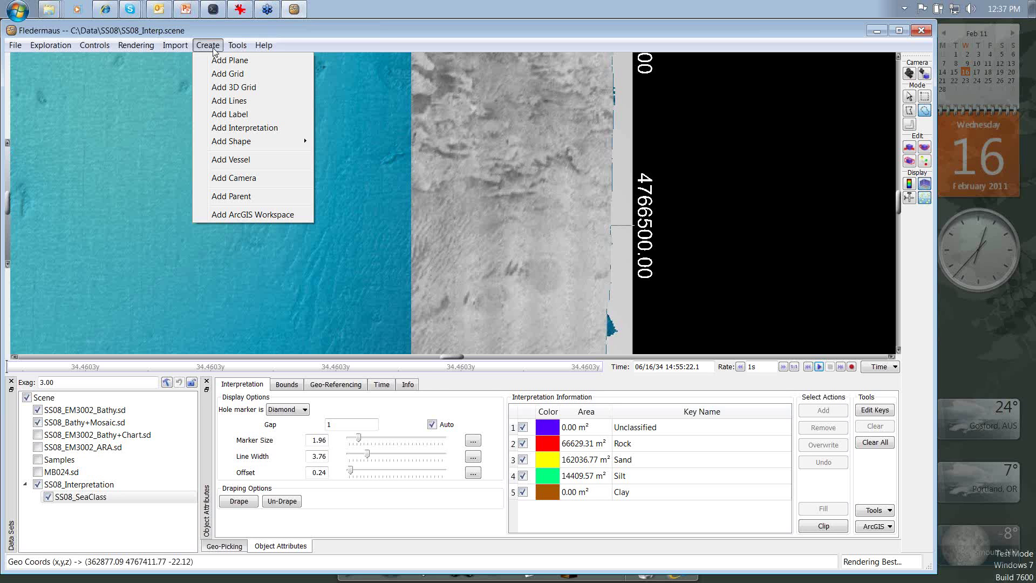
left_click(229, 100)
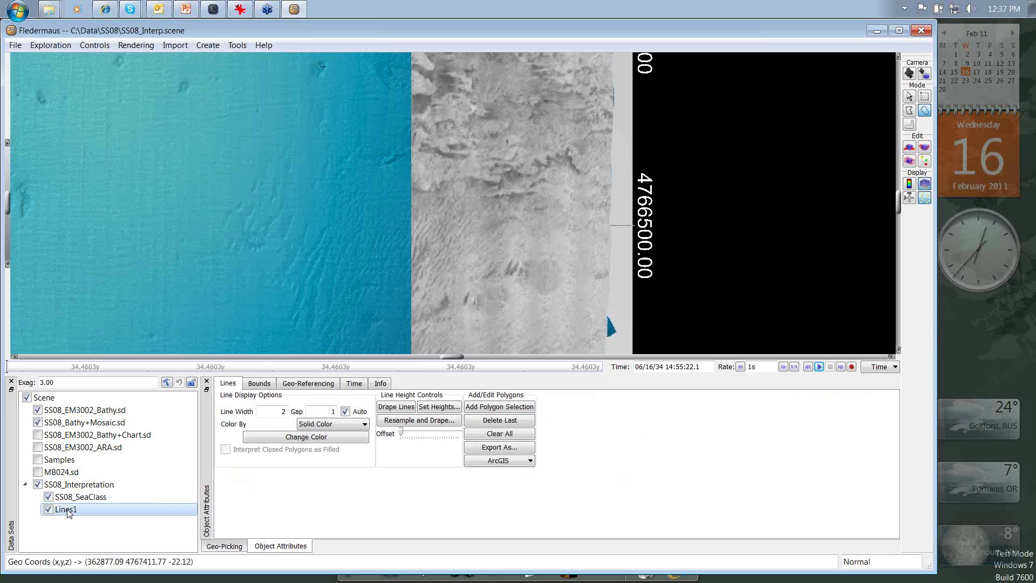
right_click(68, 512)
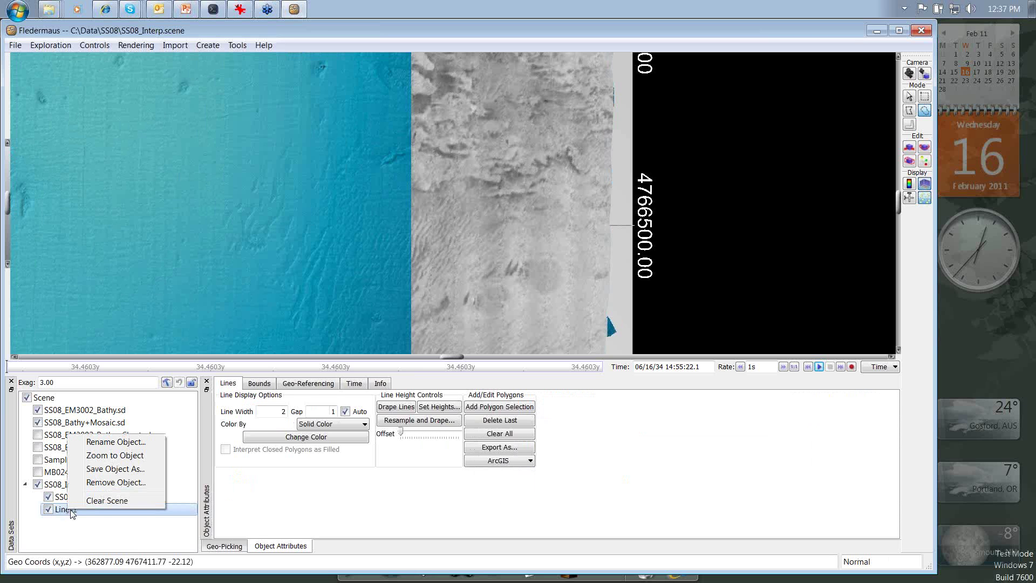
left_click(93, 441)
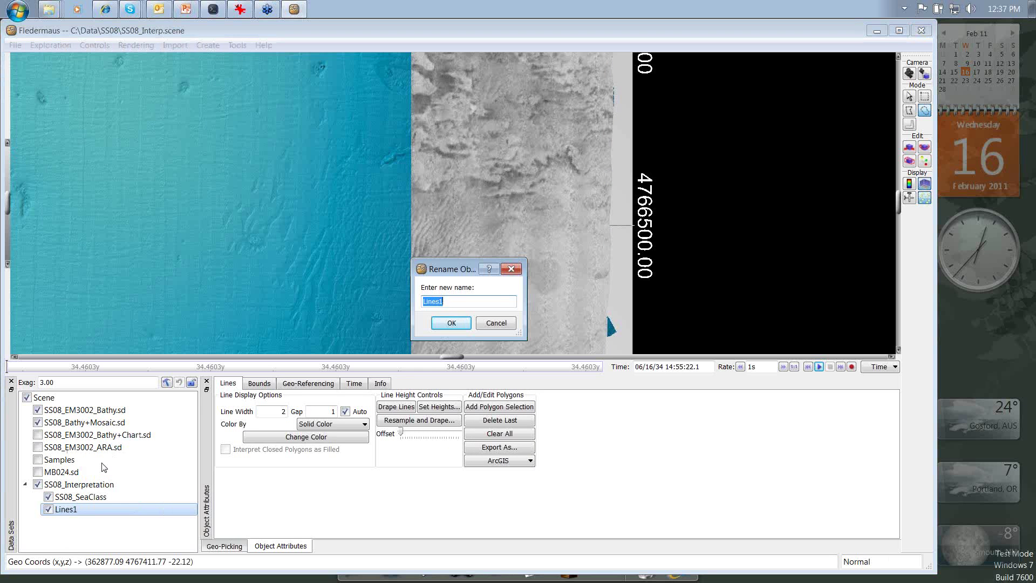
type("S")
type("d WaveCrests")
left_click(450, 324)
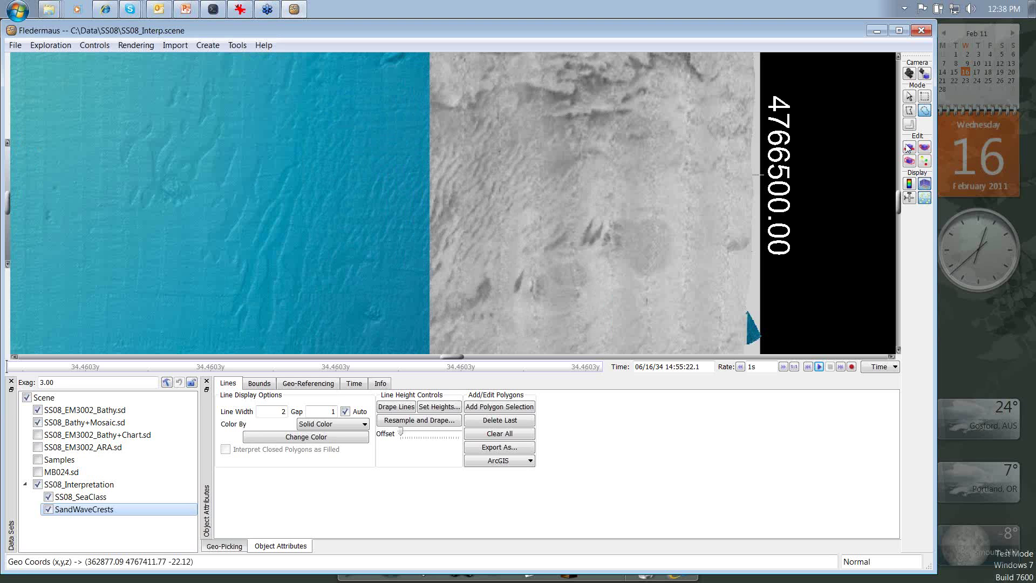
Digitize a 12-point line northeast along a sand wave crest, from the bathymetry onto the mosaic, and add it to SandWaveCrests.
left_click(329, 327)
left_click(356, 293)
left_click(381, 260)
left_click(398, 243)
left_click(413, 223)
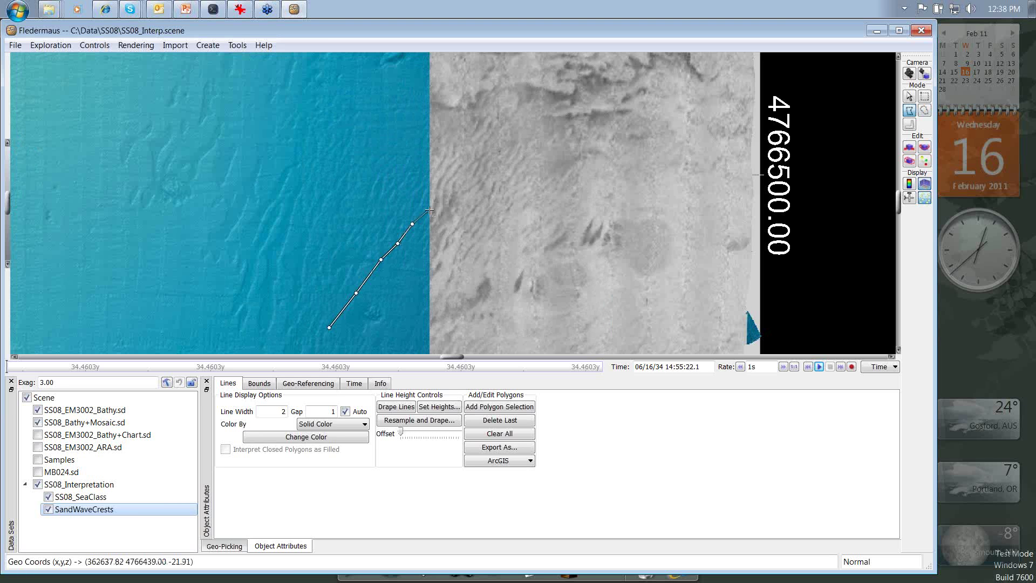
left_click(429, 210)
left_click(433, 187)
left_click(448, 166)
left_click(458, 152)
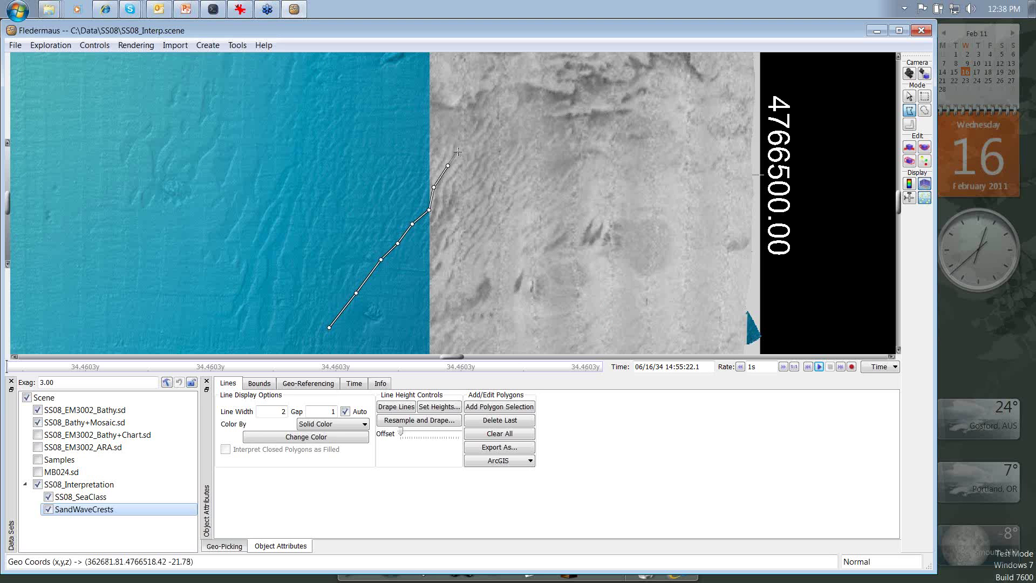
left_click(479, 132)
left_click(493, 116)
left_click(506, 96)
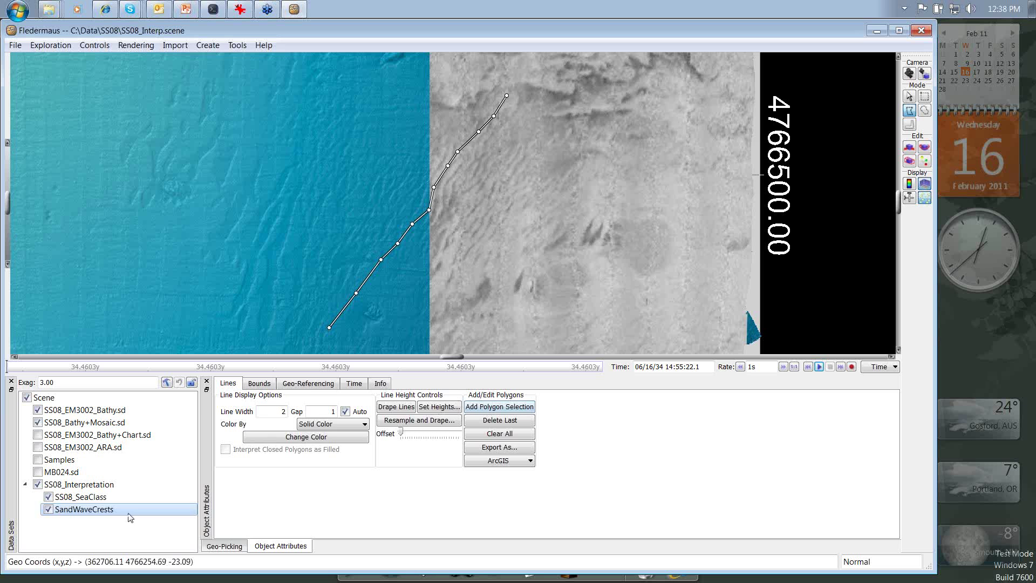
left_click(497, 410)
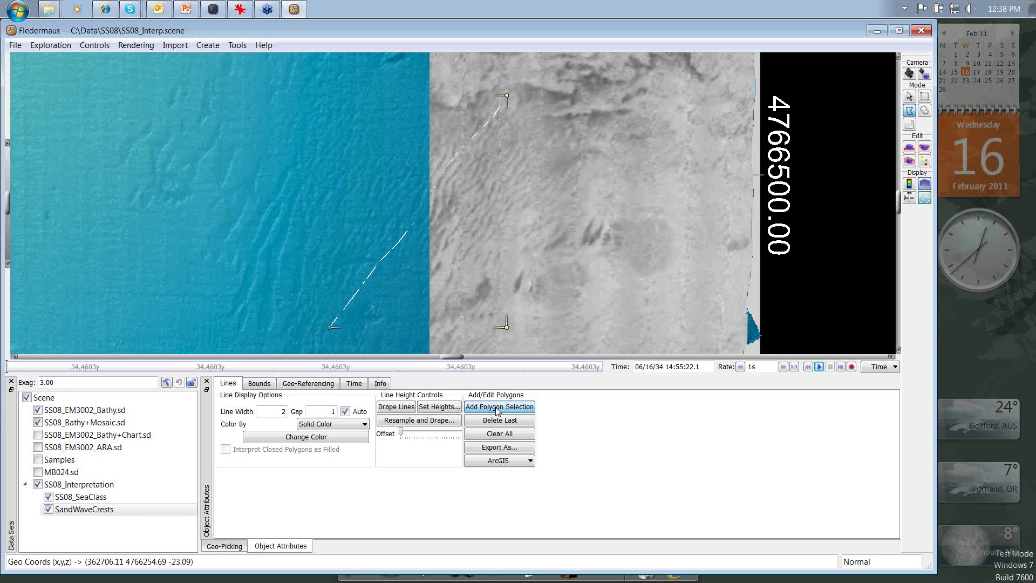
Set the SandWaveCrests line width to 4 and try adjusting its height offset slightly.
type("4")
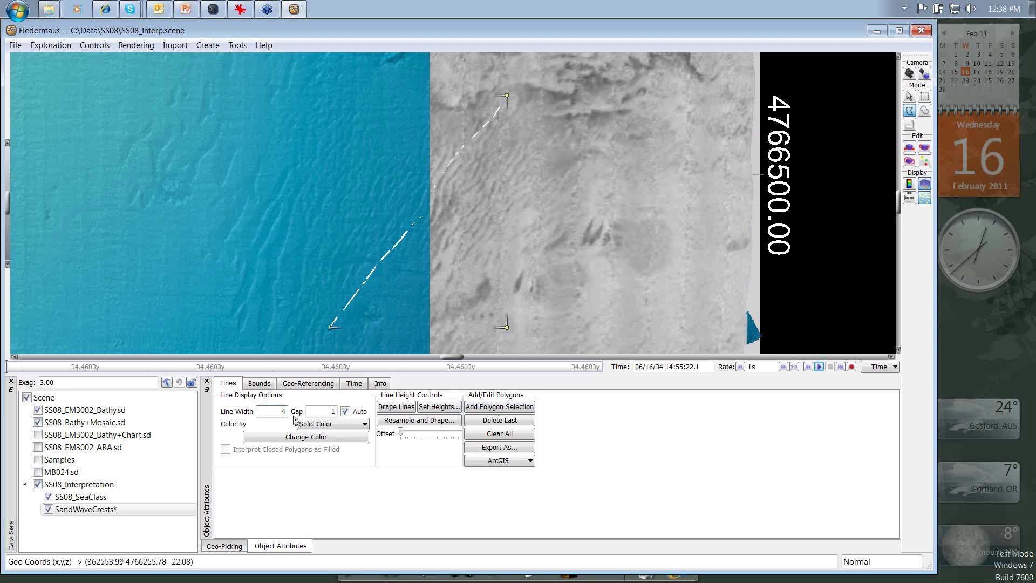
left_click(405, 435)
left_click(404, 434)
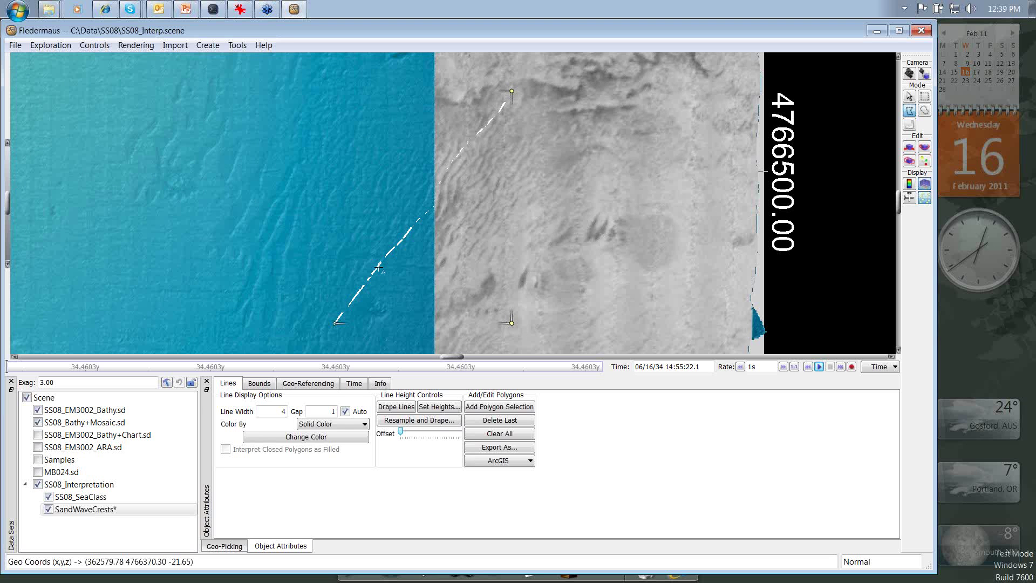
Resample the SandWaveCrests line at a sampling interval of 1.0 and drape it on the surface.
double_click(379, 267)
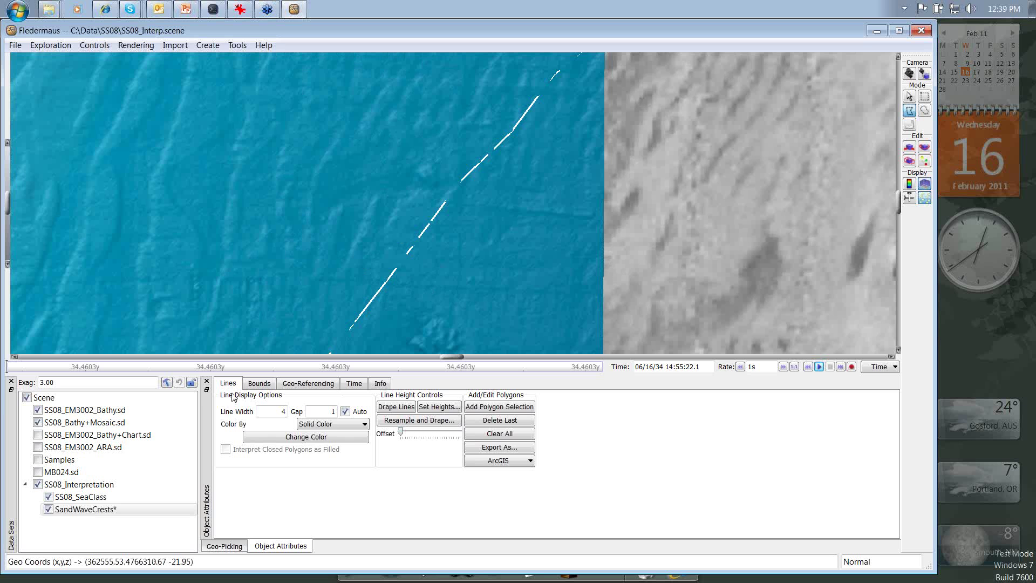
left_click(410, 421)
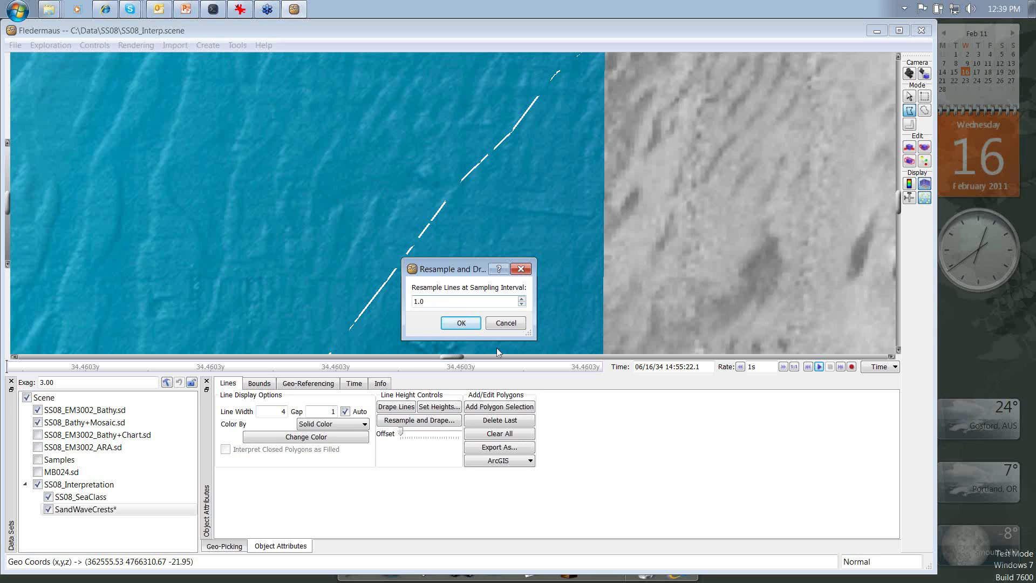
left_click(461, 324)
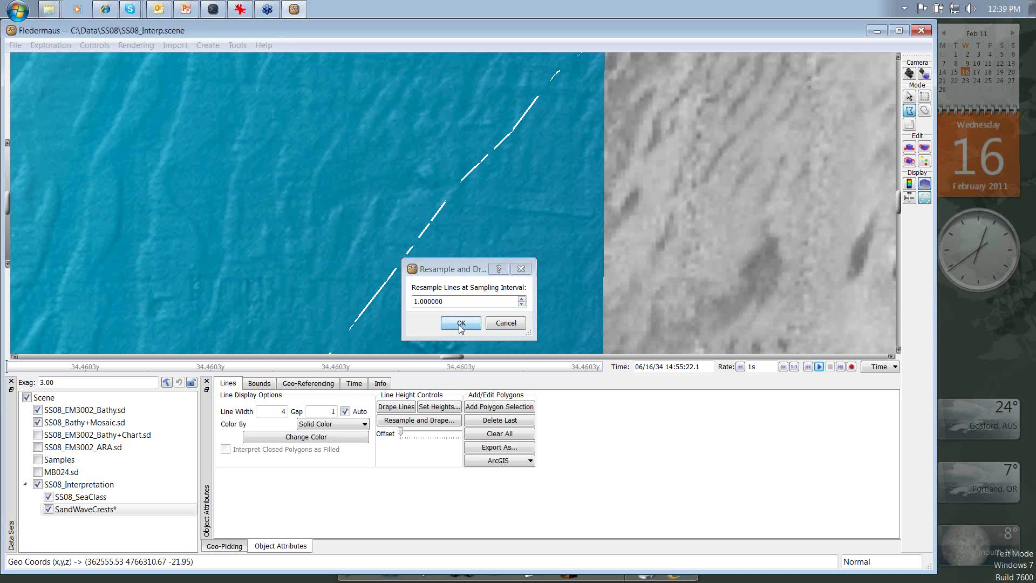
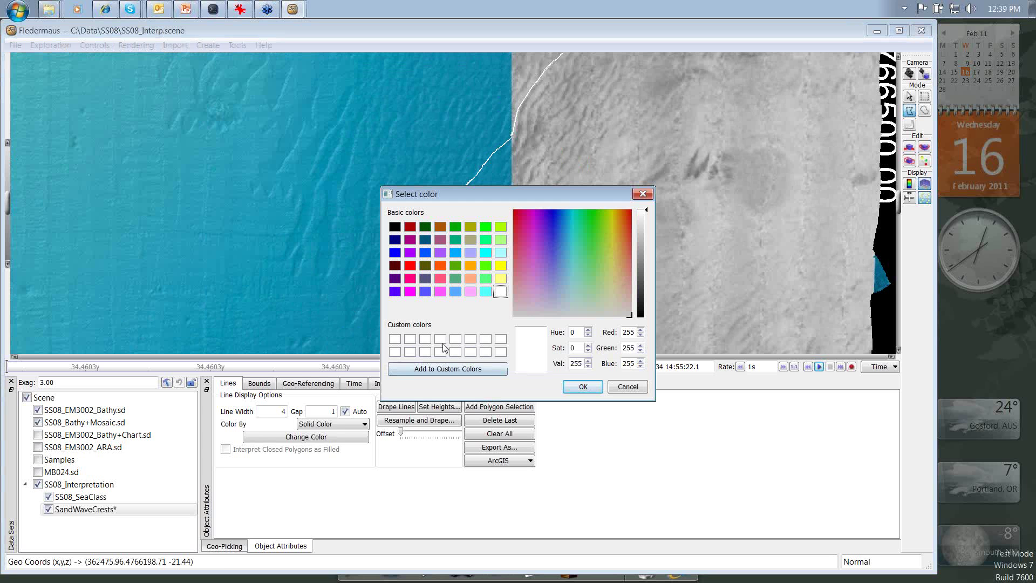
Color the SandWaveCrests lines magenta and add a 7-point crest line digitized northeastward just east of the first.
key("Return")
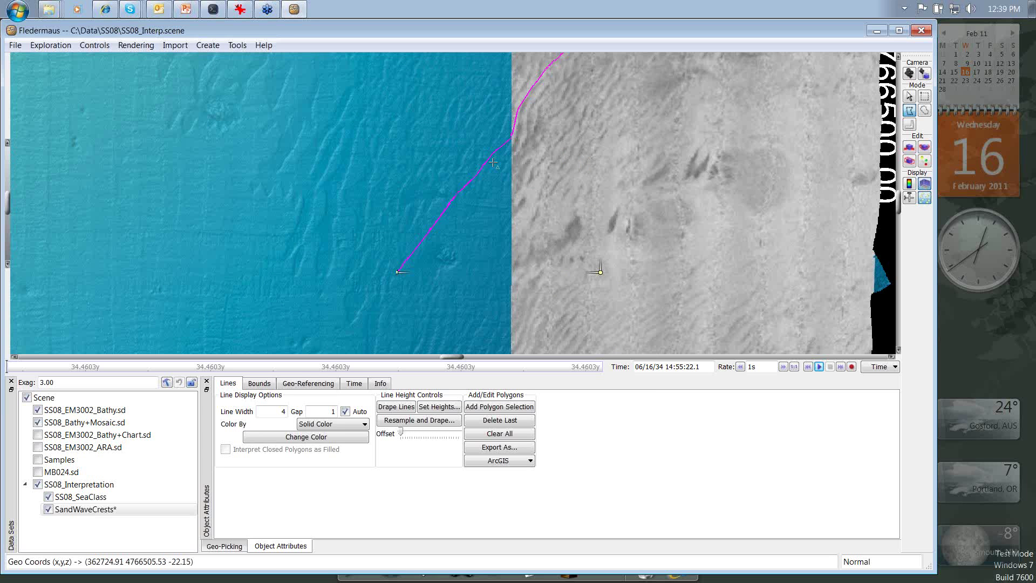
left_click(457, 252)
left_click(491, 199)
left_click(518, 166)
left_click(521, 141)
left_click(528, 108)
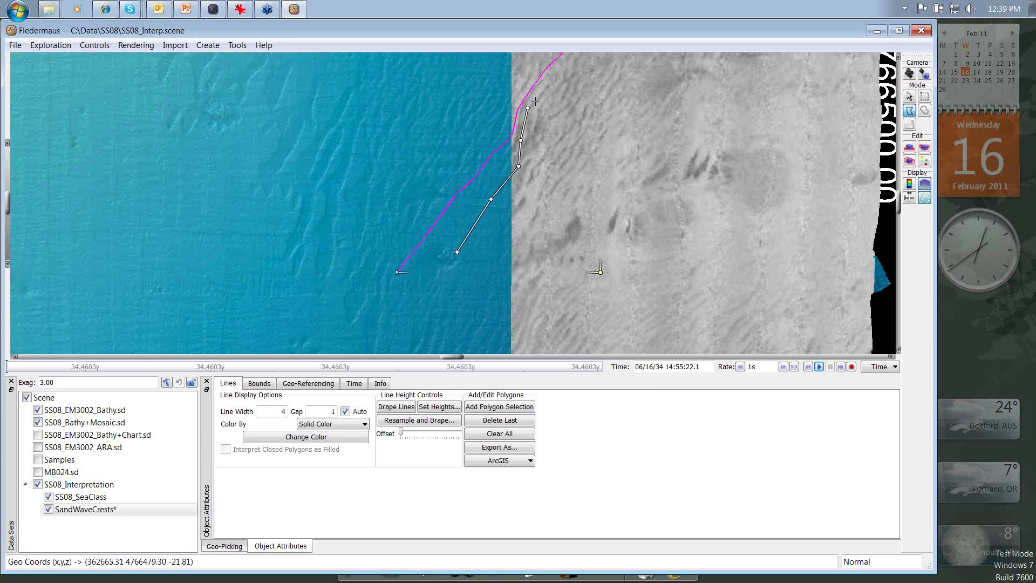
left_click(550, 80)
left_click(573, 59)
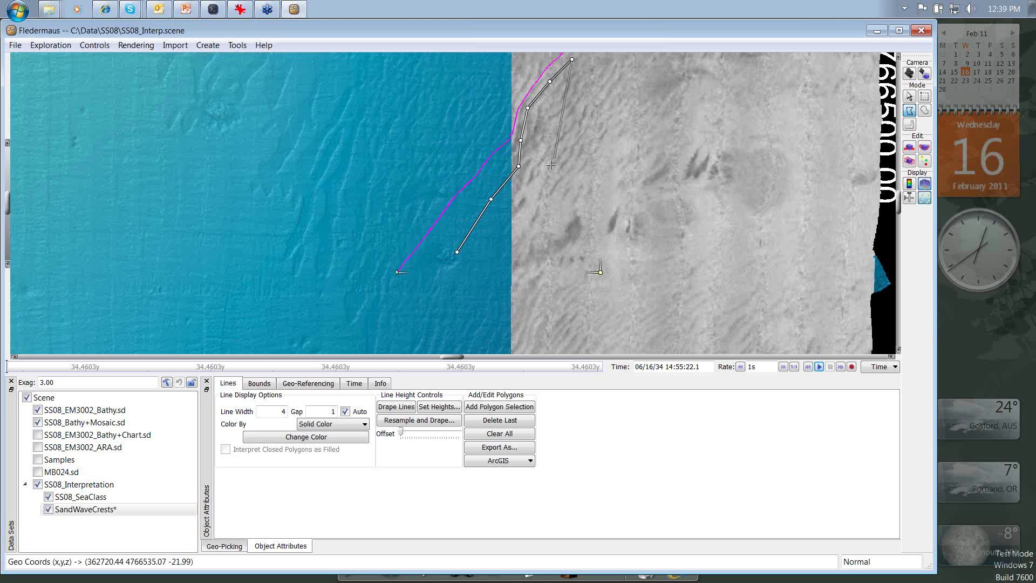
left_click(500, 406)
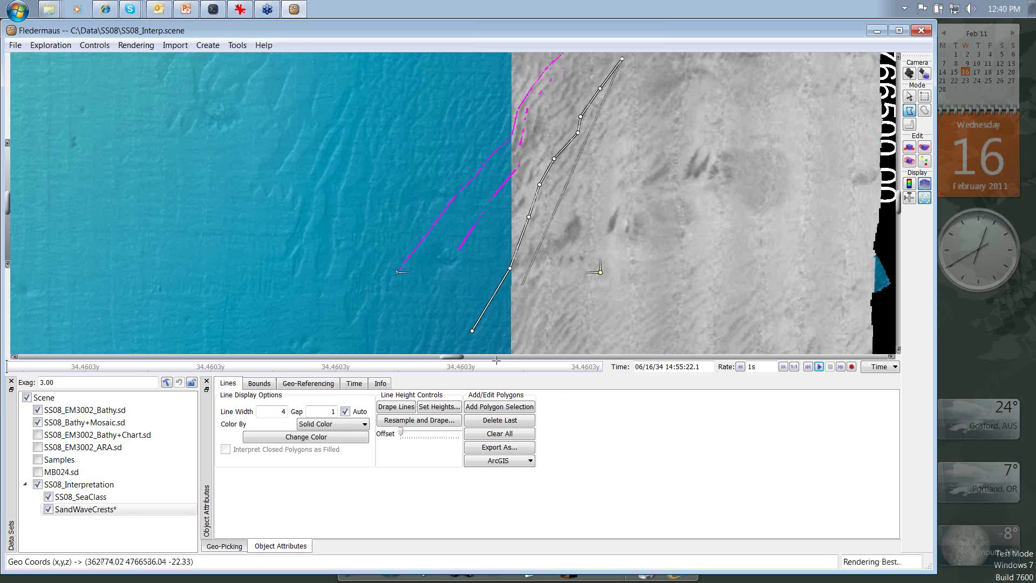
Add a 9-point third crest line and an 8-point fourth one, each digitized farther east, to SandWaveCrests.
left_click(500, 407)
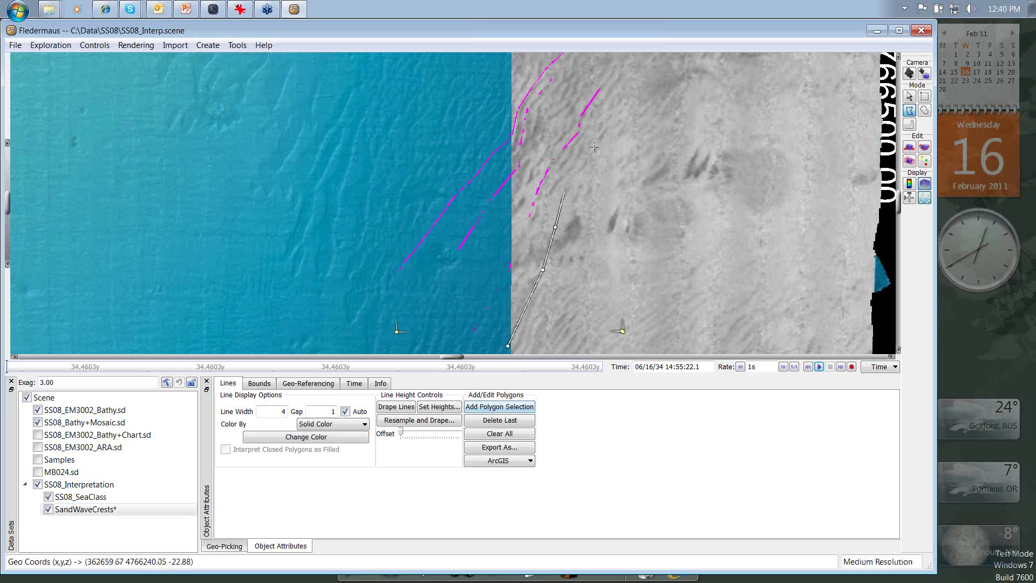
left_click(593, 146)
left_click(617, 113)
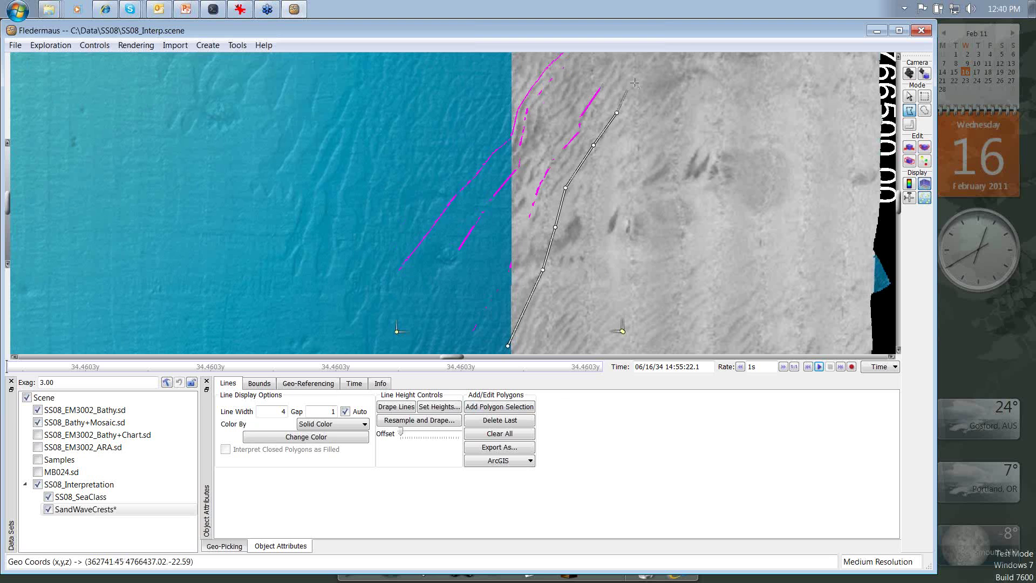
left_click(637, 79)
left_click(653, 67)
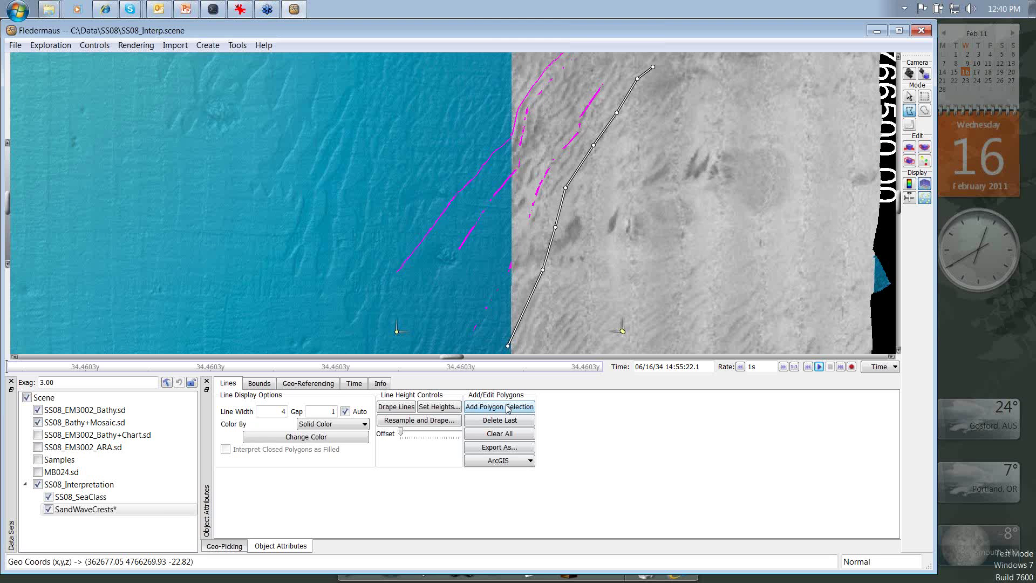
left_click(507, 407)
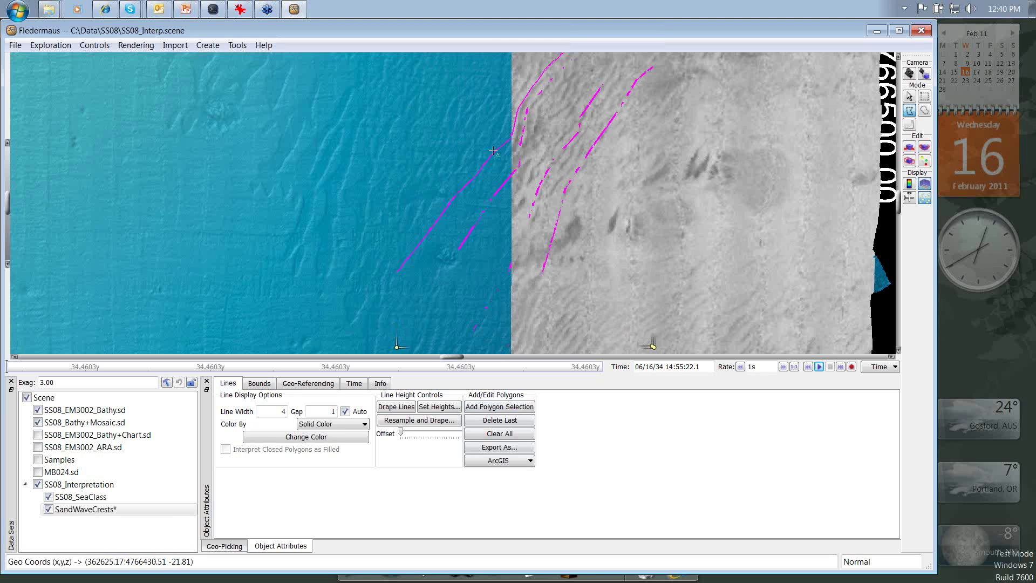
Resample all SandWaveCrests lines at a sampling interval of 1.0 and drape them on the surface.
left_click(403, 421)
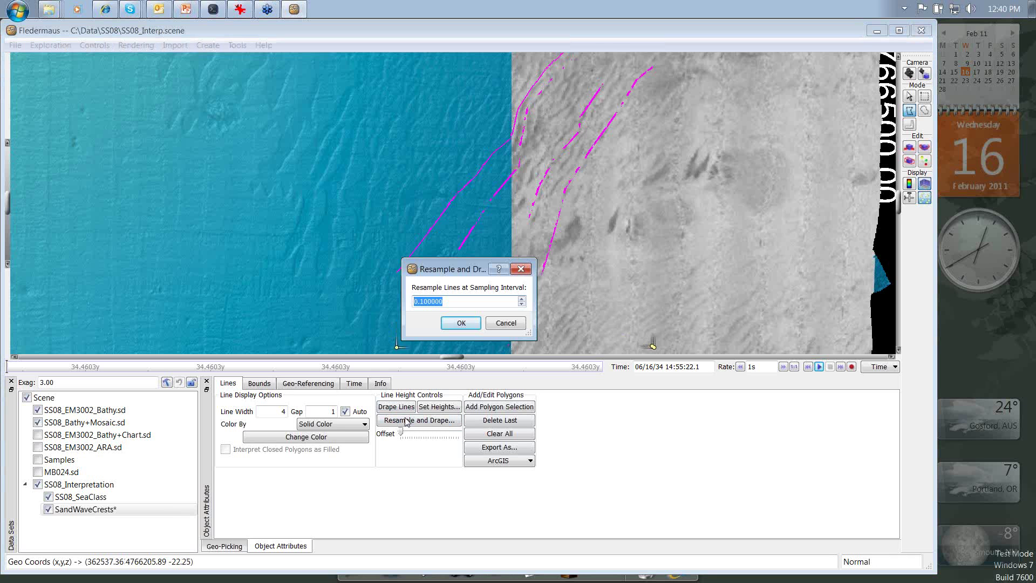
type("1.0")
left_click(462, 323)
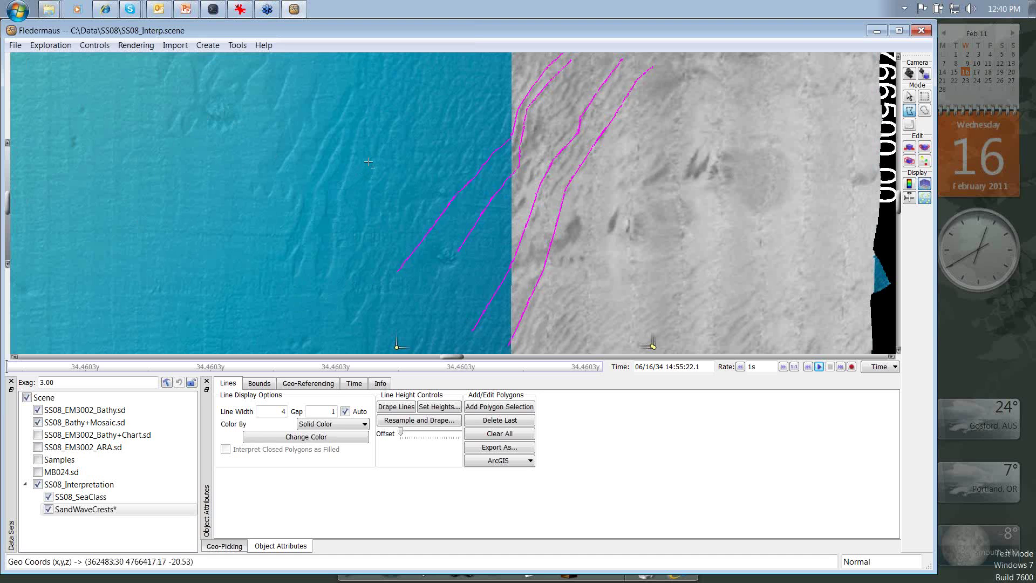
Geo-pick 16 points on the pockmarks in the bathymetry's western part, around the 4767500 grid line.
scroll(369, 162, "down", 1)
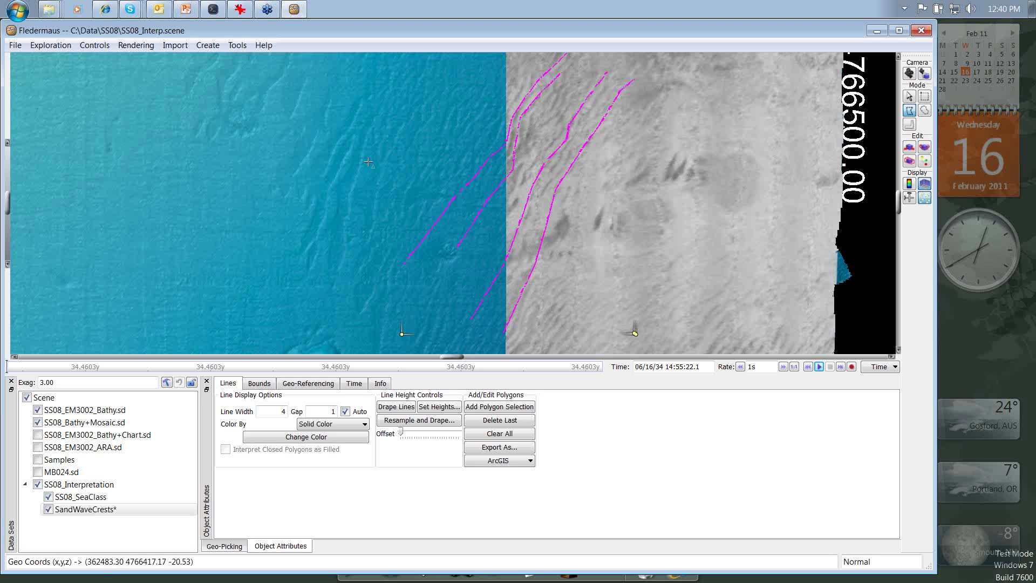
left_click_drag(369, 162, 464, 181)
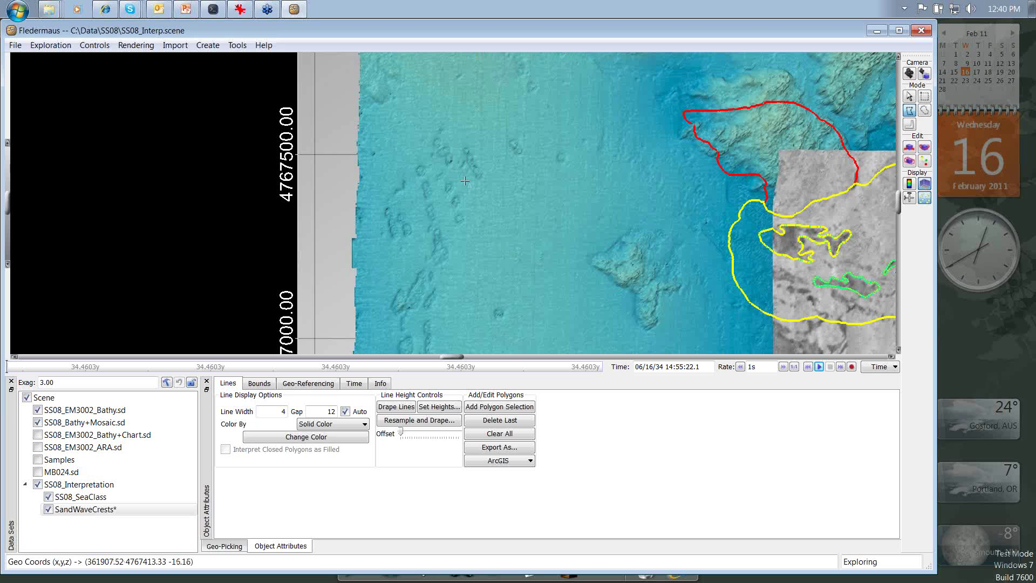
scroll(465, 181, "up", 3)
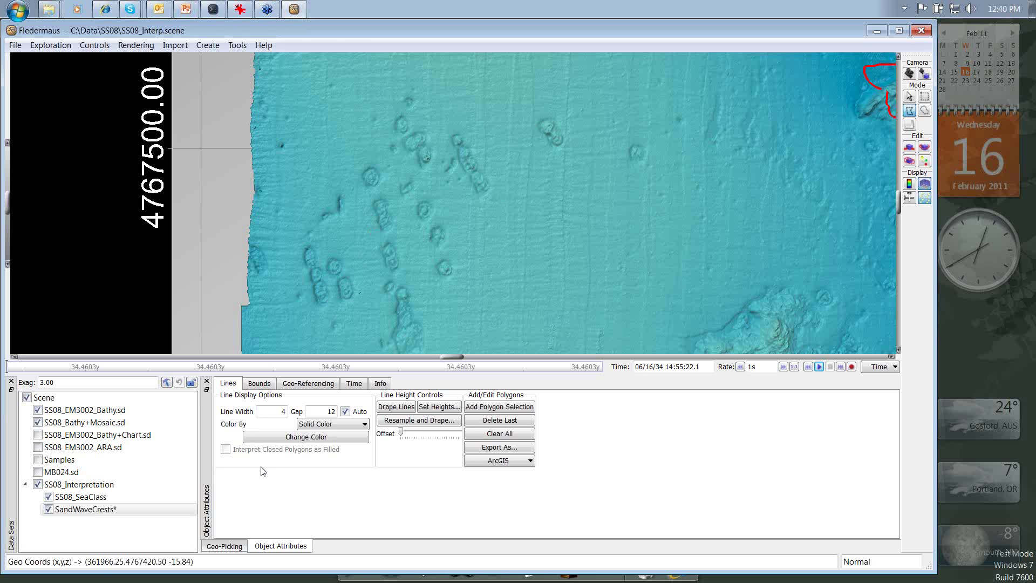
left_click(227, 546)
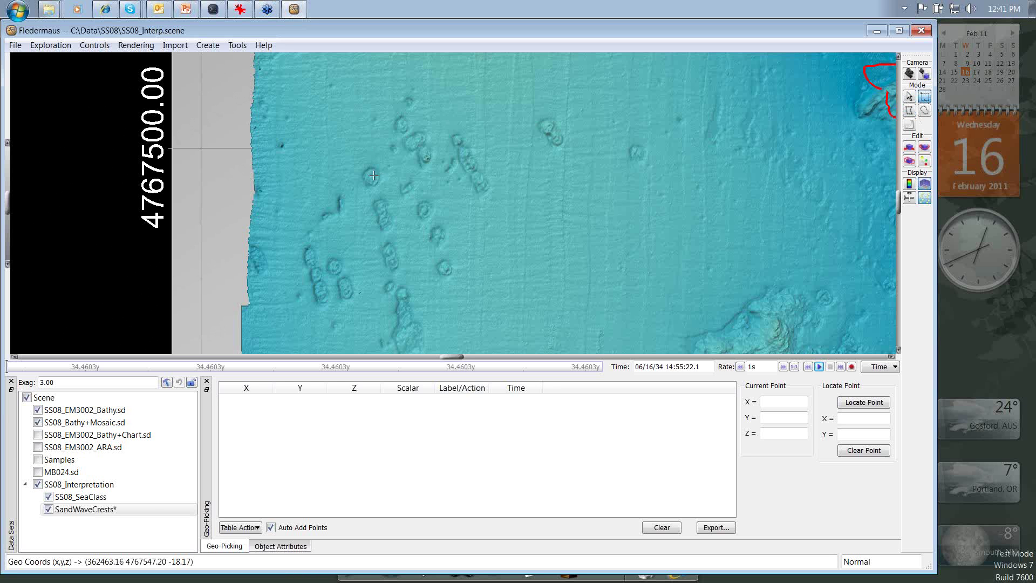
left_click(321, 291)
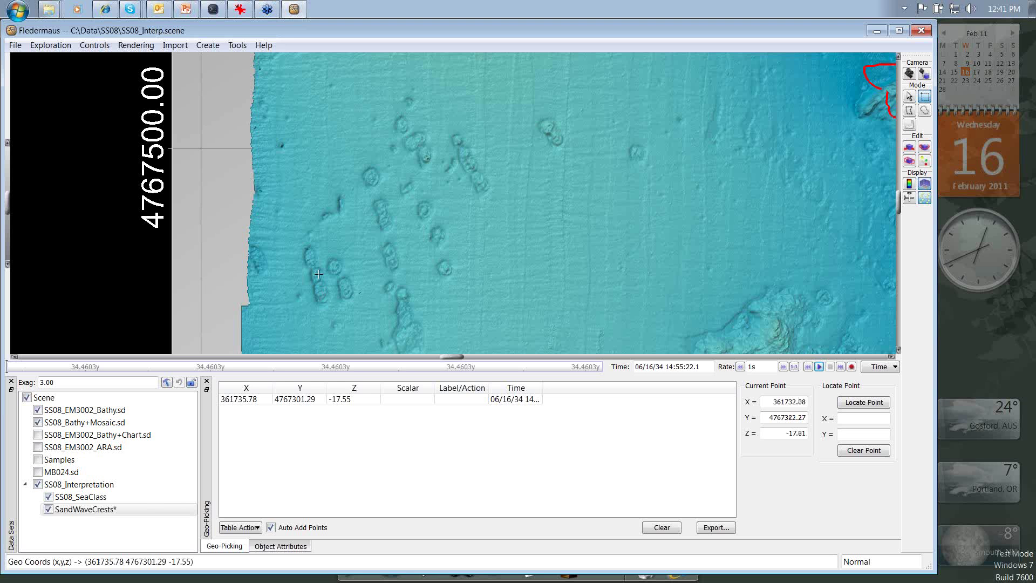
left_click(310, 259)
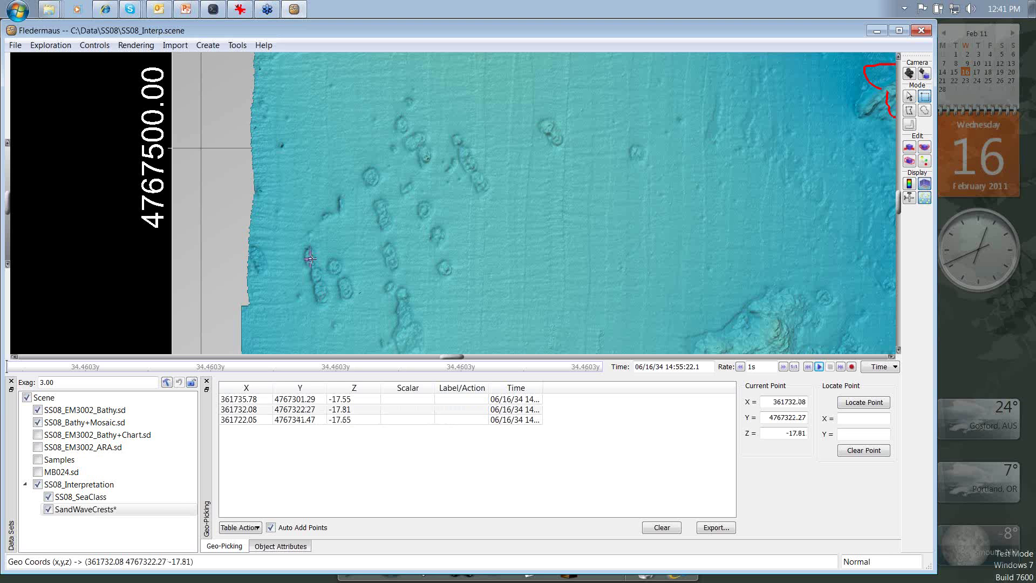
left_click(348, 288)
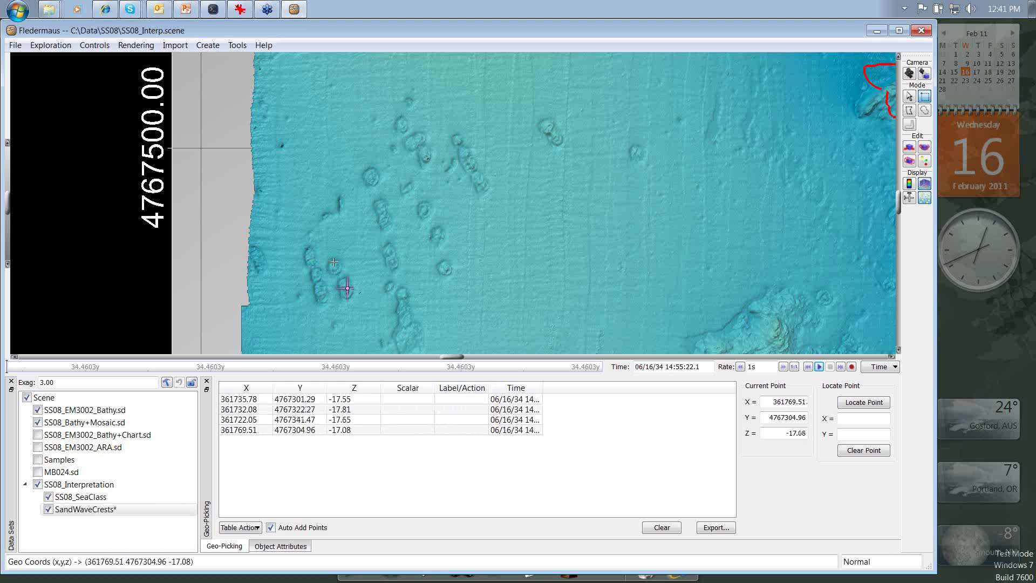
left_click(372, 174)
left_click(377, 202)
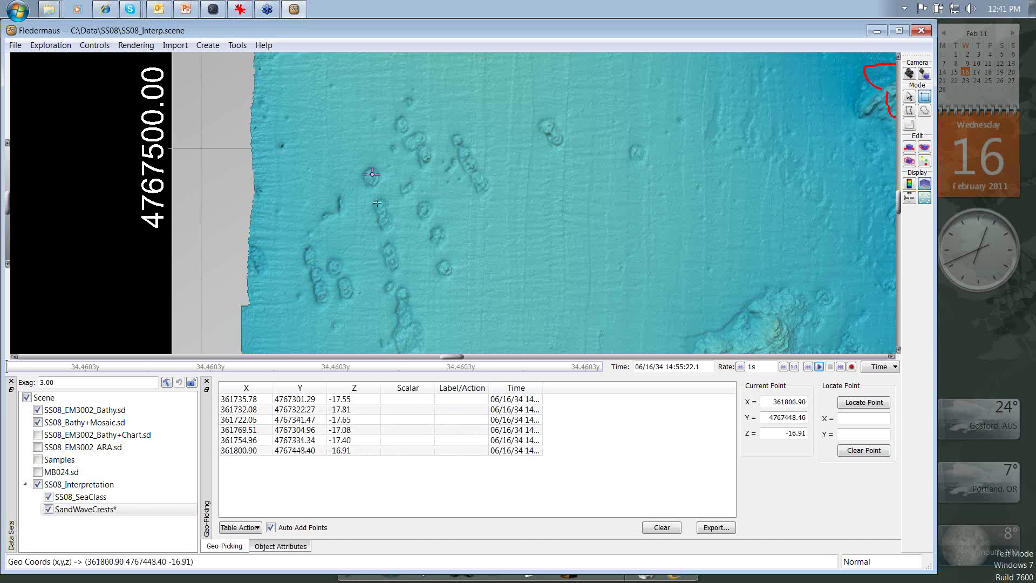
left_click(388, 236)
left_click(391, 253)
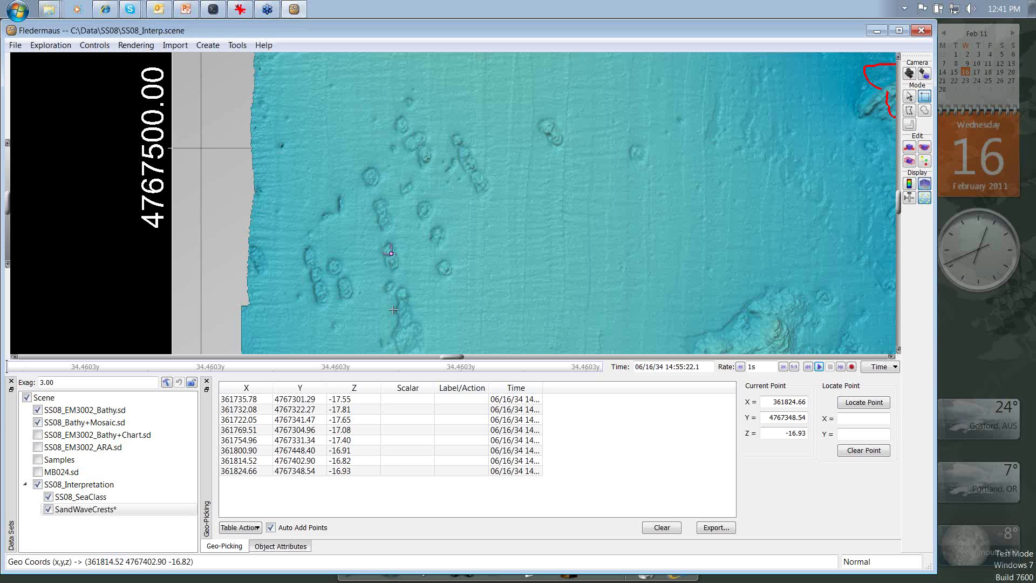
left_click(404, 311)
left_click(443, 269)
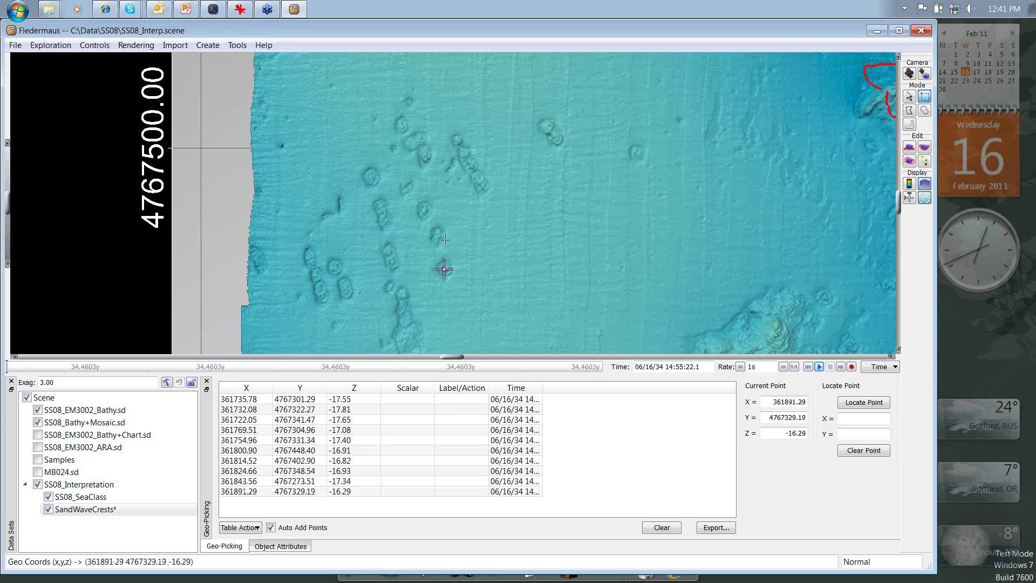
left_click(438, 235)
left_click(465, 151)
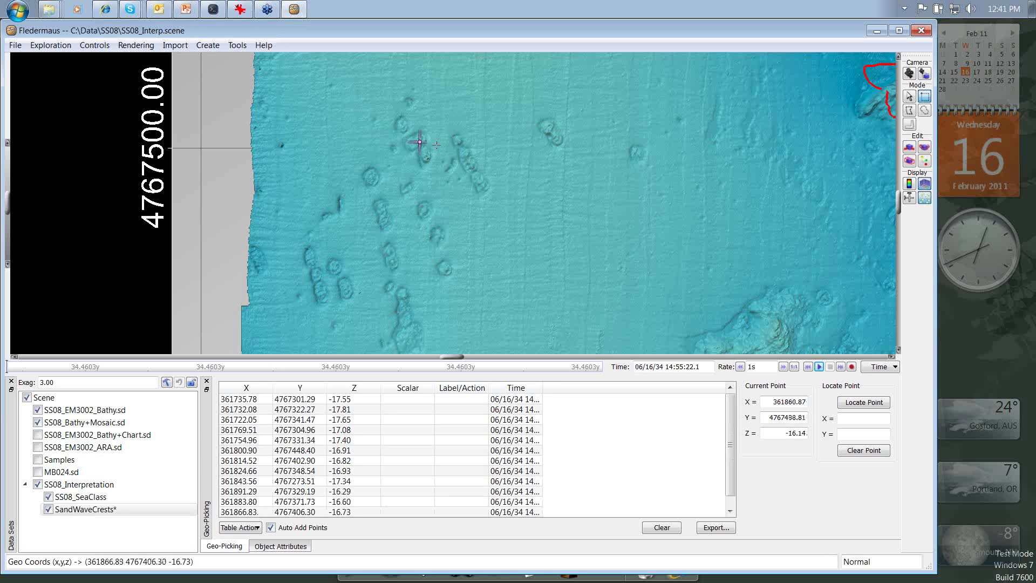
left_click(634, 157)
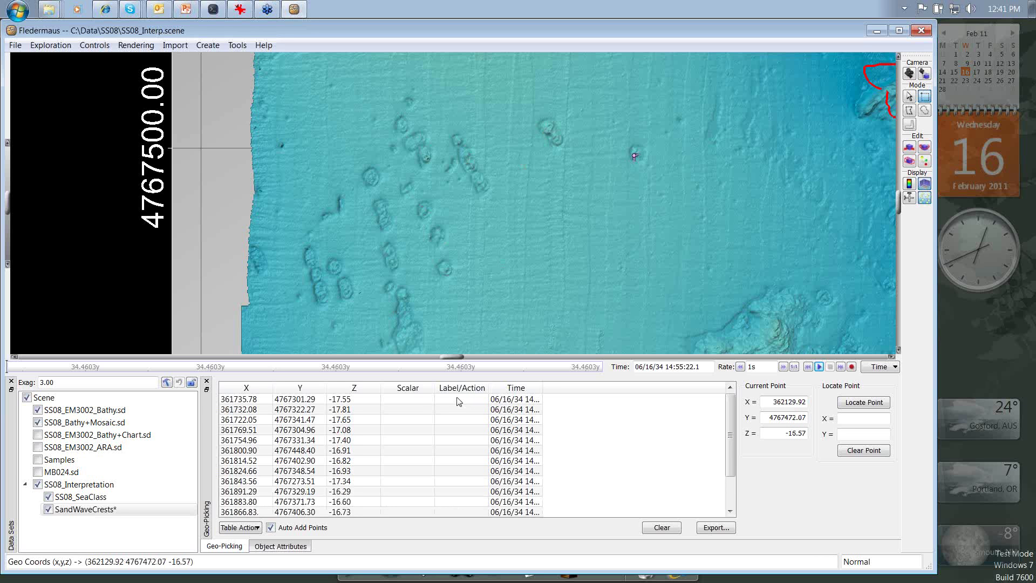
Label the first picked point PM1, the seventh PM2 and the twelfth Pockmark in the geo-picking table.
left_click(457, 399)
left_click(457, 399)
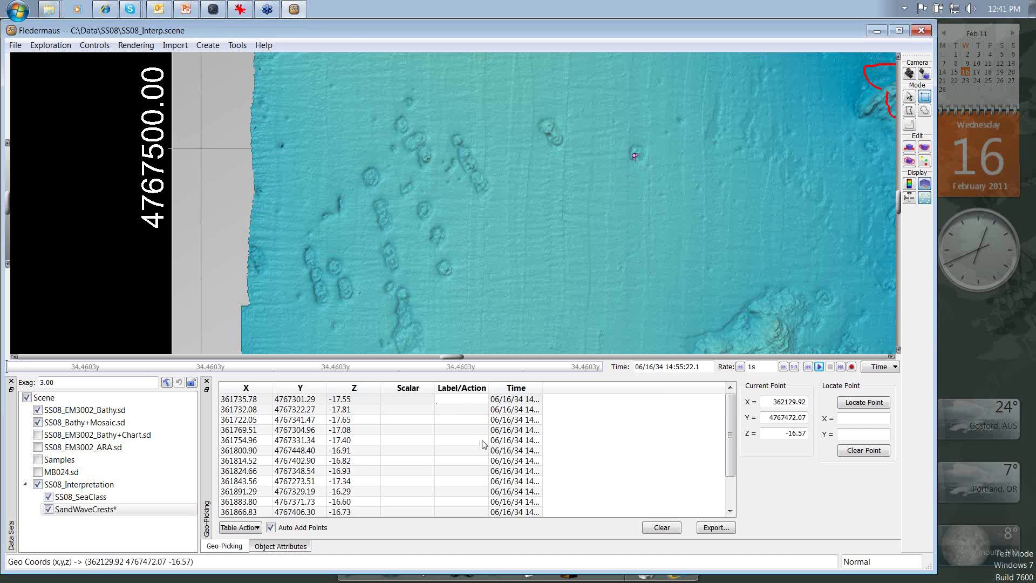
type("PM1")
left_click(462, 461)
left_click(461, 462)
type("PM2")
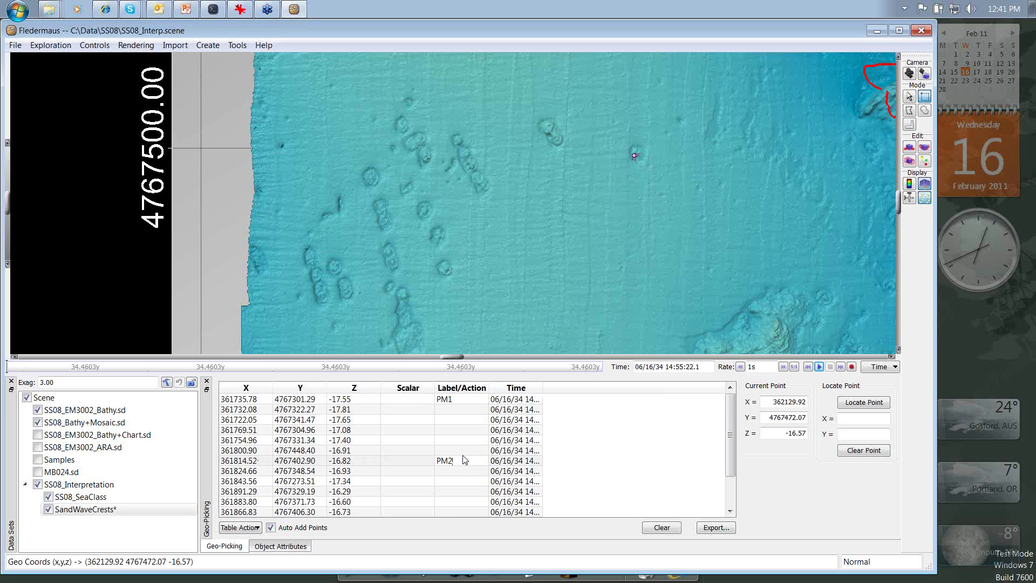
left_click(453, 510)
left_click(452, 510)
type("Po")
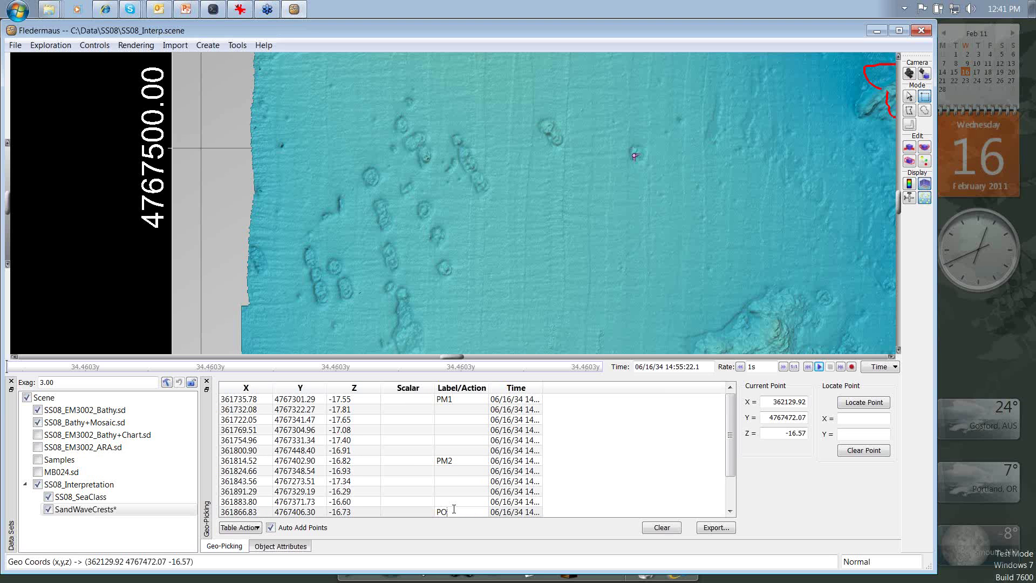
type("ckmark")
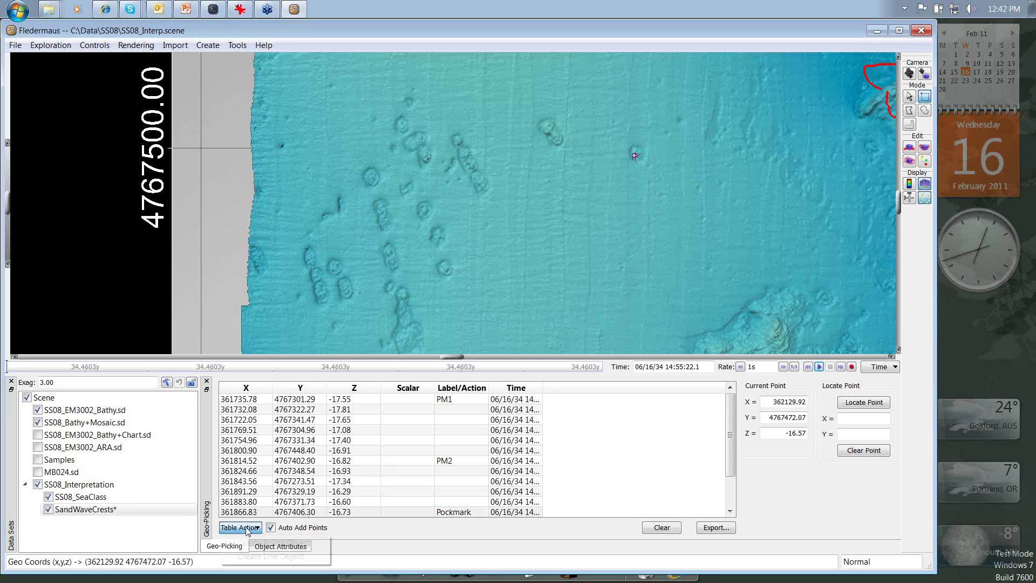
Create a points object from the picked points table and rename it Pockmarks.
left_click(246, 529)
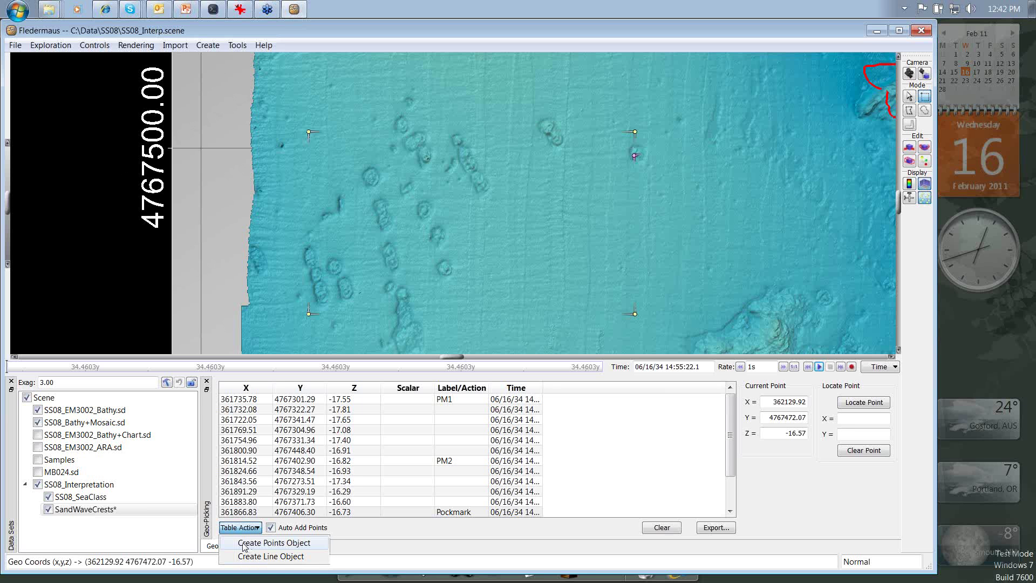
left_click(244, 544)
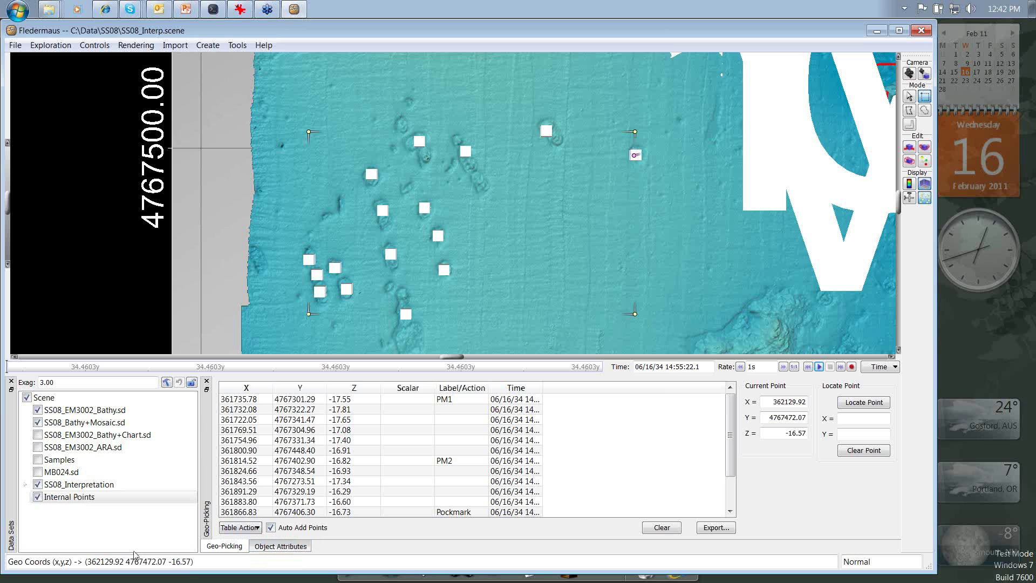
scroll(355, 227, "down", 2)
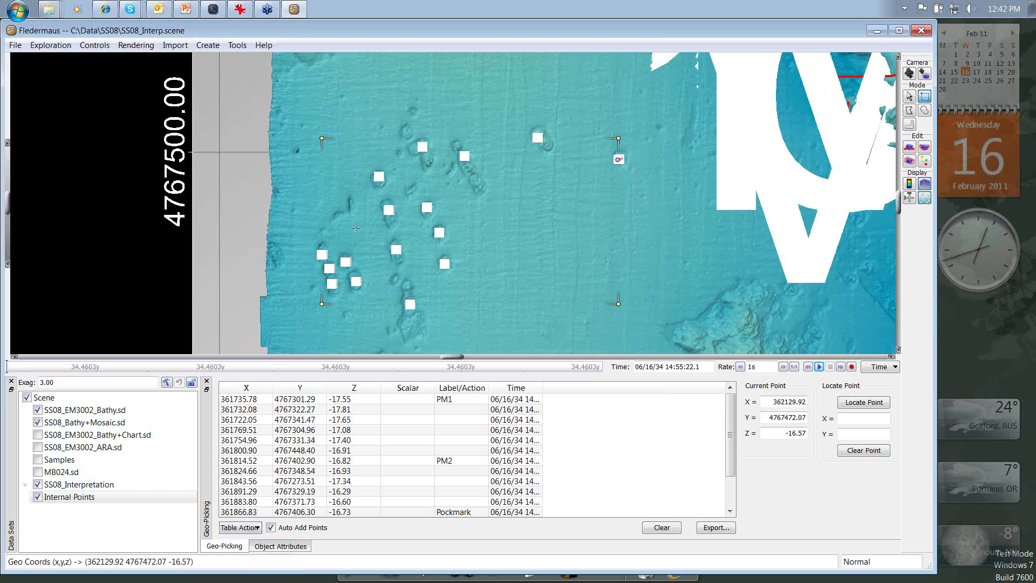
left_click(54, 497)
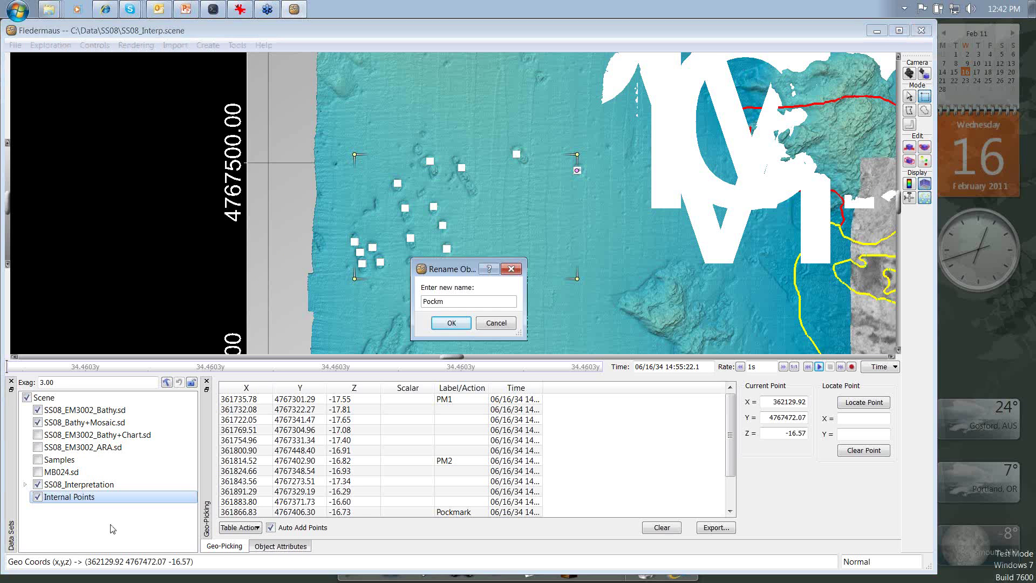
key("Return")
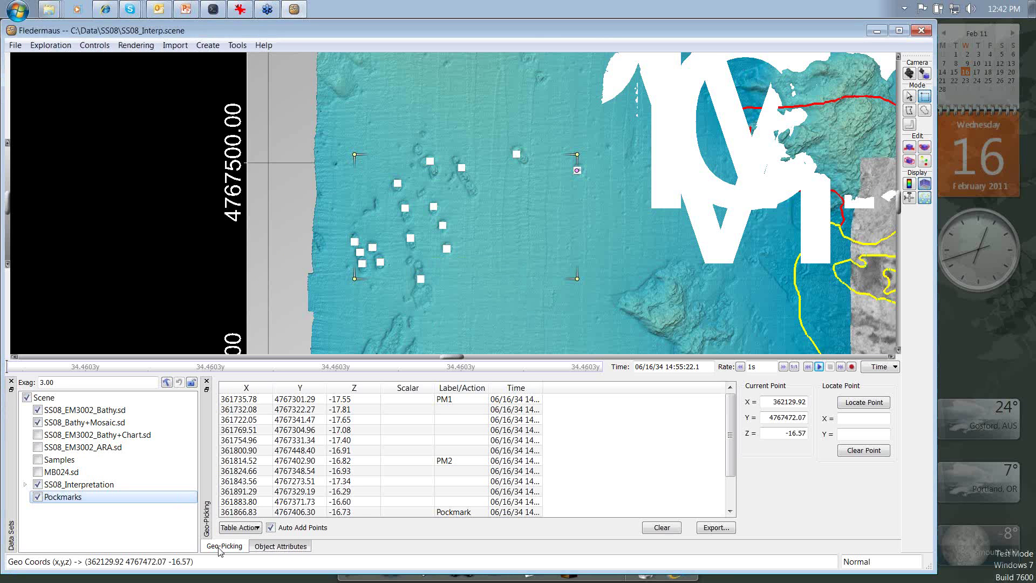
Set the marker type of the Pockmarks points to Diamond.
left_click(295, 550)
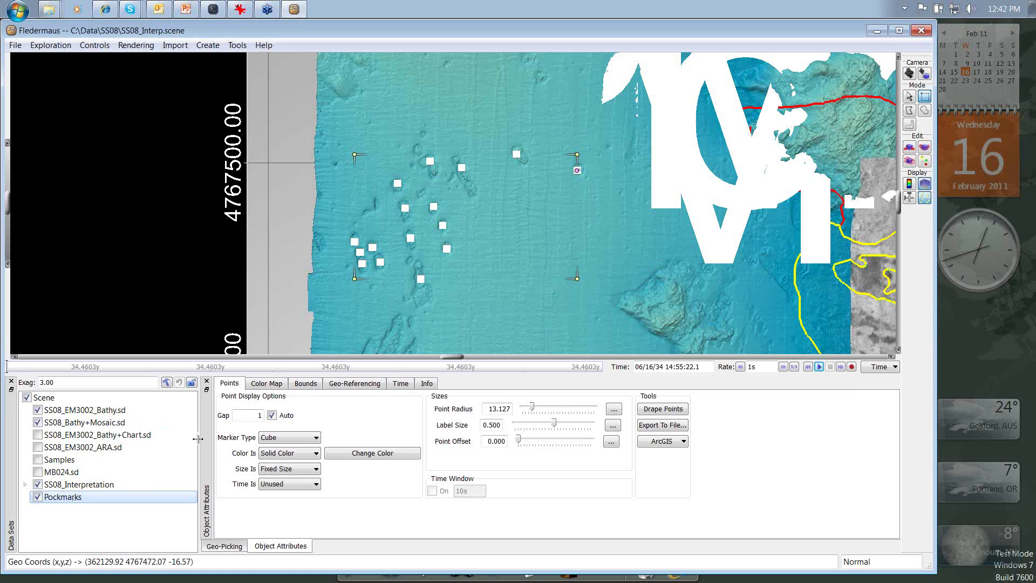
left_click(281, 442)
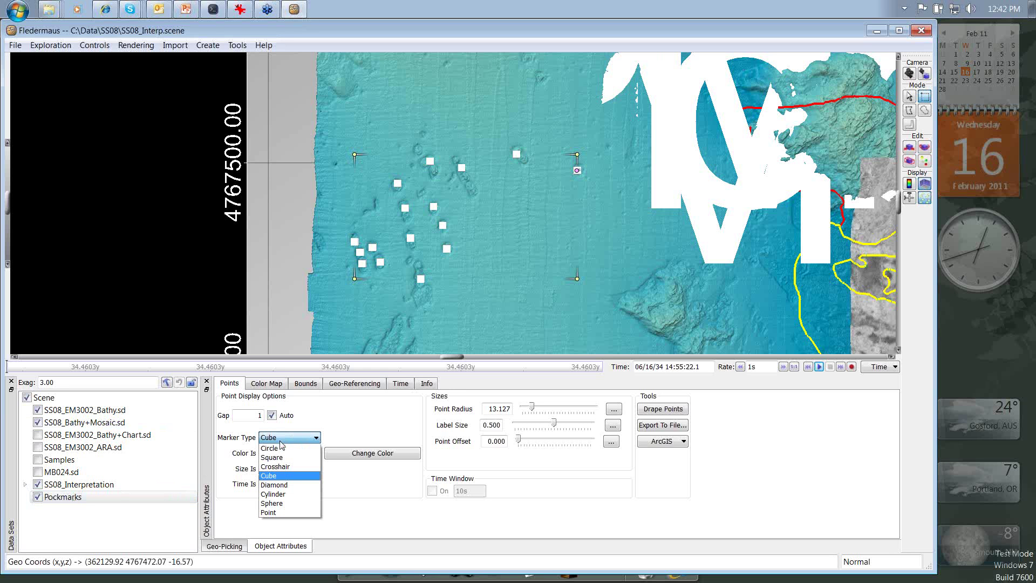
left_click(275, 485)
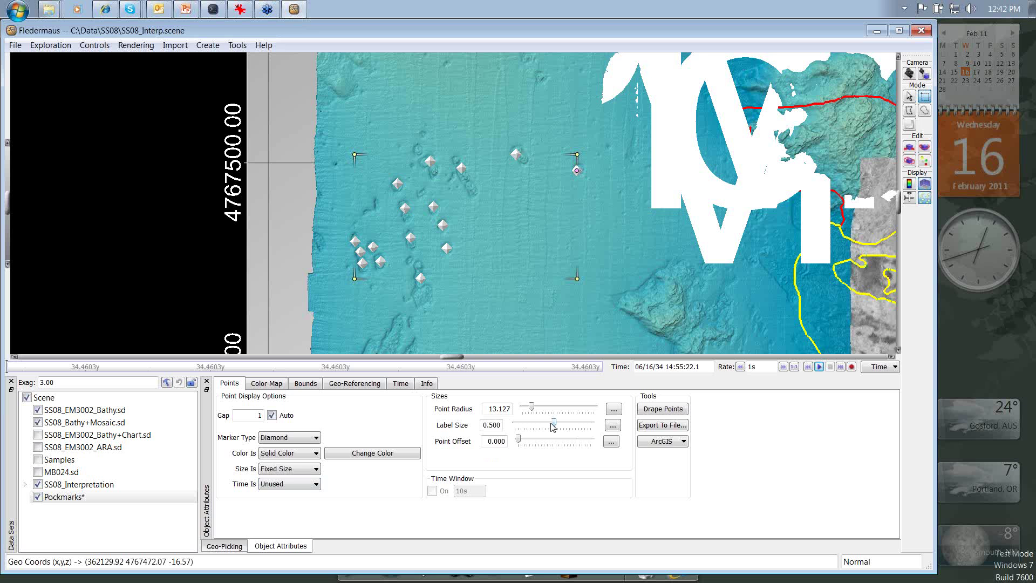
Limit the Pockmarks label size range to 0.03, then set the label size to about 0.012 and the point offset to about 0.863.
left_click_drag(553, 426, 524, 441)
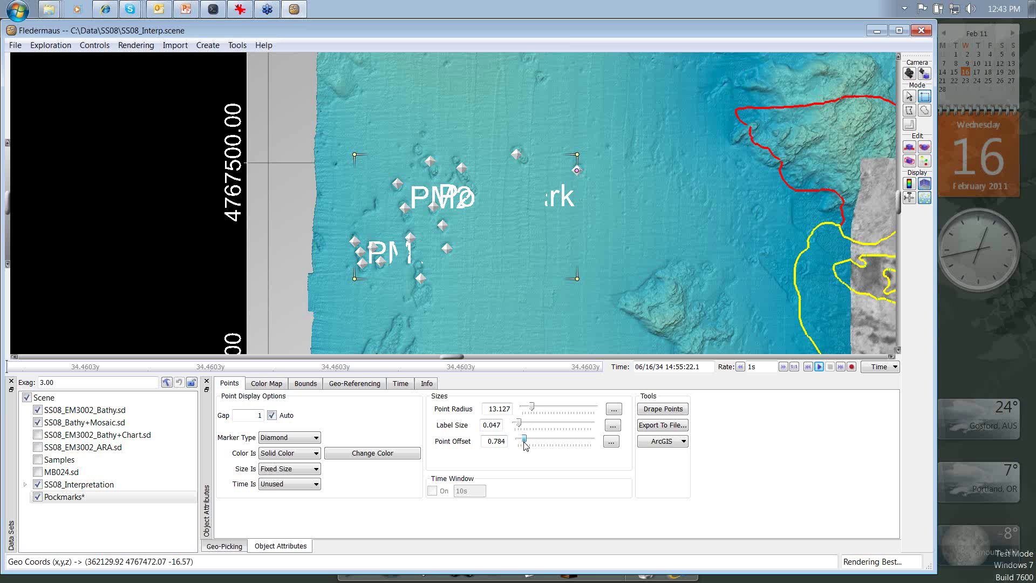
left_click_drag(520, 428, 514, 428)
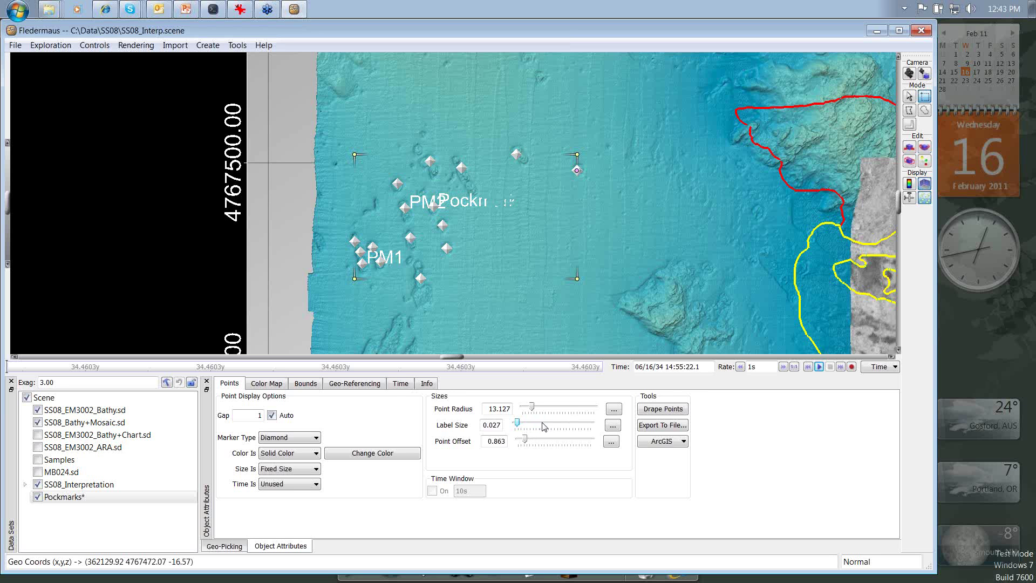
left_click(612, 425)
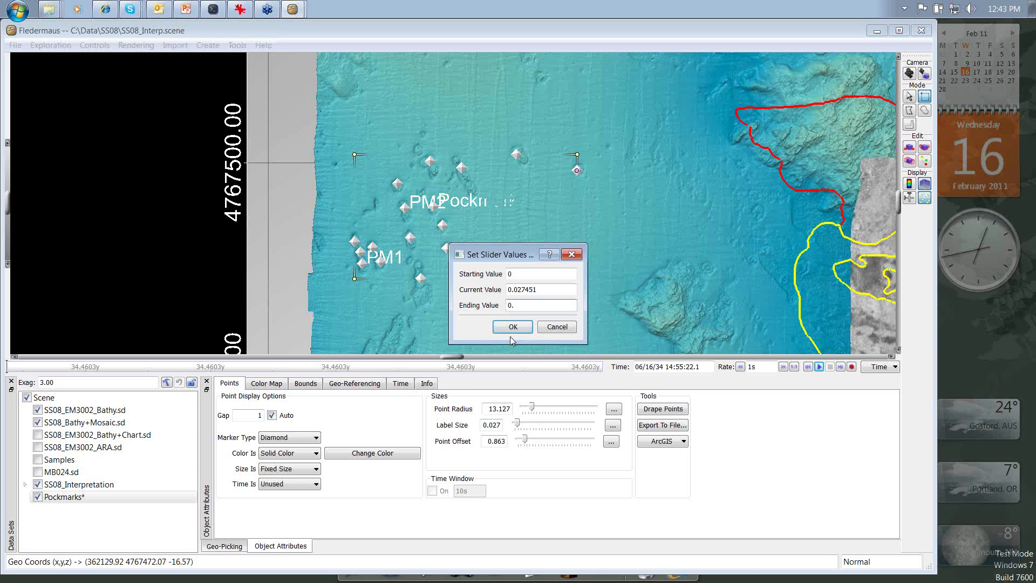
type("03")
left_click(511, 330)
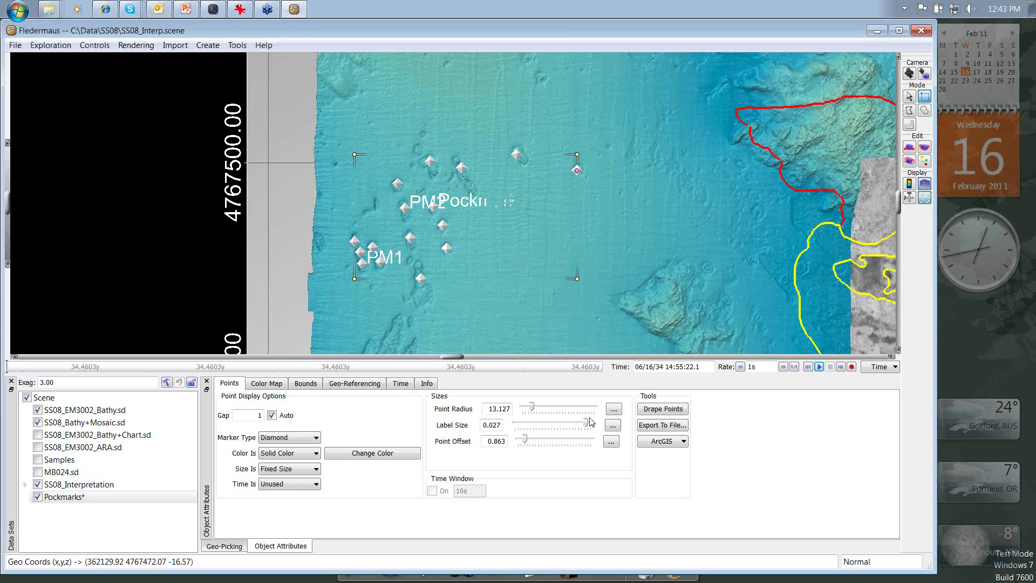
left_click_drag(582, 425, 542, 419)
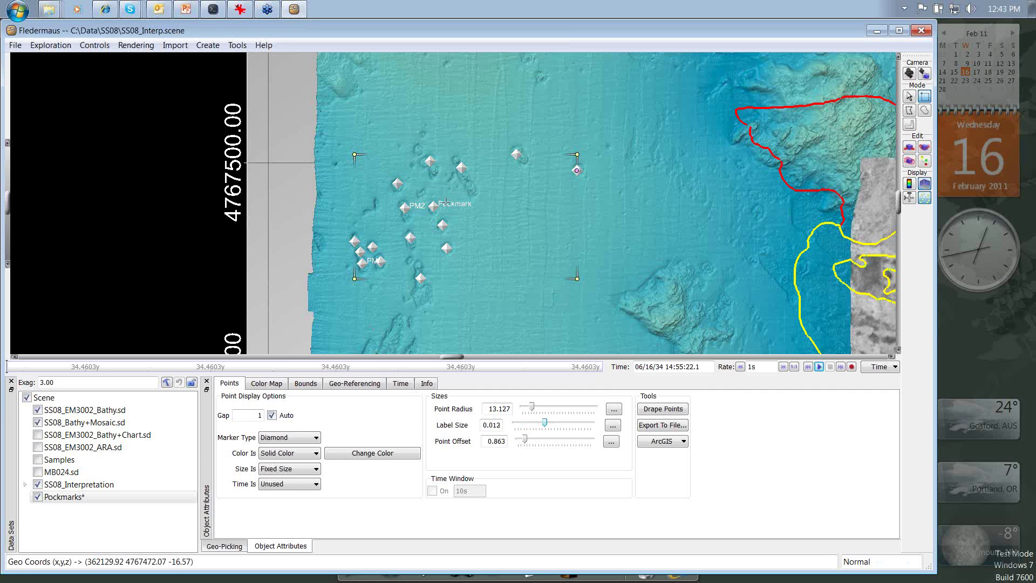
Change the solid color of the Pockmarks points to crimson red.
key("Escape")
left_click_drag(441, 239, 444, 226)
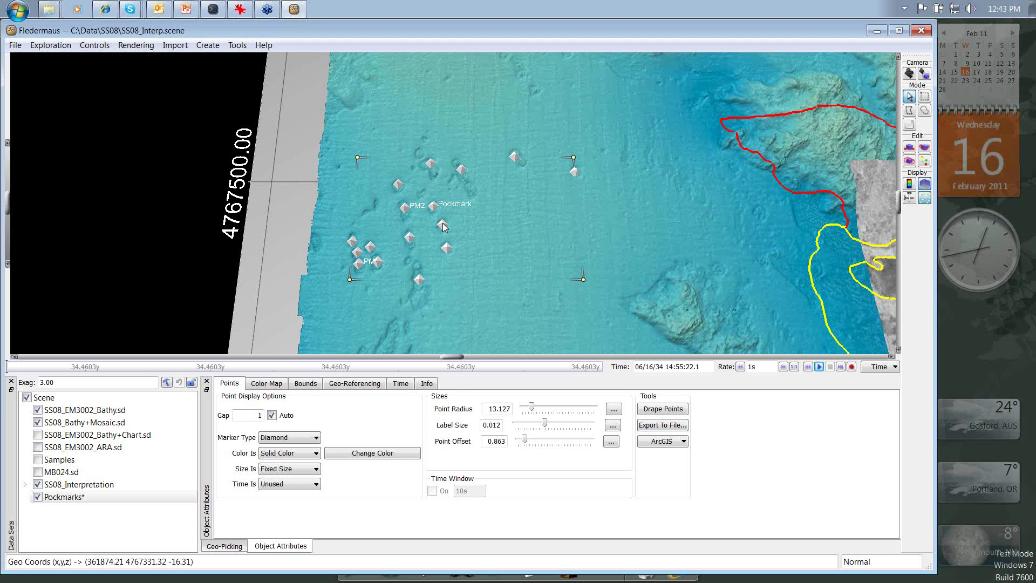
left_click_drag(443, 227, 413, 345)
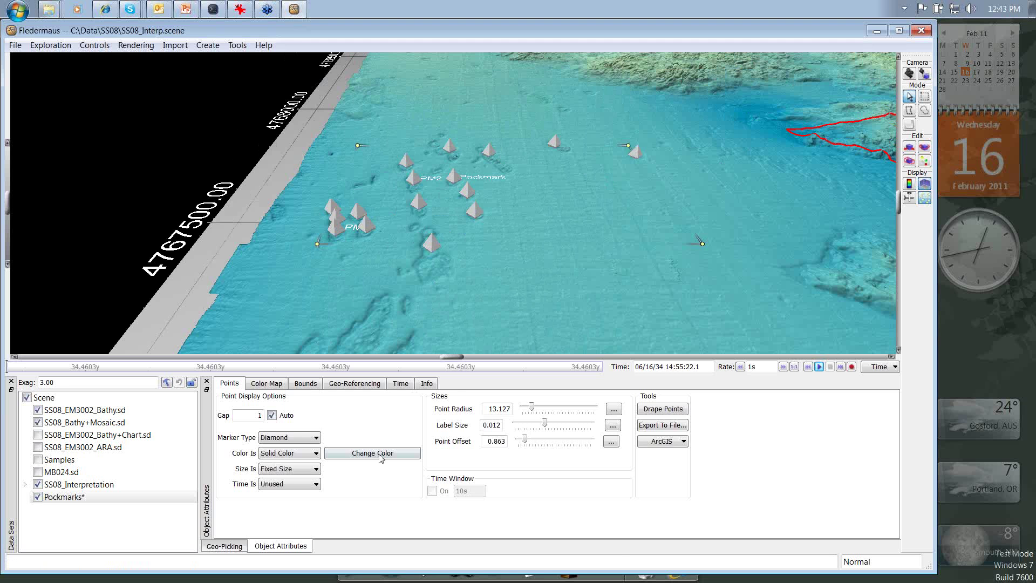
left_click(378, 454)
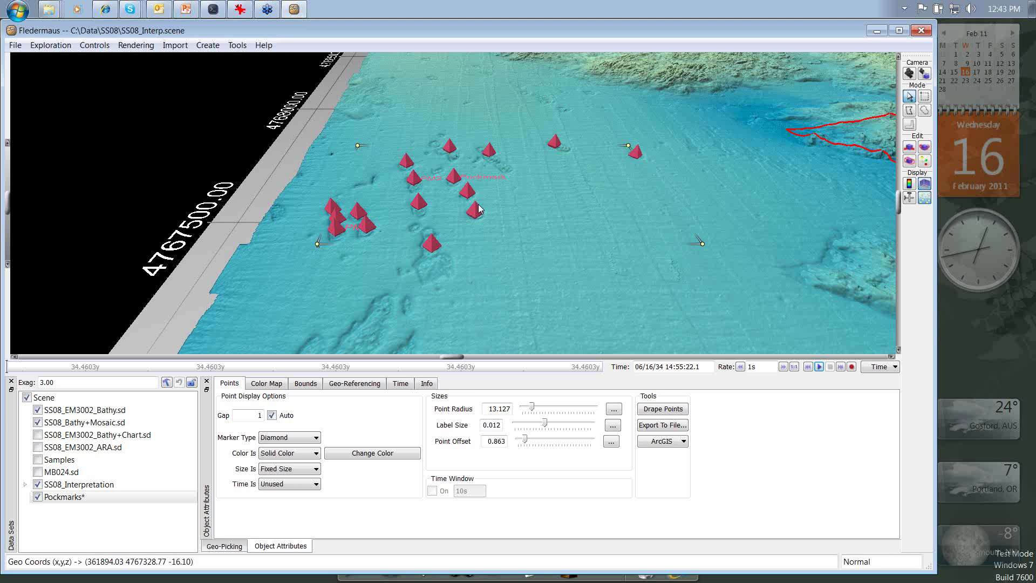
Move the Pockmarks object into the SS08_Interpretation group.
scroll(479, 209, "down", 2)
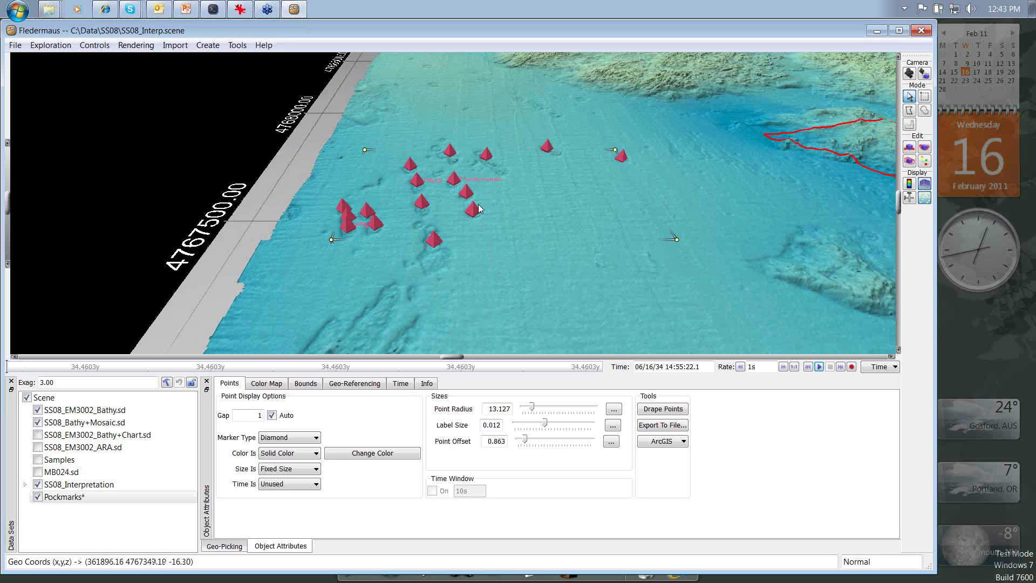
scroll(478, 209, "down", 5)
left_click(78, 497)
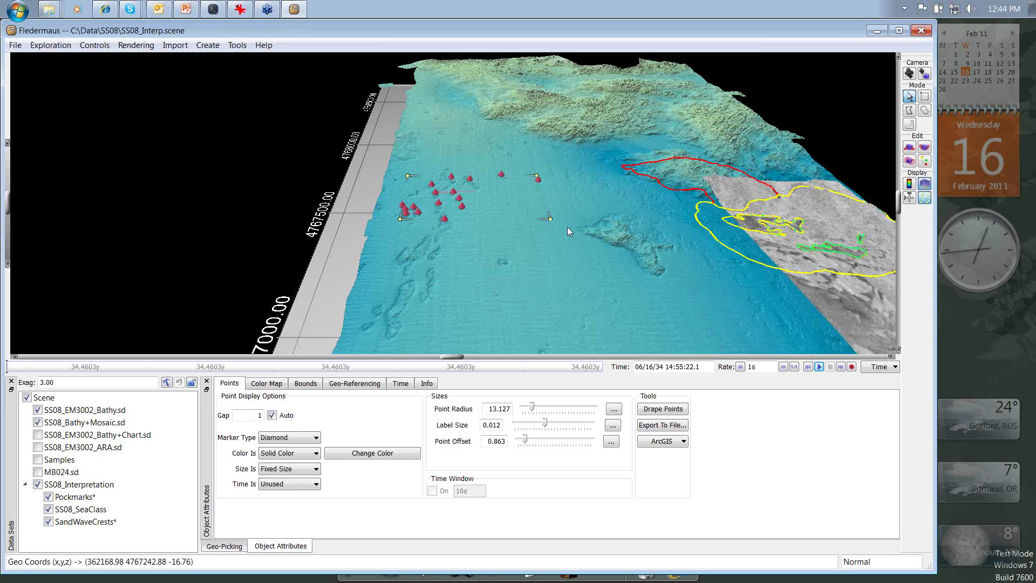
Hide the SS08_Bathy+Mosaic surface and add the rocky ridge just outside the red outline to the Rock class of SS08_SeaClass.
double_click(678, 171)
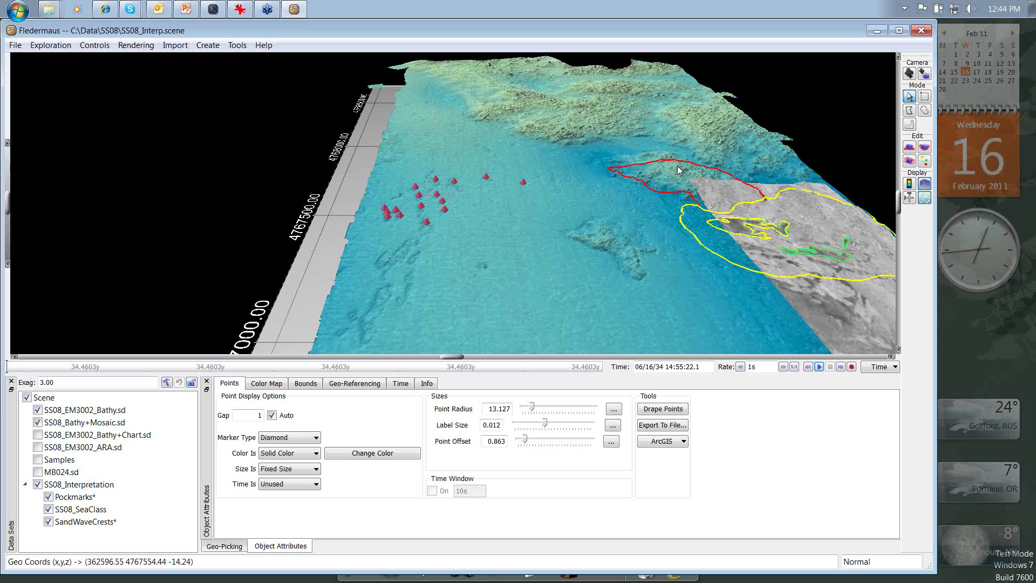
left_click_drag(678, 171, 515, 295)
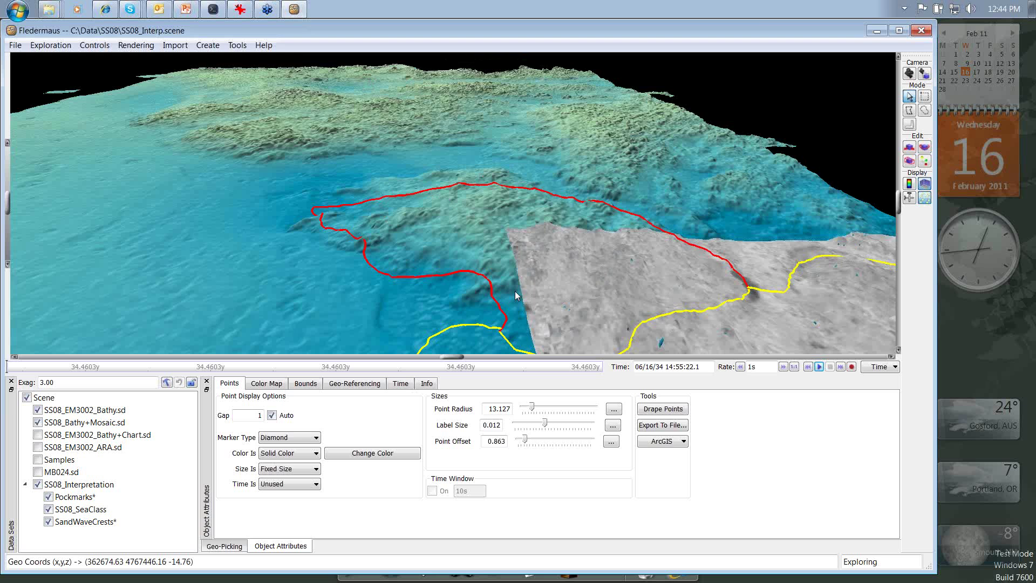
left_click_drag(515, 295, 516, 227)
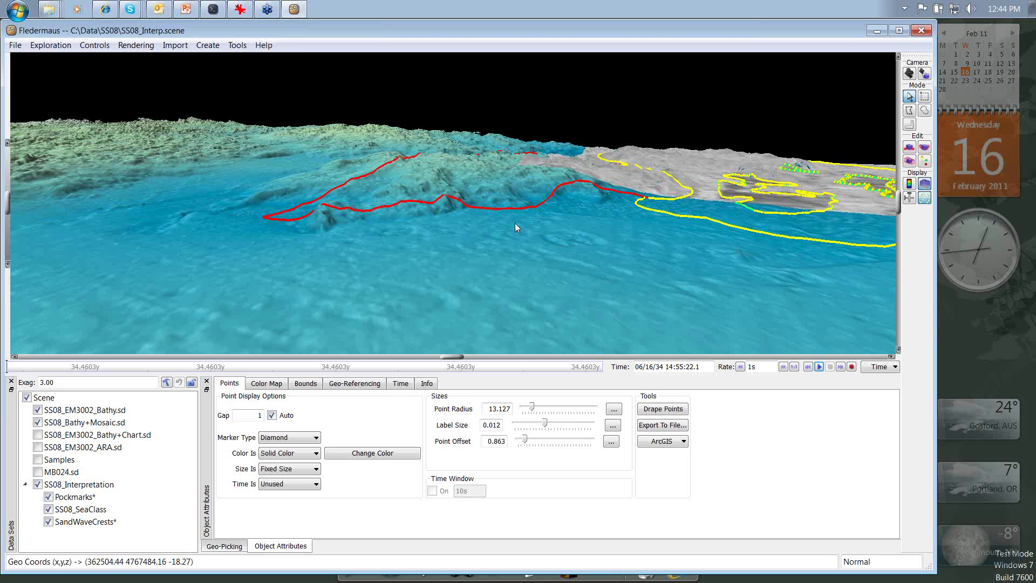
left_click_drag(516, 222, 477, 239)
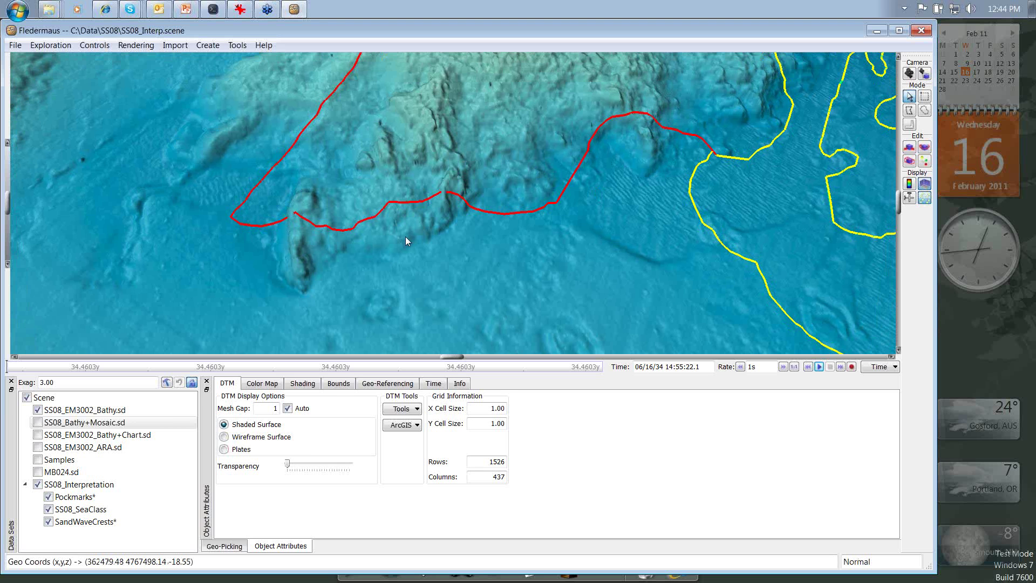
mouse_move(264, 210)
left_mouse_down()
mouse_move(337, 263)
mouse_move(479, 203)
mouse_move(483, 185)
left_mouse_up()
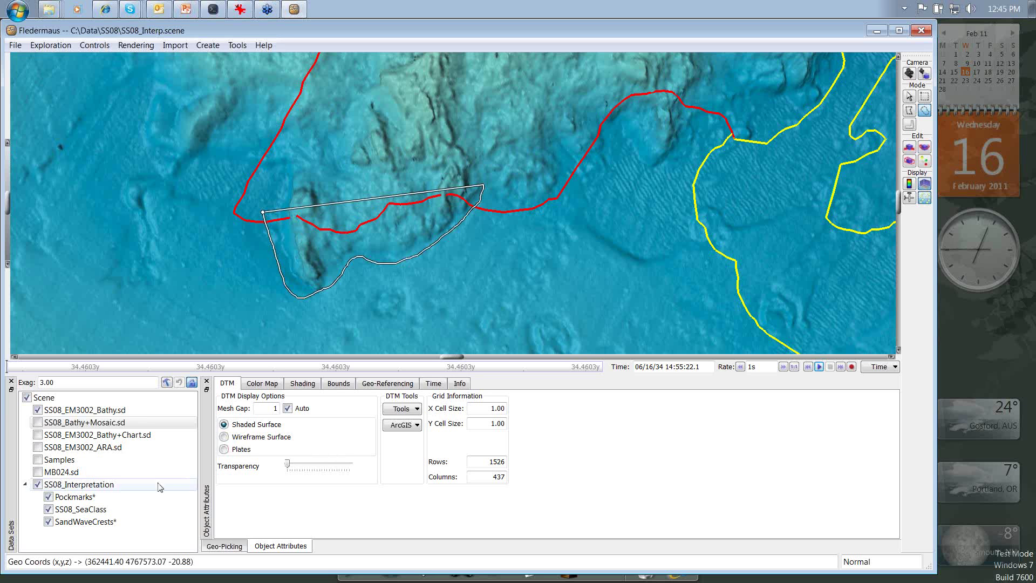
left_click(93, 513)
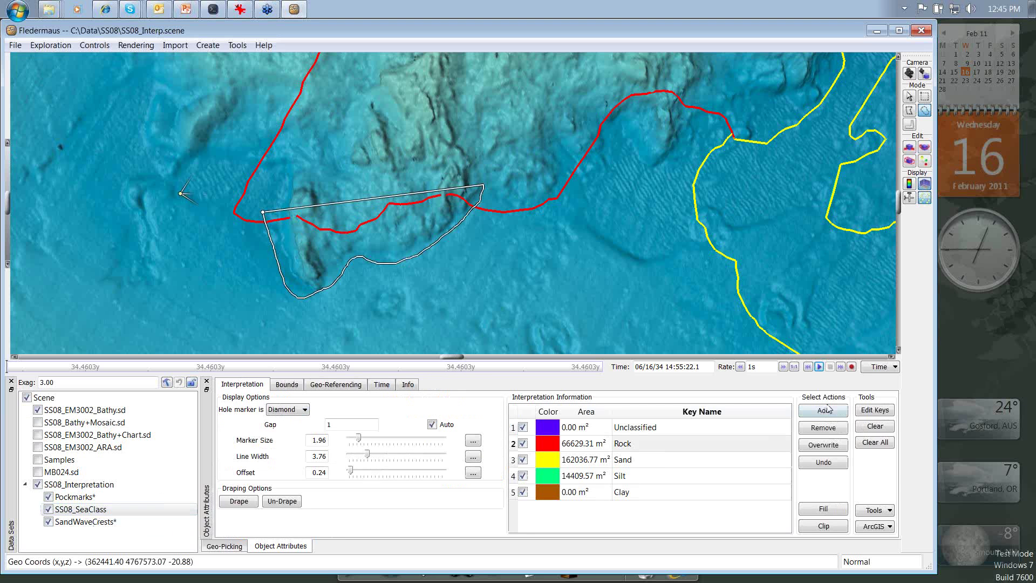
left_click(824, 410)
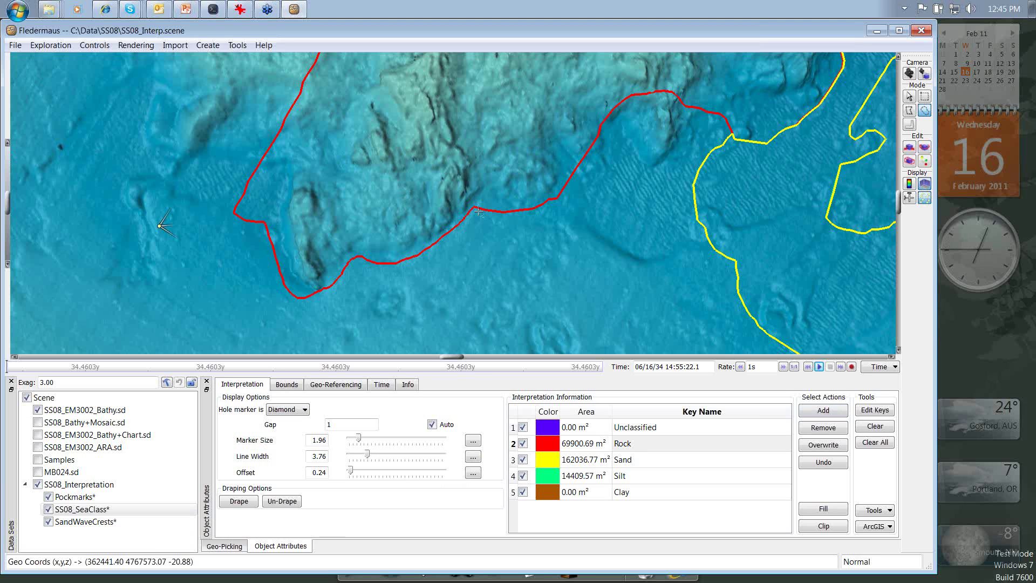
Outline the smooth seabed enclosed between the rock outcrop and the red boundary and remove it from the Rock class.
mouse_move(476, 216)
left_mouse_down()
mouse_move(487, 202)
mouse_move(526, 195)
mouse_move(564, 141)
mouse_move(624, 135)
mouse_move(603, 223)
left_mouse_up()
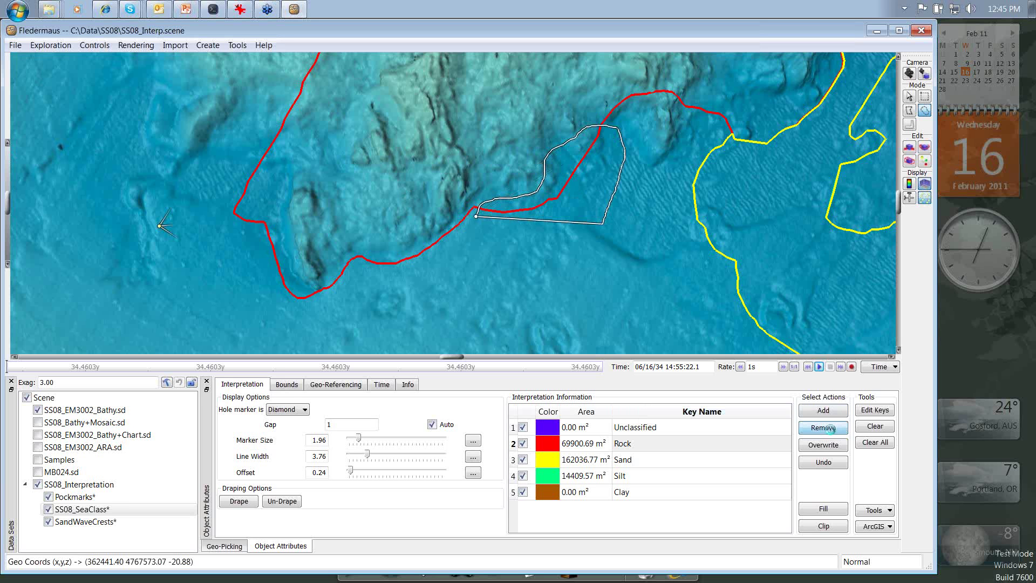
left_click(830, 429)
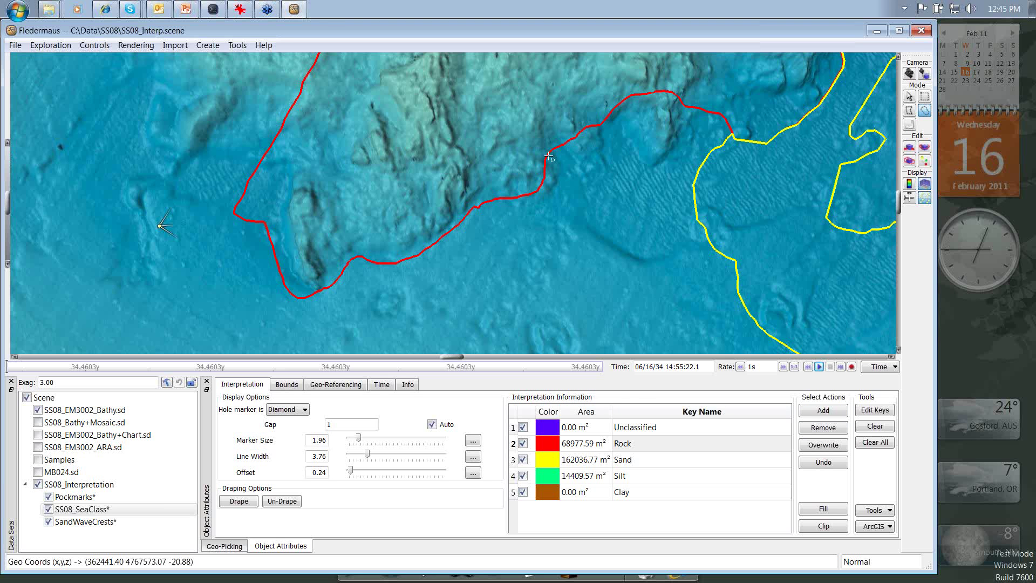
scroll(548, 156, "down", 1)
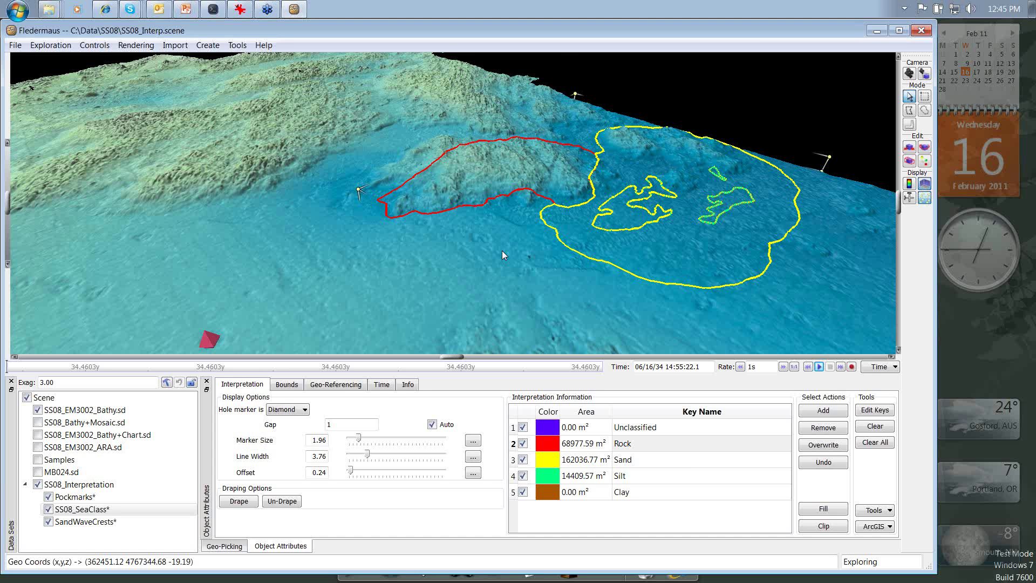
left_click_drag(502, 250, 497, 279)
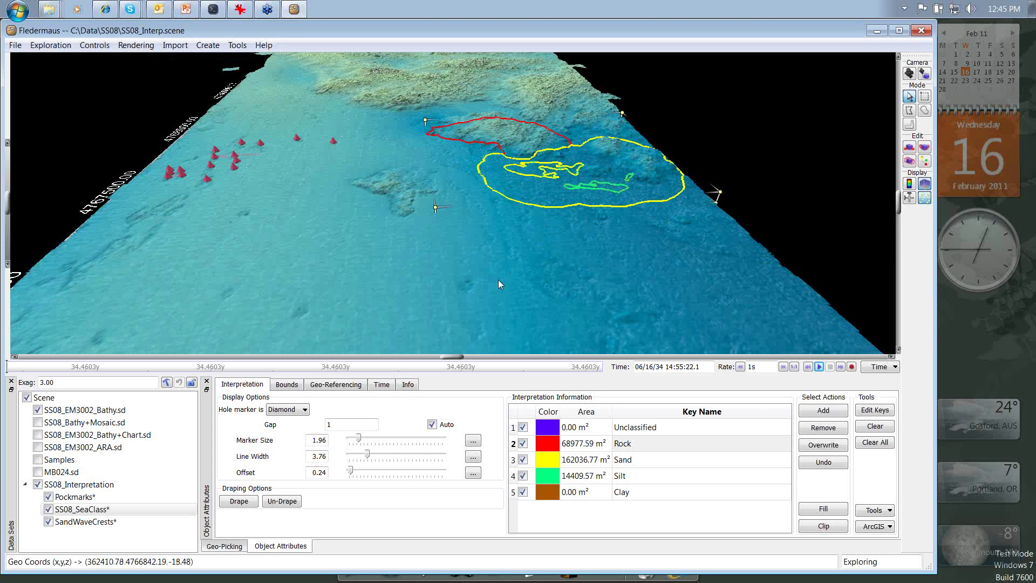
left_click_drag(498, 279, 498, 255)
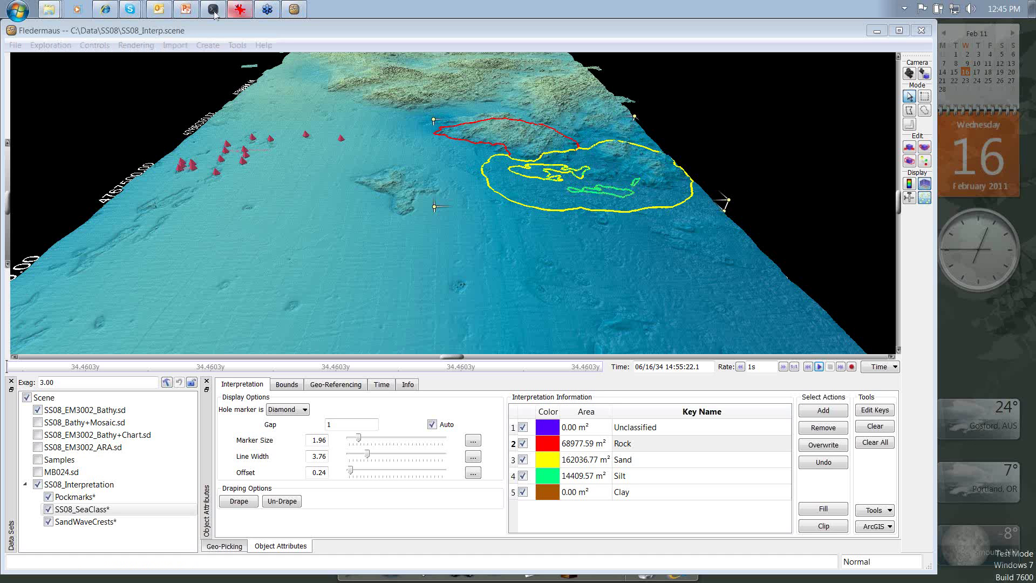
Switch to the PowerPoint presentation.
left_click(190, 11)
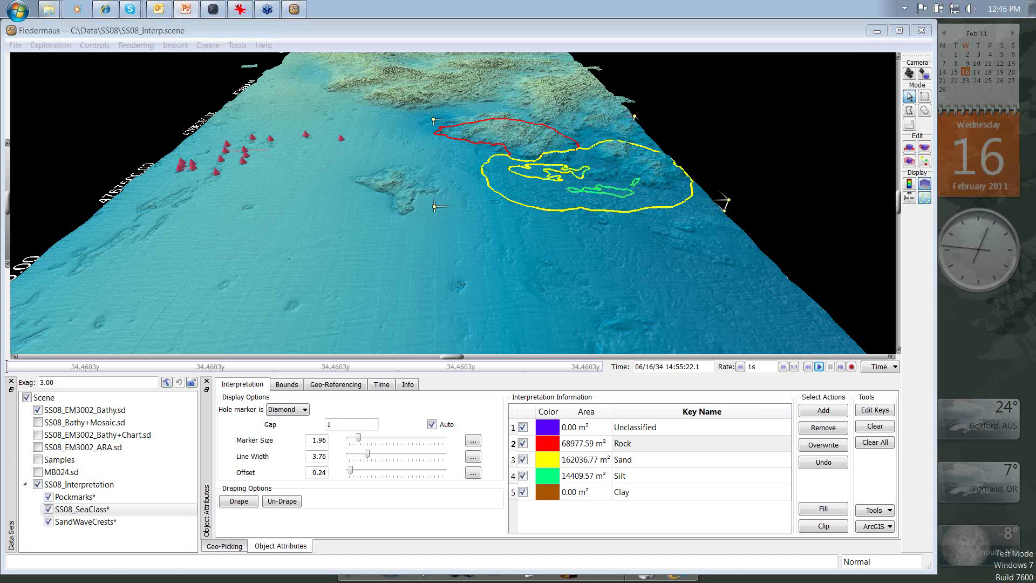
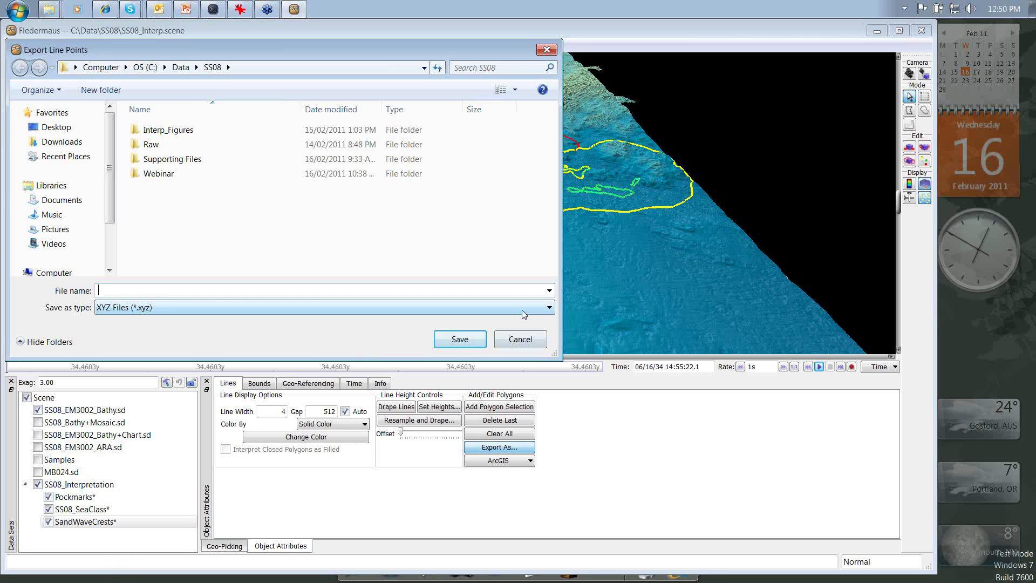
Review the file formats offered for exporting the SandWaveCrests lines, then leave without saving.
left_click(522, 312)
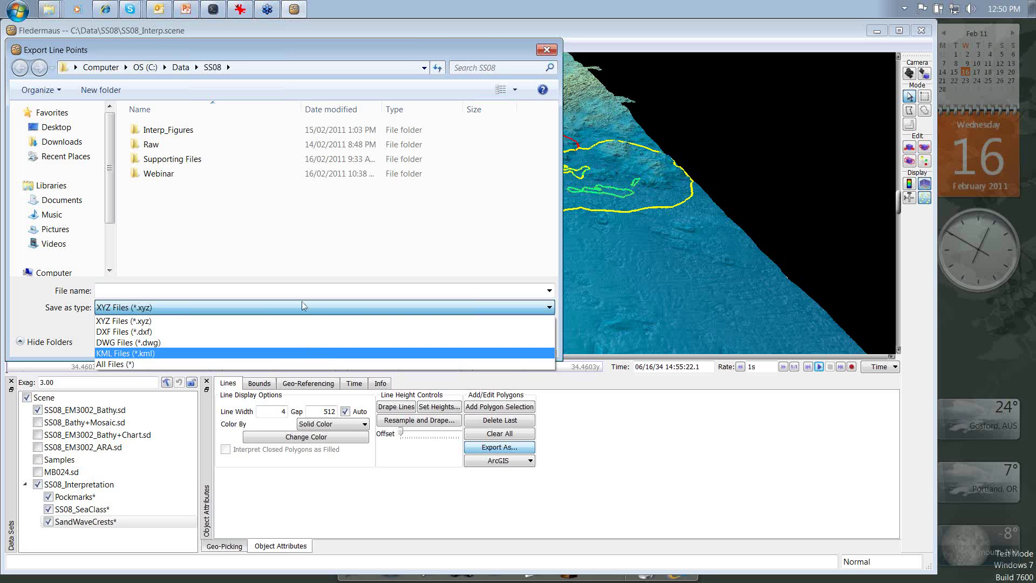
key("Escape")
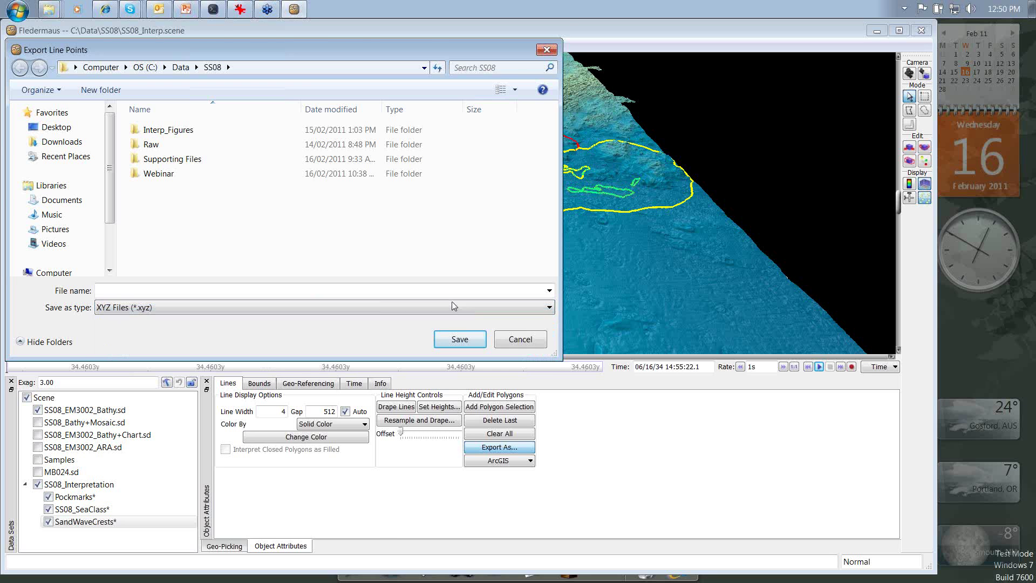
key("Escape")
left_click(72, 524)
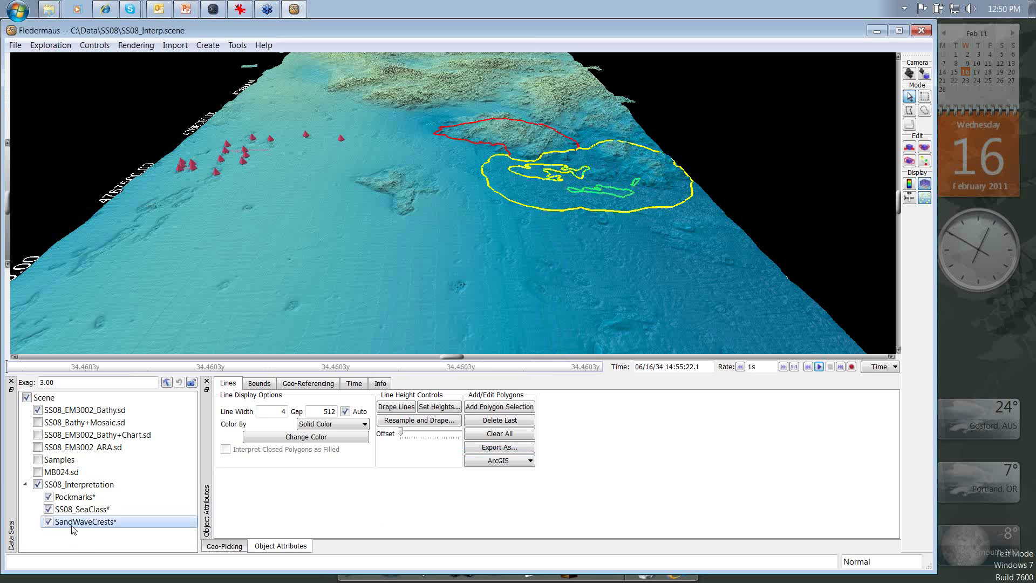
Select the SS08_SeaClass interpretation and make Clay its active class.
left_click(79, 510)
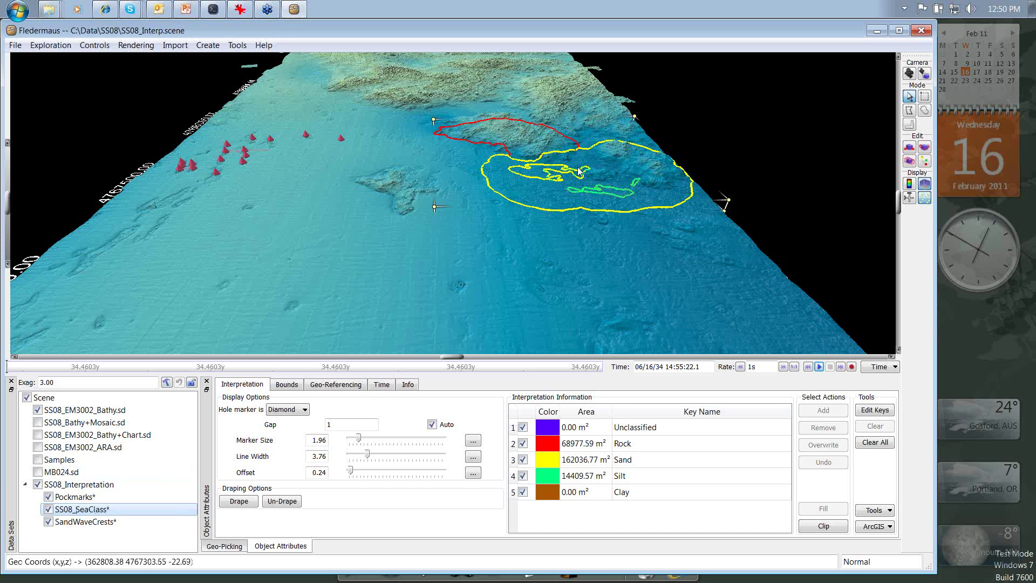
scroll(578, 171, "down", 2)
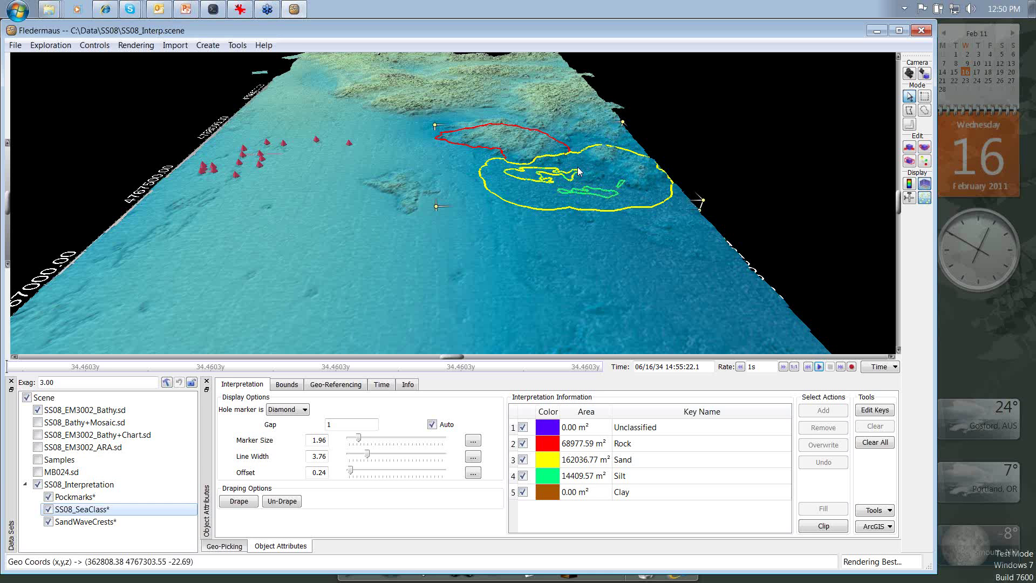
left_click_drag(578, 171, 422, 237)
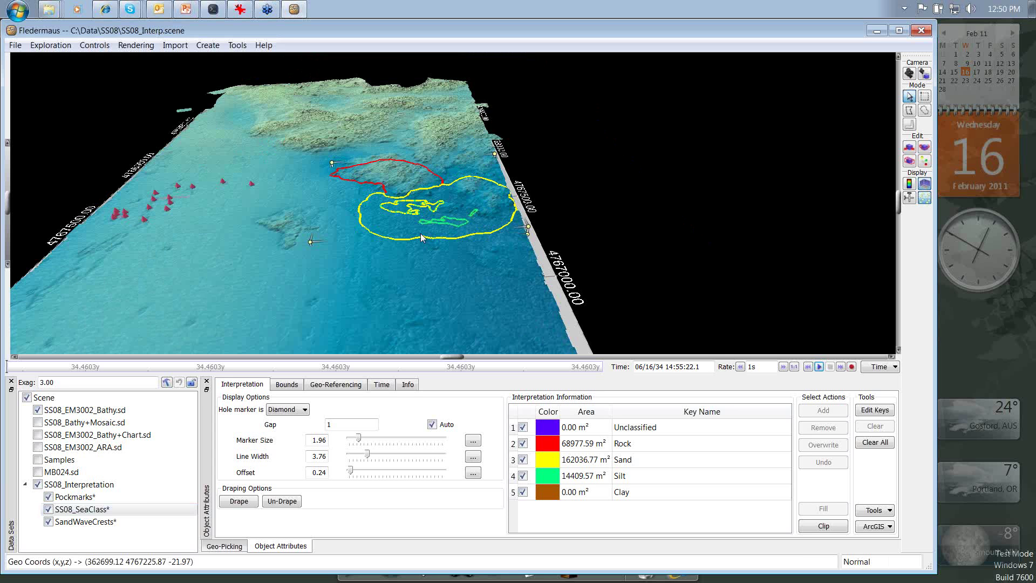
scroll(437, 216, "up", 2)
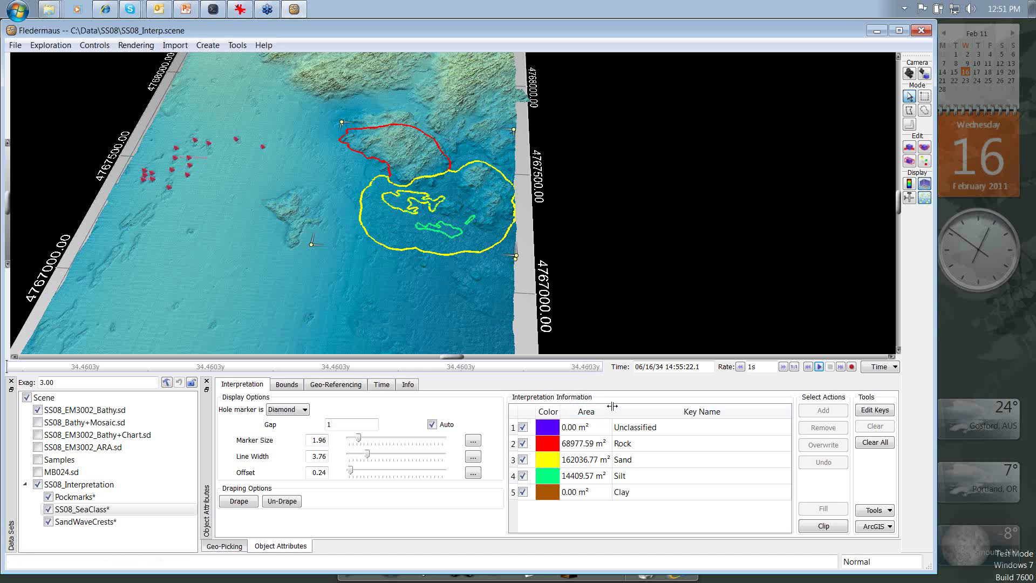
left_click(634, 432)
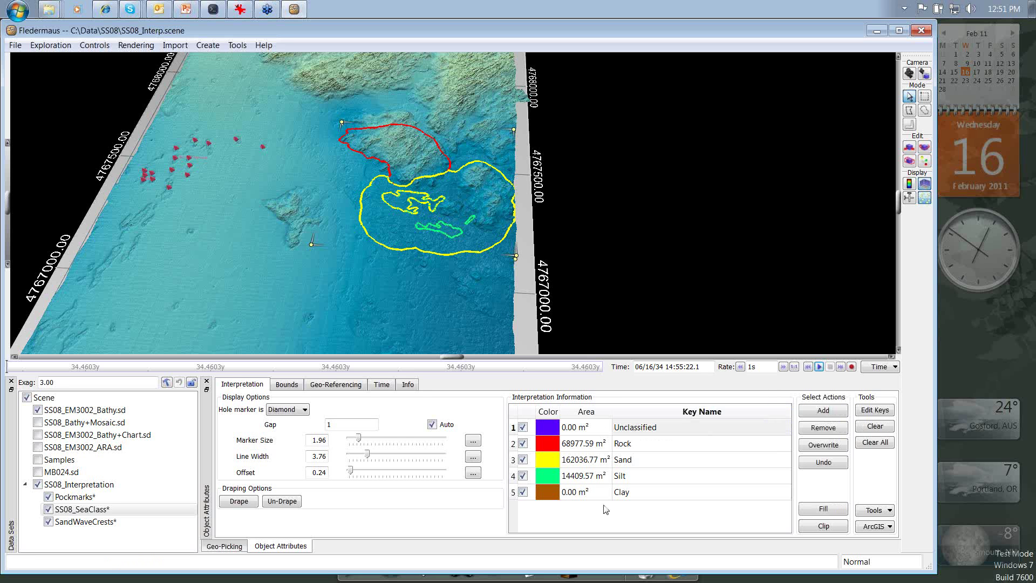
left_click(635, 496)
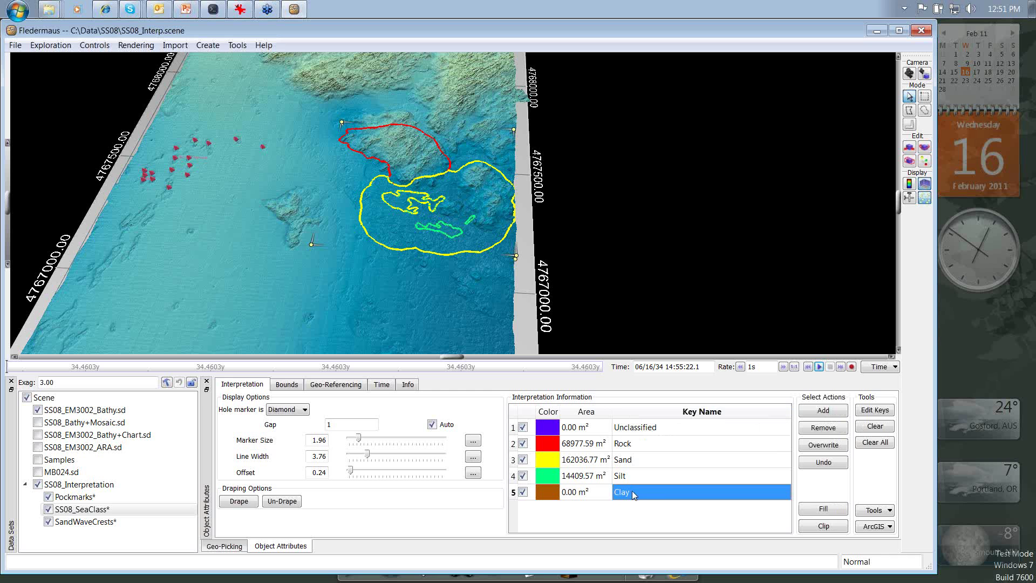
Clip the visible classes of the SS08_SeaClass interpretation to the visible DTM and inspect the Sand boundary along the surface's edge.
left_click(815, 509)
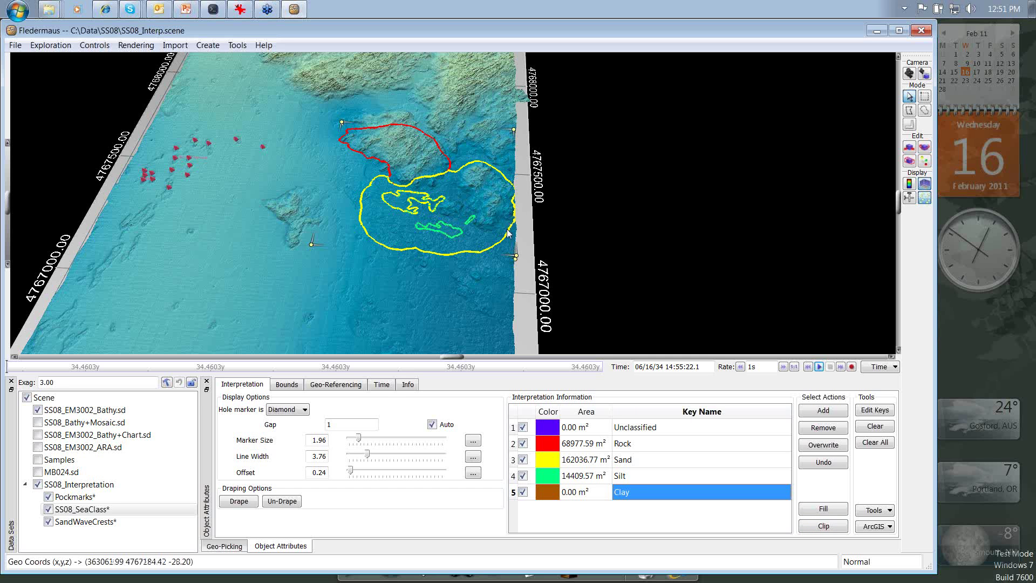
left_click(816, 527)
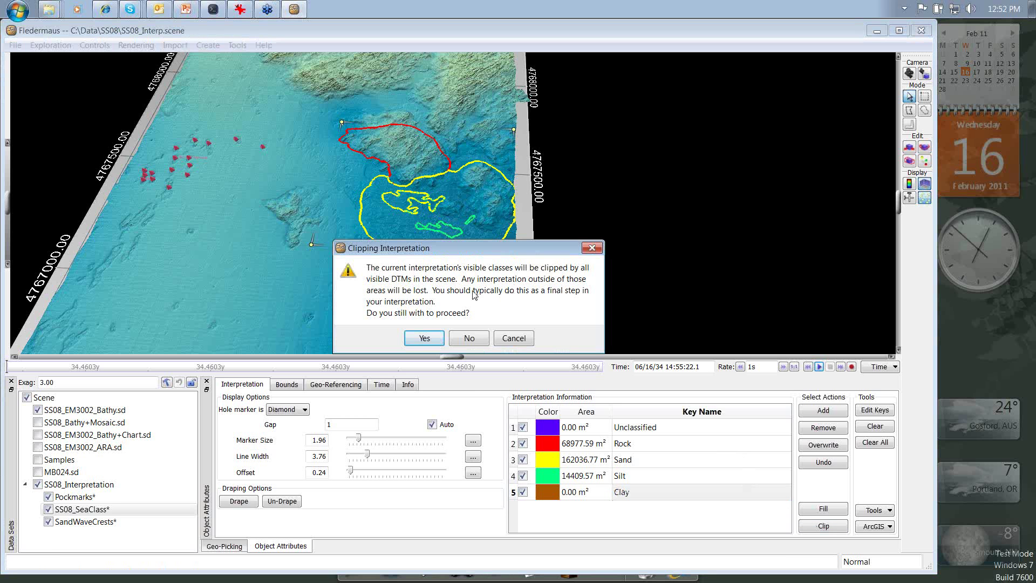
left_click(436, 338)
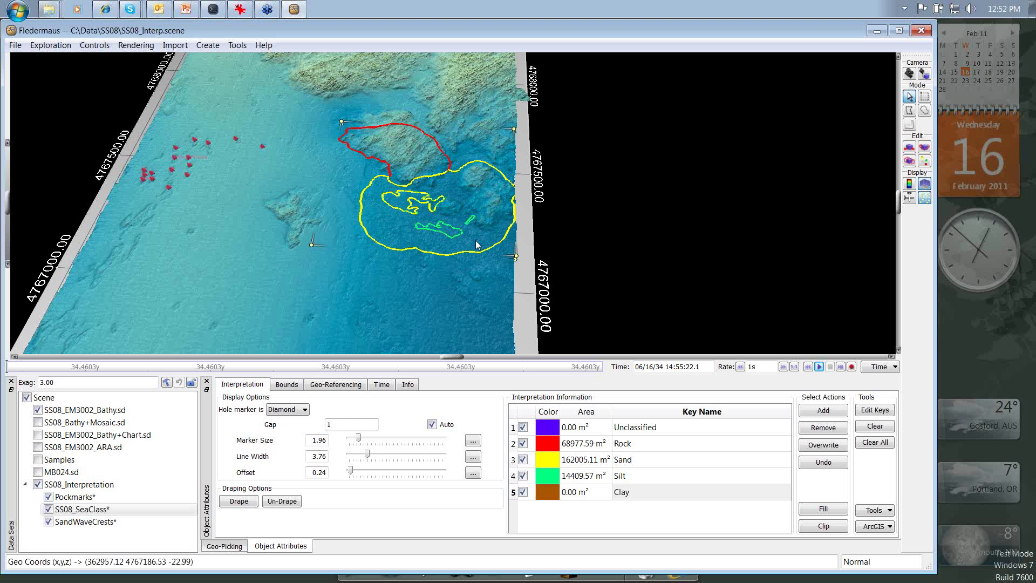
left_click_drag(477, 245, 544, 203)
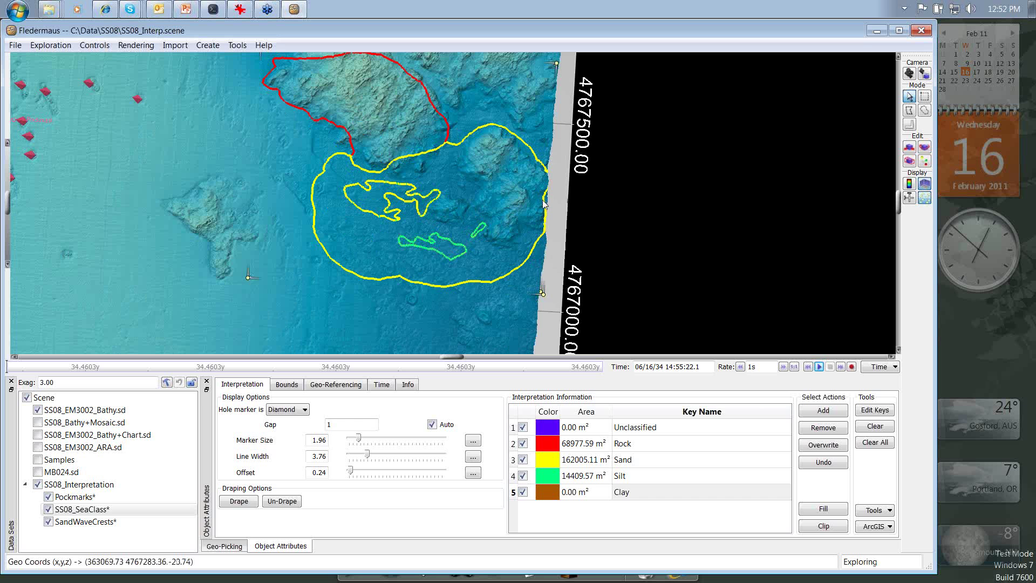
left_click_drag(544, 204, 475, 225)
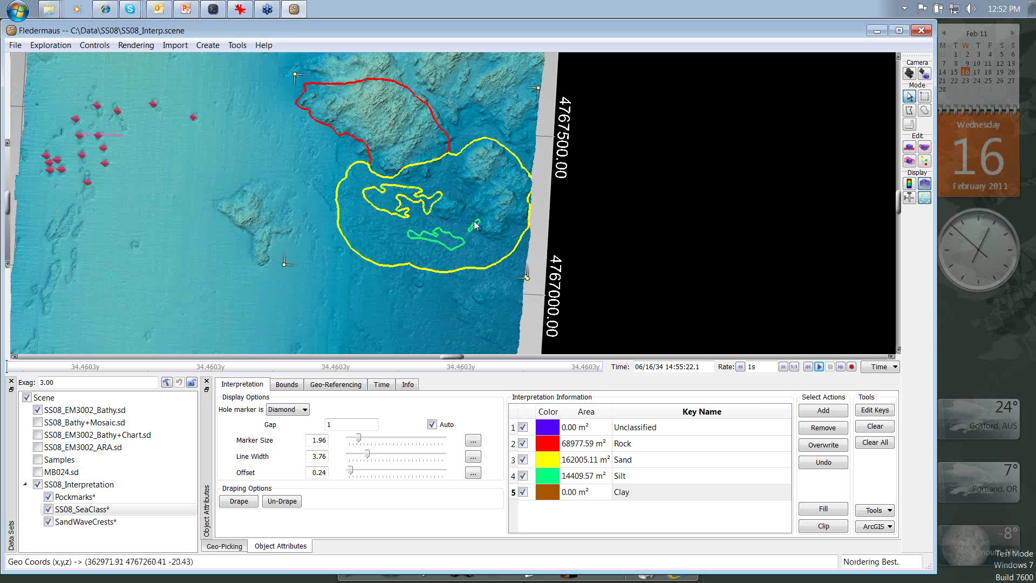
Create a GeoImage object from the SS08_SeaClass interpretation with a pixel resolution of 1.00 and a transparent background.
left_click(872, 511)
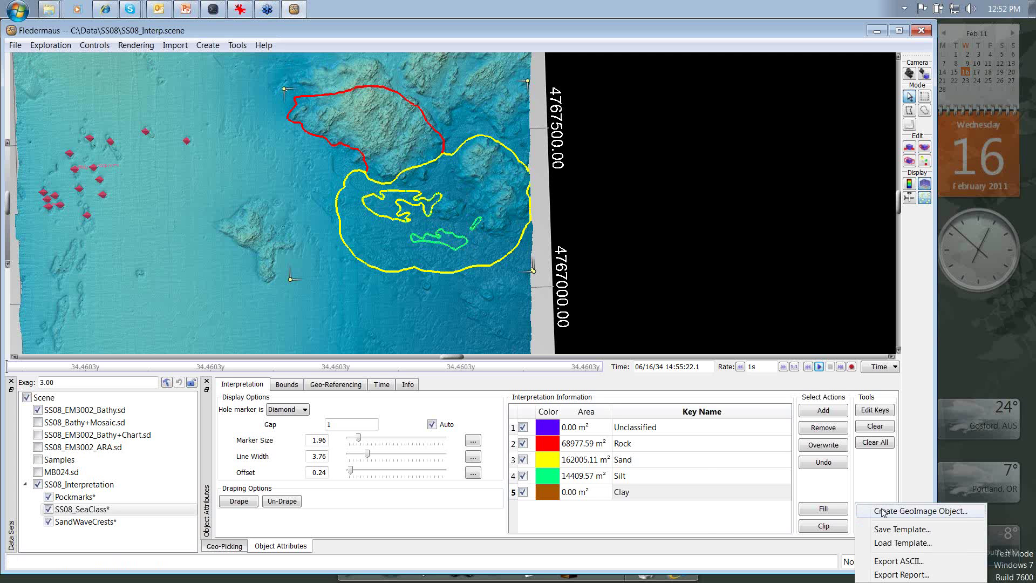
left_click(883, 512)
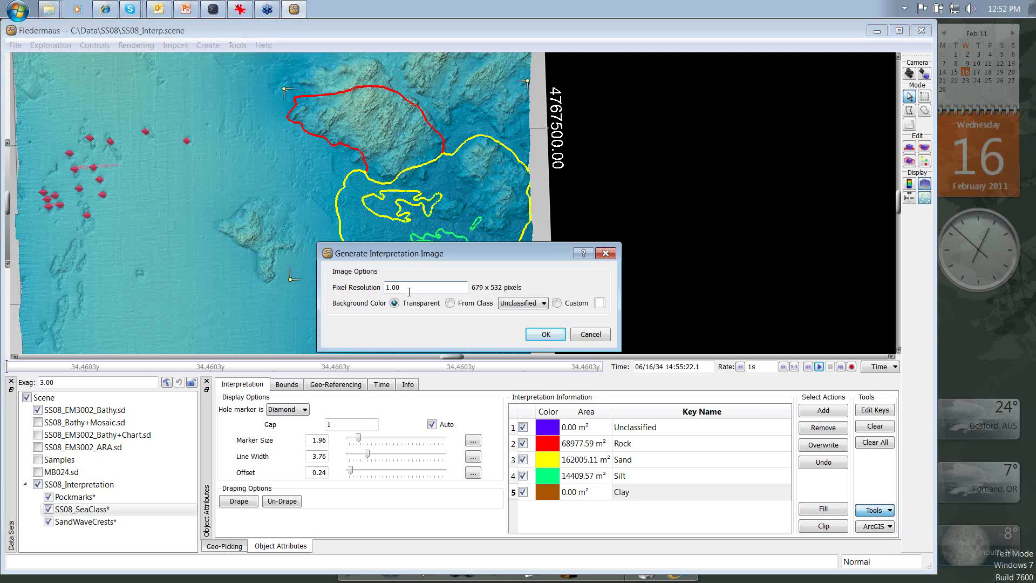
left_click(398, 291)
left_click(546, 335)
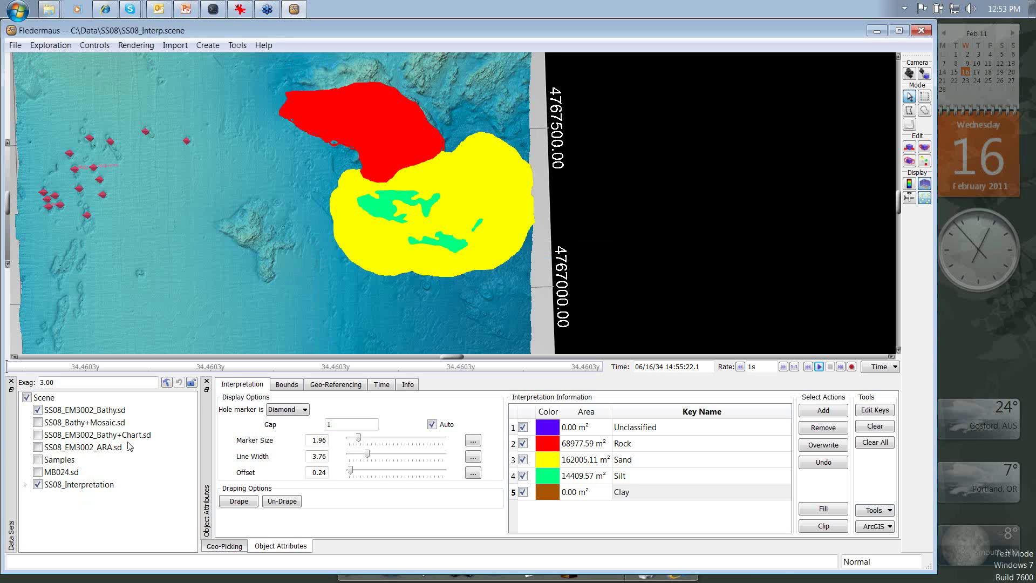
Export the SS08_SeaClass_image1 GeoImage as an image file named SS08_Geoimage in the Webinar folder.
left_click(81, 537)
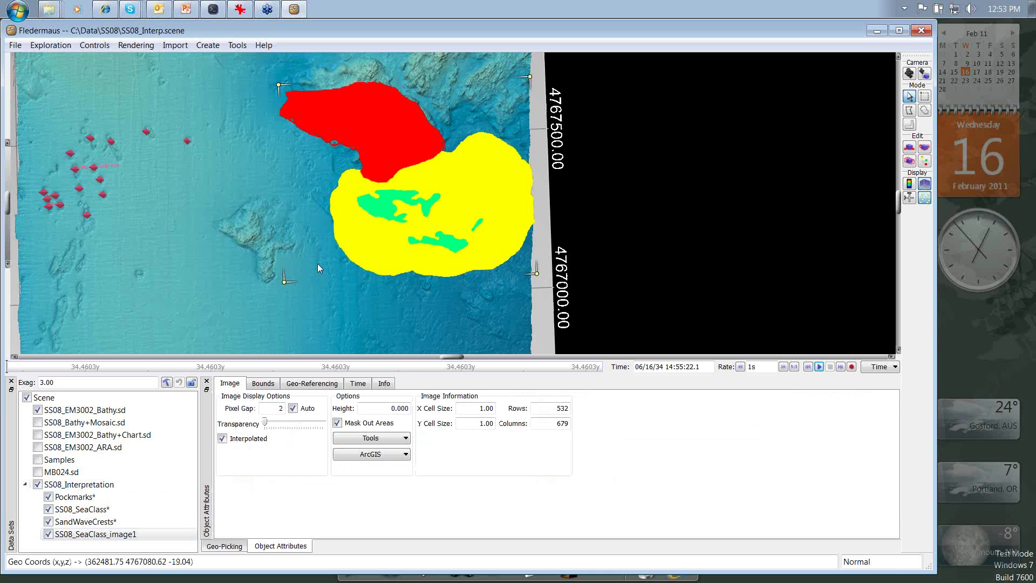
left_click_drag(319, 268, 420, 224)
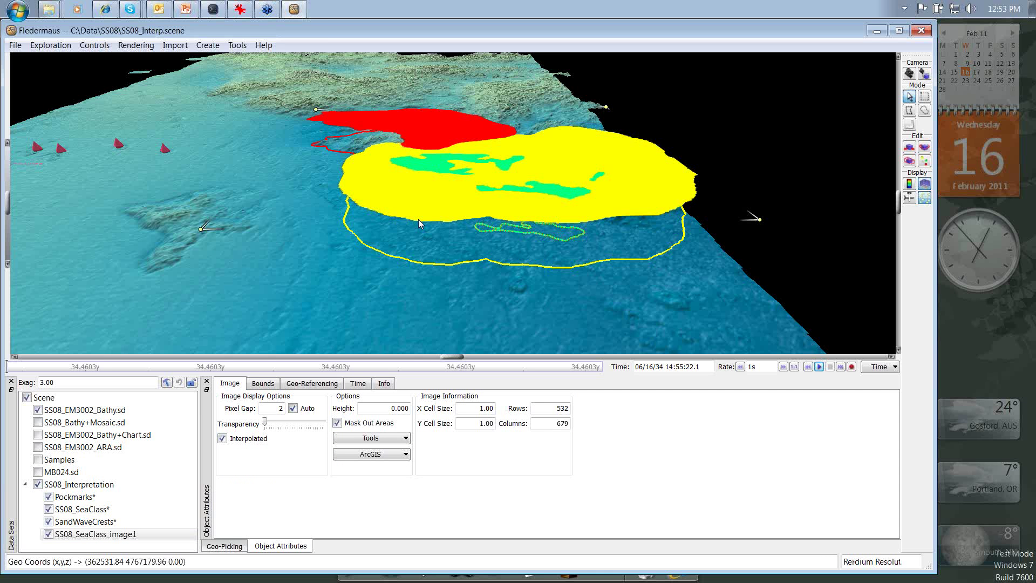
left_click_drag(420, 223, 457, 105)
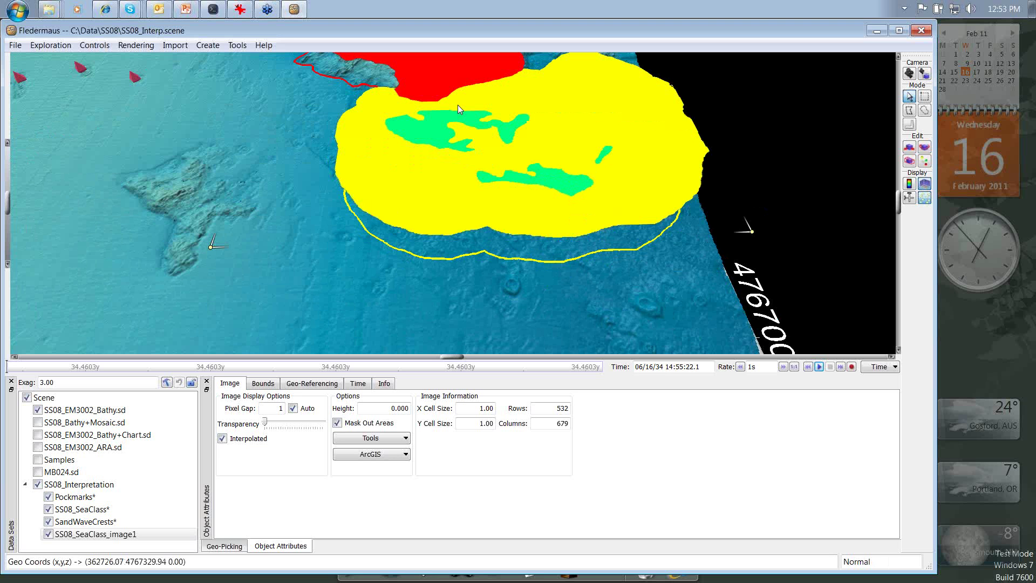
scroll(458, 105, "down", 3)
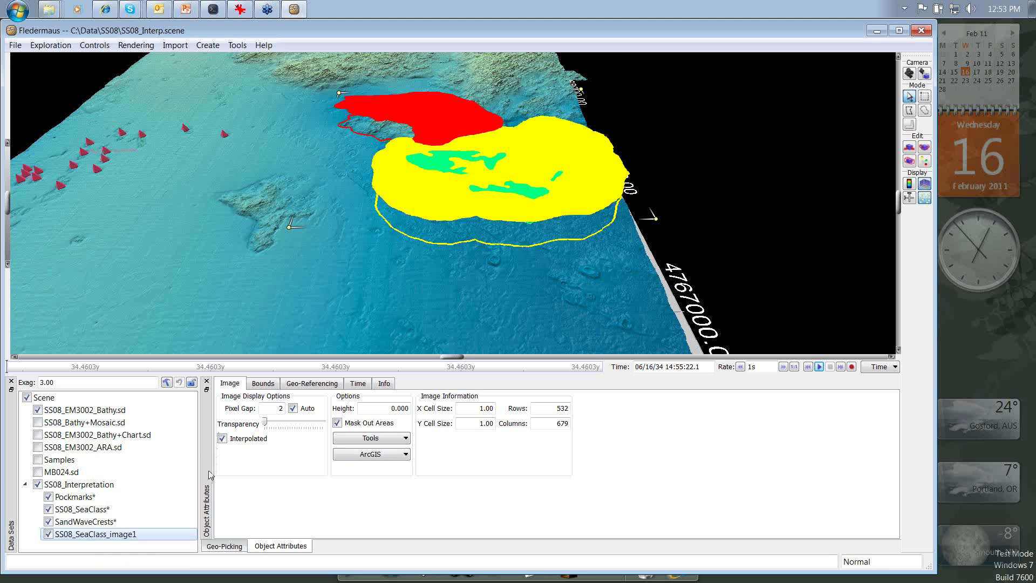
left_click(391, 441)
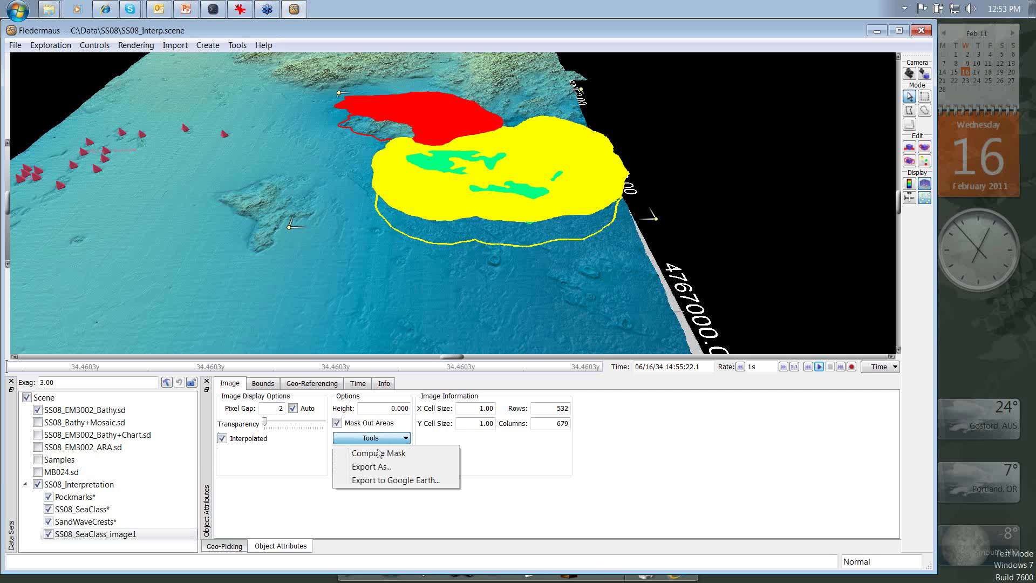
left_click(363, 506)
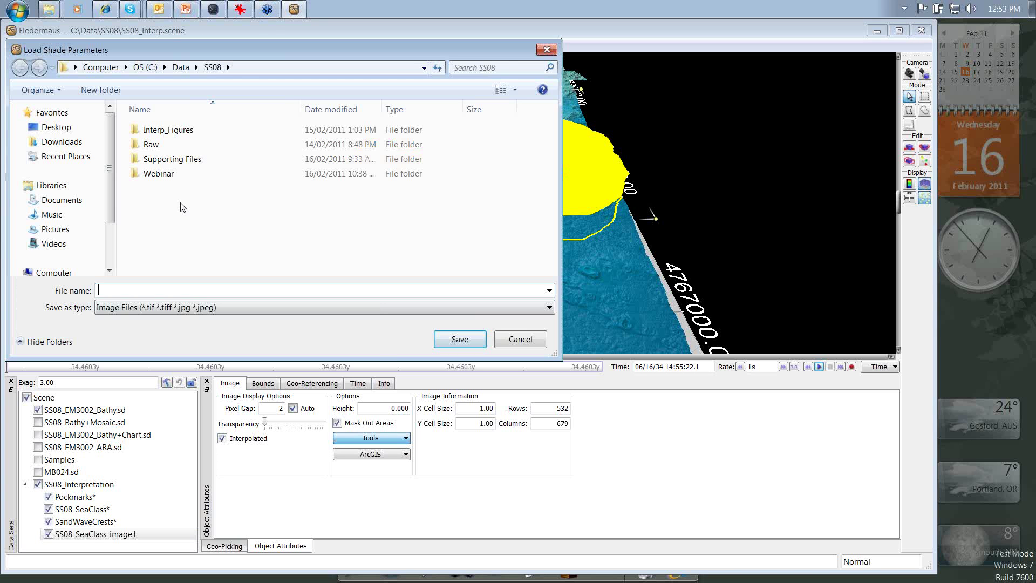
double_click(158, 173)
type("SS")
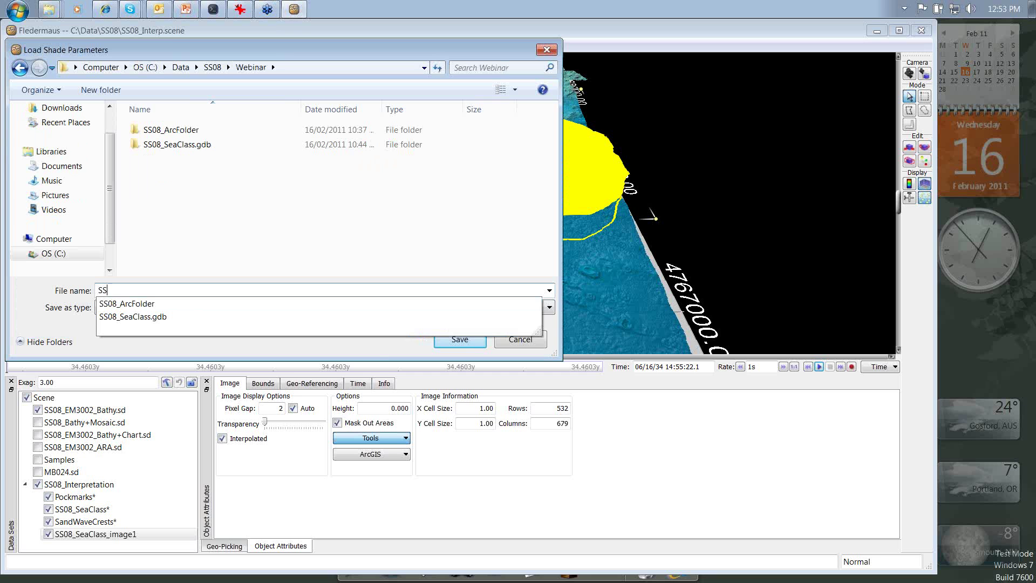
type("08_Geo")
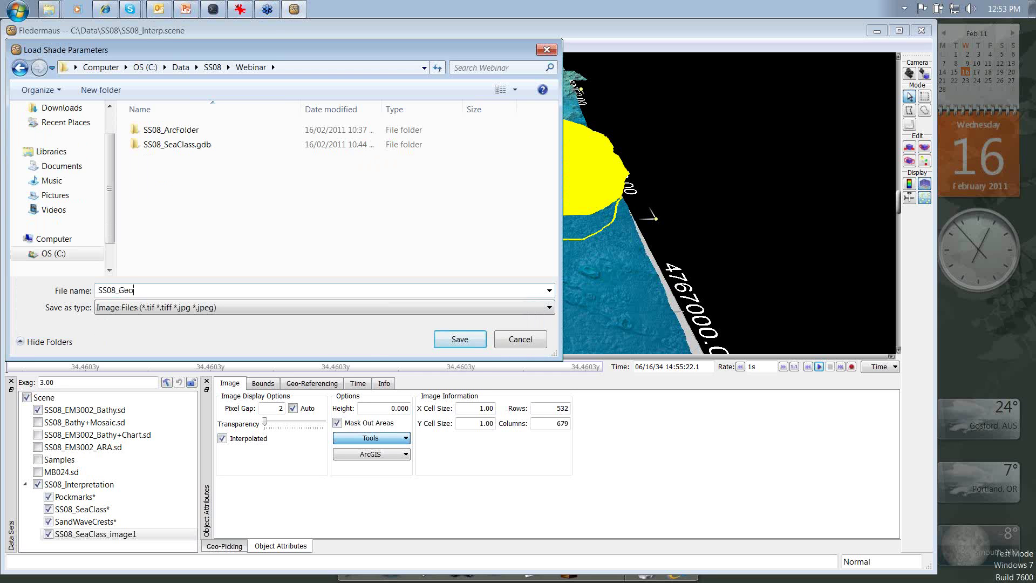
type("image")
left_click(463, 339)
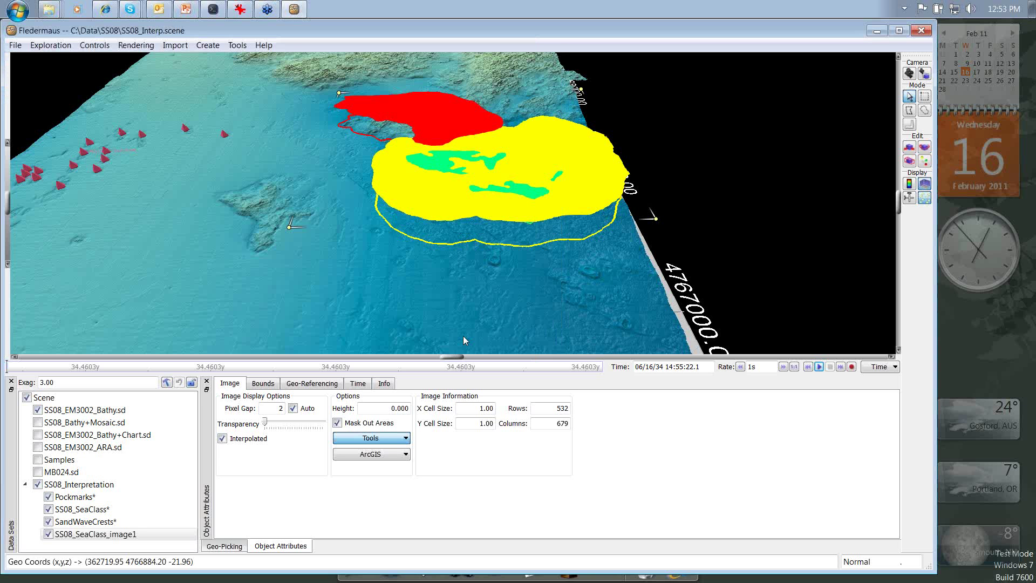
left_click(51, 12)
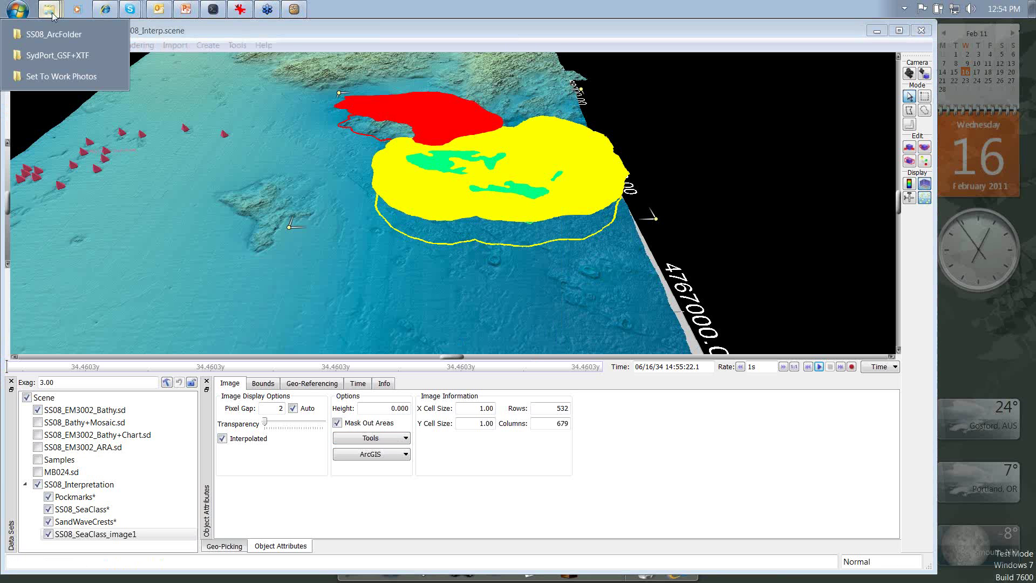
Drape SS08_SeaClass_image1 onto the current SS08_EM3002_Bathy surface with illumination applied, and hide the flat image object.
left_click(135, 536)
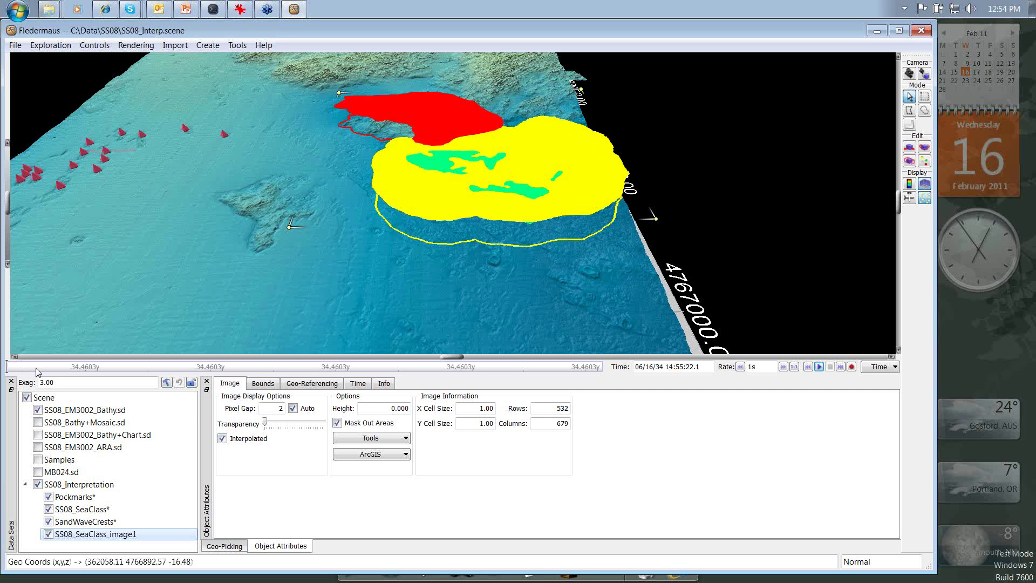
left_click(63, 413)
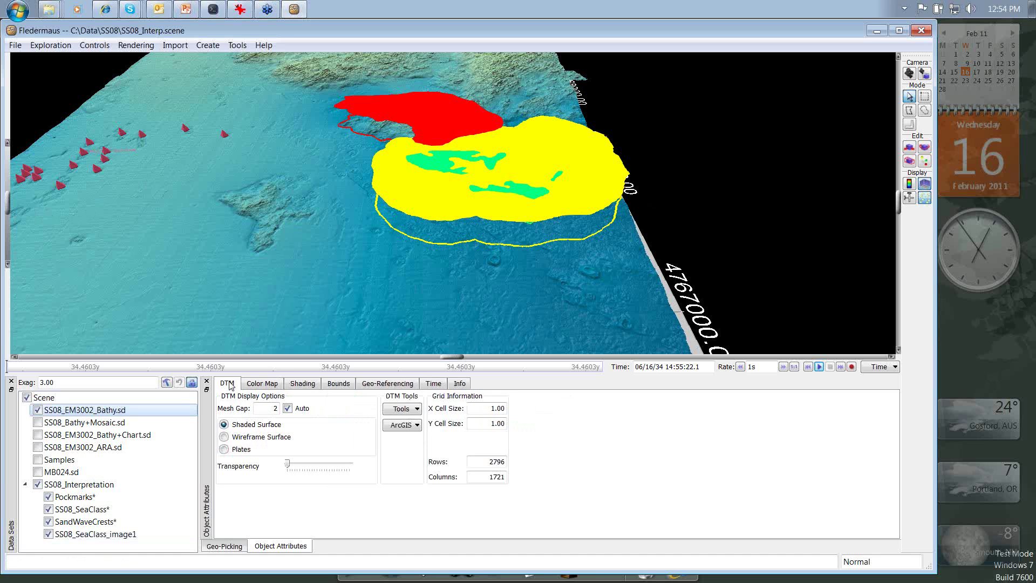
left_click(399, 410)
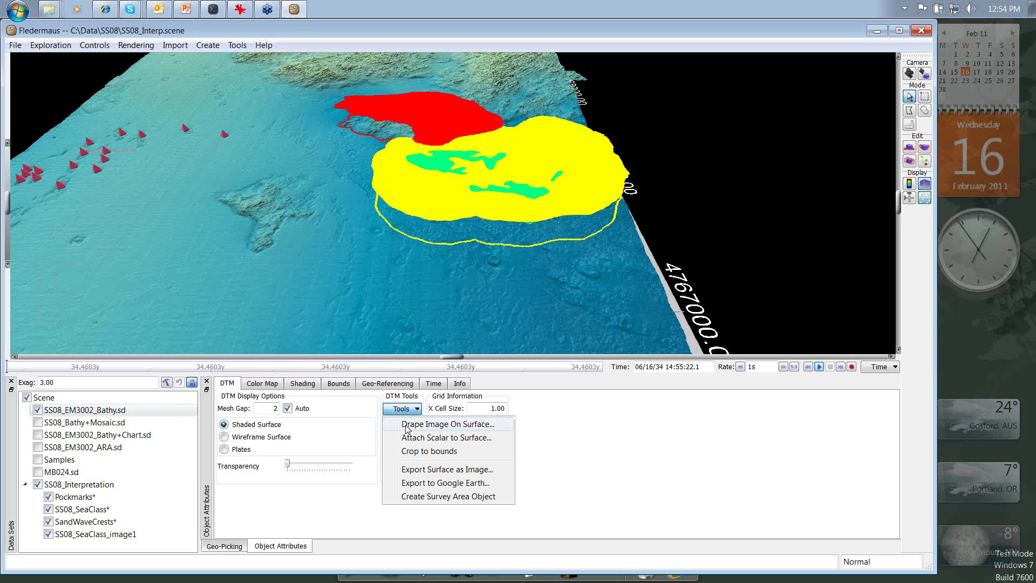
left_click(406, 425)
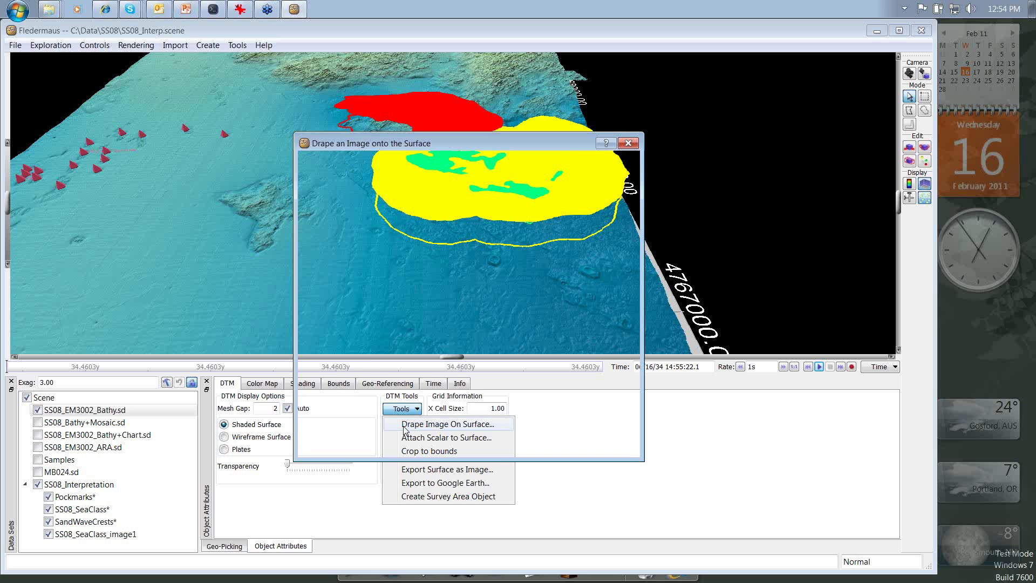
left_click(358, 275)
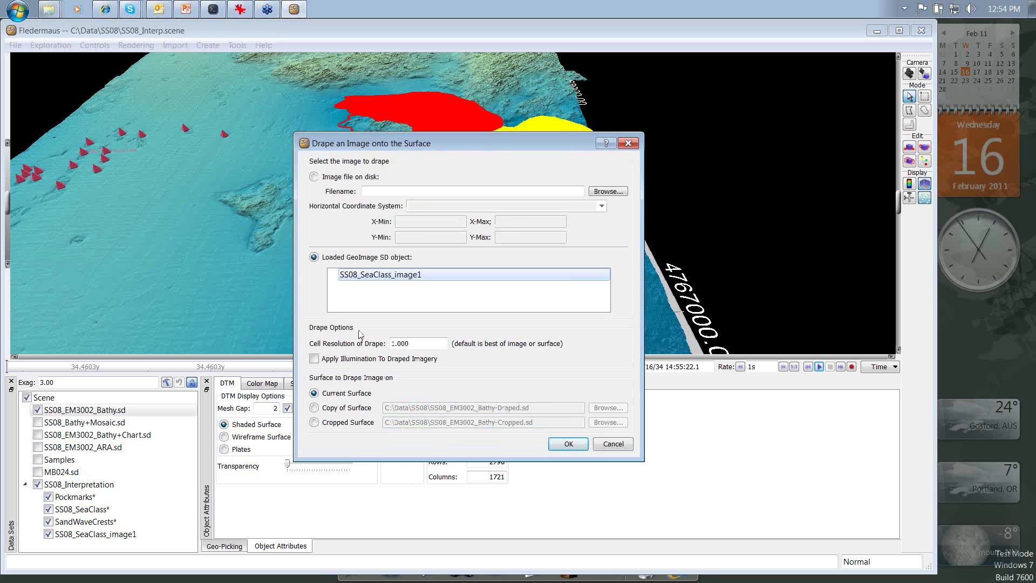
left_click(362, 358)
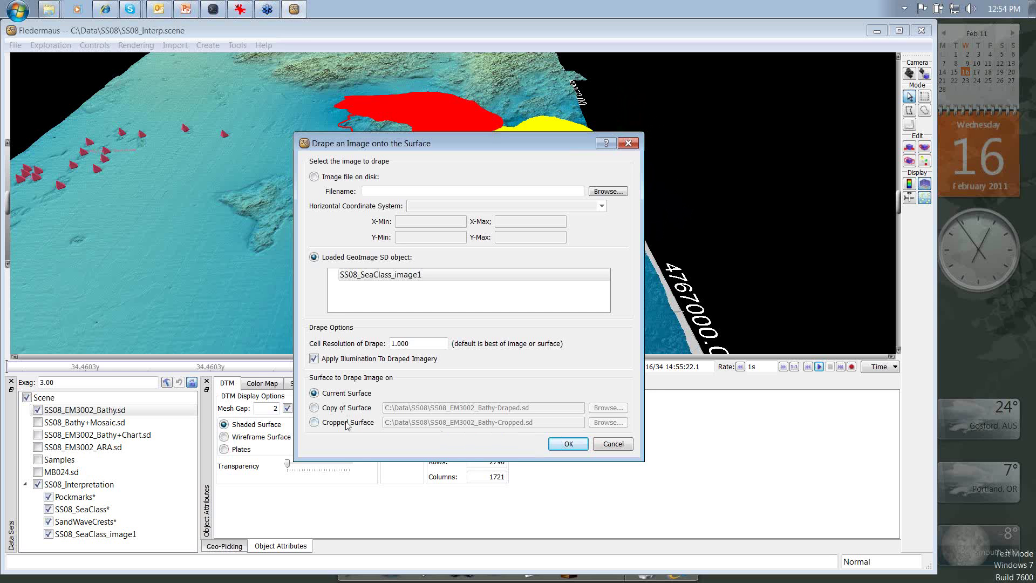
left_click(563, 444)
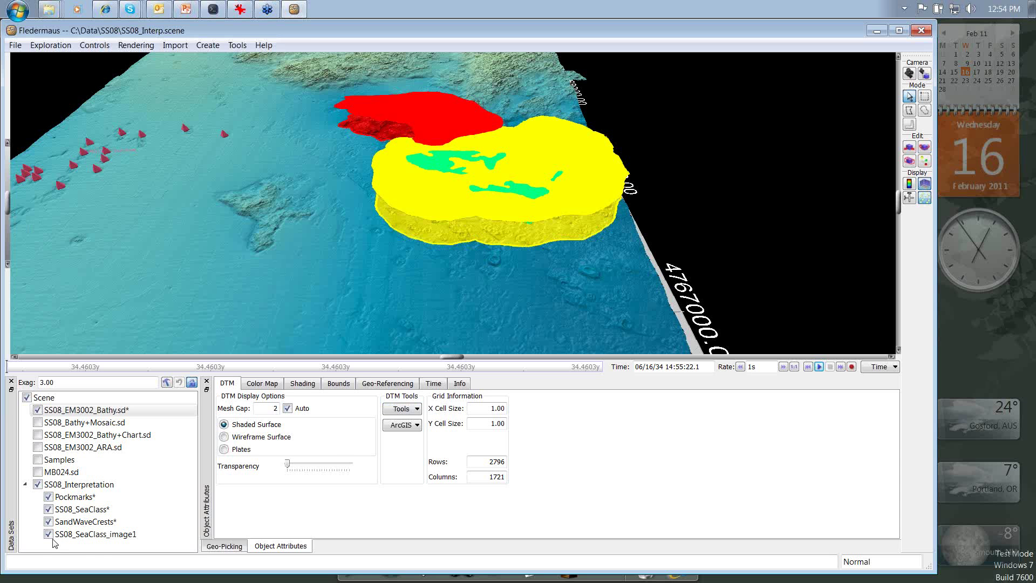
left_click(48, 534)
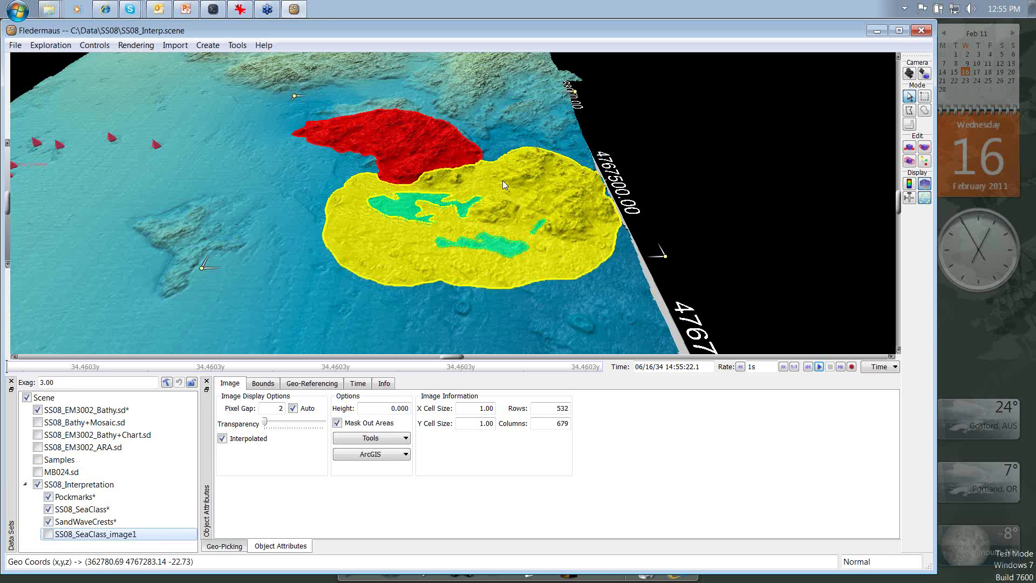
middle_click_drag(503, 180, 495, 234)
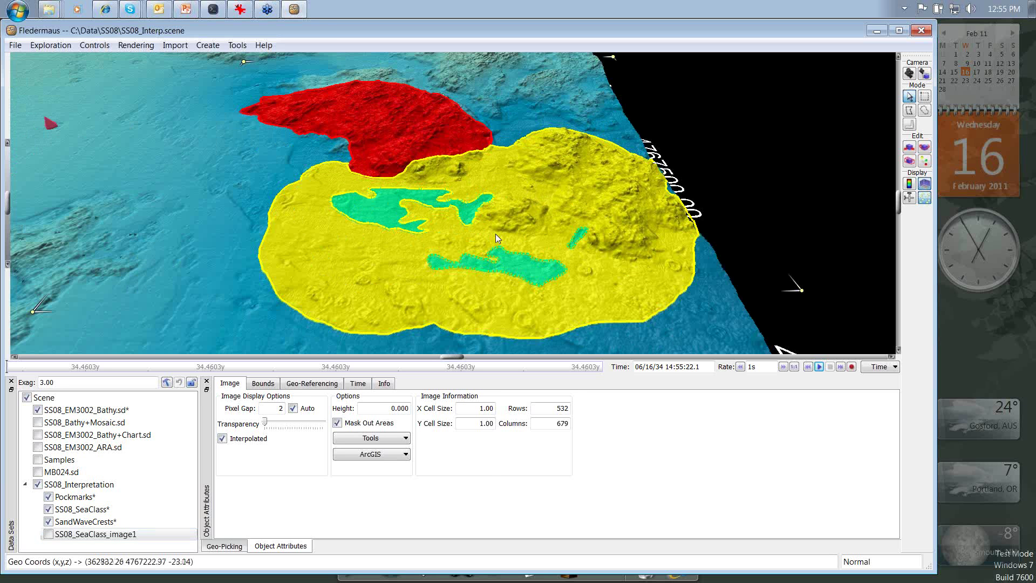
Export the draped SS08_EM3002_Bathy surface as a GeoTiff named SS08_ShadedGeoimage.tif in the Webinar folder.
left_click(60, 410)
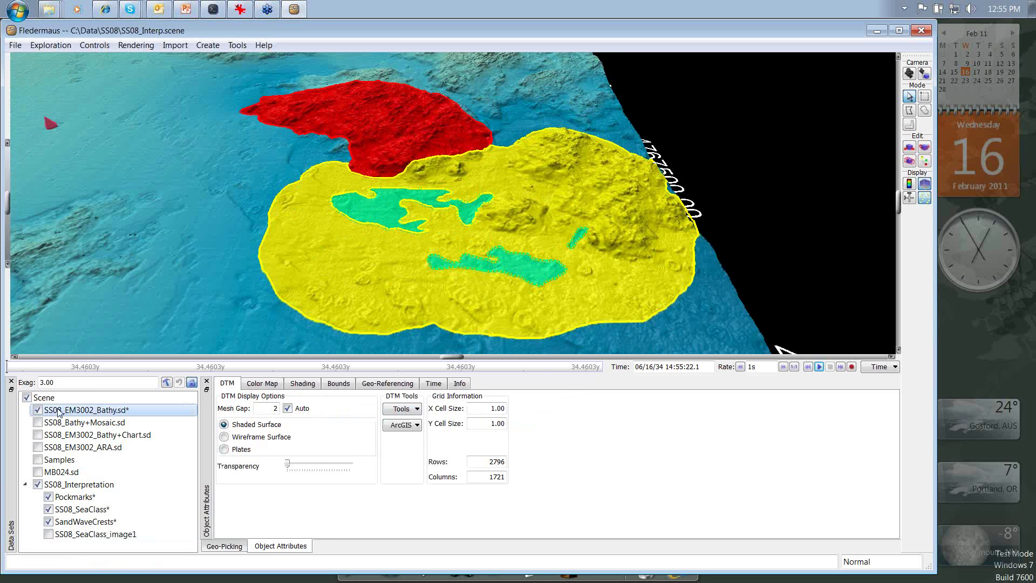
left_click(401, 408)
left_click(398, 520)
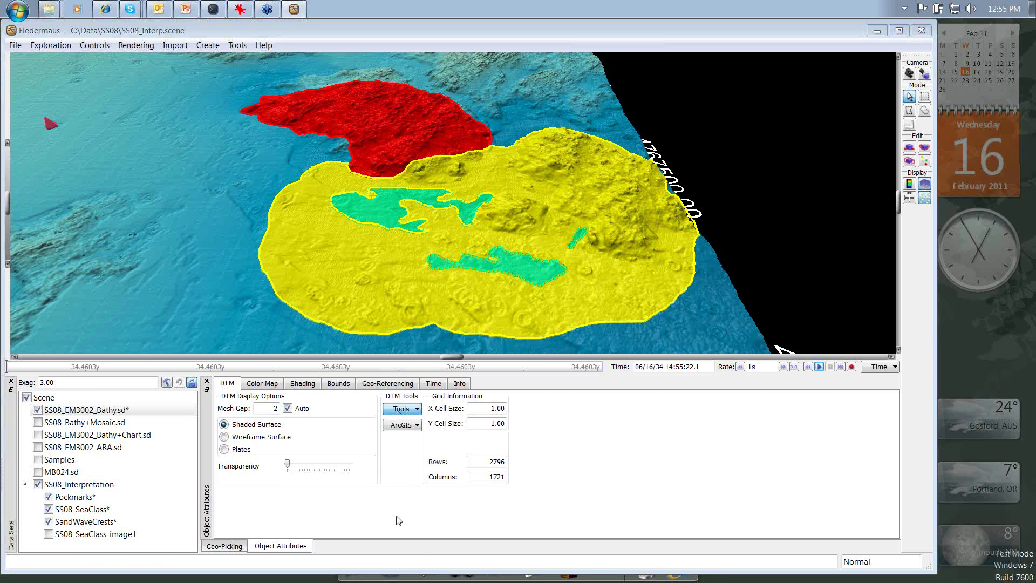
left_click(181, 160)
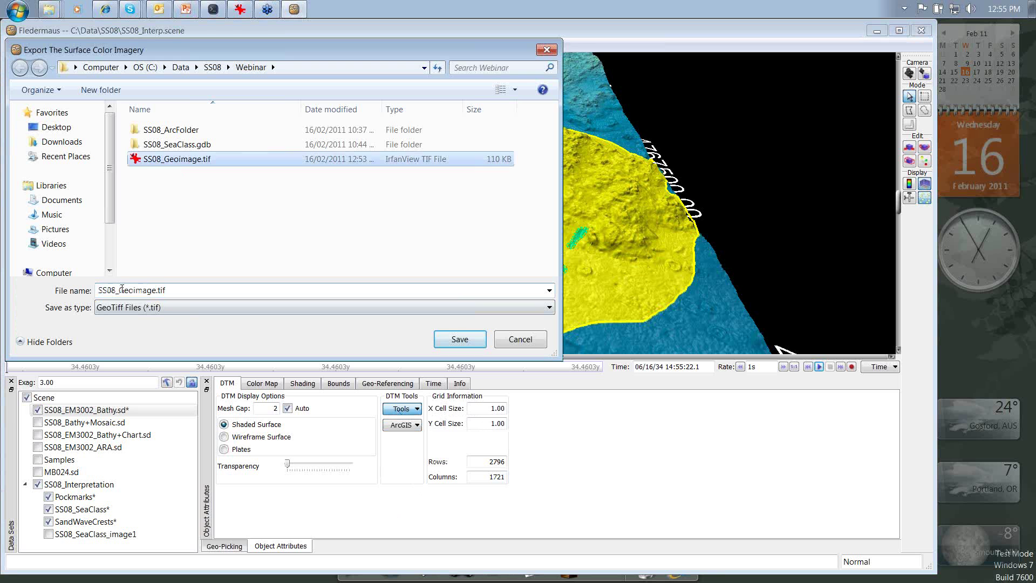
double_click(124, 290)
left_click(119, 290)
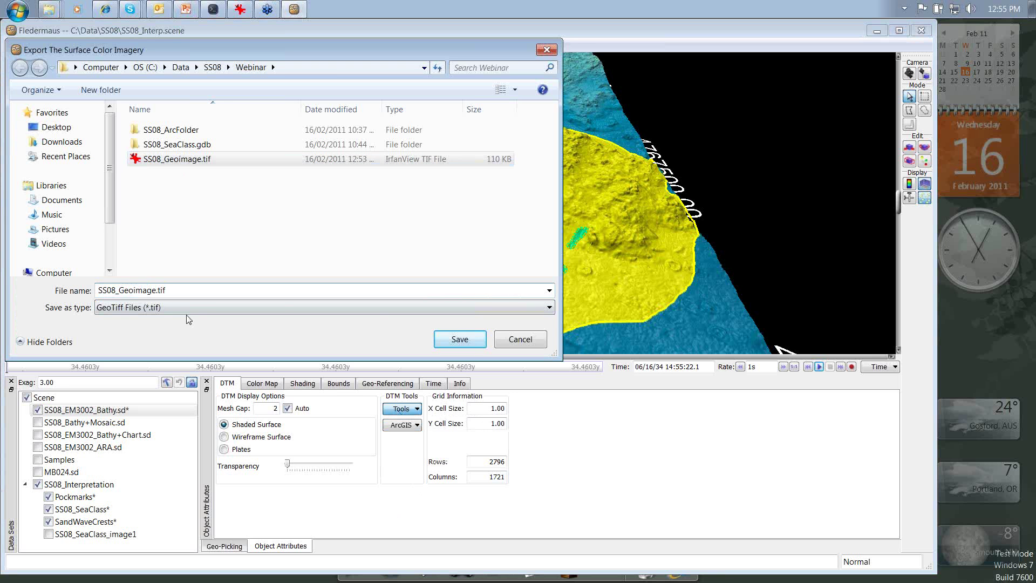
type("Shaded")
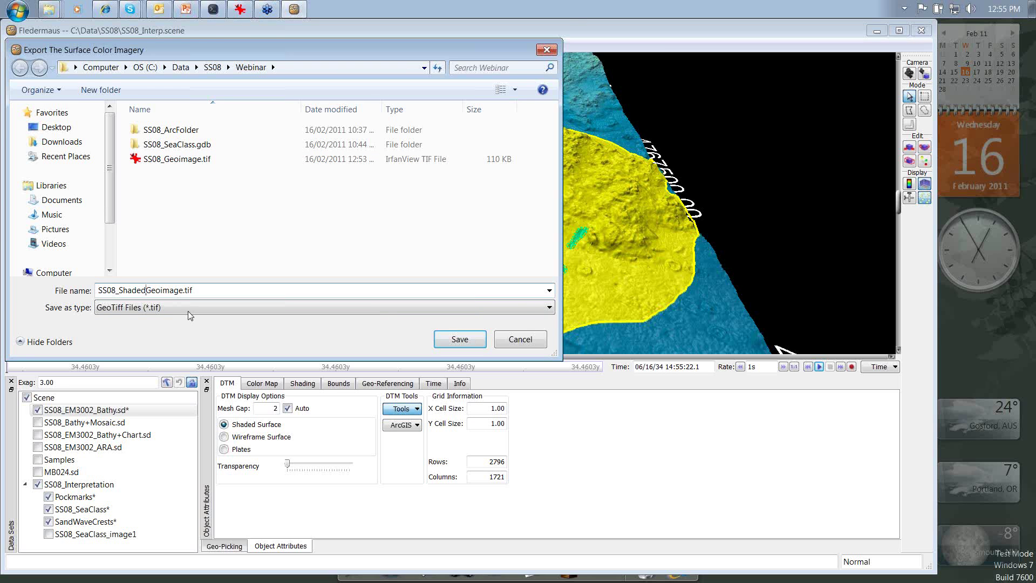
left_click(442, 342)
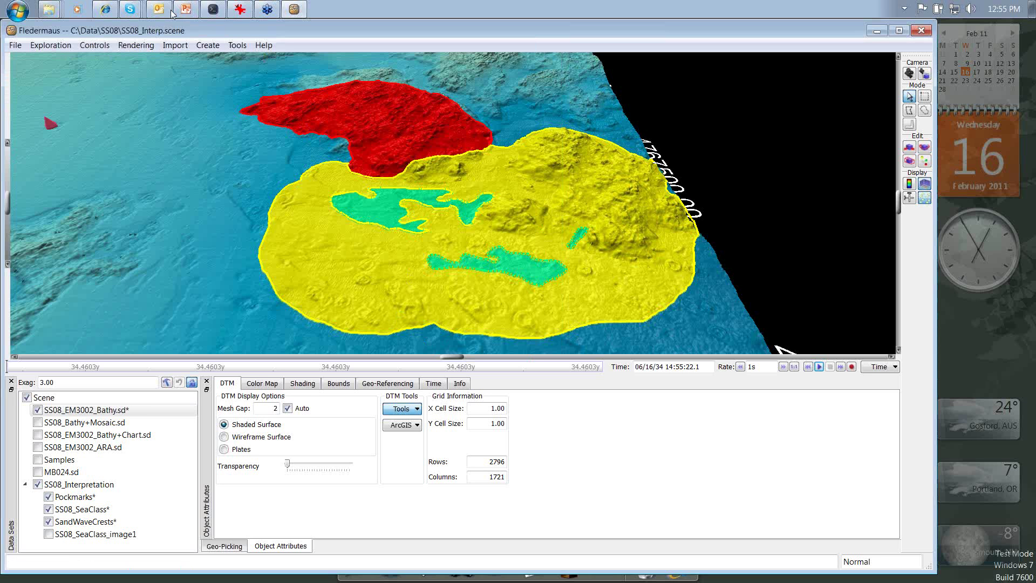
Open the exported SS08_Geoimage.tif in IrfanView to examine the class image.
left_click(49, 10)
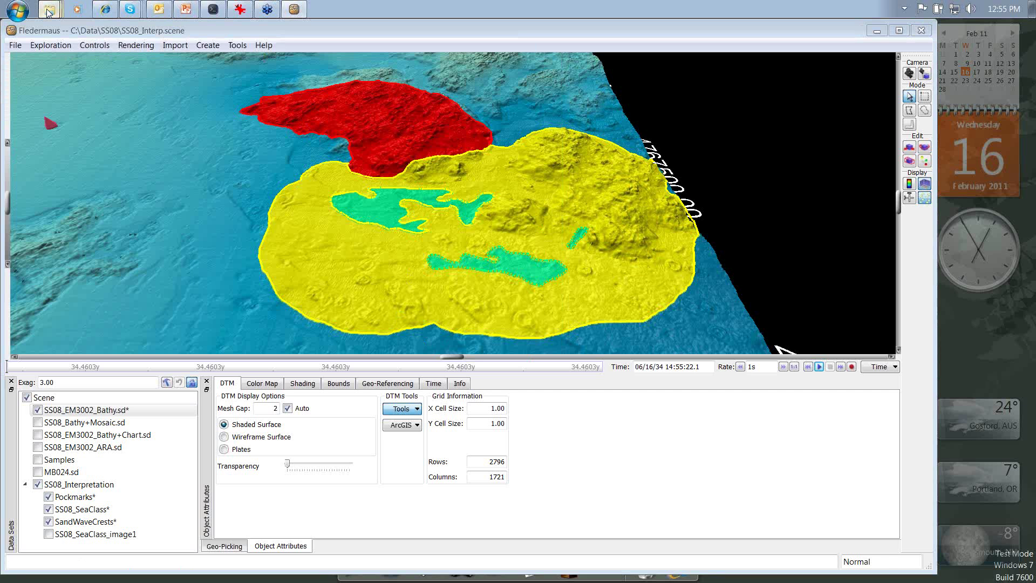
left_click(48, 11)
left_click(49, 11)
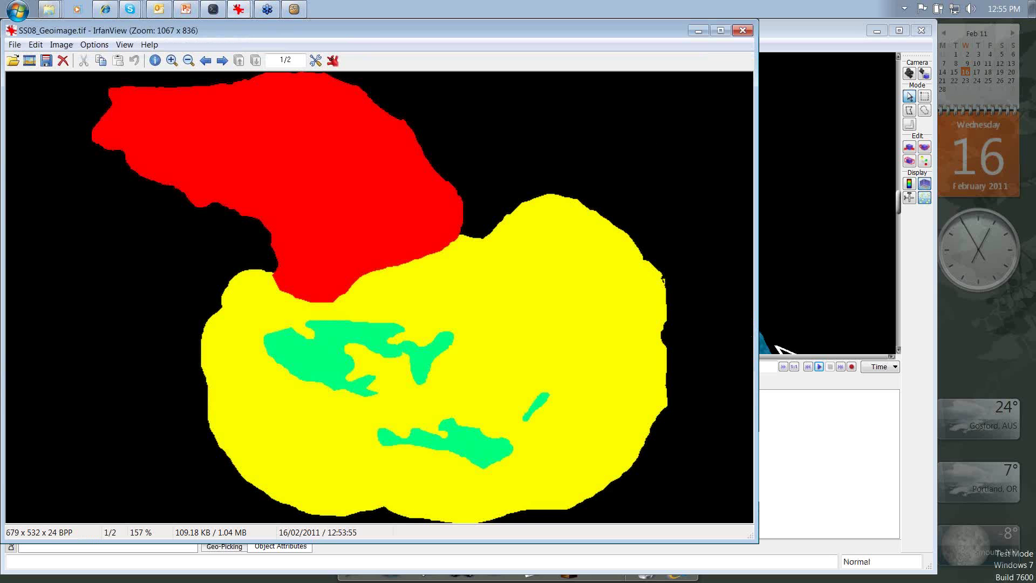
Examine the exported SS08_ShadedGeoimage.tif and close the image viewer to return to Fledermaus.
key("space")
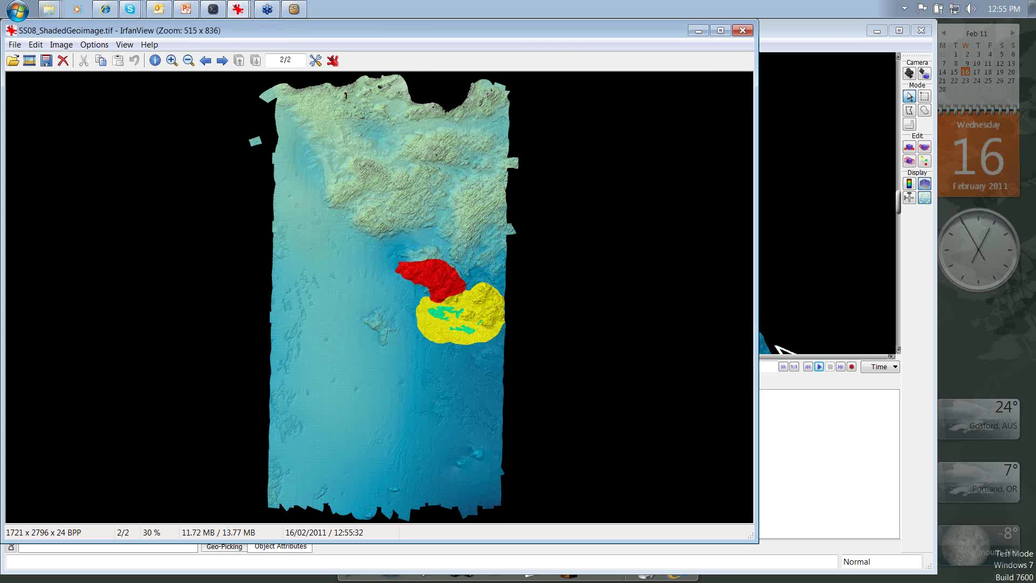
left_click(748, 34)
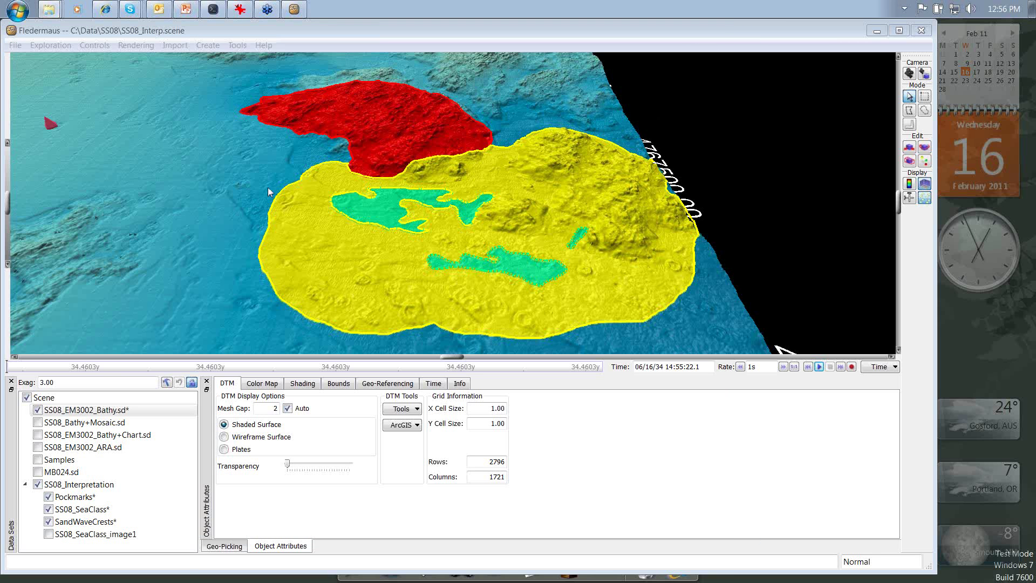
Check which file types the ASCII export of the SS08_SeaClass object offers, and leave without exporting.
left_click(79, 510)
left_click(874, 504)
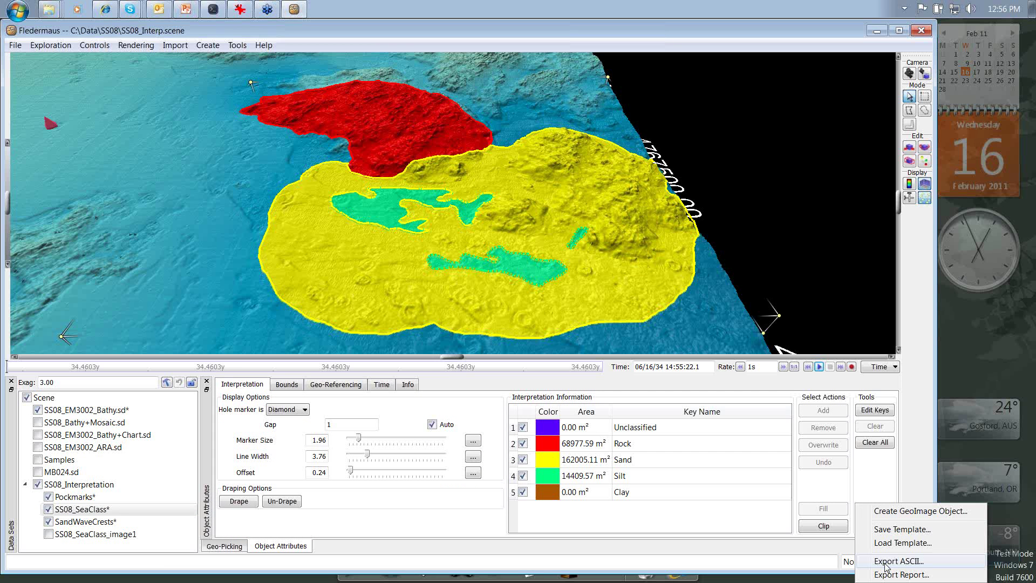
left_click(885, 562)
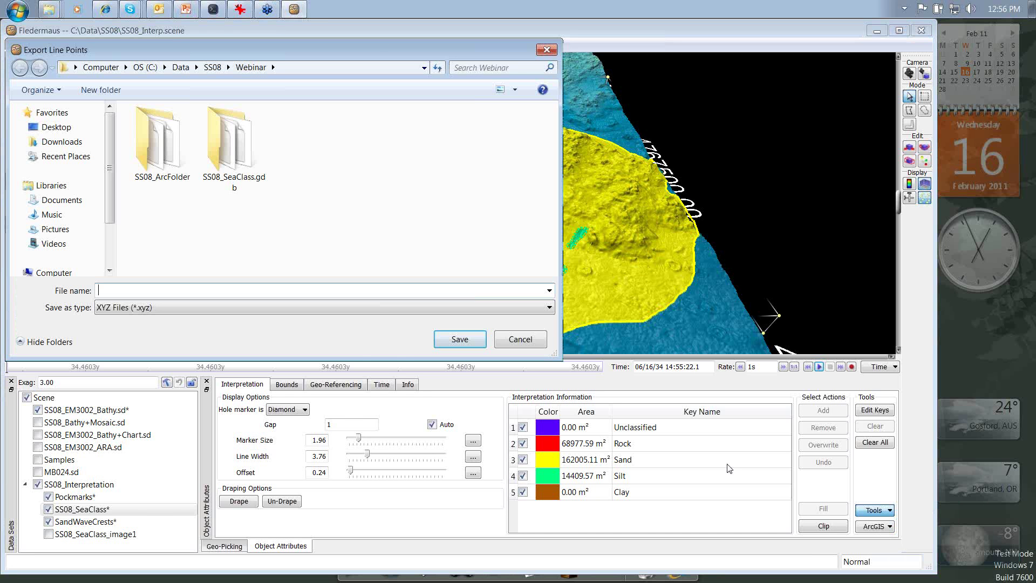
left_click(376, 309)
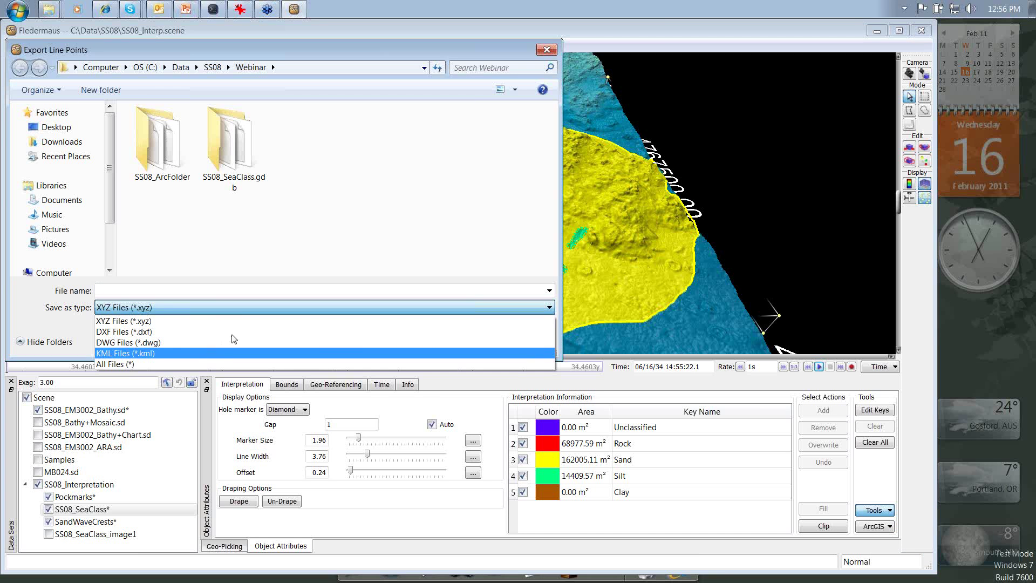
left_click(343, 165)
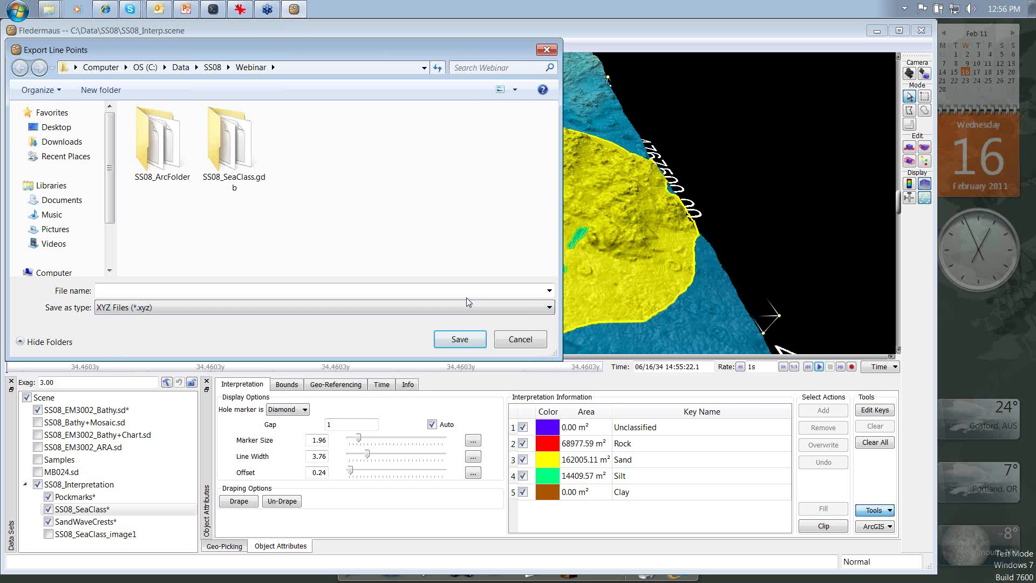
left_click(518, 336)
Export a text report of SS08_SeaClass named SS08_Report to the Webinar folder, and review its class areas and lengths.
left_click(870, 510)
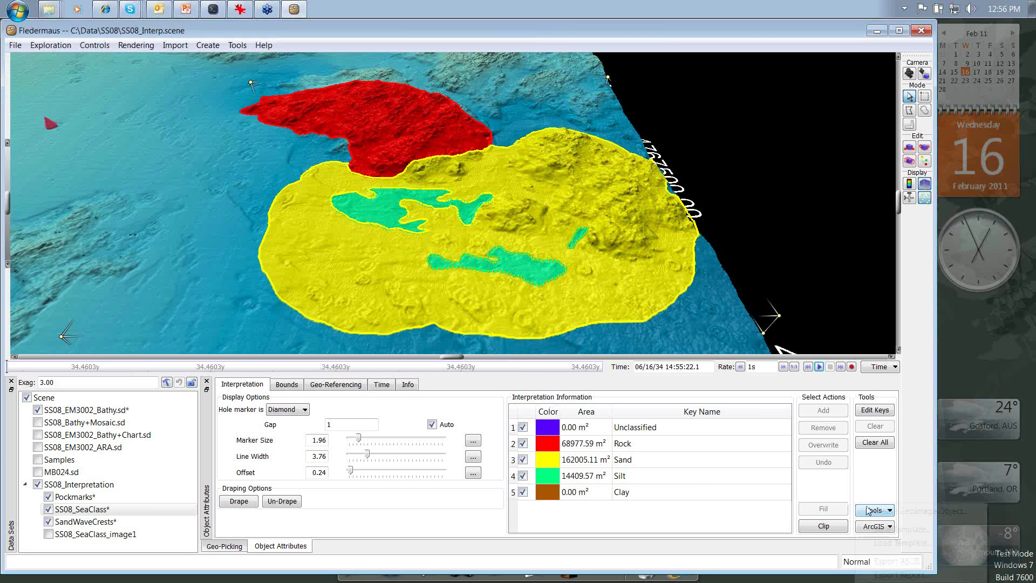
left_click(875, 575)
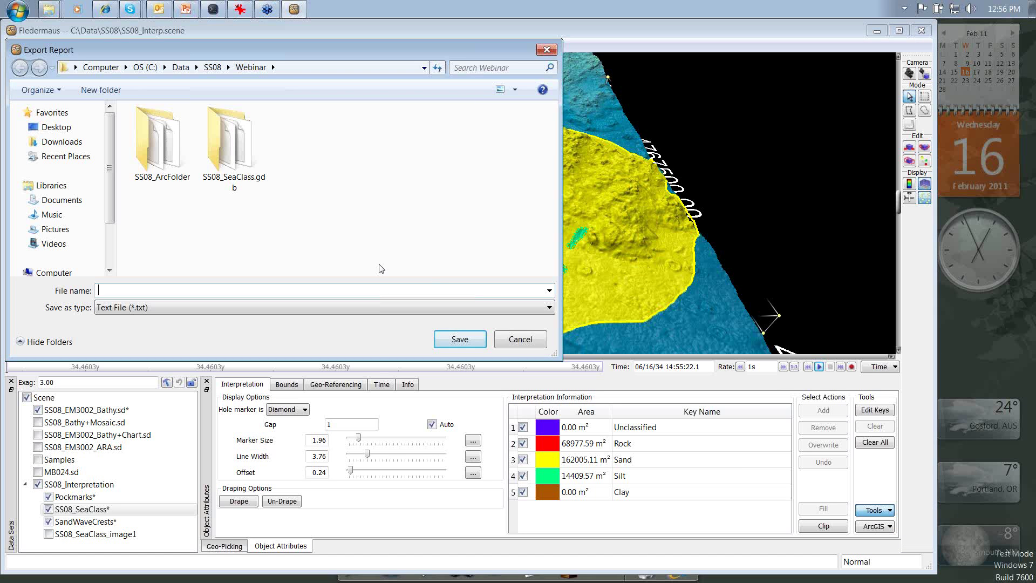
type("SS08")
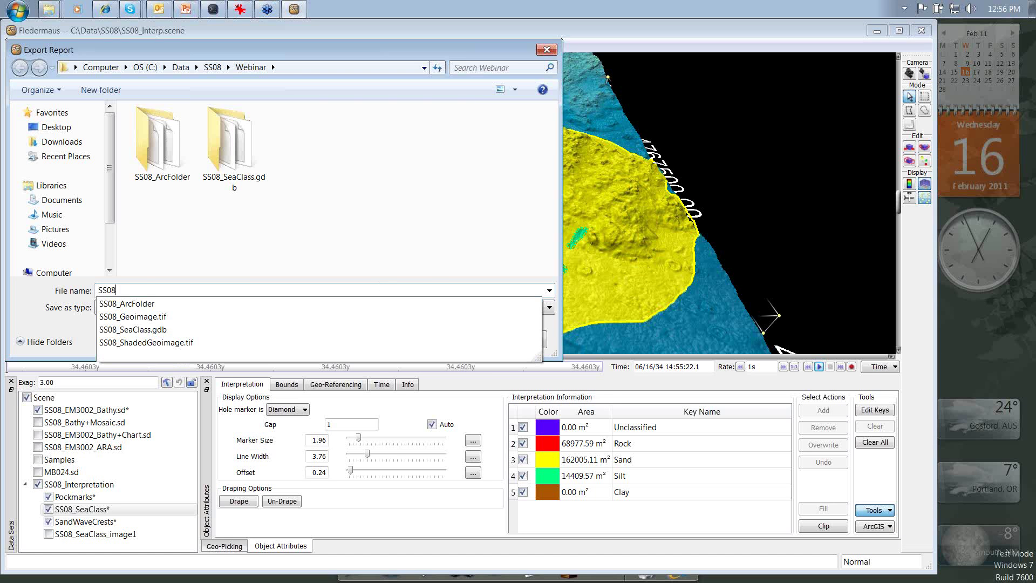
type("_Report")
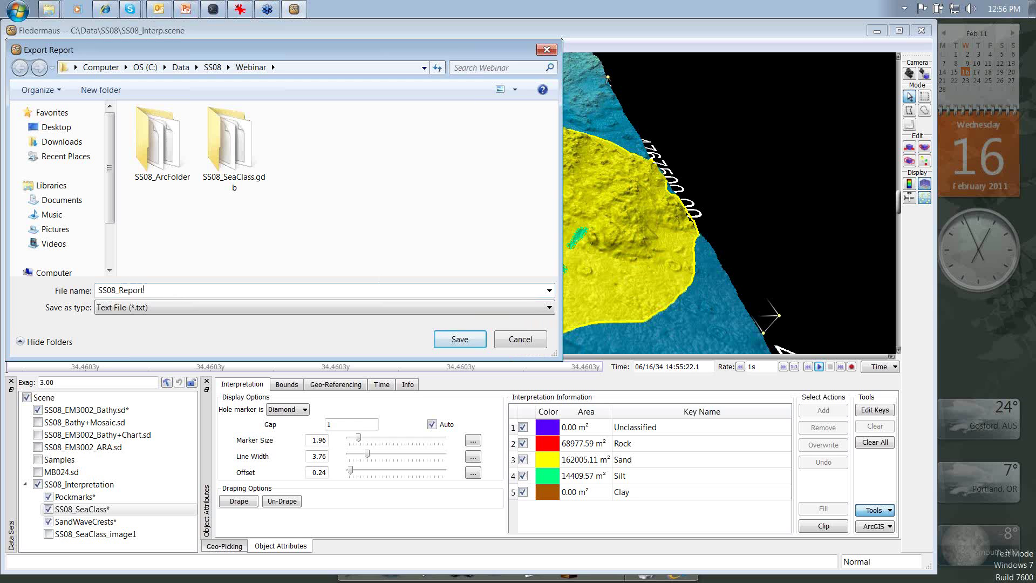
key("Return")
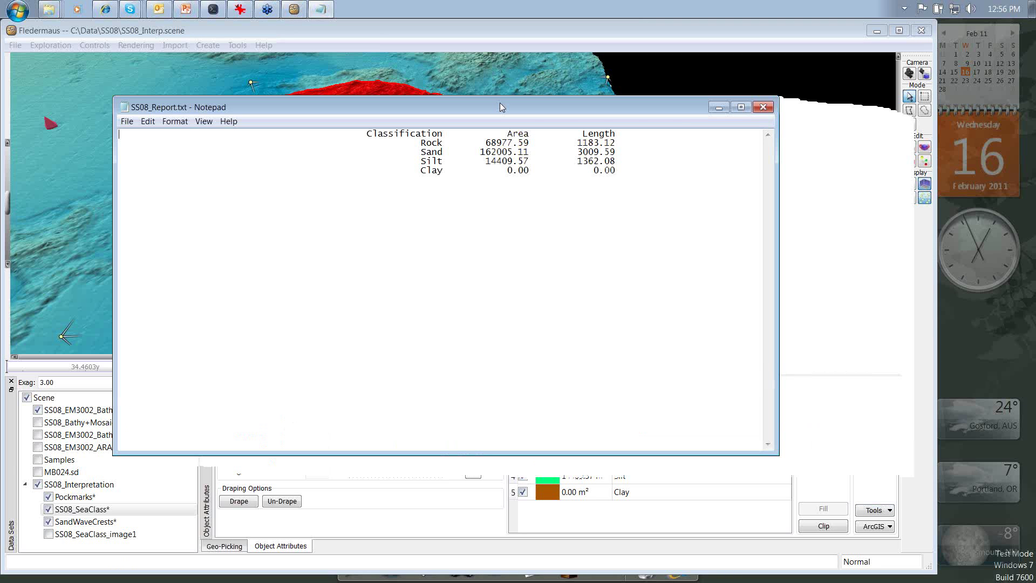
left_click_drag(500, 104, 451, 116)
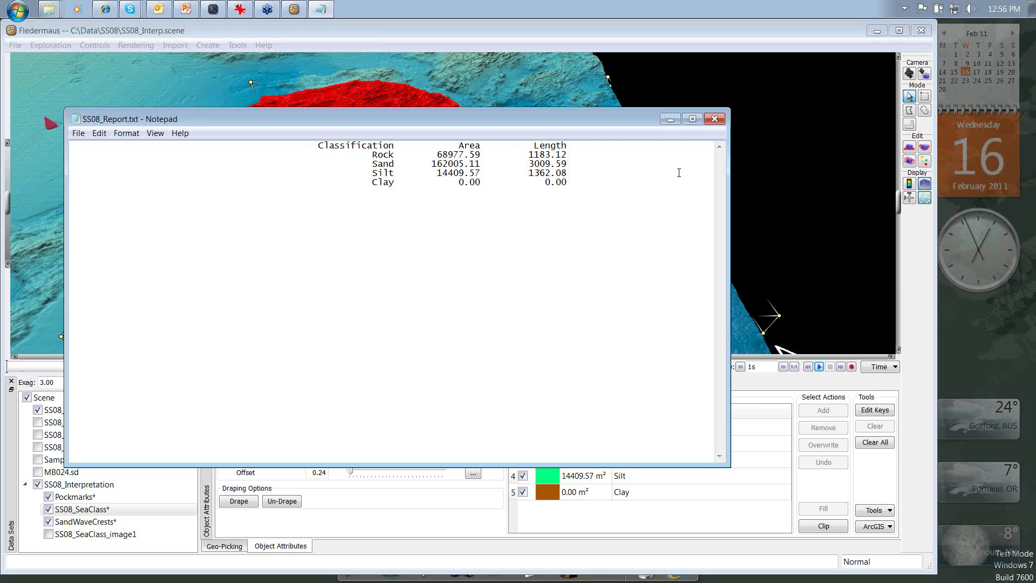
left_click(714, 119)
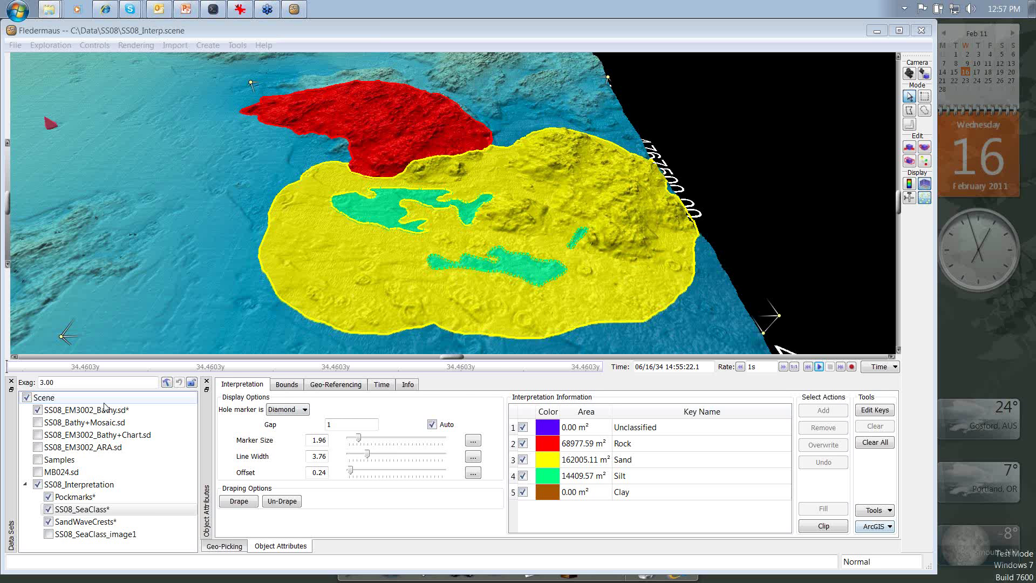
Check the ArcGIS tools offered for the SS08_EM3002_Bathy surface, Pockmarks, SandWaveCrests and SS08_SeaClass objects.
left_click(105, 409)
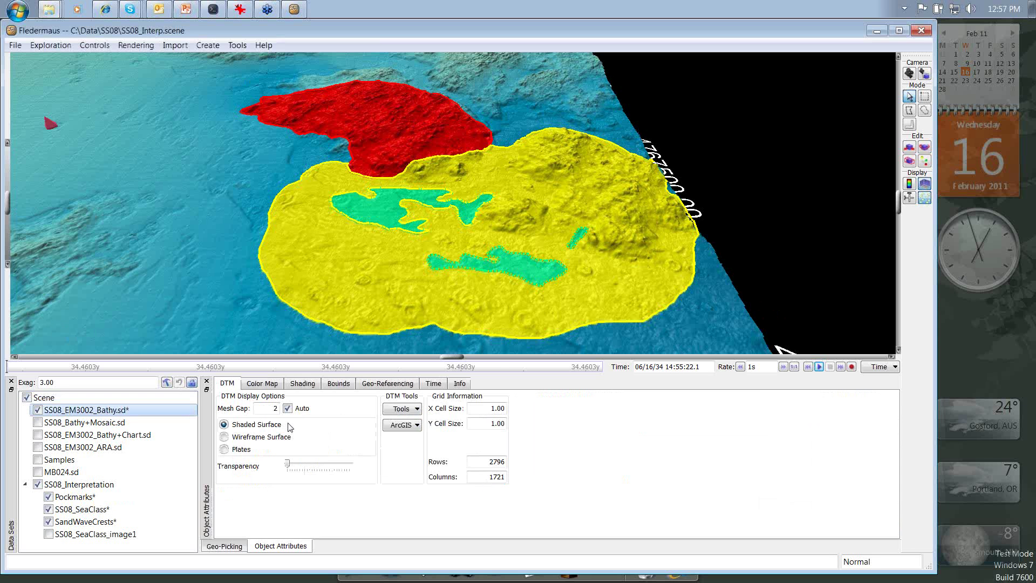
left_click(79, 500)
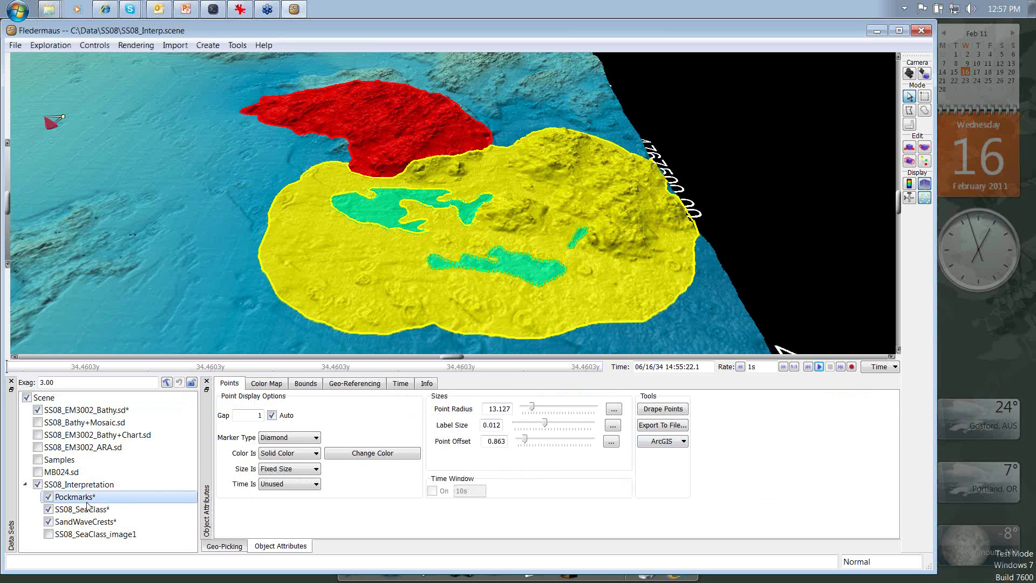
left_click(87, 521)
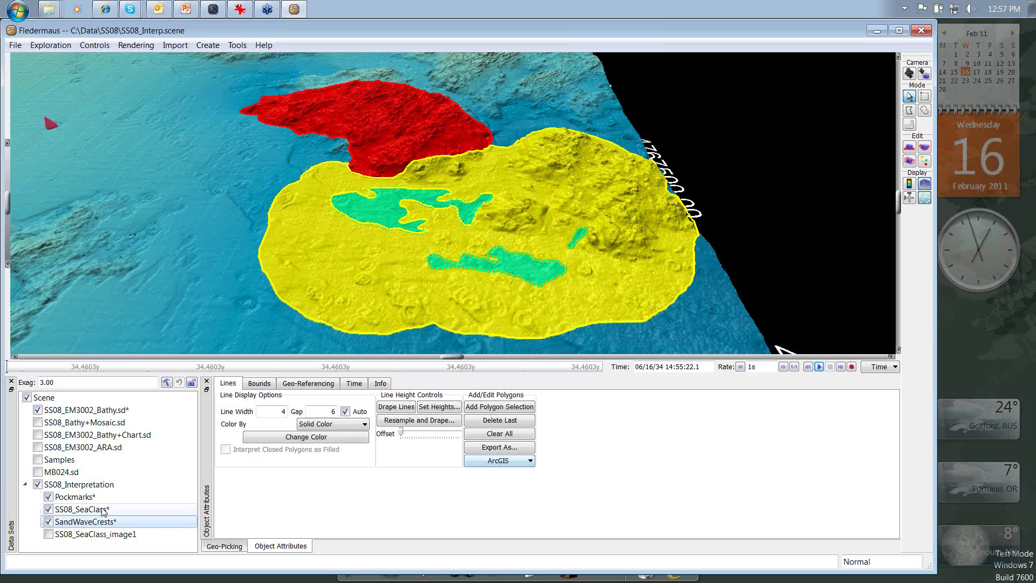
left_click(82, 509)
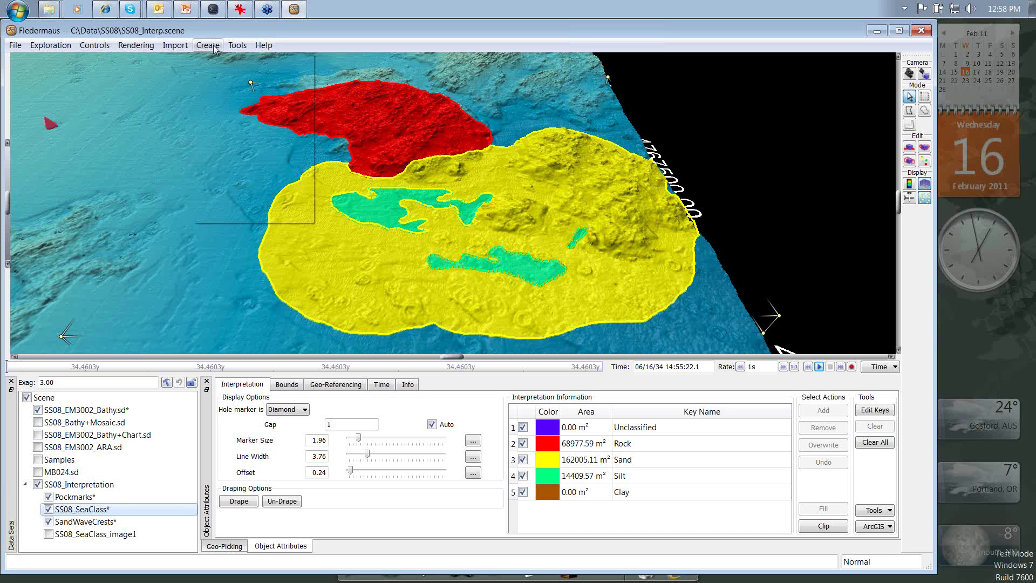
Create an Arc workspace object and move it out of the SS08_Interpretation group to the scene's main level.
key("alt+t")
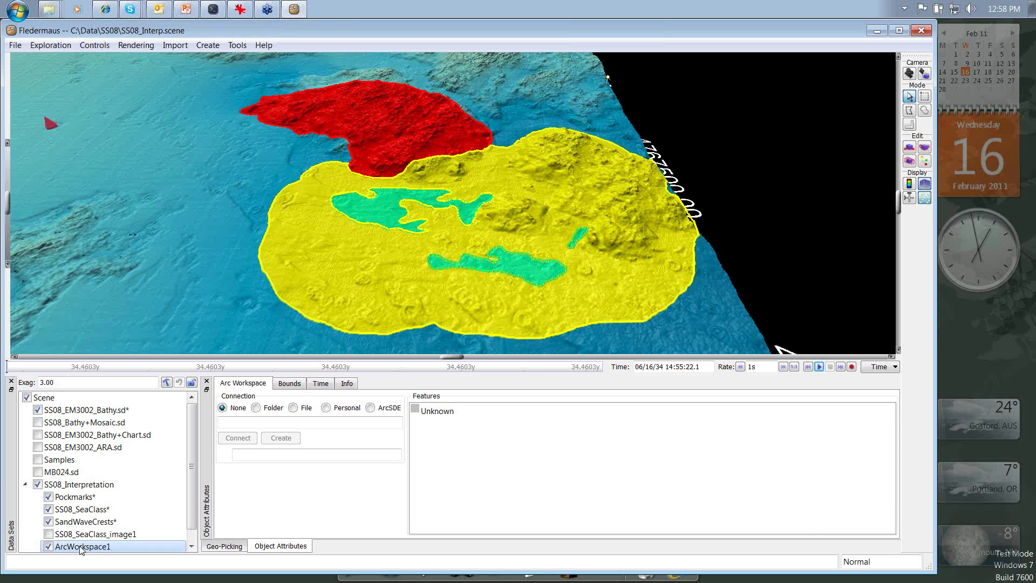
left_click_drag(81, 549, 75, 489)
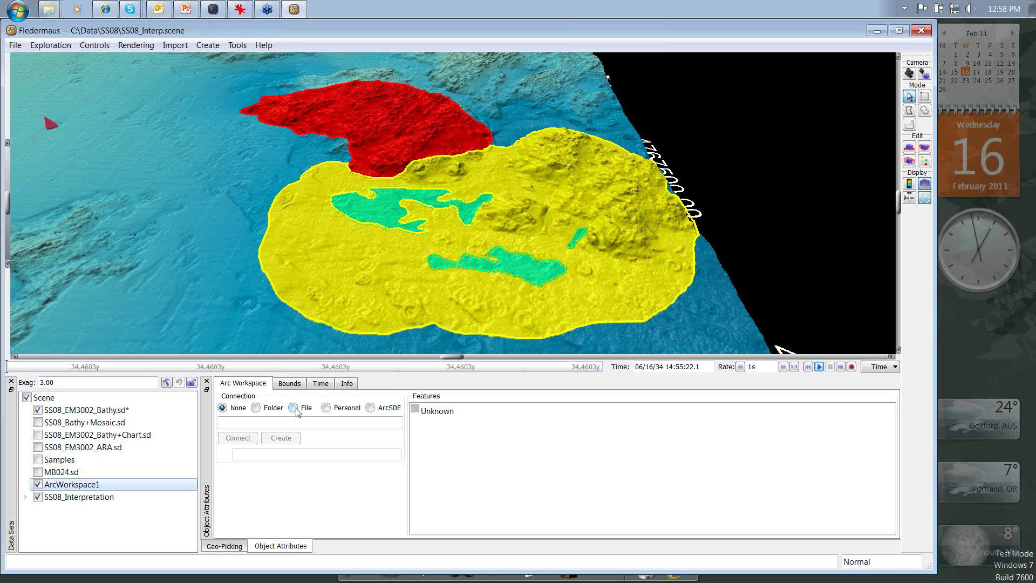
Create a file geodatabase named Webinar_Geodatabase in the Webinar folder for ArcWorkspace1 and connect the workspace to it.
left_click(294, 408)
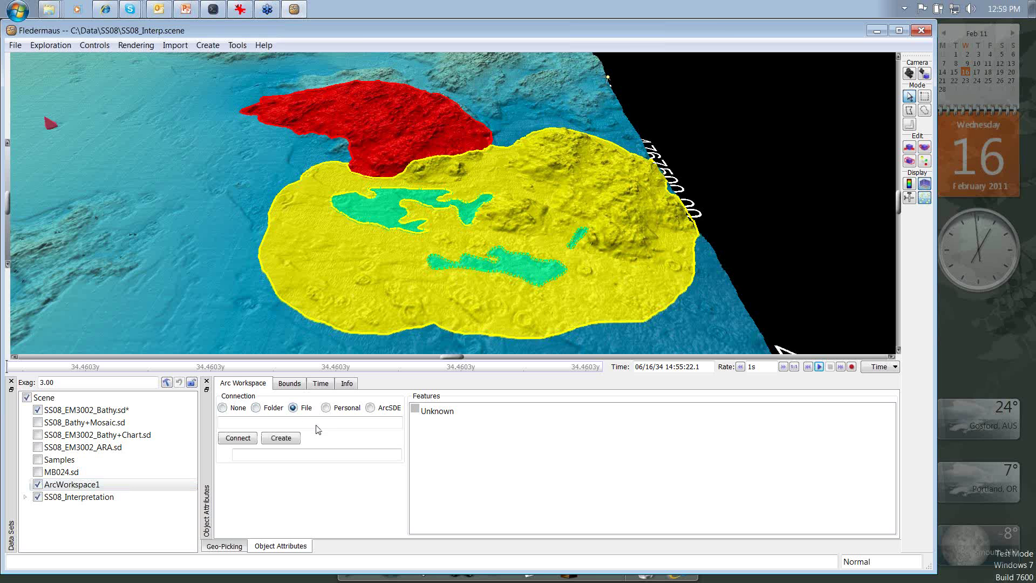
left_click(346, 410)
left_click(302, 411)
left_click(288, 439)
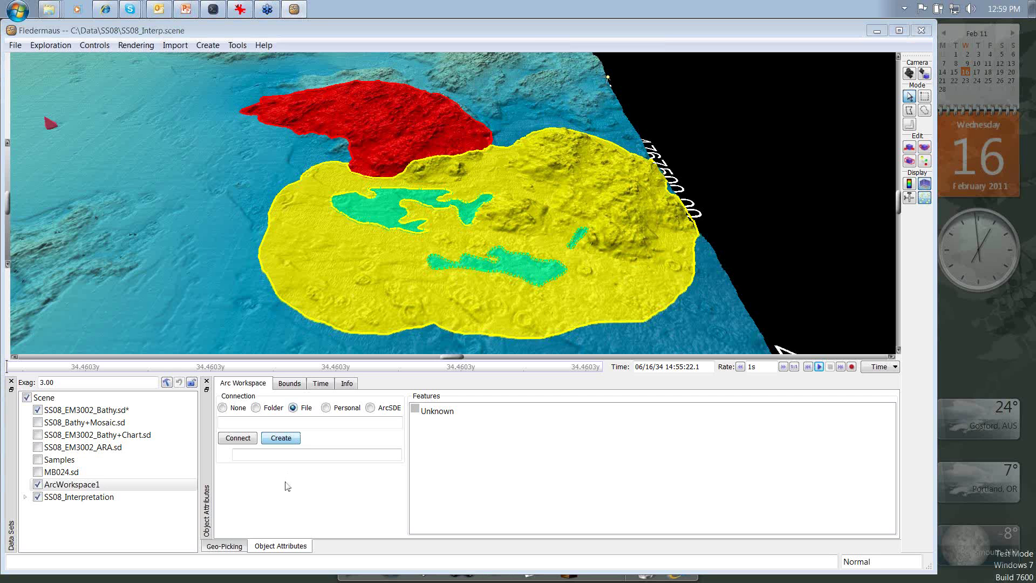
type("Web")
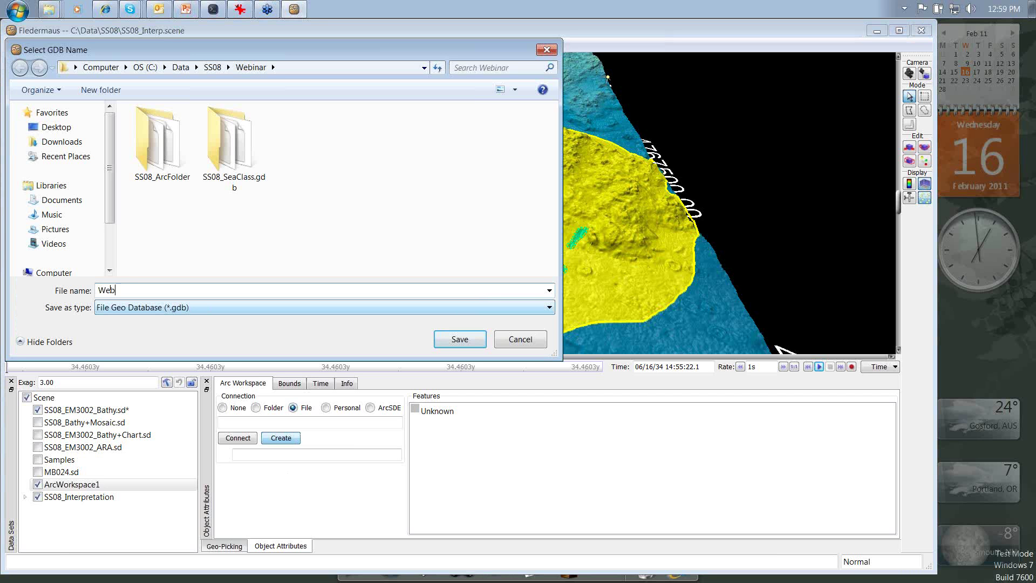
type("inar_Geodatabase")
left_click(439, 338)
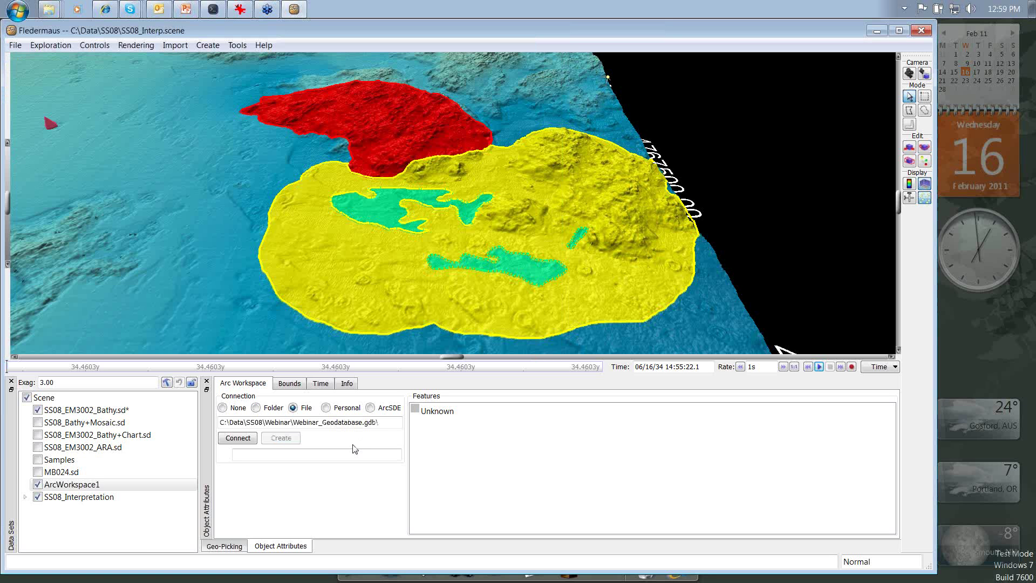
left_click(238, 439)
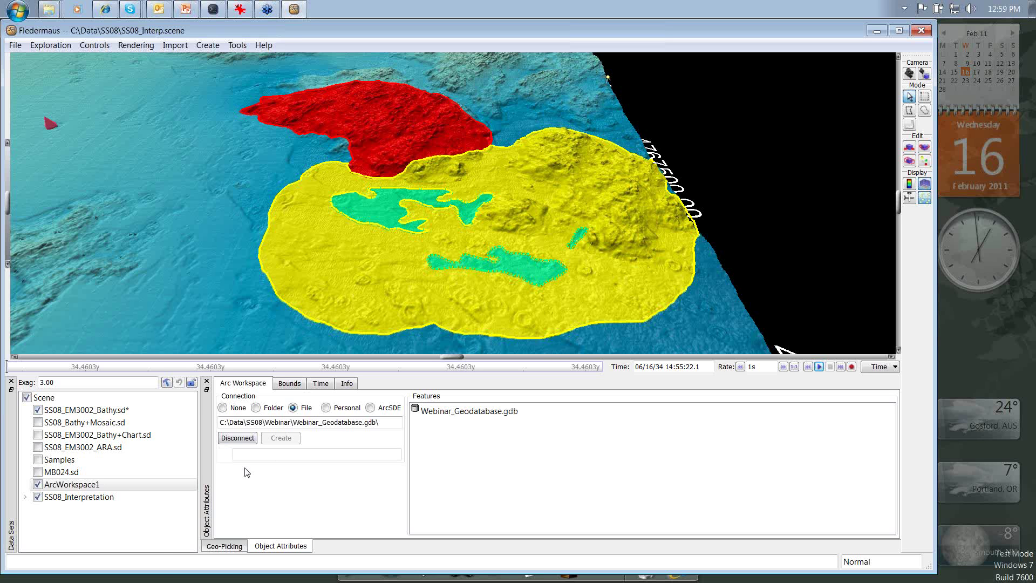
Transfer the SS08_SeaClass interpretation through ArcWorkspace1 into Webinar_Geodatabase.gdb under the name SS08SeaClass.
left_click(111, 483)
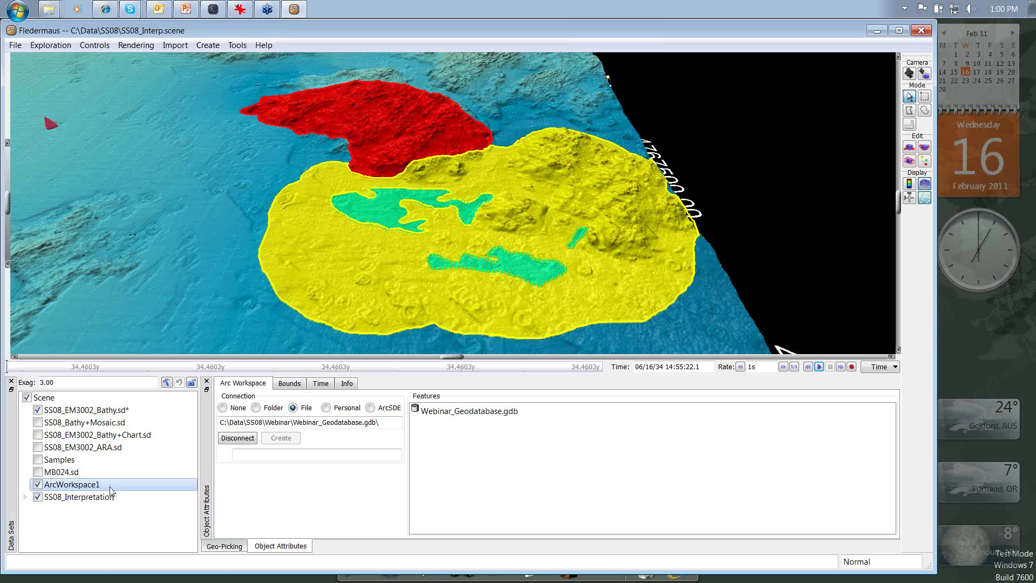
left_click(26, 497)
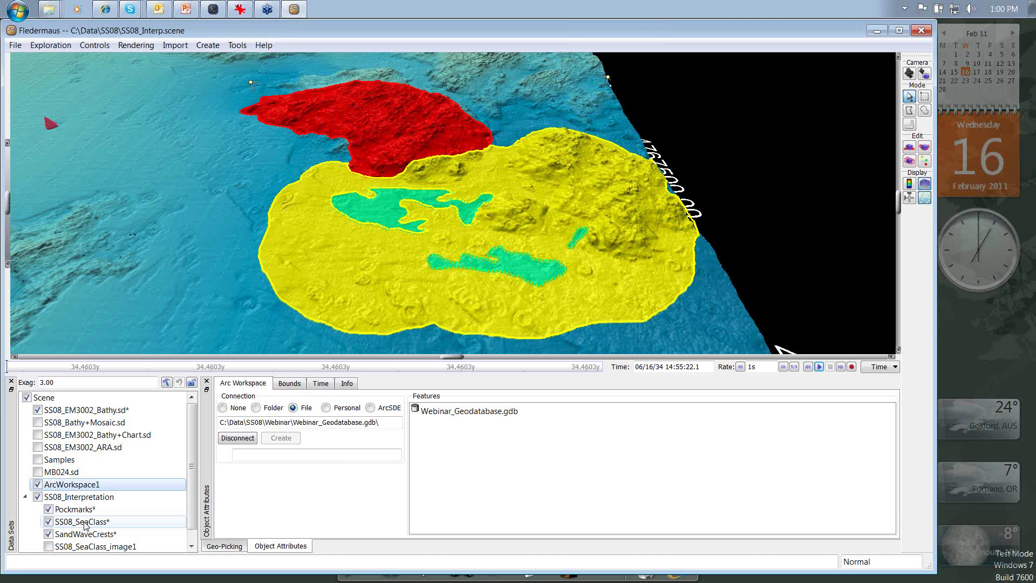
left_click(84, 522)
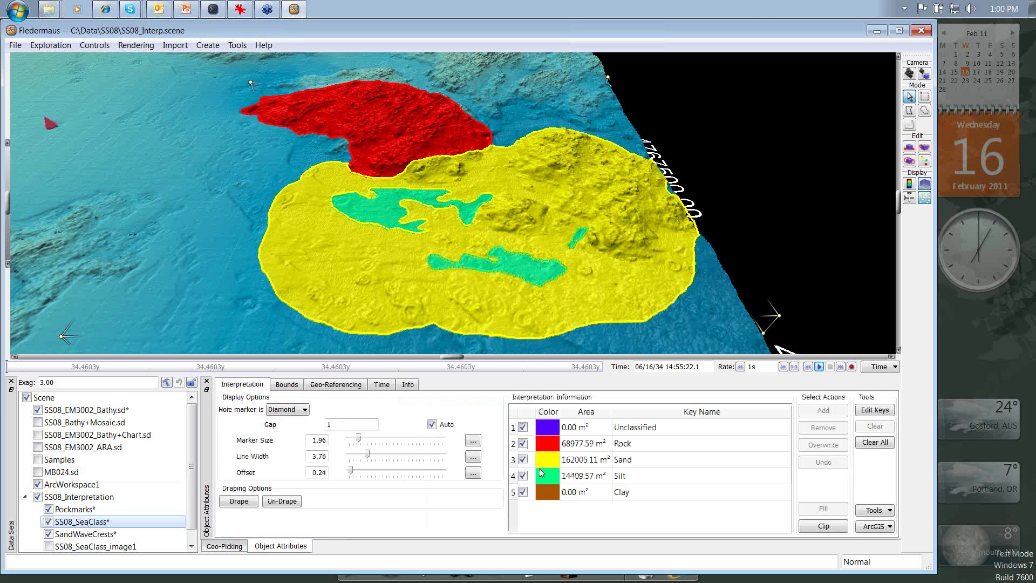
left_click(875, 527)
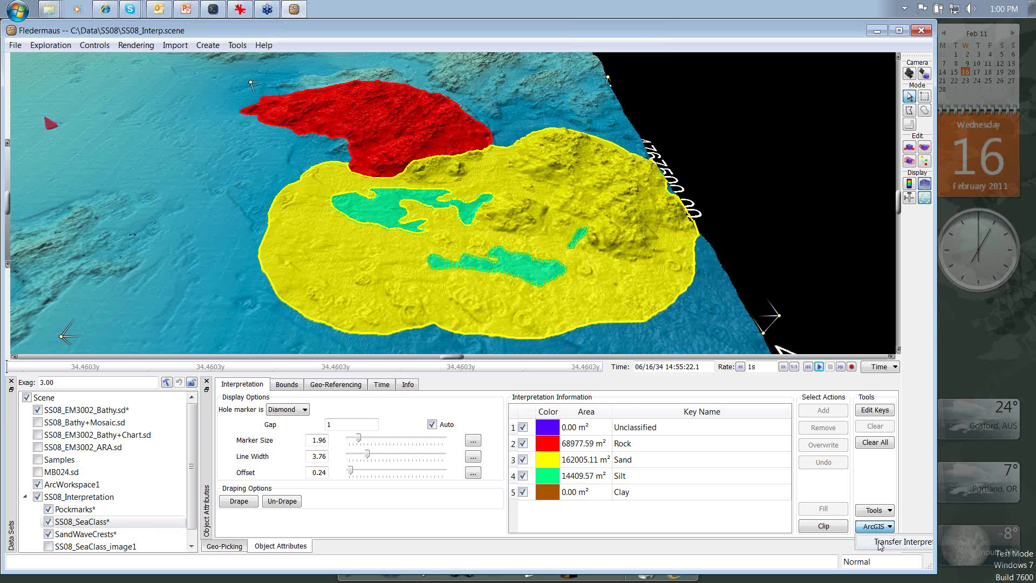
left_click(879, 542)
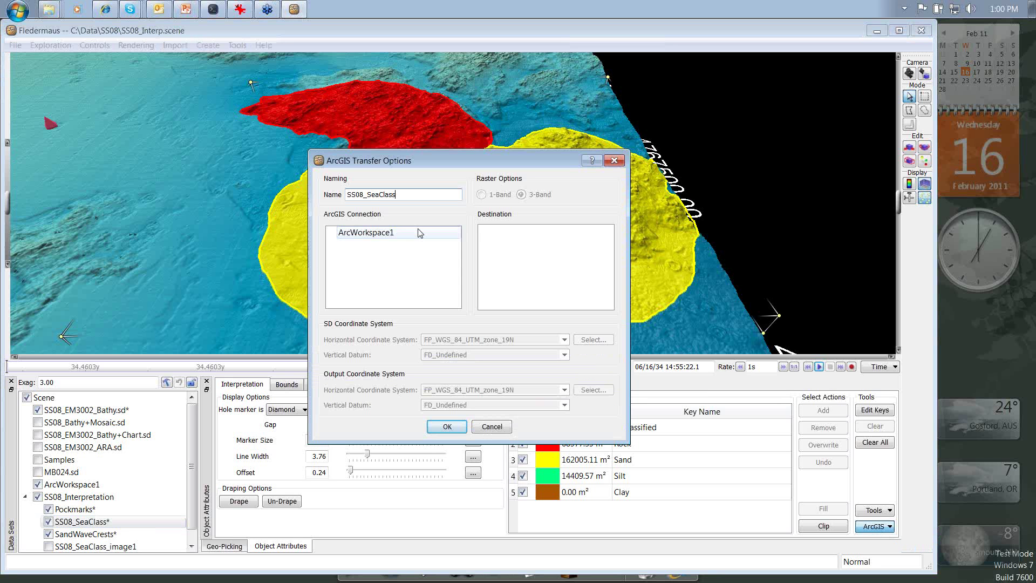
key("BackSpace")
left_click(353, 234)
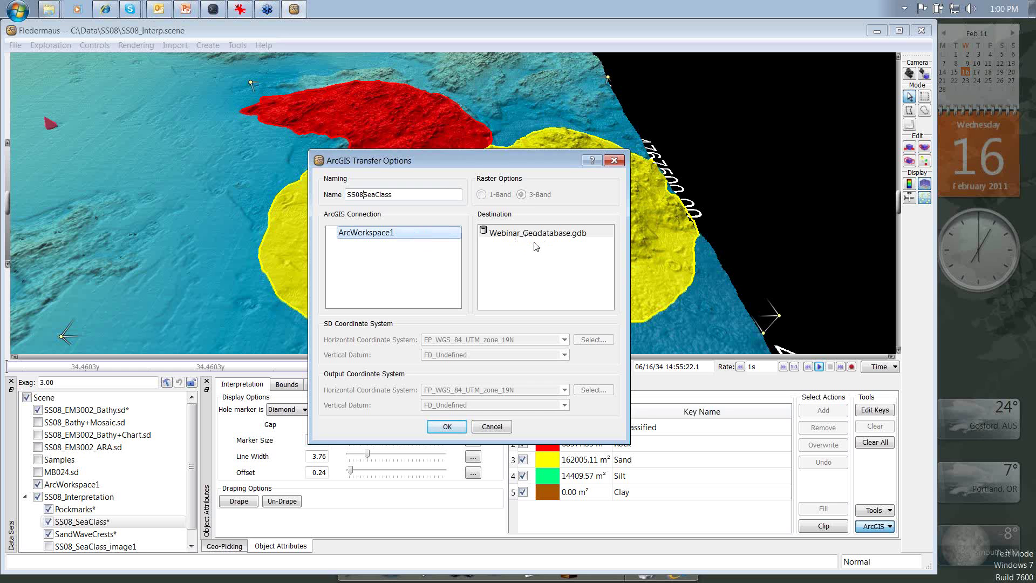
left_click(452, 427)
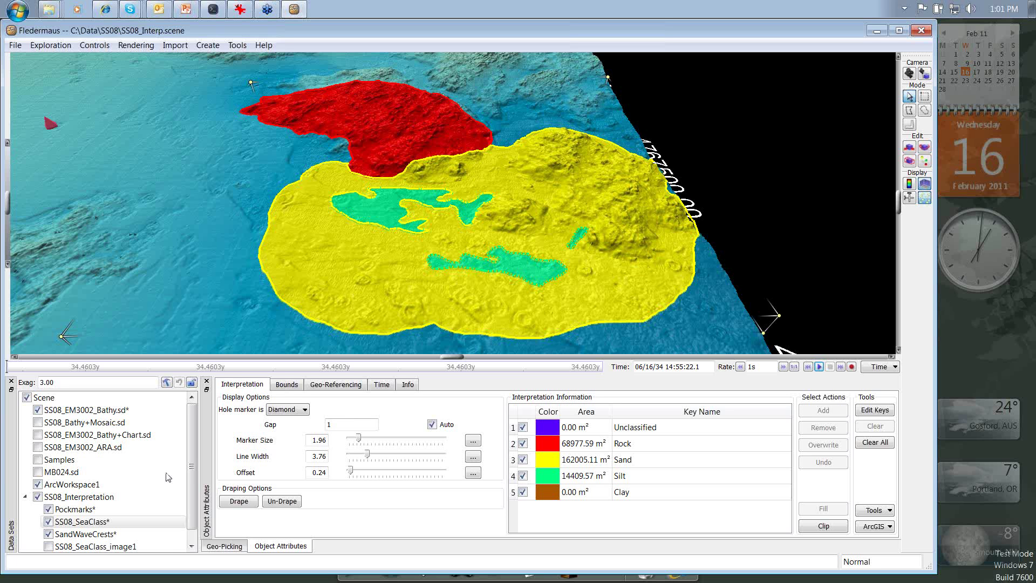
Remove the SS08_SeaClass object from the scene.
left_click(103, 523)
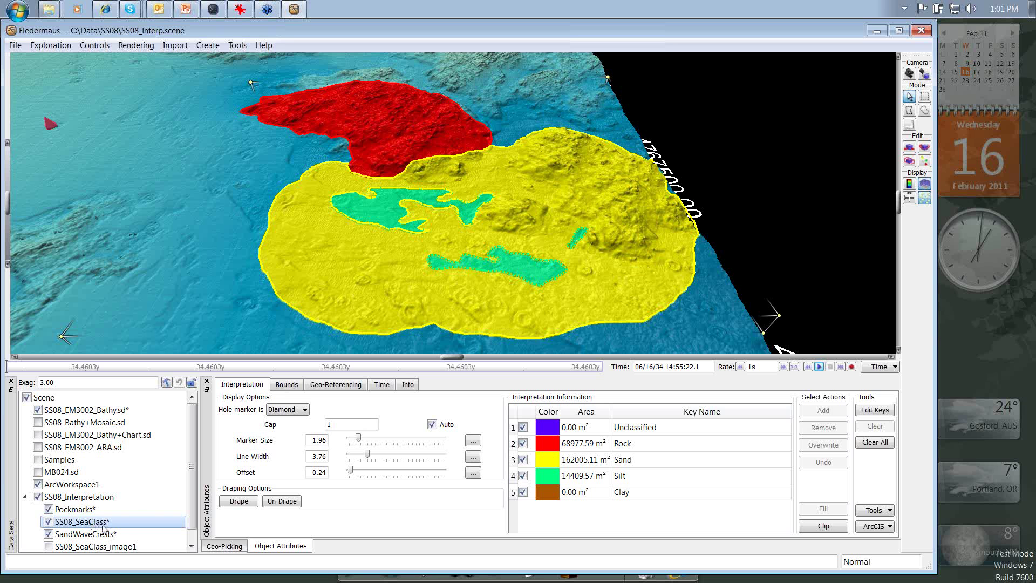
right_click(102, 527)
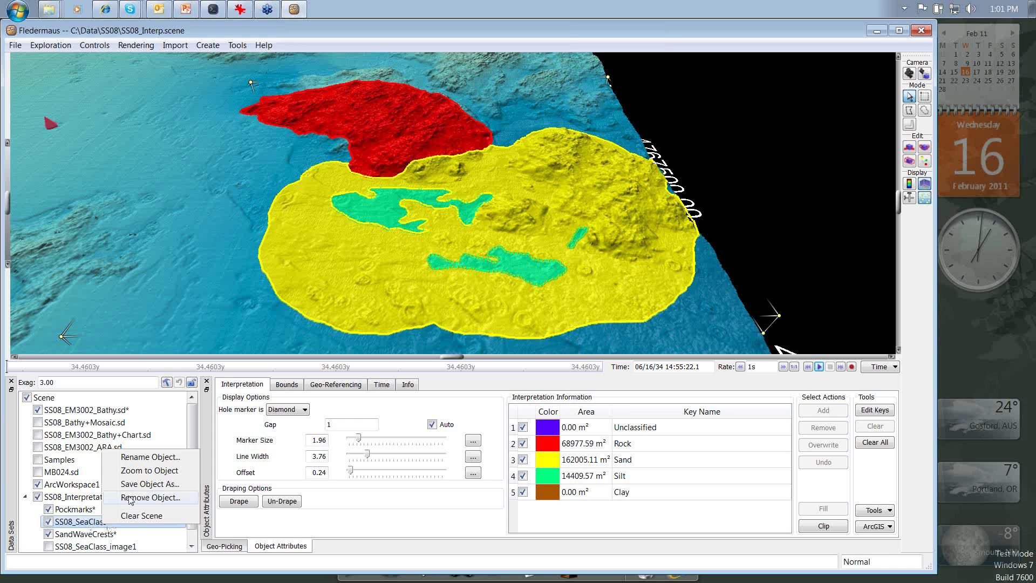
left_click(130, 498)
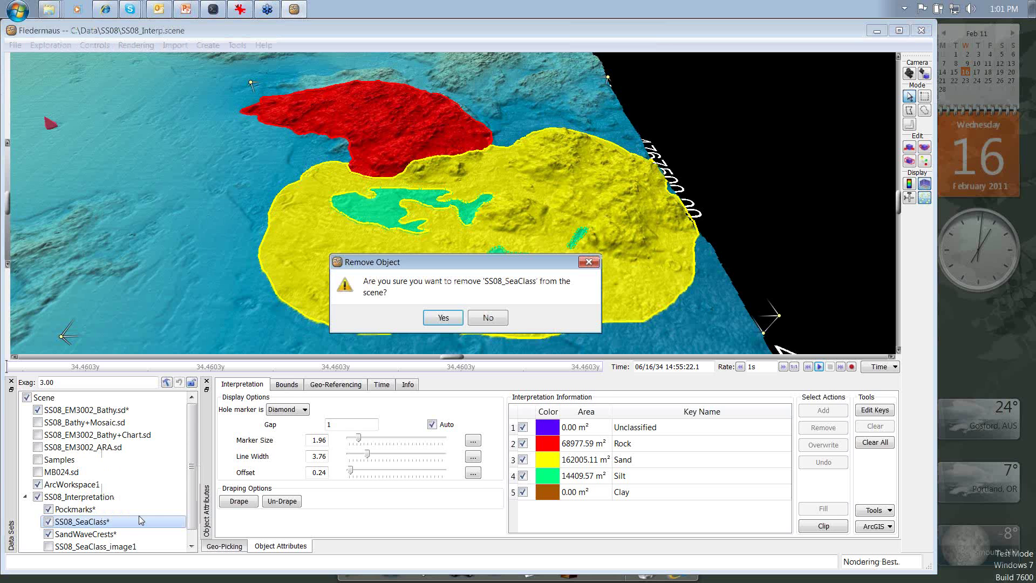
key("Return")
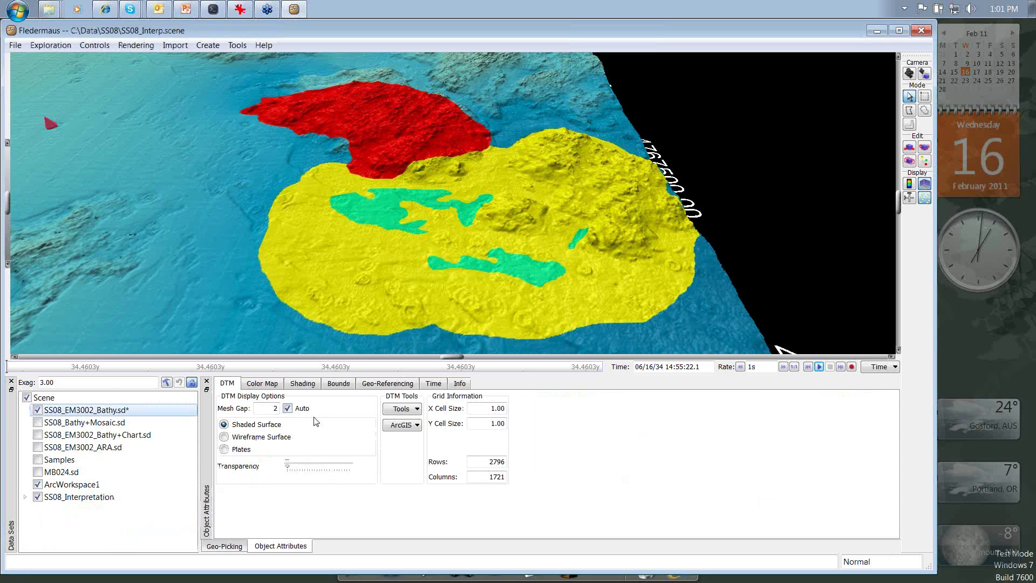
Reapply the colour map to the SS08_EM3002_Bathy surface over its full data range and expand the SS08_Interpretation group.
left_click(262, 383)
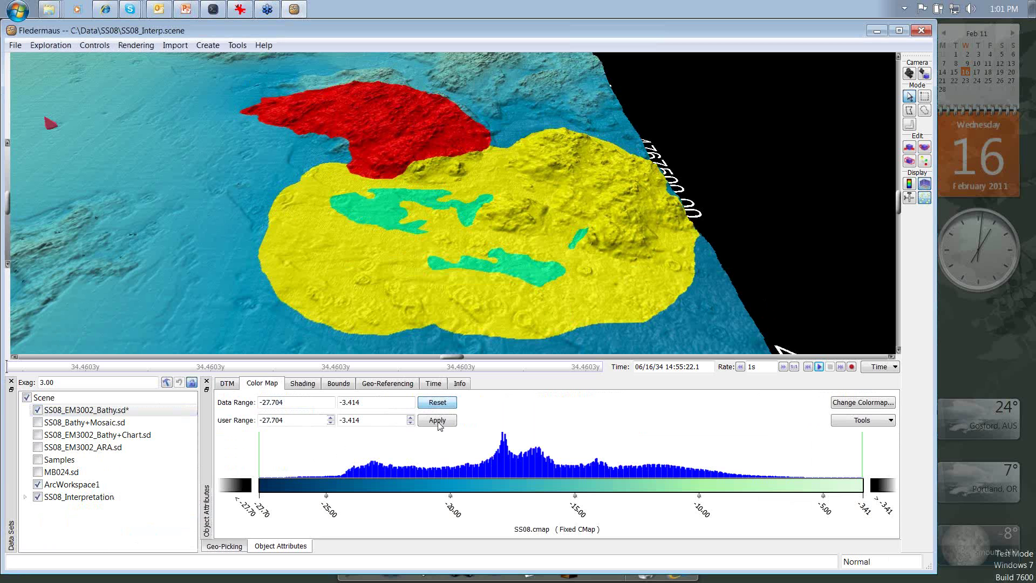
left_click(438, 420)
left_click(25, 496)
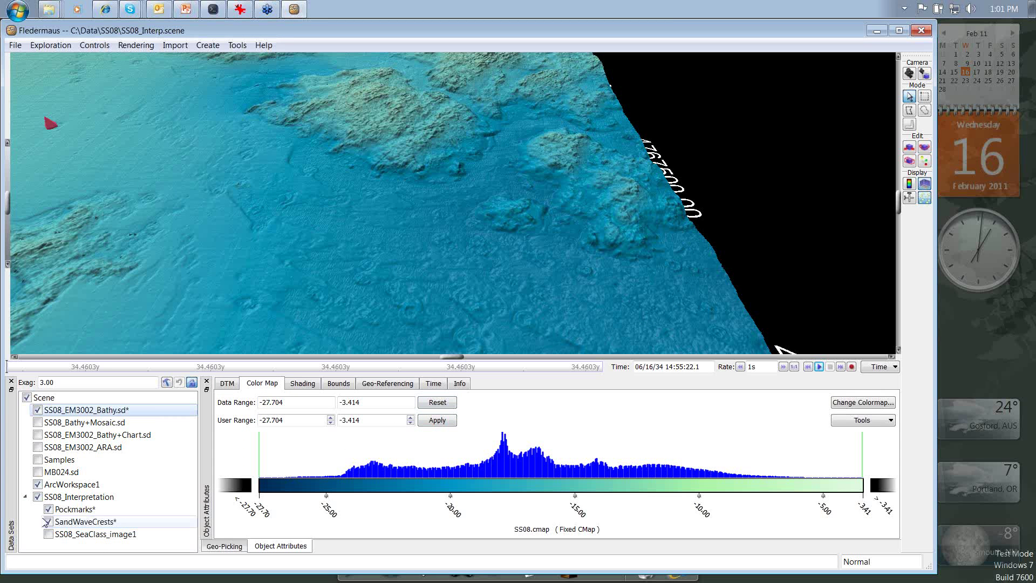
left_click(48, 508)
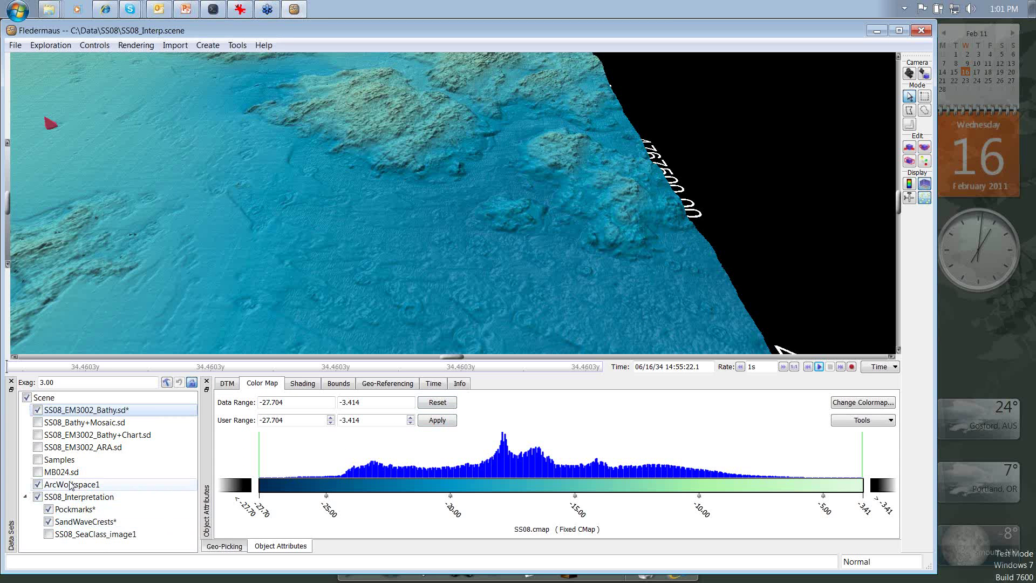
Start loading the SS08SeaClass feature from Webinar_Geodatabase.gdb into the scene through ArcWorkspace1, with Interpretation as the load type.
left_click(71, 484)
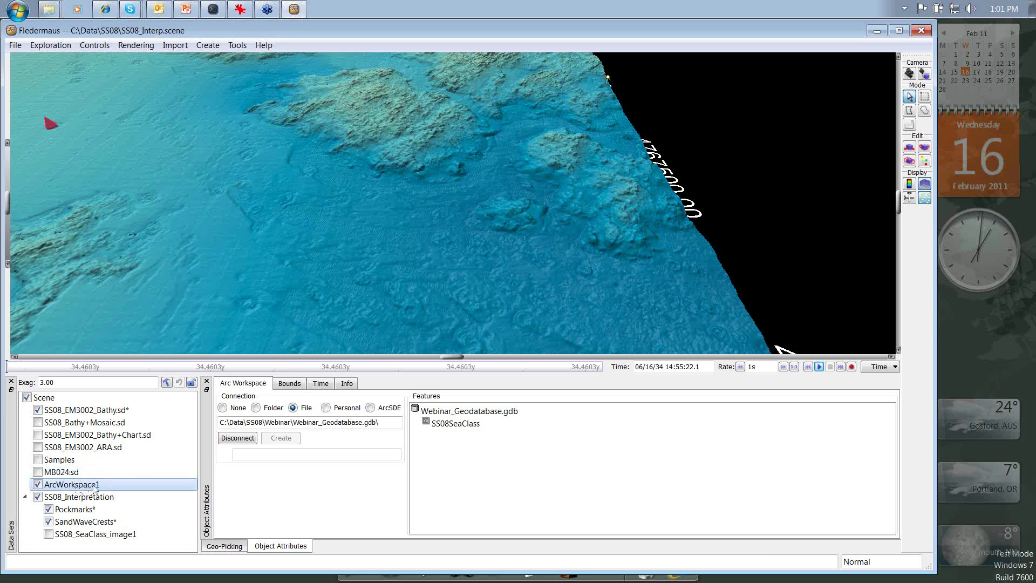
left_click(453, 425)
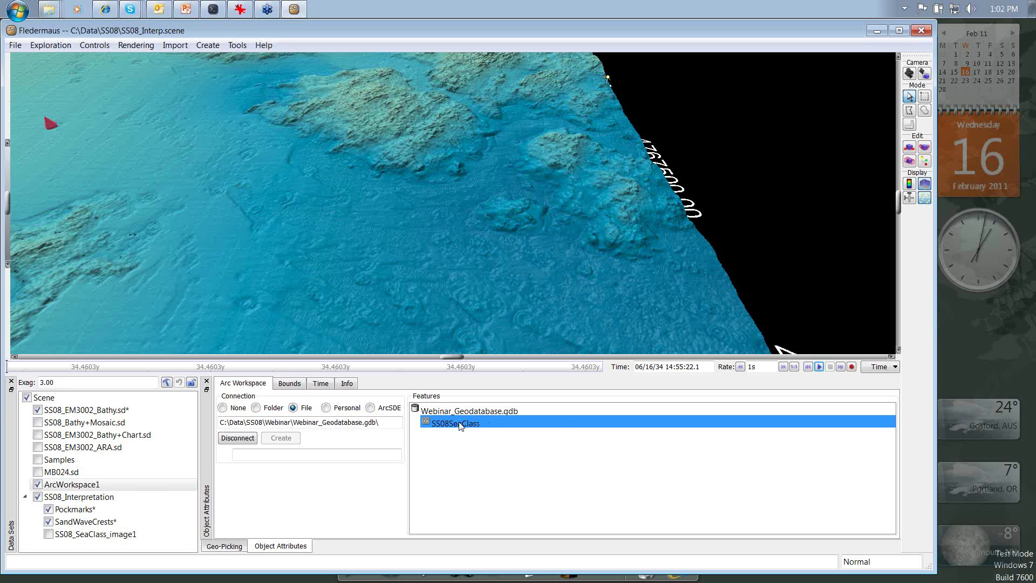
right_click(461, 425)
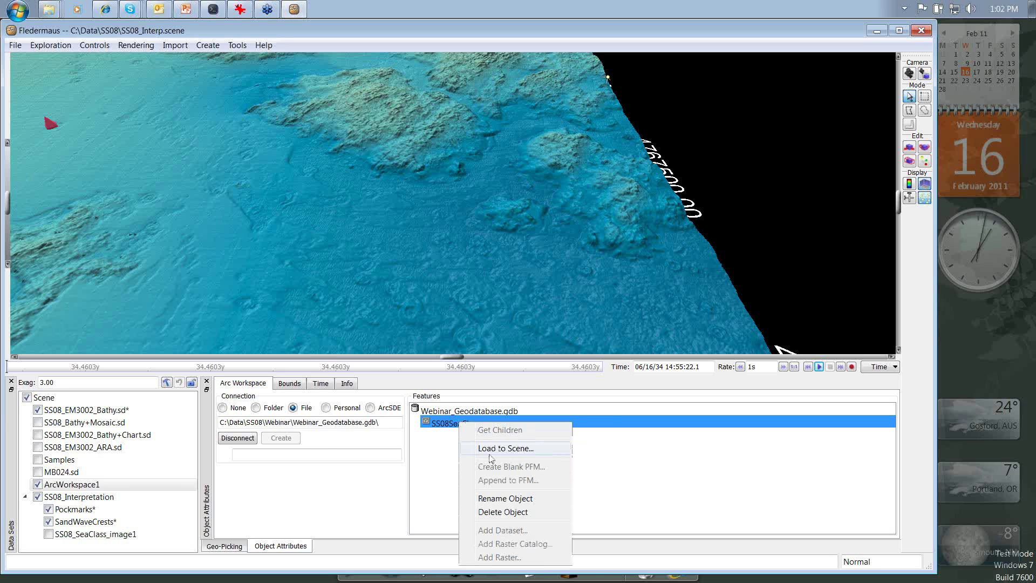
left_click(491, 449)
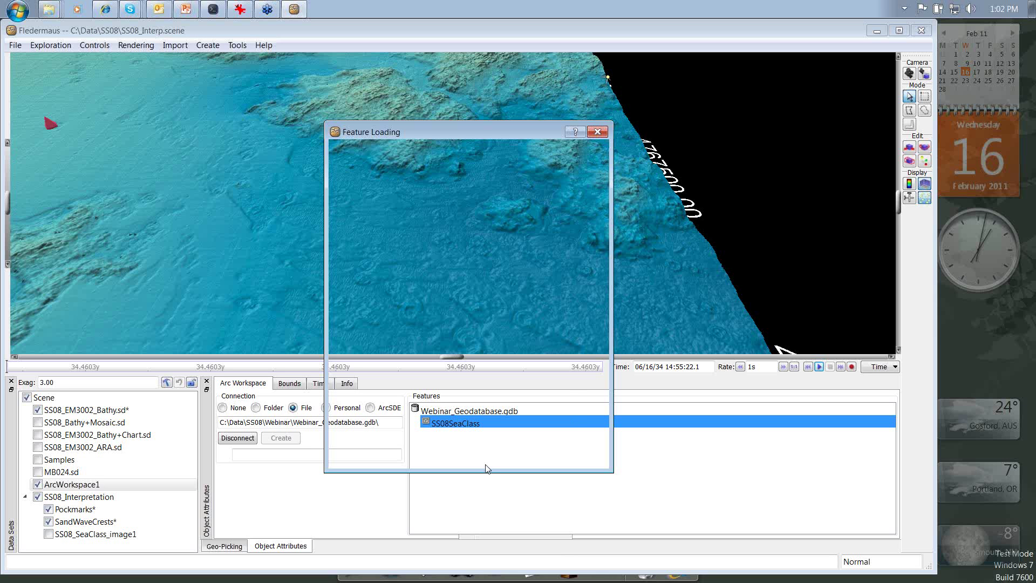
left_click(402, 182)
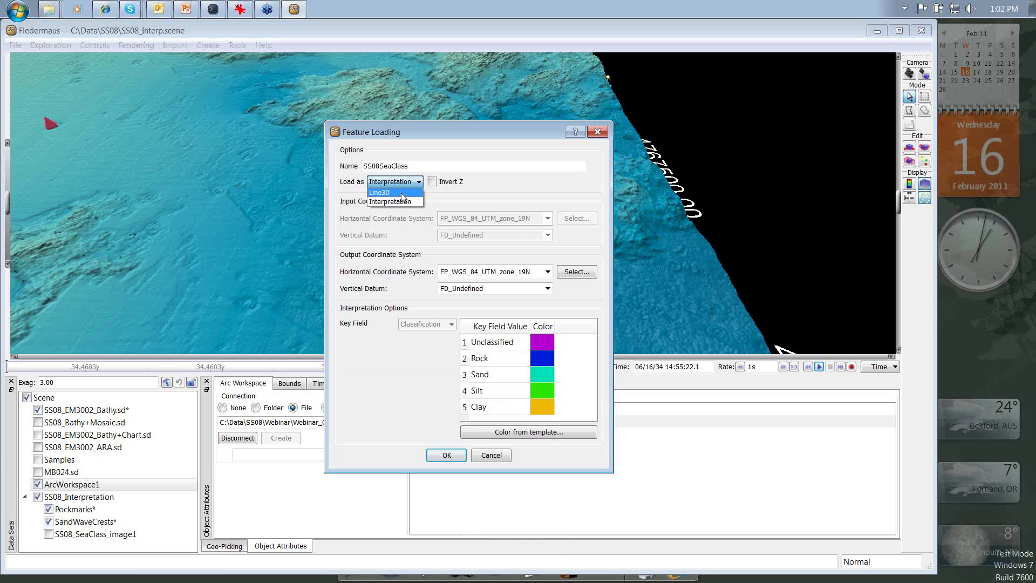
left_click(400, 202)
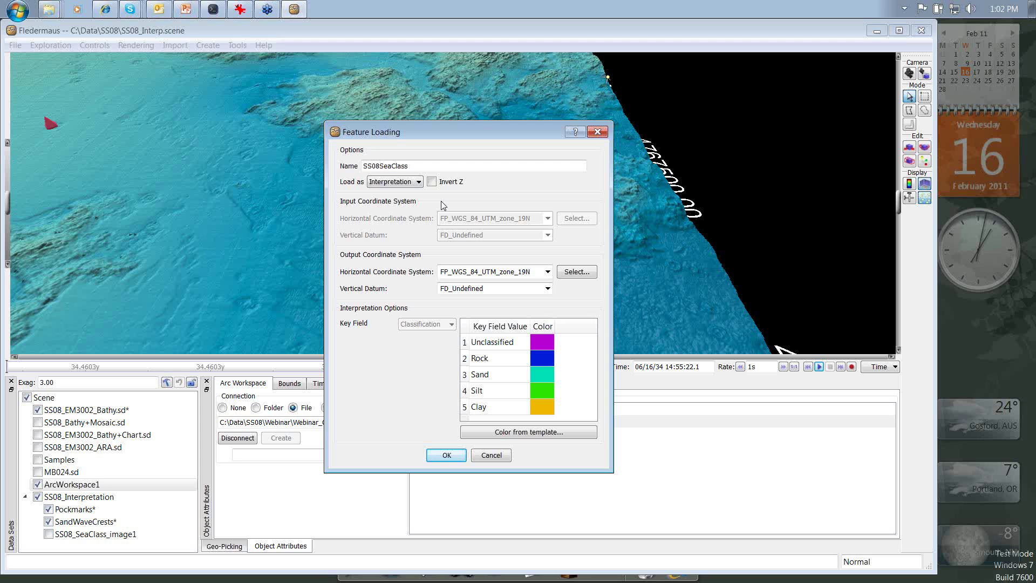
left_click(416, 183)
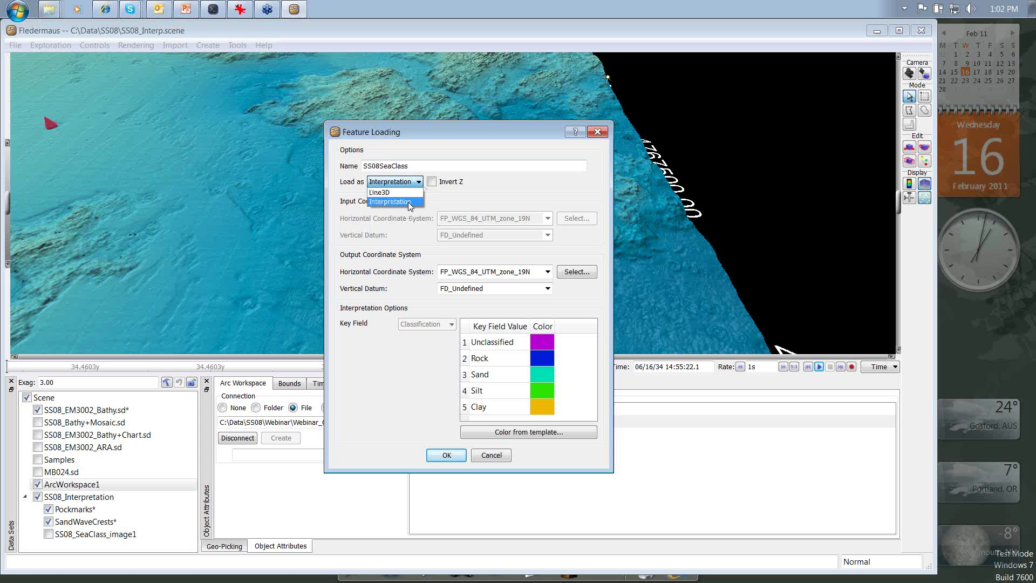
left_click(408, 203)
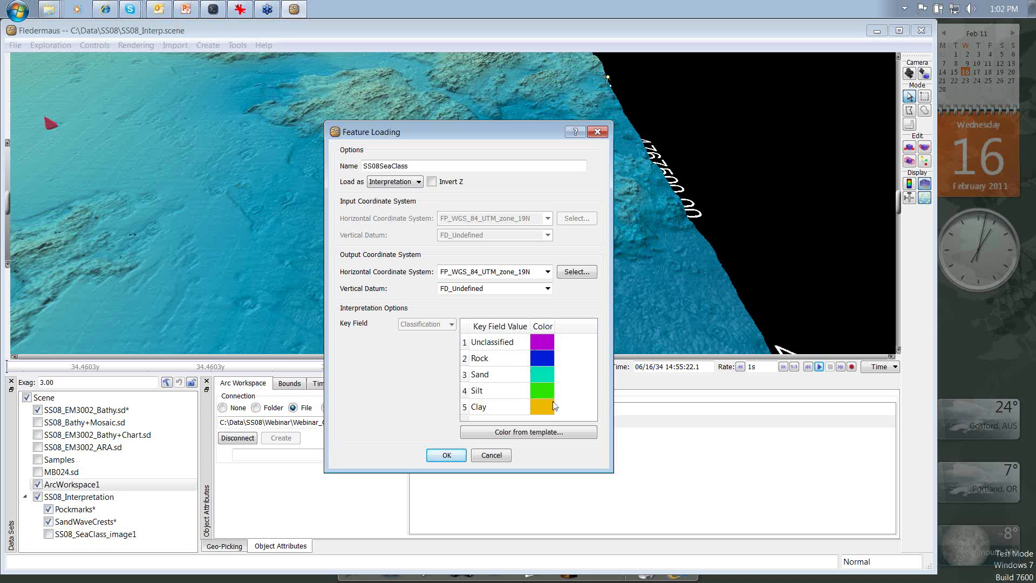
Apply the class colours from the Interp_Template2.sd template in the SS08 folder and load the SS08SeaClass feature.
left_click(532, 438)
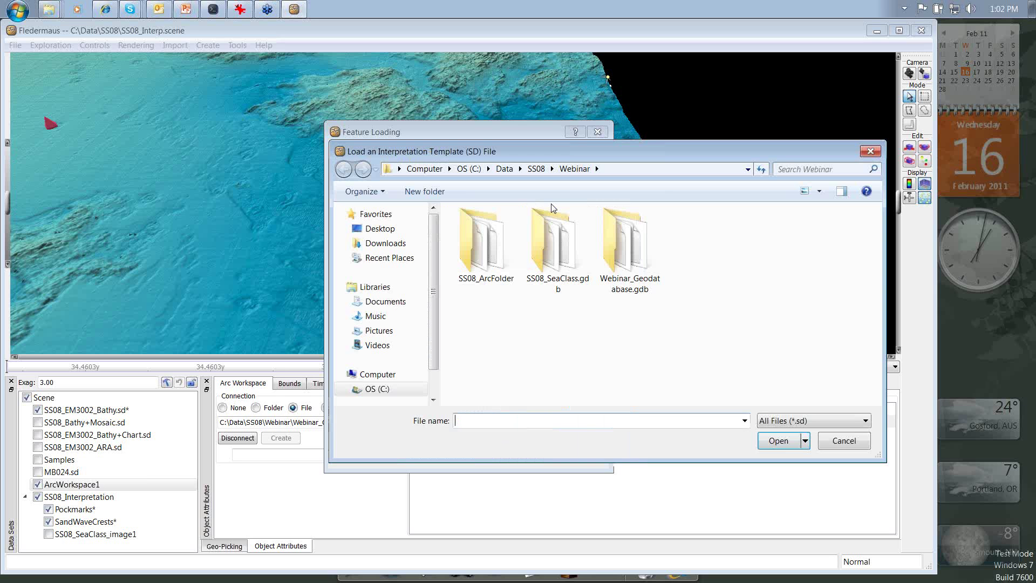
left_click(536, 168)
left_click(500, 304)
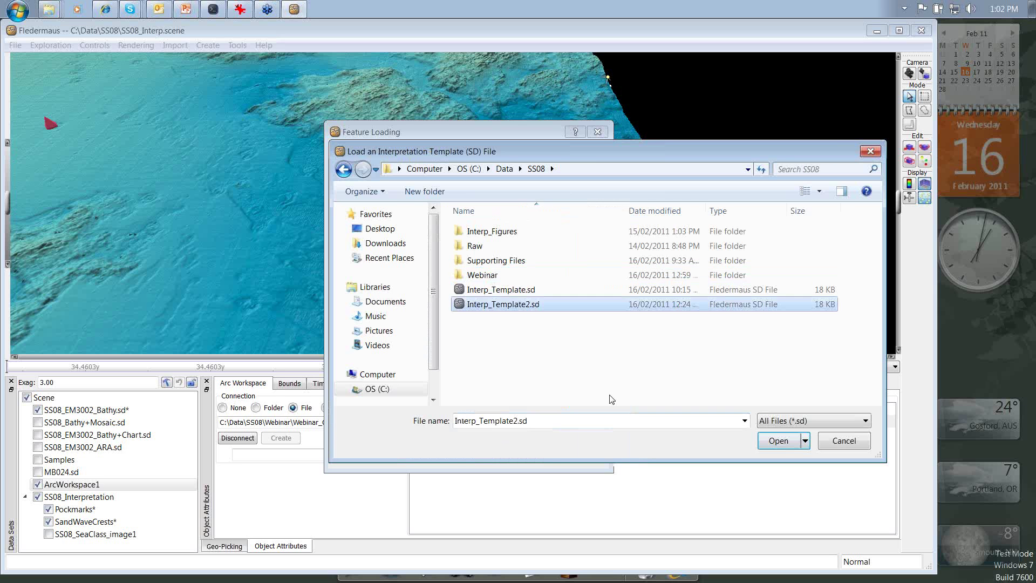
left_click(777, 440)
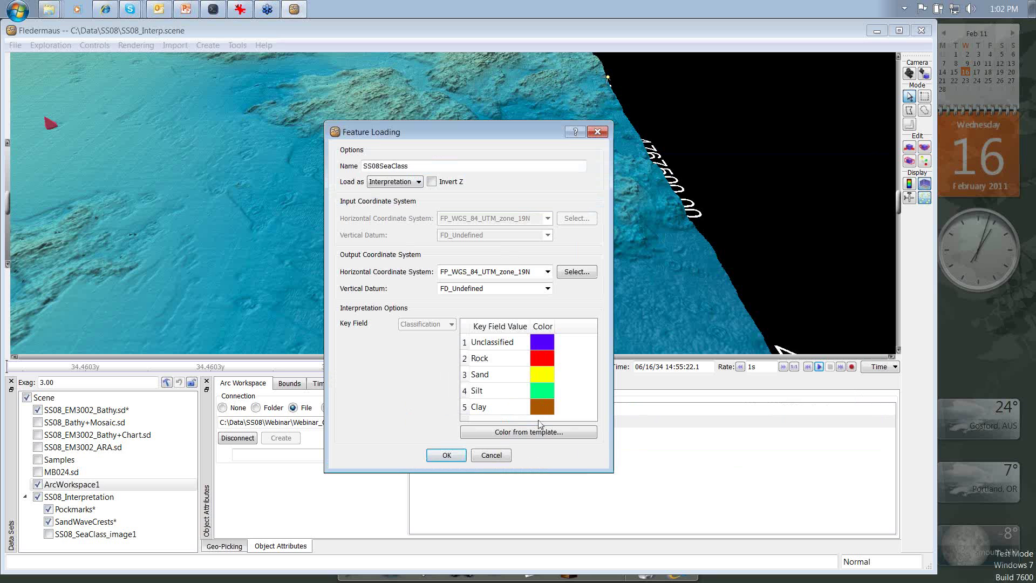
left_click(447, 456)
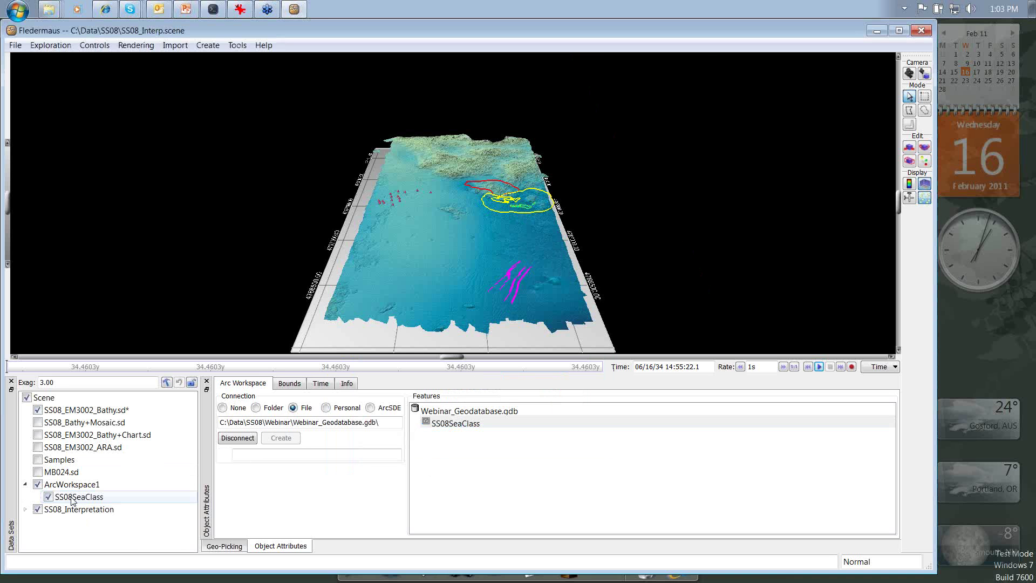
Drape the loaded SS08SeaClass interpretation onto the bathymetry surface.
left_click(73, 497)
left_click(25, 510)
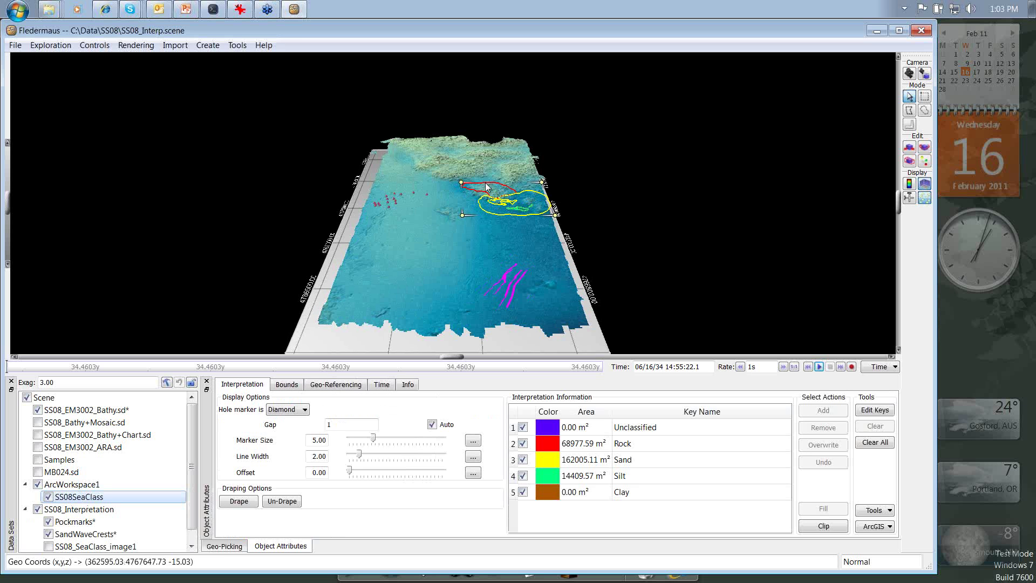
right_click_drag(486, 186, 503, 225)
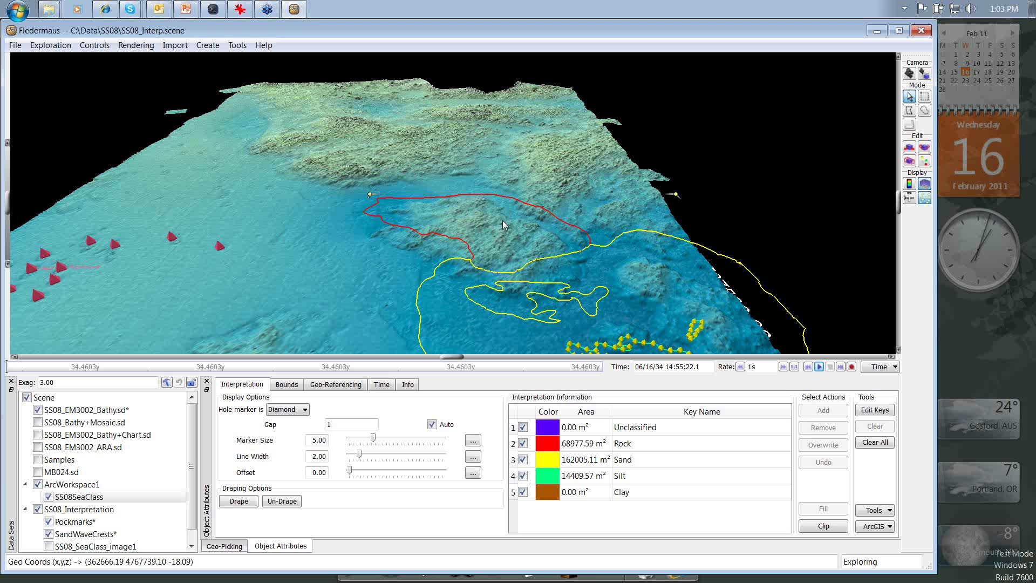
left_click_drag(503, 220, 523, 252)
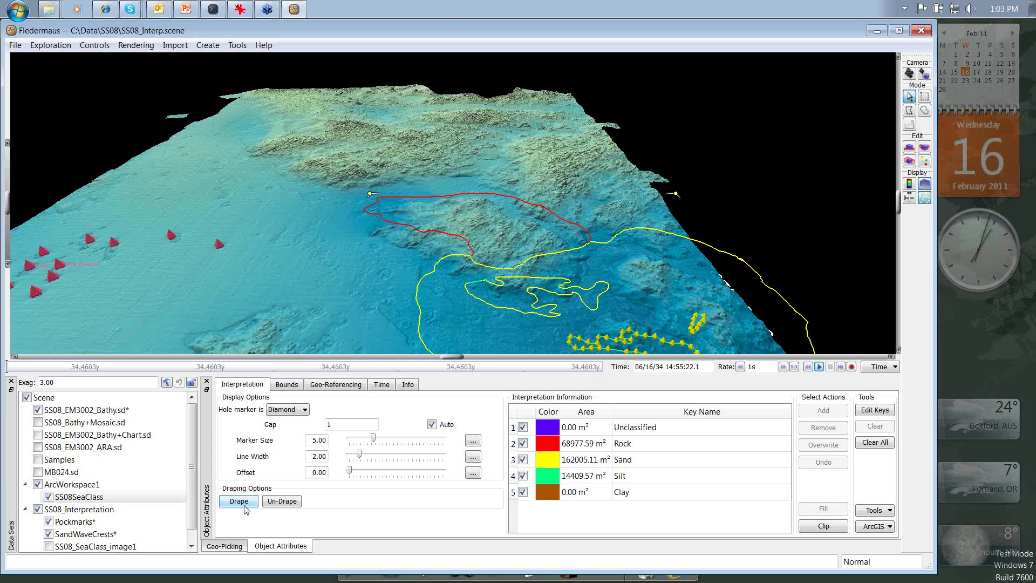
left_click(240, 501)
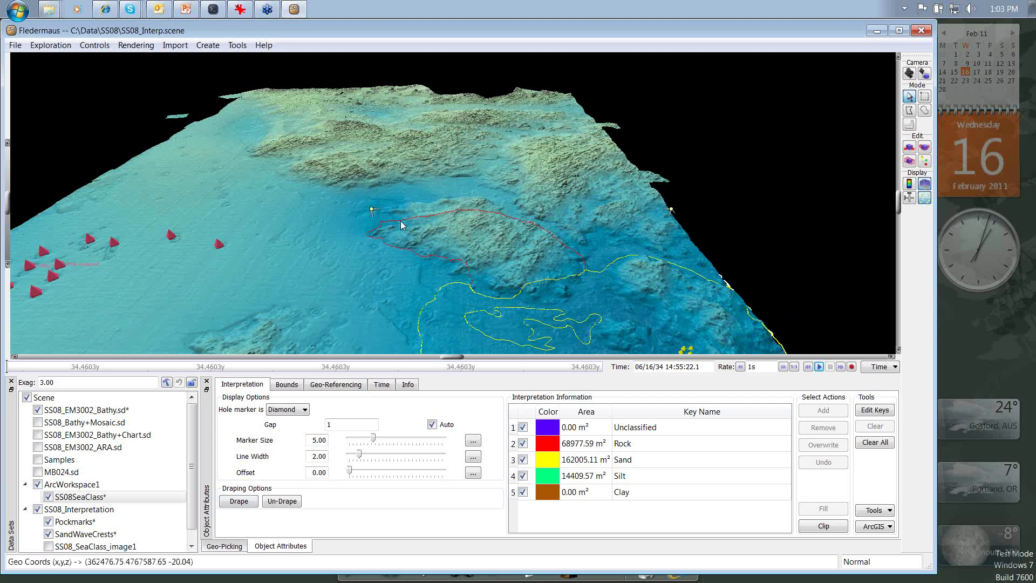
Extend the Rock class of SS08SeaClass by adding a freehand area along the outer edge of the rocky outcrop.
scroll(529, 194, "up", 3)
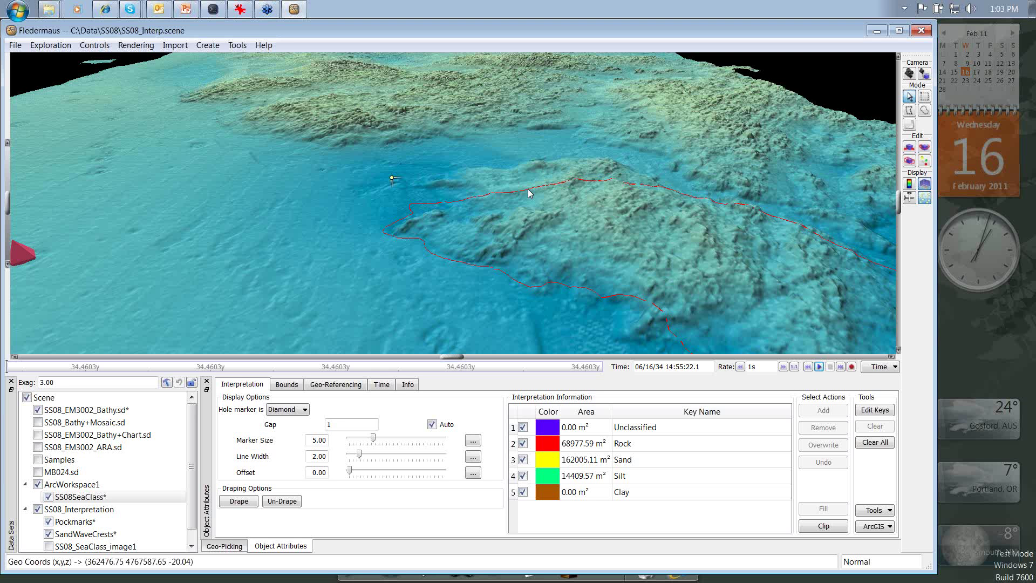
left_click_drag(444, 210, 694, 213)
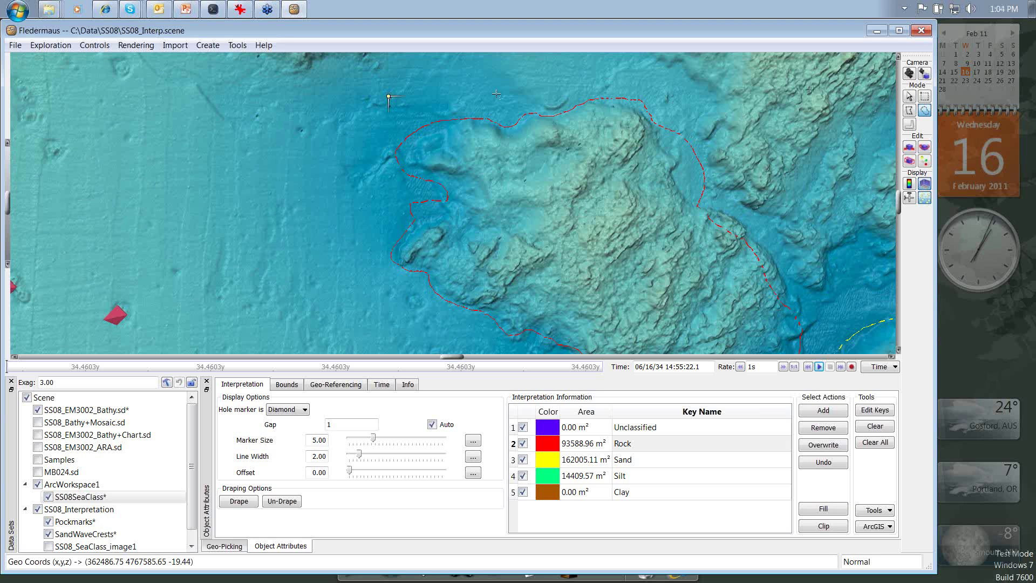
key("Escape")
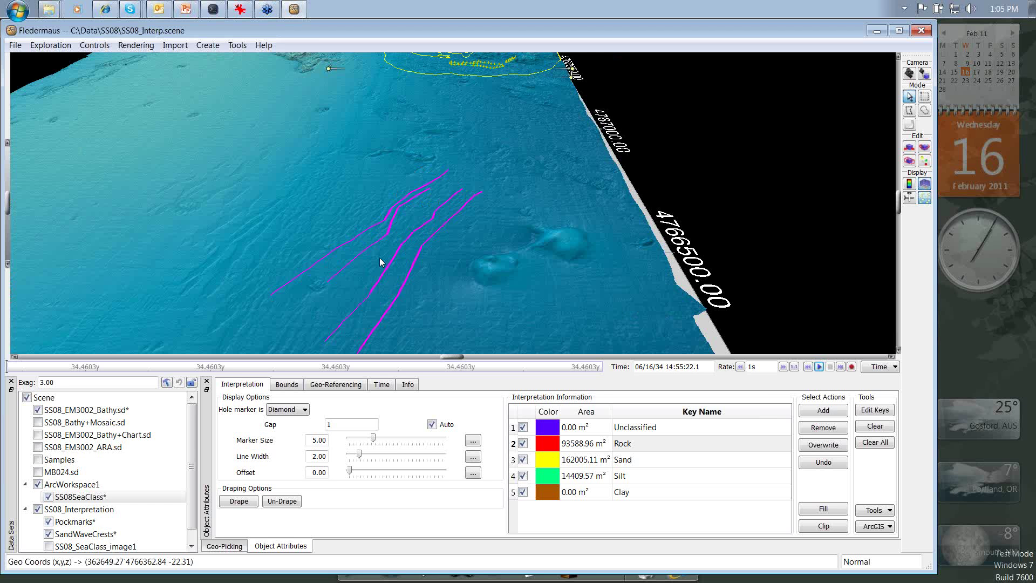
Shift the SandWaveCrests lines a short distance sideways across the seabed, away from the two adjacent mounds.
left_click(381, 262)
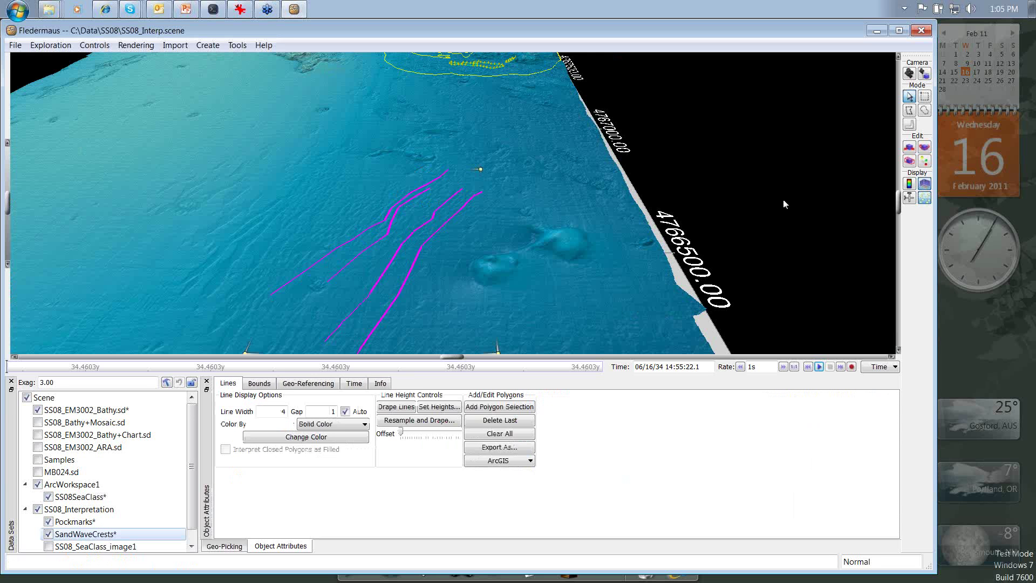
left_click(909, 147)
left_click(428, 240)
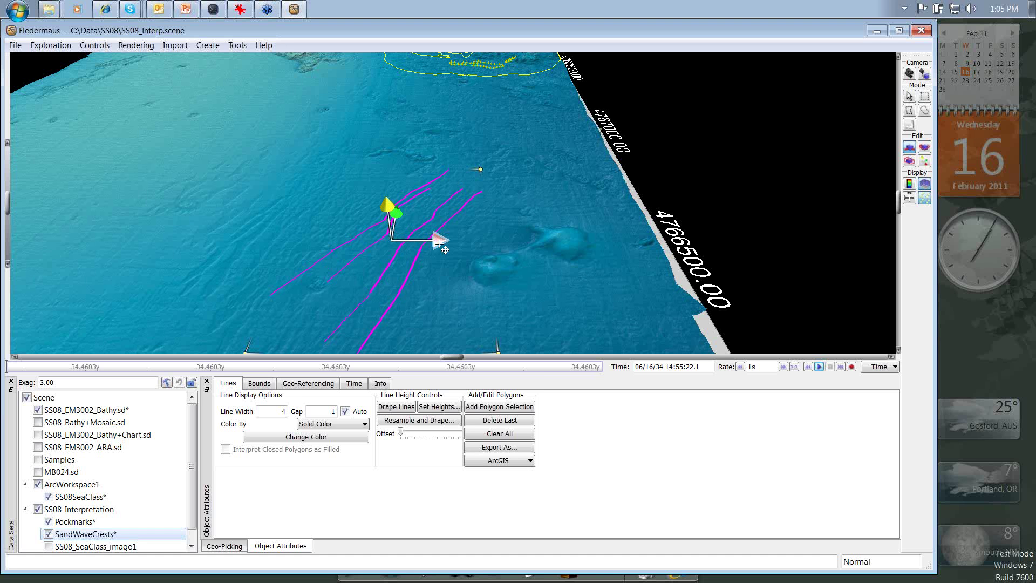
left_click_drag(443, 249, 420, 249)
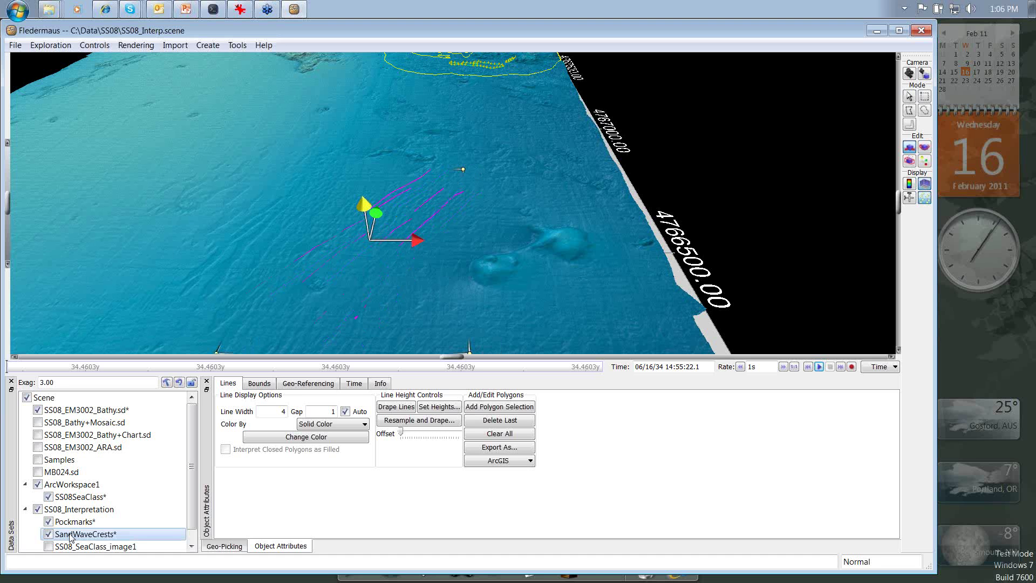
Save the SandWaveCrests object to file as SandWaveCrests.sd.
right_click(70, 534)
key("Escape")
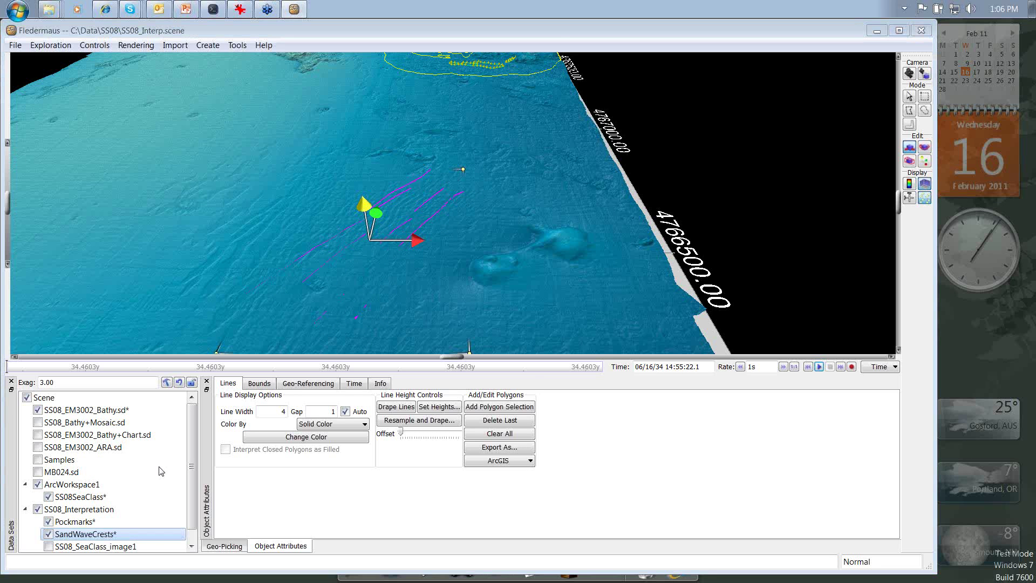
key("ctrl+s")
key("Return")
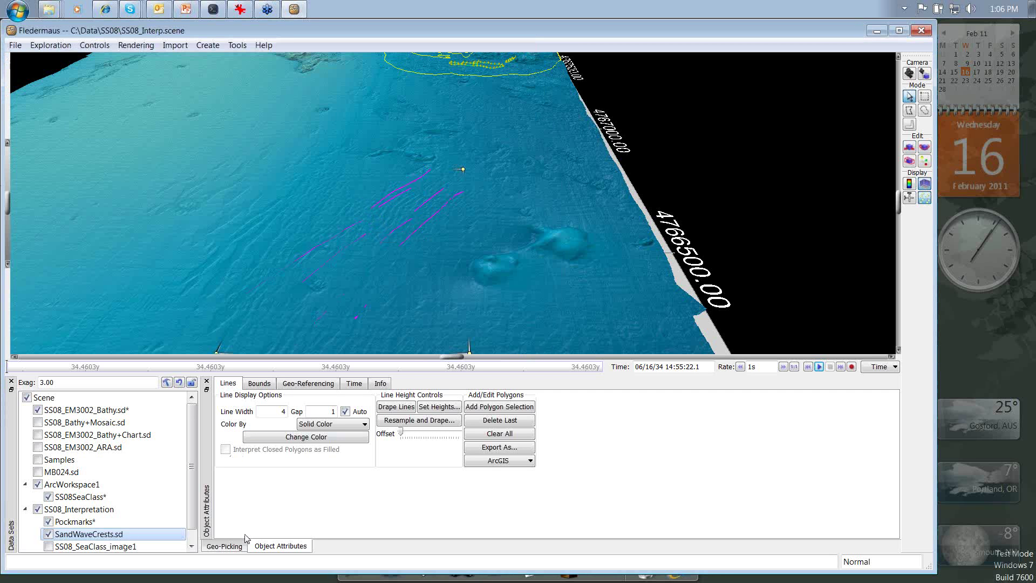
Try to transfer the SandWaveCrests object to ArcGIS as lines.
left_click(486, 462)
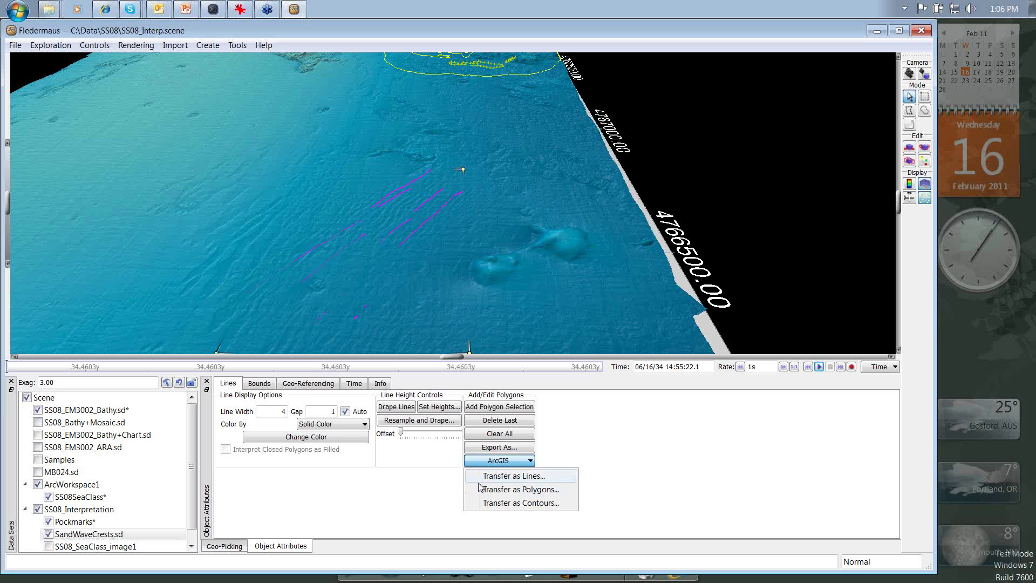
left_click(480, 489)
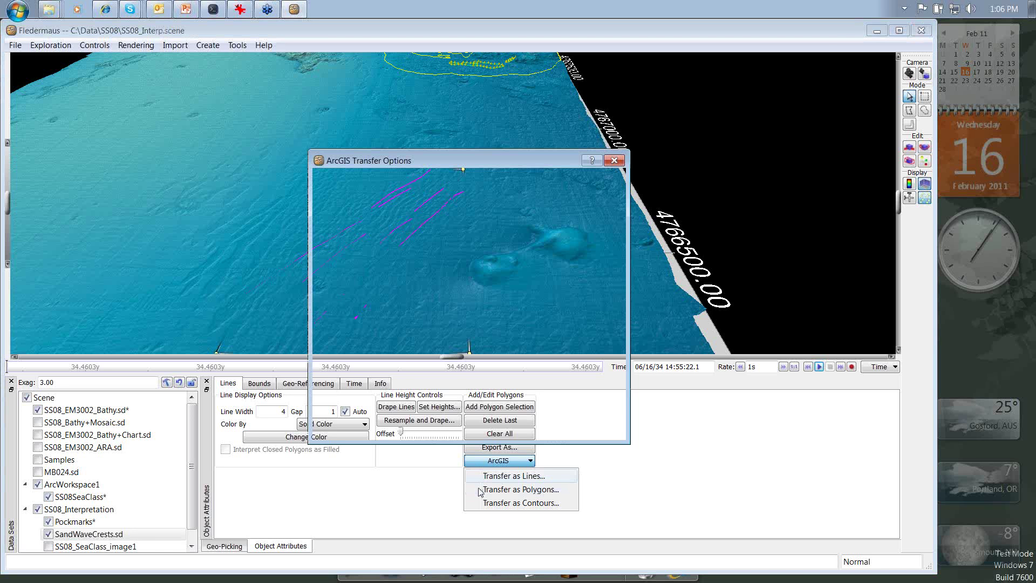
left_click(390, 243)
left_click(447, 426)
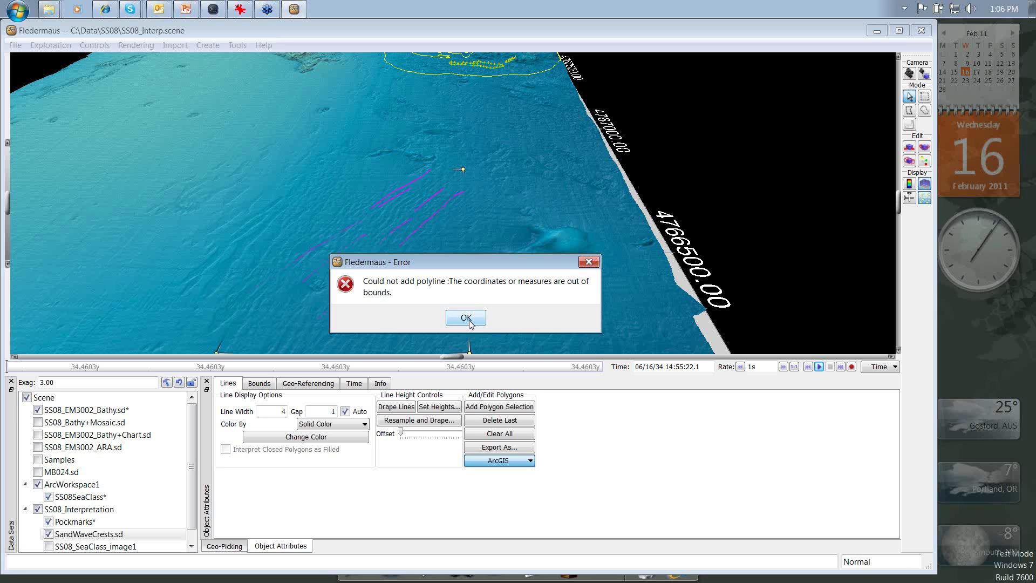
left_click(466, 319)
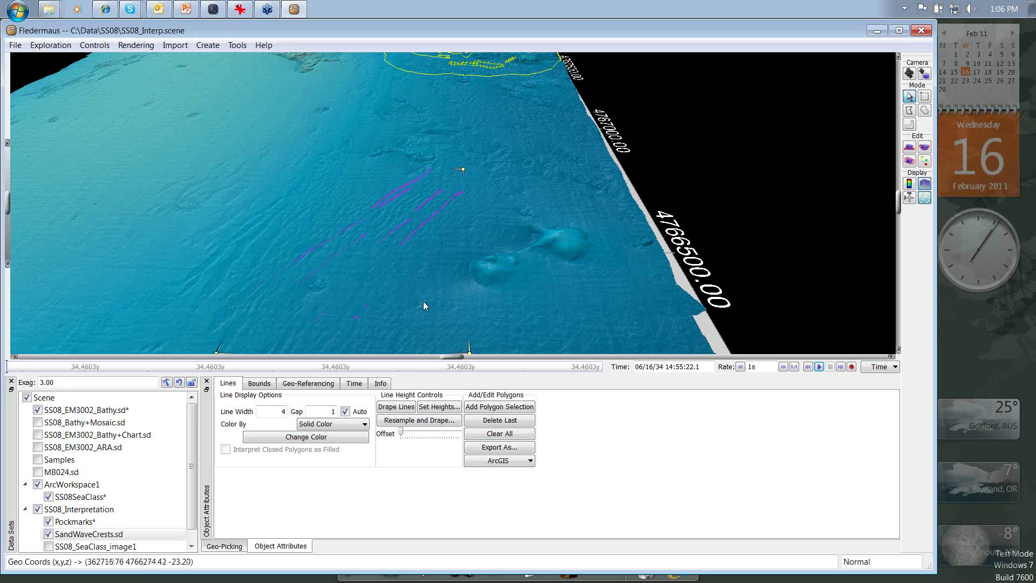
Resample the SandWaveCrests lines and drape them onto the bathymetry surface.
left_click_drag(423, 302, 366, 238)
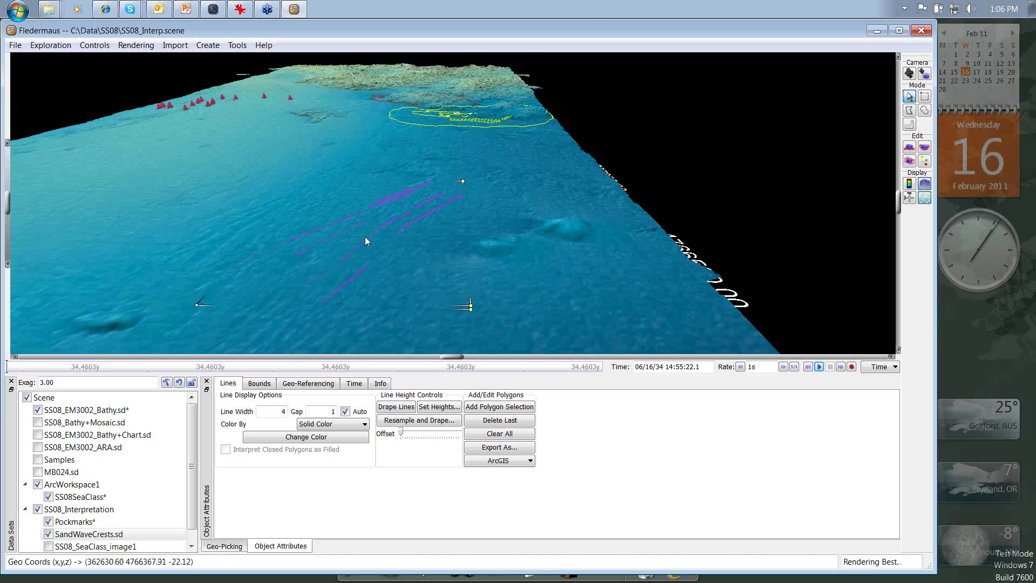
left_click_drag(365, 241, 398, 422)
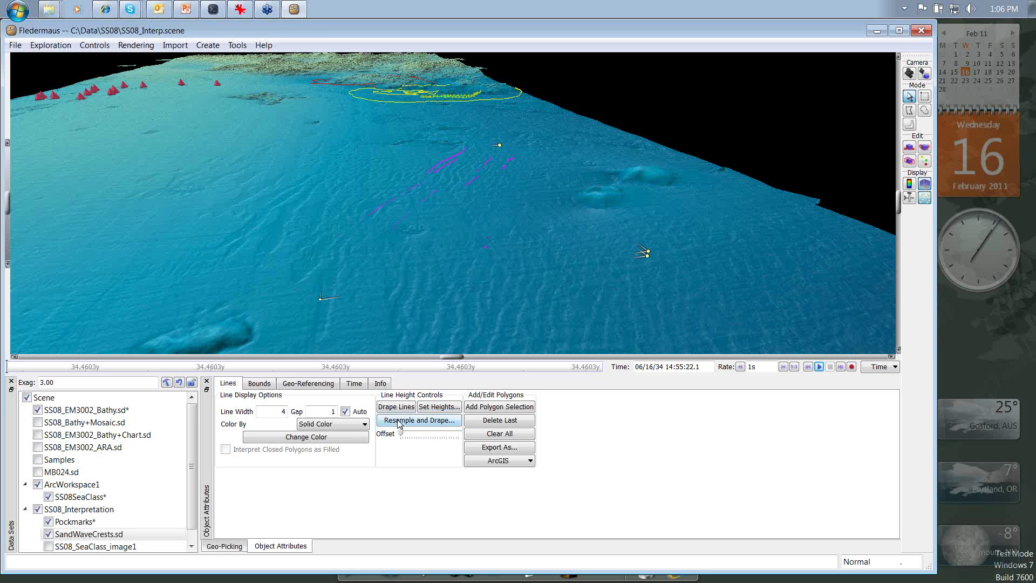
left_click(398, 421)
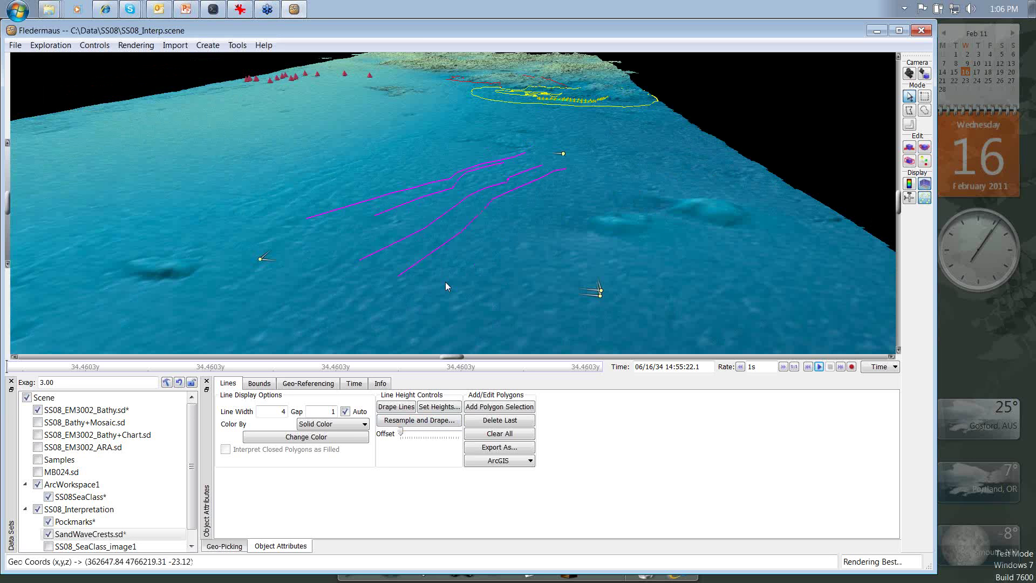
scroll(445, 281, "up", 2)
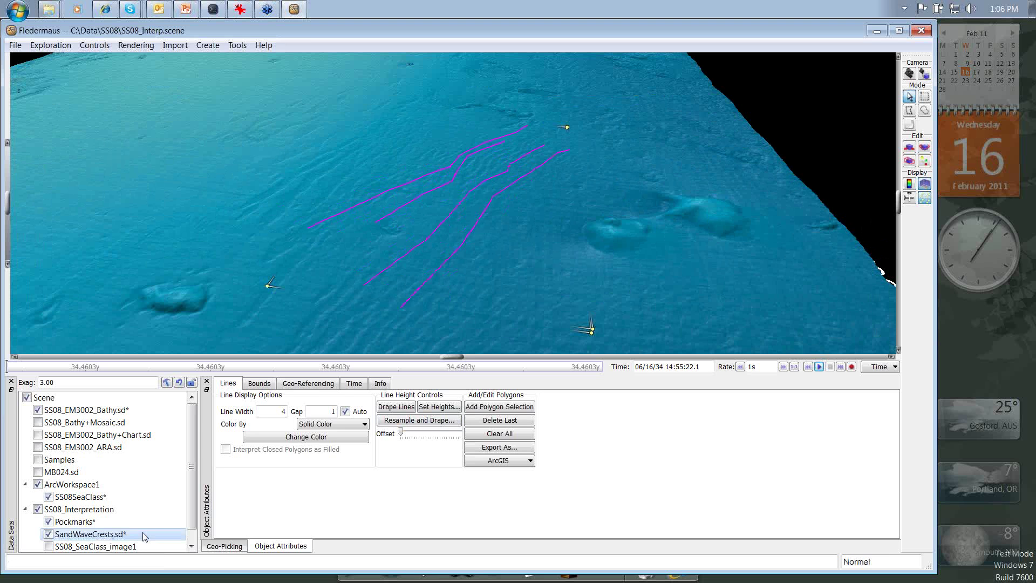
Transfer the SandWaveCrests object to ArcGIS as lines named SandCrests through the ArcWorkspace1 connection.
left_click(520, 462)
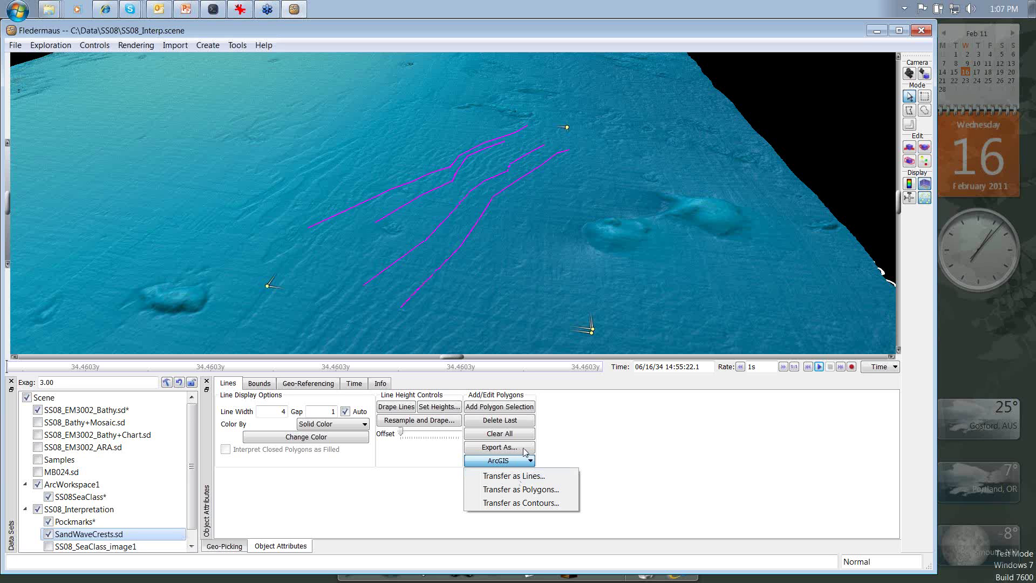
left_click(519, 477)
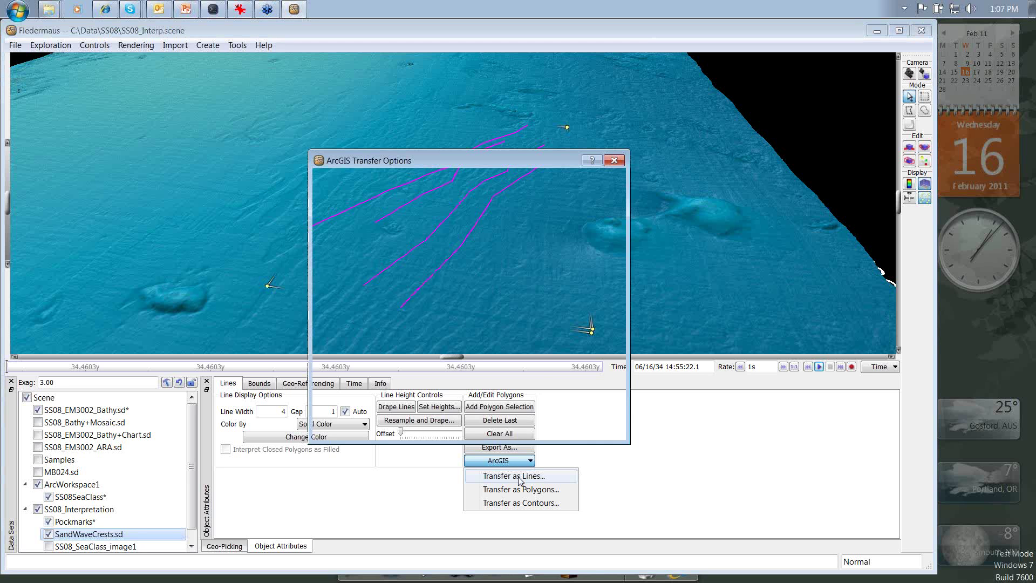
type("SandCrest")
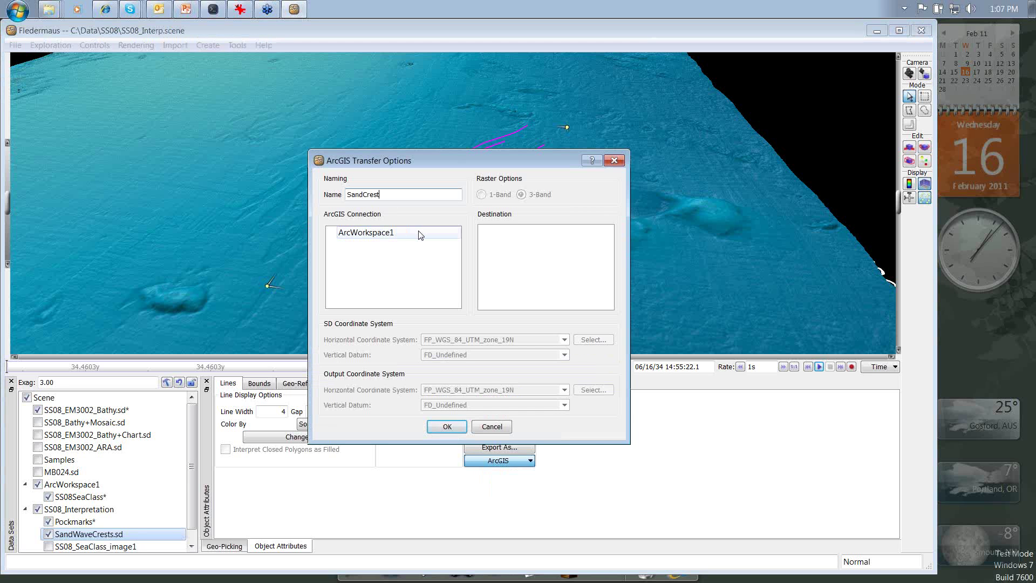
type("s")
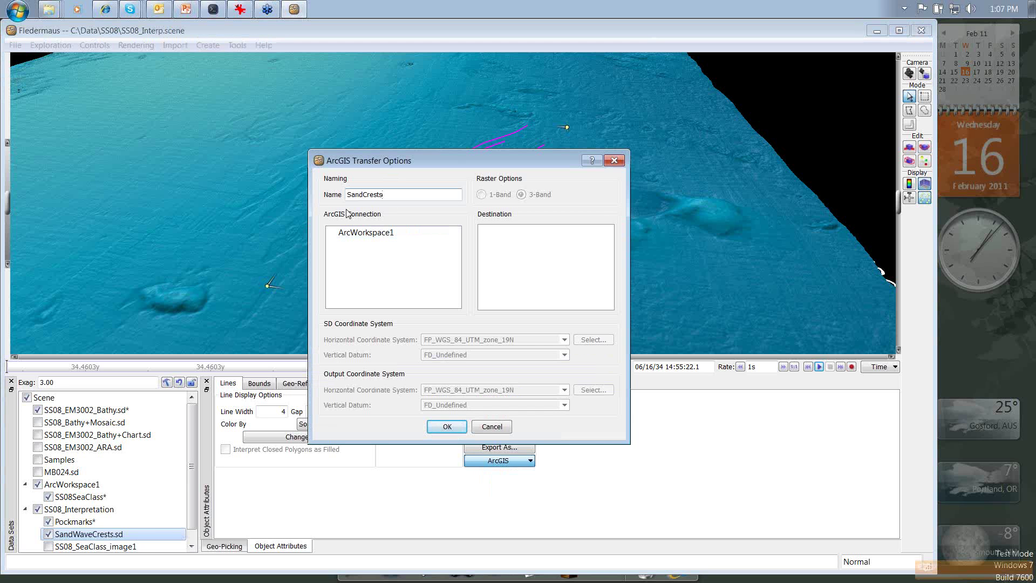
left_click(361, 233)
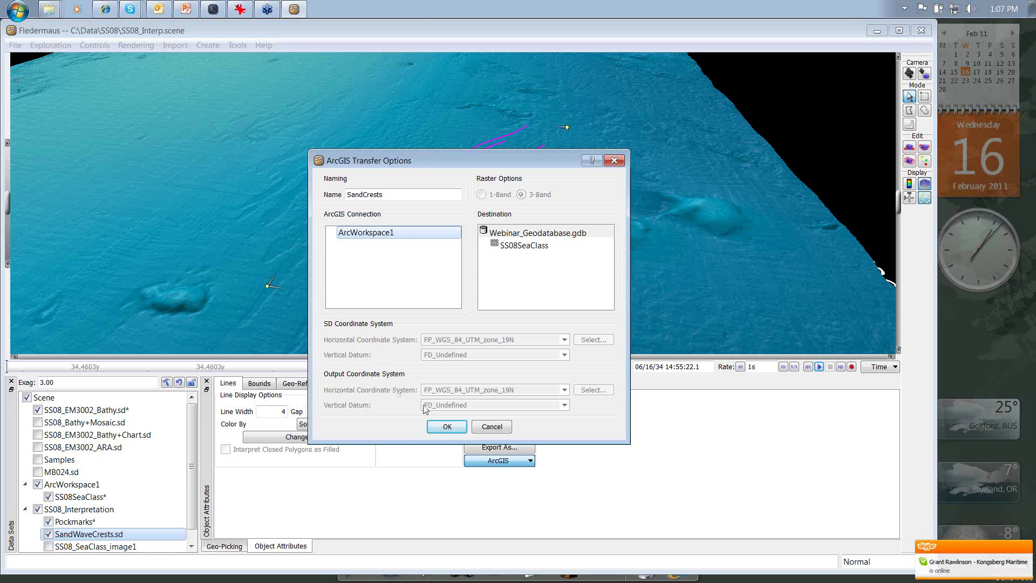
left_click(447, 427)
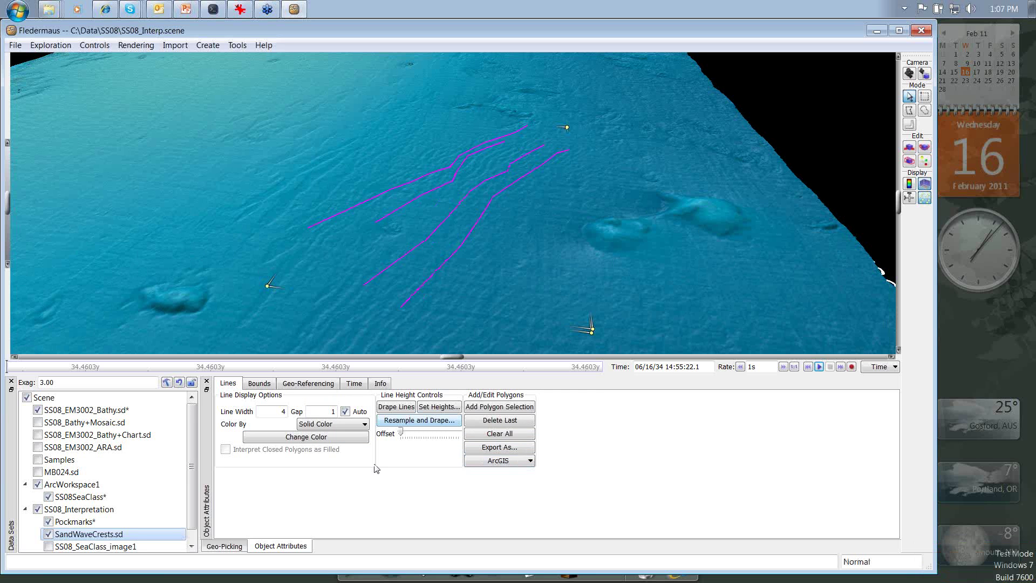
Remove SandWaveCrests.sd from the scene and reopen it from its saved file.
right_click(109, 534)
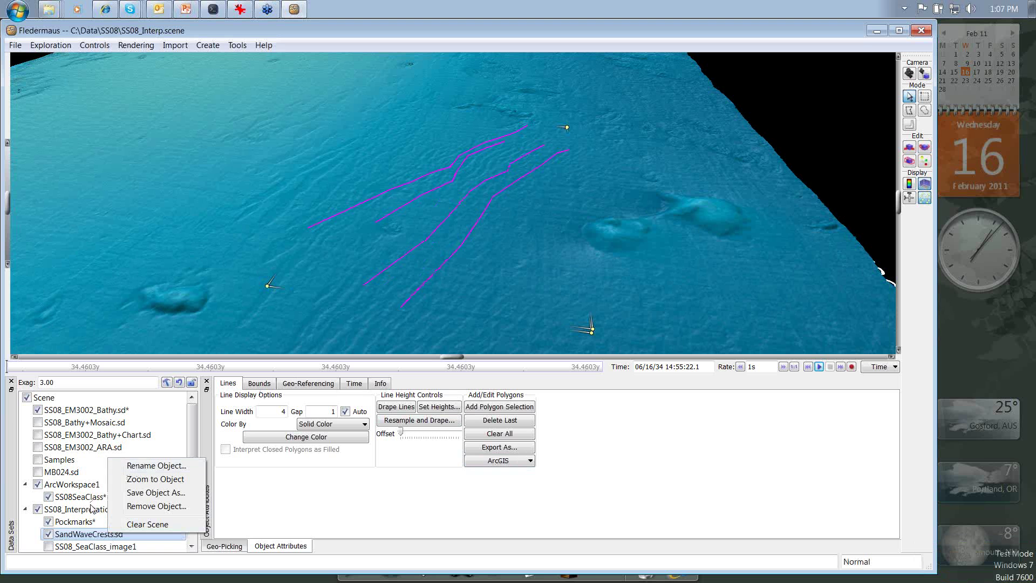
left_click(156, 506)
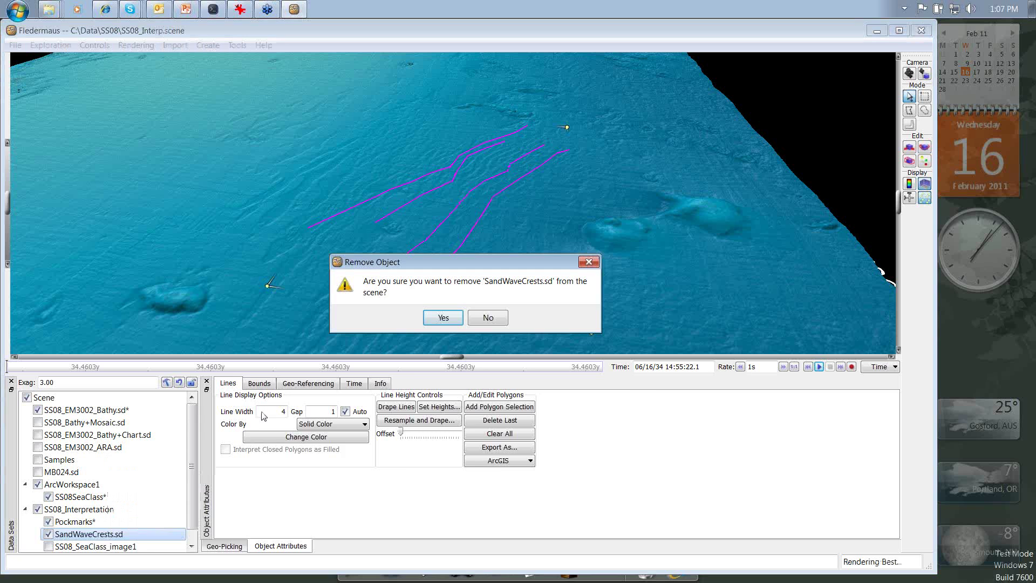
key("Return")
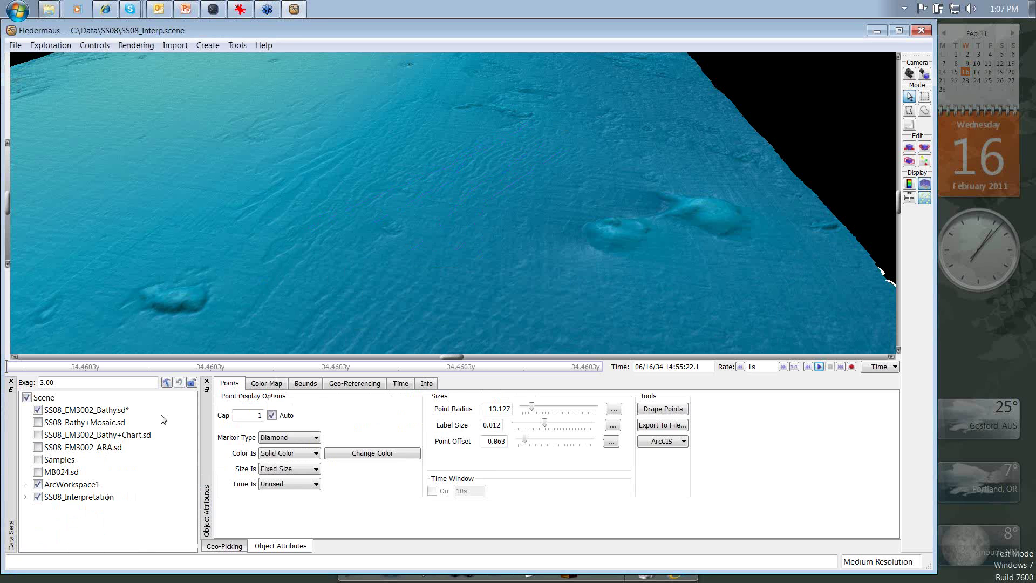
left_click(16, 46)
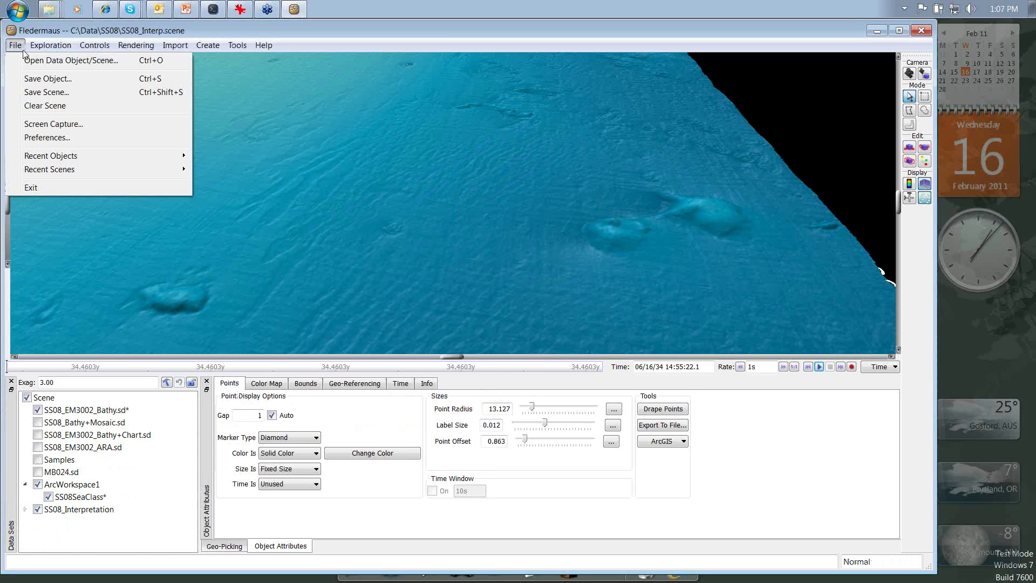
left_click(26, 58)
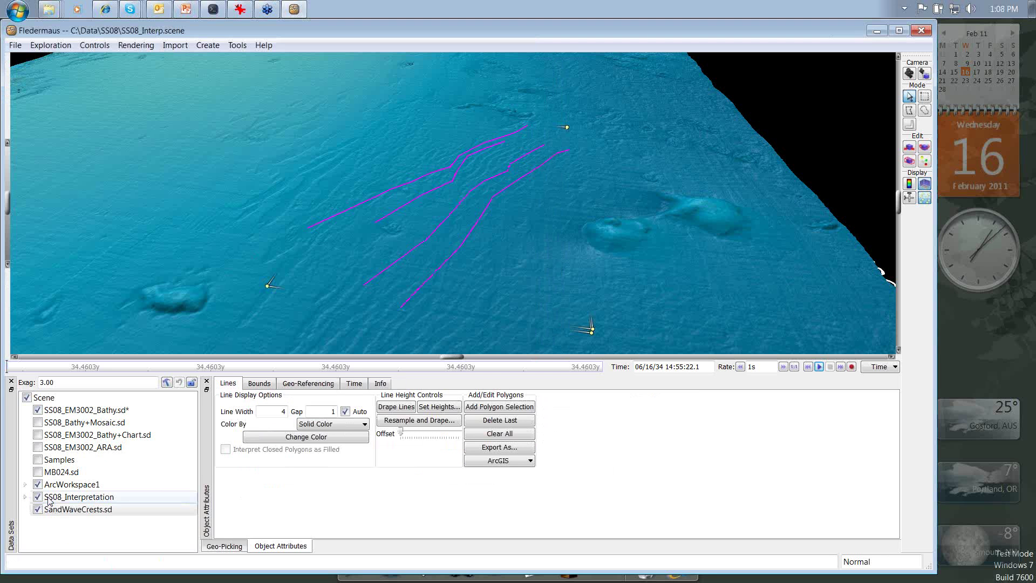
Load the SandCrests feature from Webinar_Geodatabase.gdb into the scene as Line3D in FP_WGS_84_UTM_zone_19N.
left_click(25, 484)
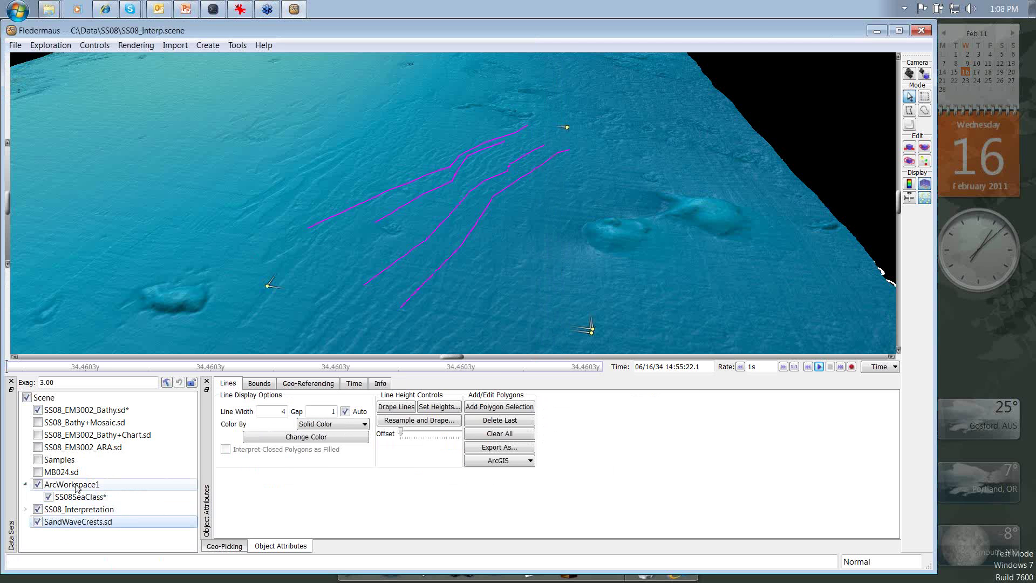
left_click(72, 484)
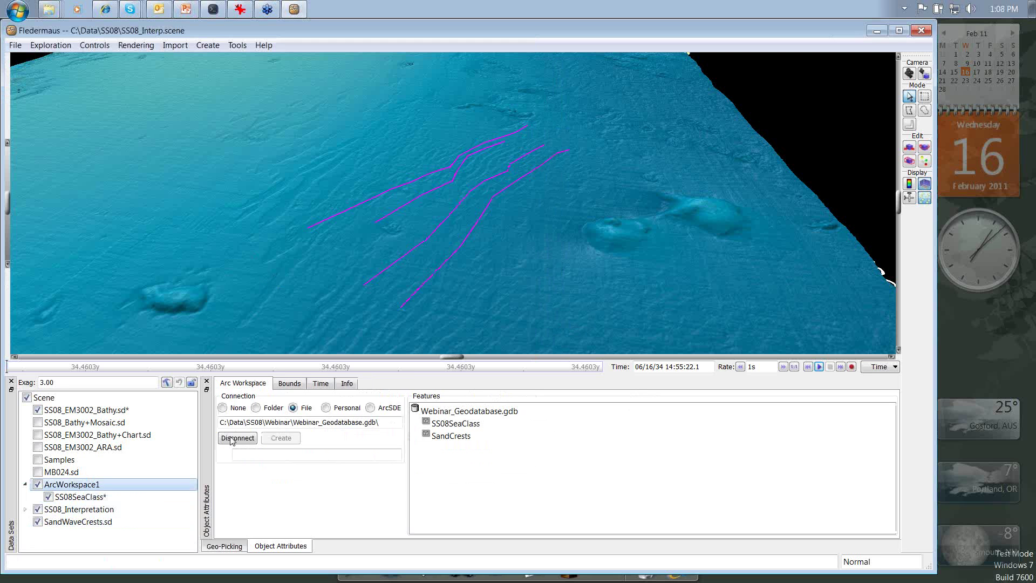
left_click(450, 436)
right_click(453, 435)
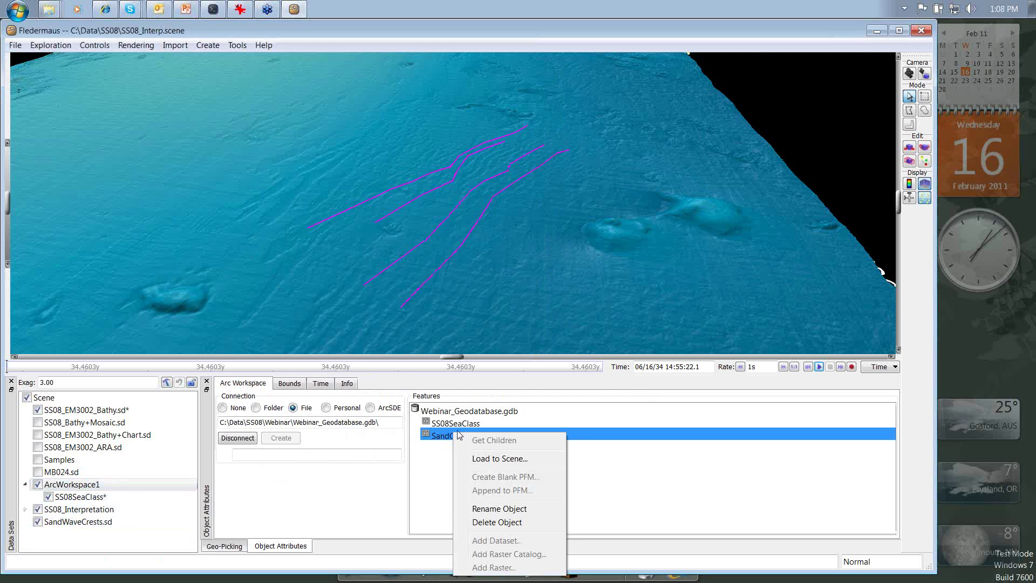
left_click(492, 460)
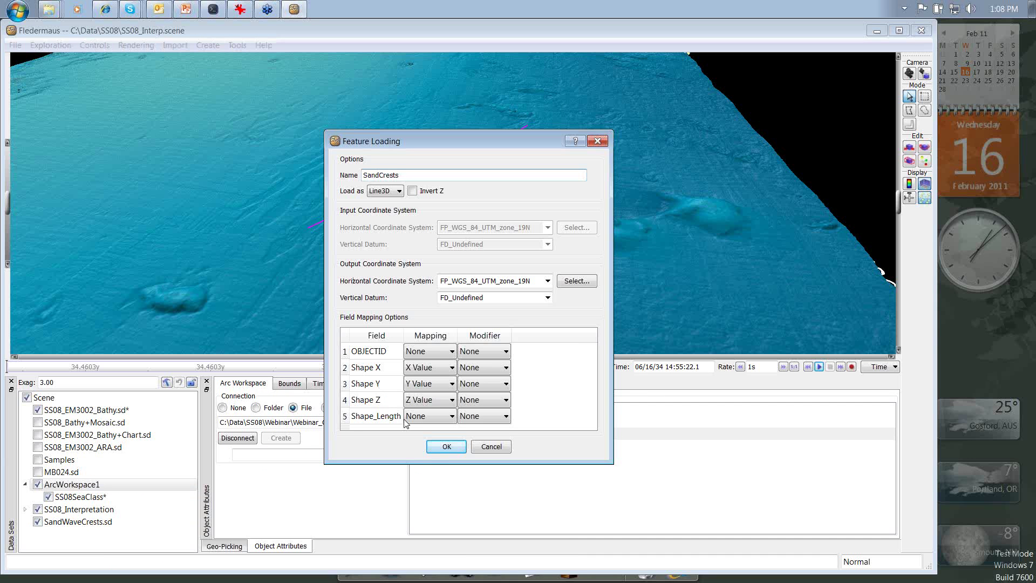
left_click(443, 448)
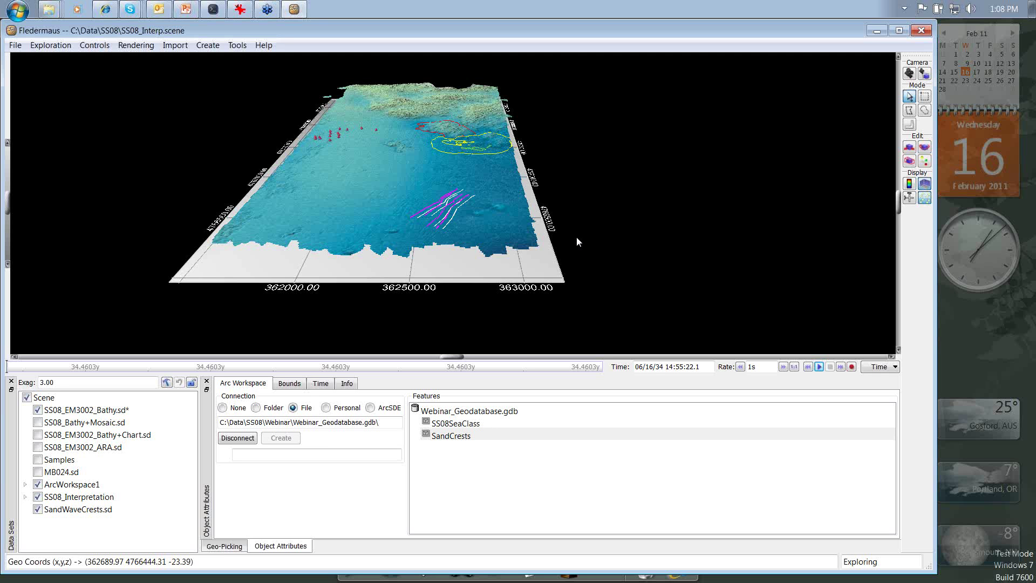
Move the SandWaveCrests.sd object into the SS08_Interpretation group.
scroll(454, 235, "up", 5)
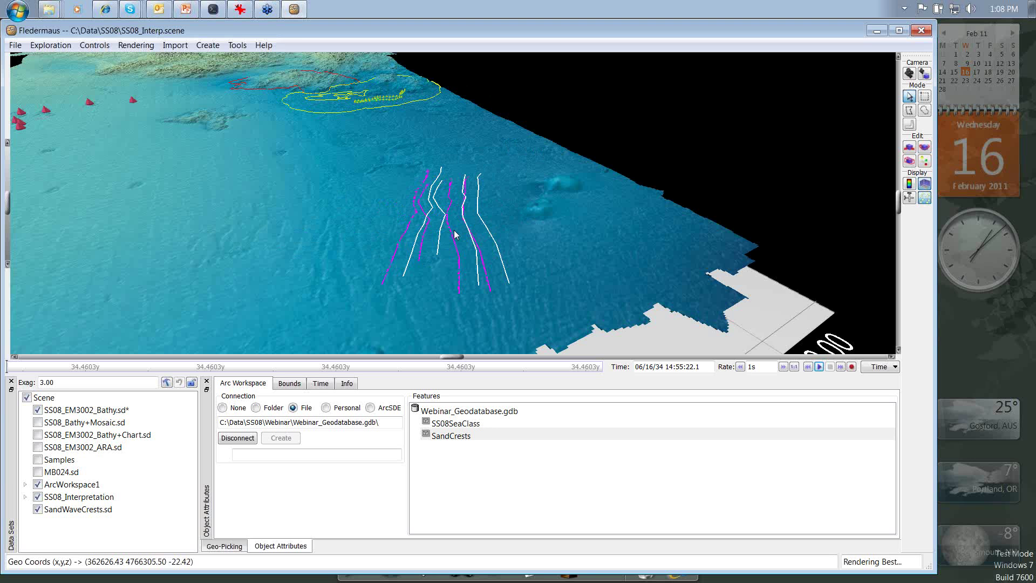
scroll(454, 229, "up", 2)
left_click(25, 497)
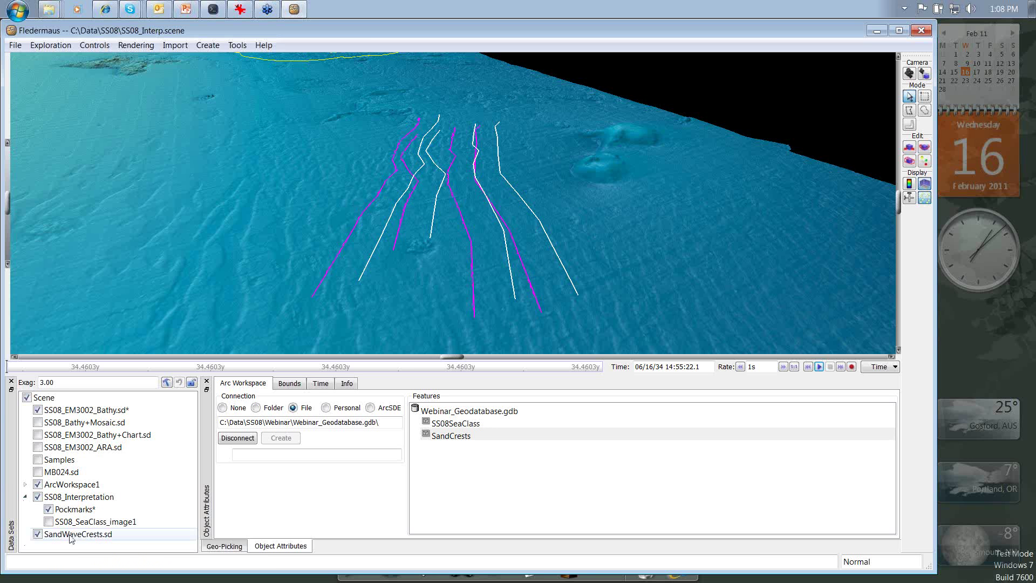
left_click_drag(70, 534, 70, 497)
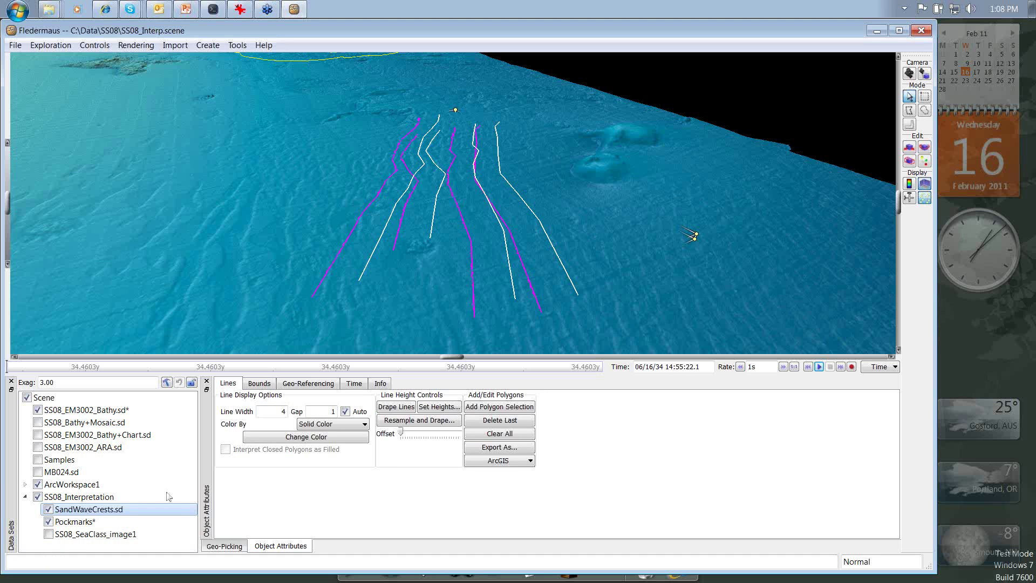
Export the SandWaveCrests line points as an XYZ file named SandCrestTranslate in the Webinar folder.
left_click(511, 447)
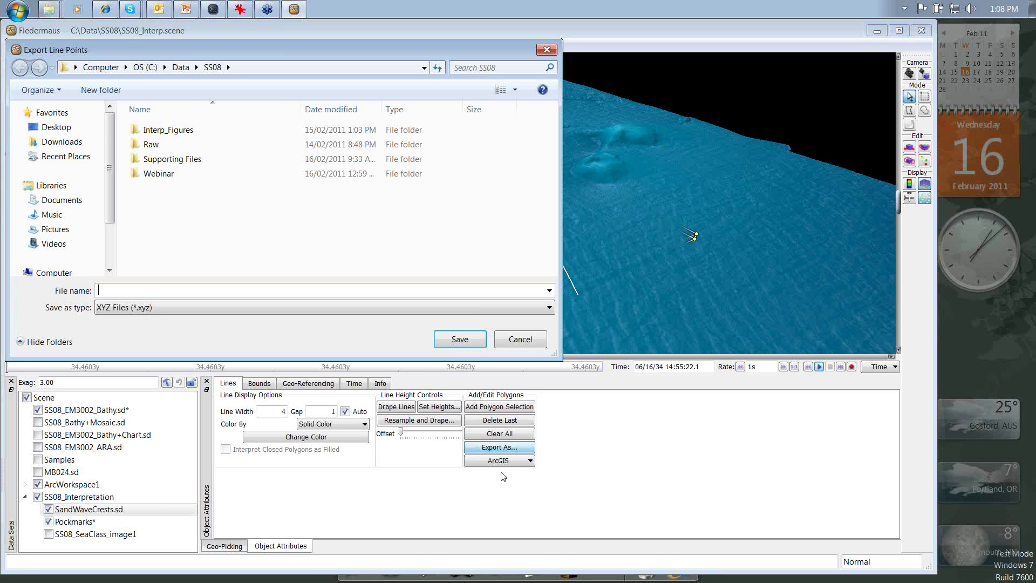
double_click(158, 173)
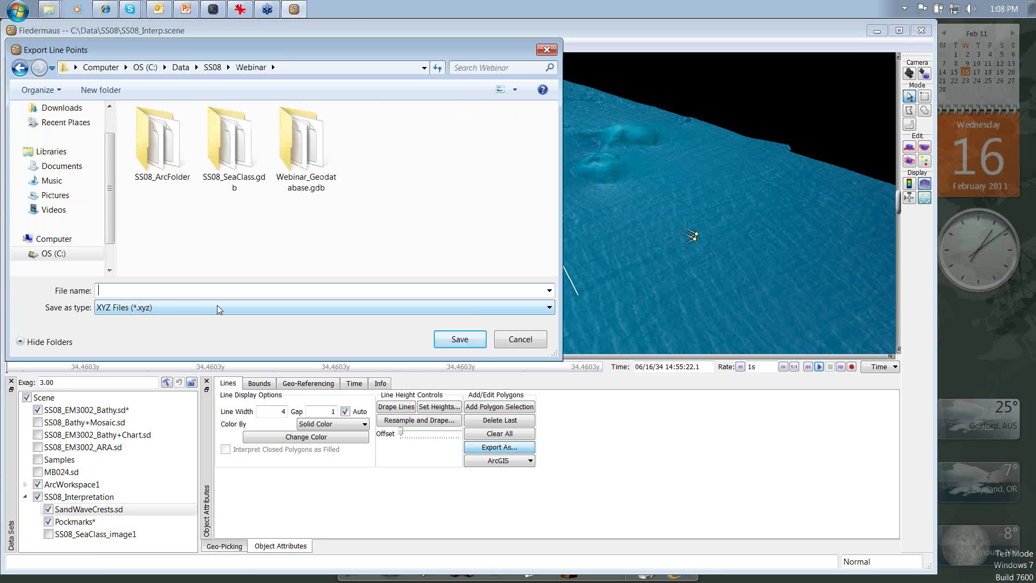
type("SandCrestTranslate")
left_click(460, 339)
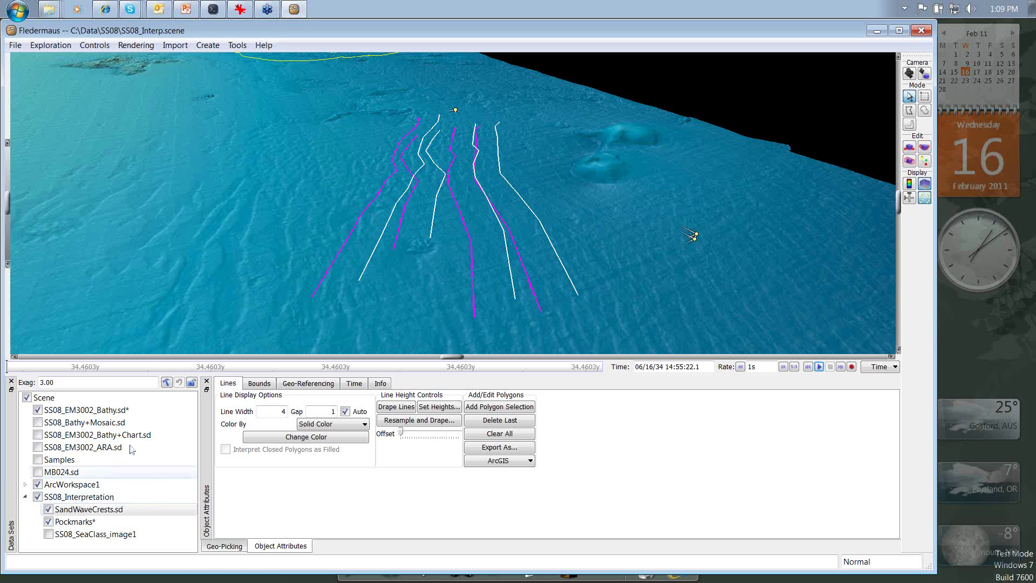
Import SandCrestTranslate.xyz as lines with the horizontal coordinate system FP_WGS_84_UTM_zone_19N.
left_click(169, 47)
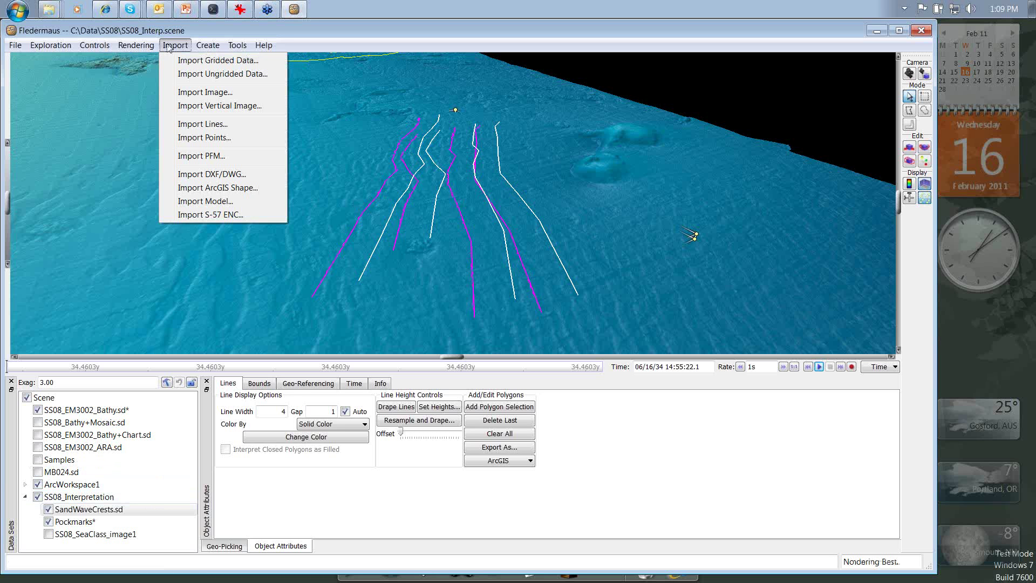
left_click(196, 125)
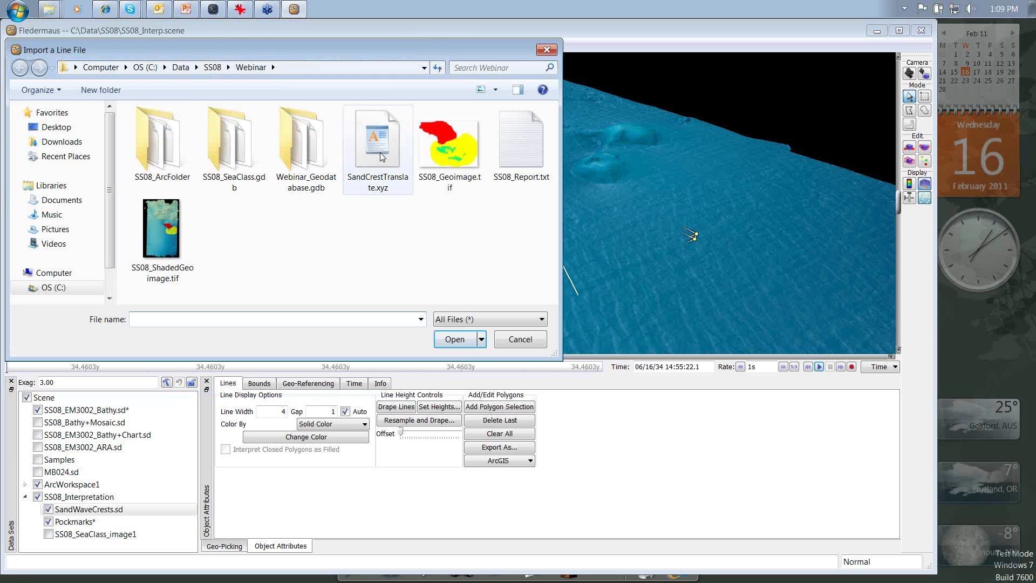
double_click(381, 157)
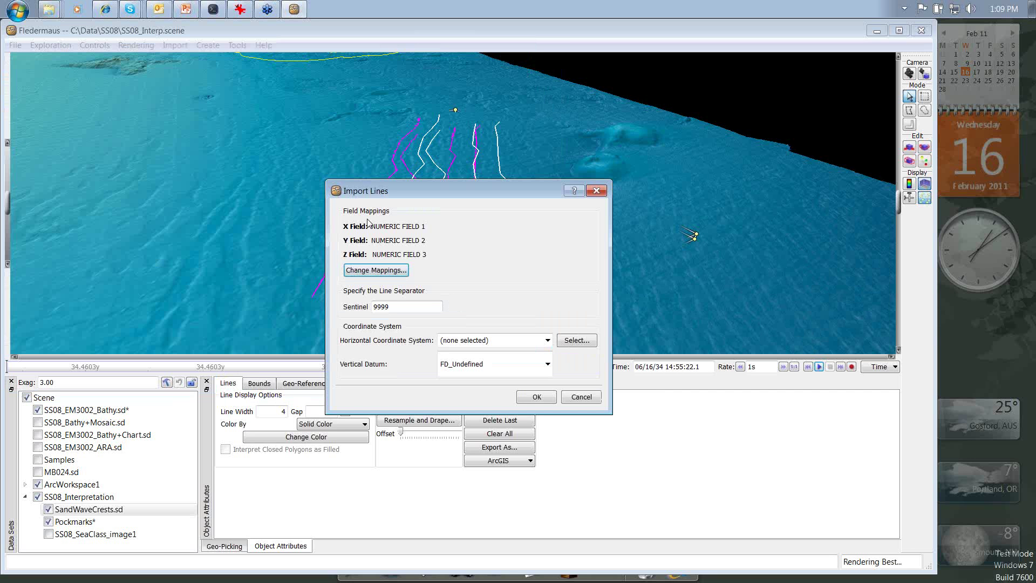
left_click(547, 339)
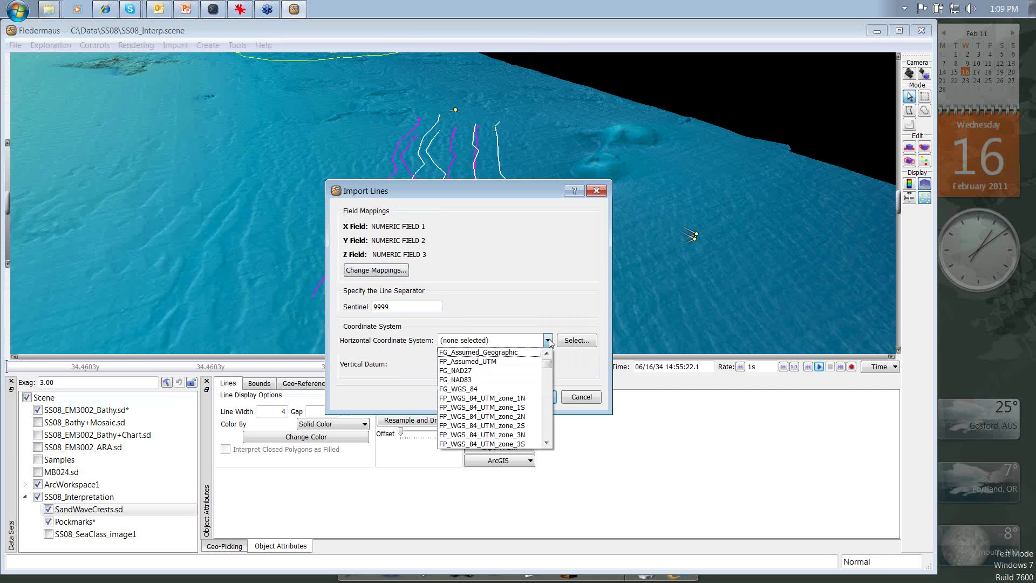
left_click(510, 374)
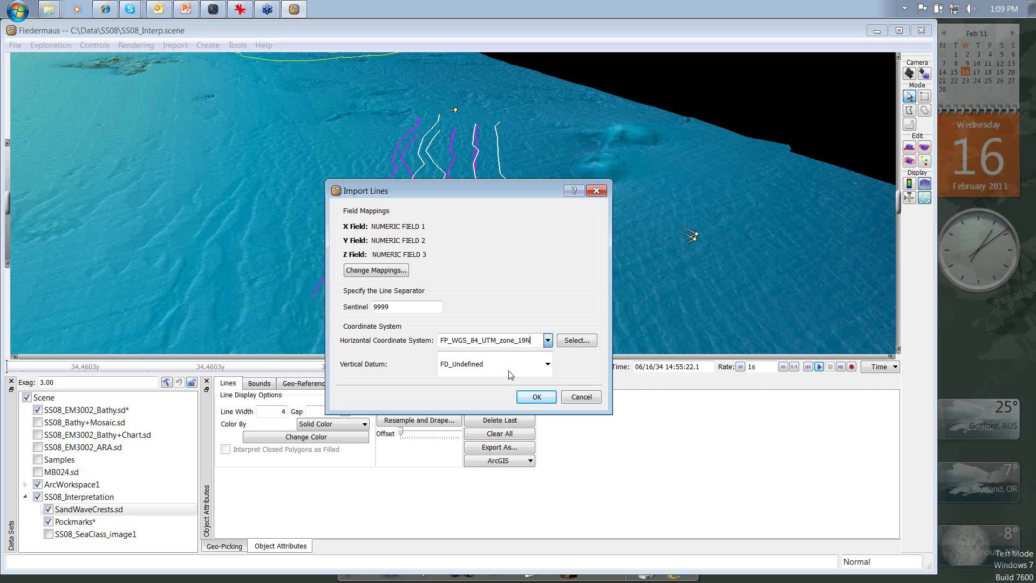
left_click(536, 397)
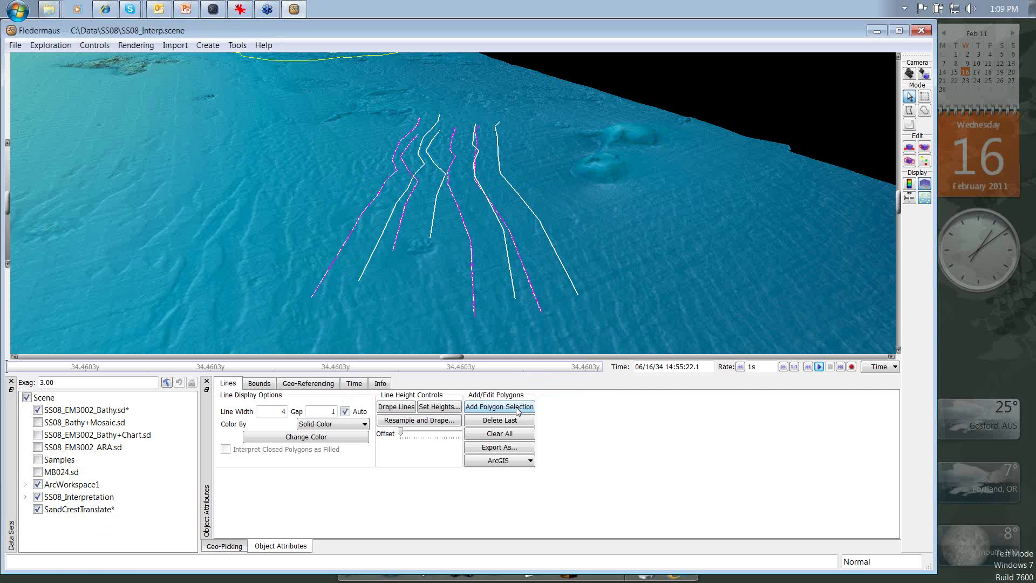
Colour the SandCrestTranslate lines red, set their line width to 6 and raise their height offset above the seabed.
left_click(86, 509)
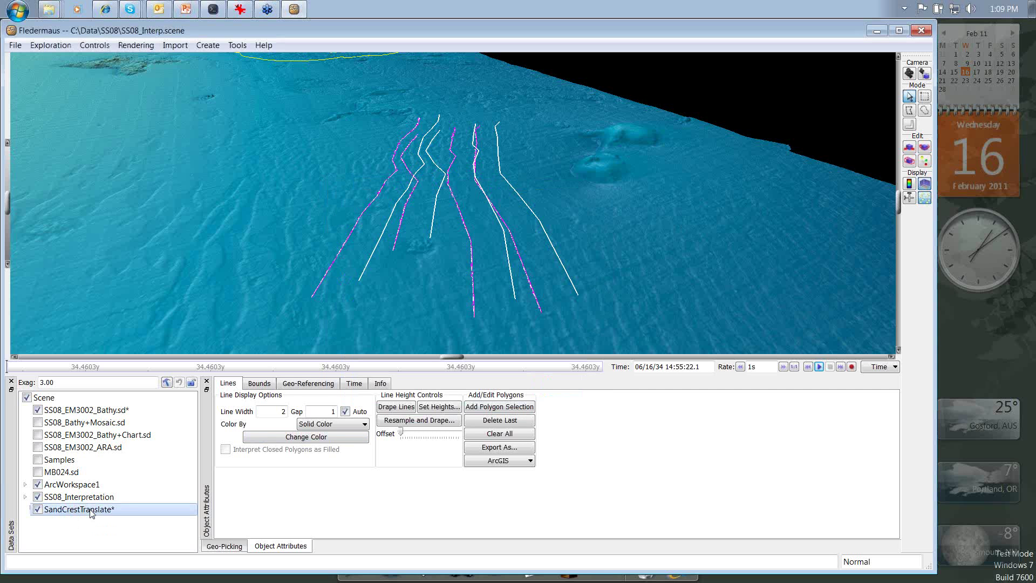
left_click(322, 438)
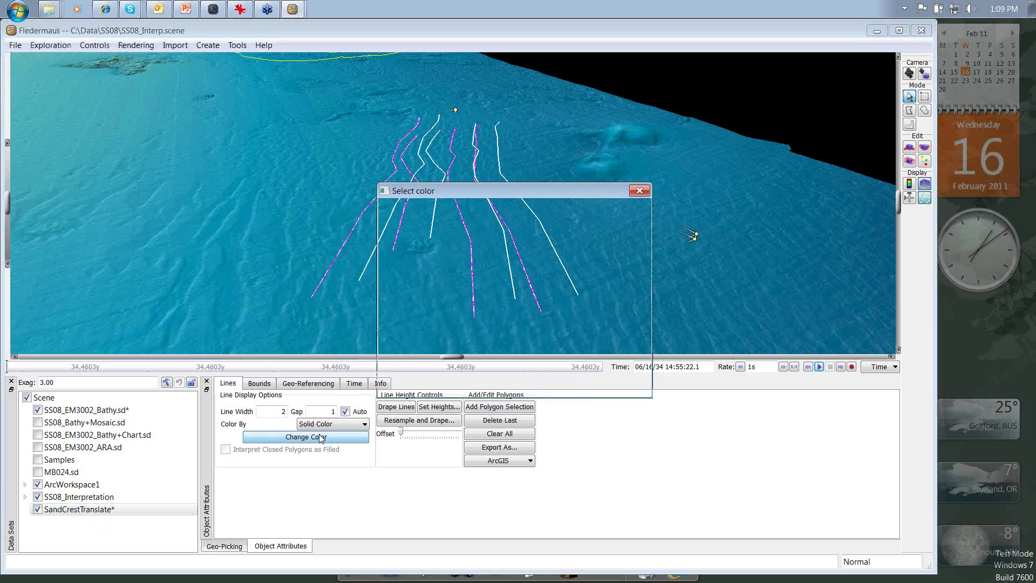
key("Return")
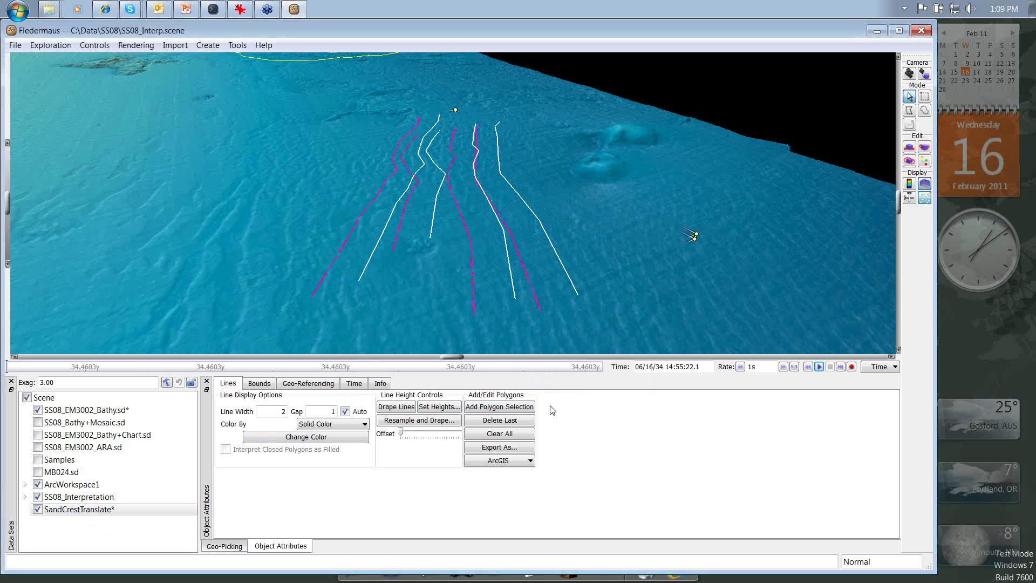
double_click(262, 411)
type("6")
left_click_drag(400, 432, 435, 437)
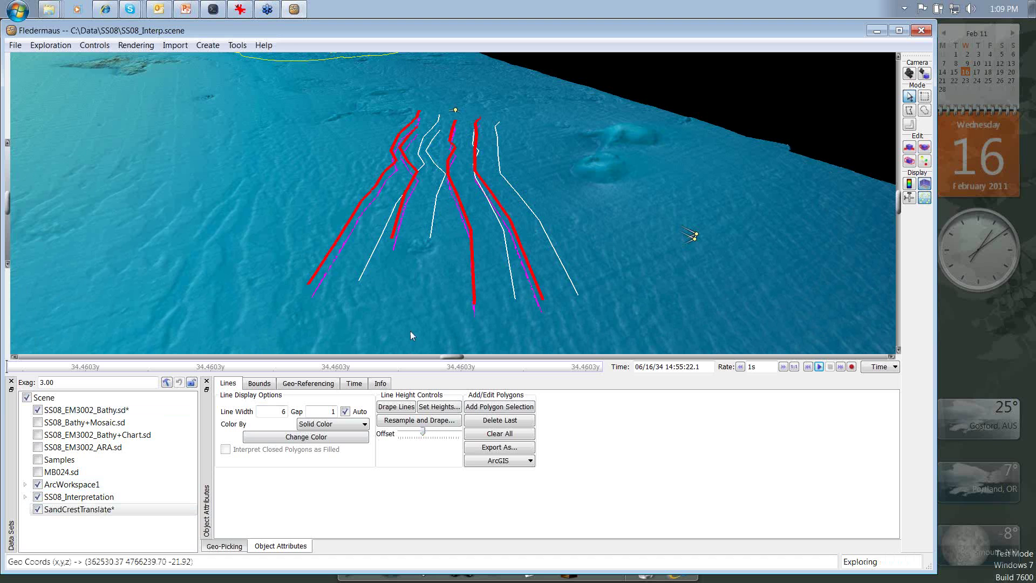
Transfer the SS08_EM3002_Bathy surface as a bathymetry raster into Webinar_Geodatabase.gdb through the ArcWorkspace1 connection.
scroll(410, 331, "up", 2)
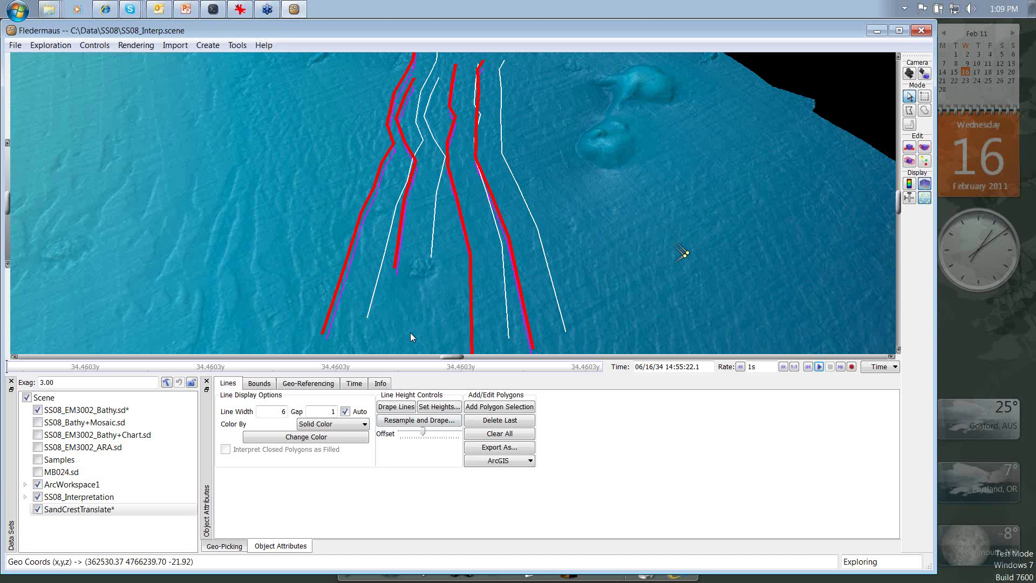
left_click_drag(411, 333, 491, 272)
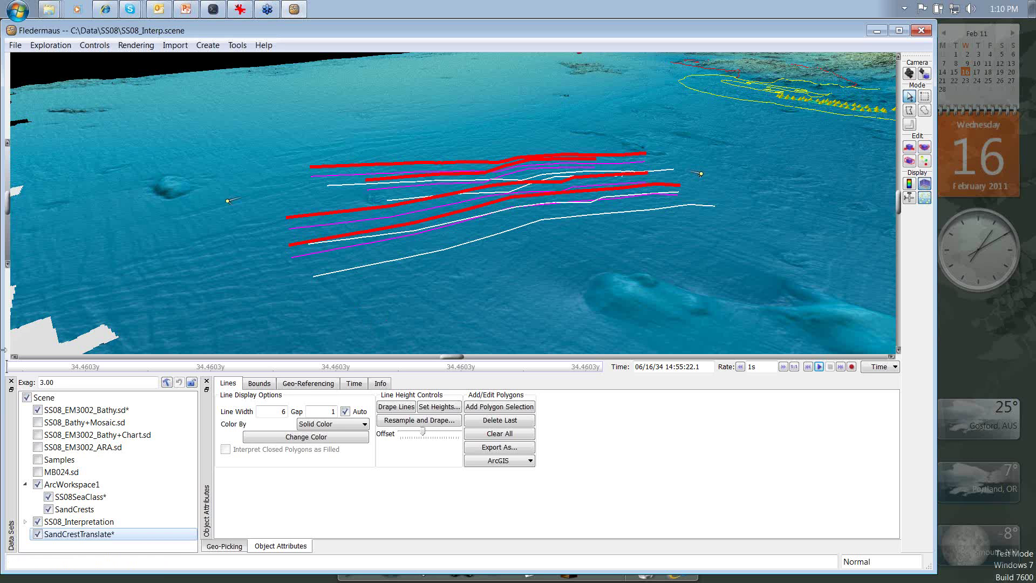
left_click(115, 413)
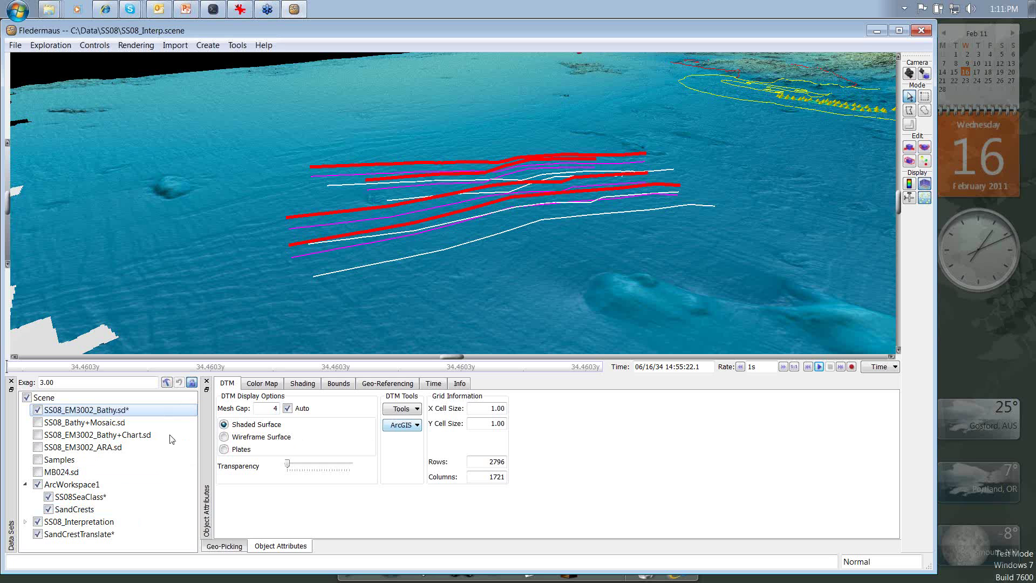
left_click(406, 426)
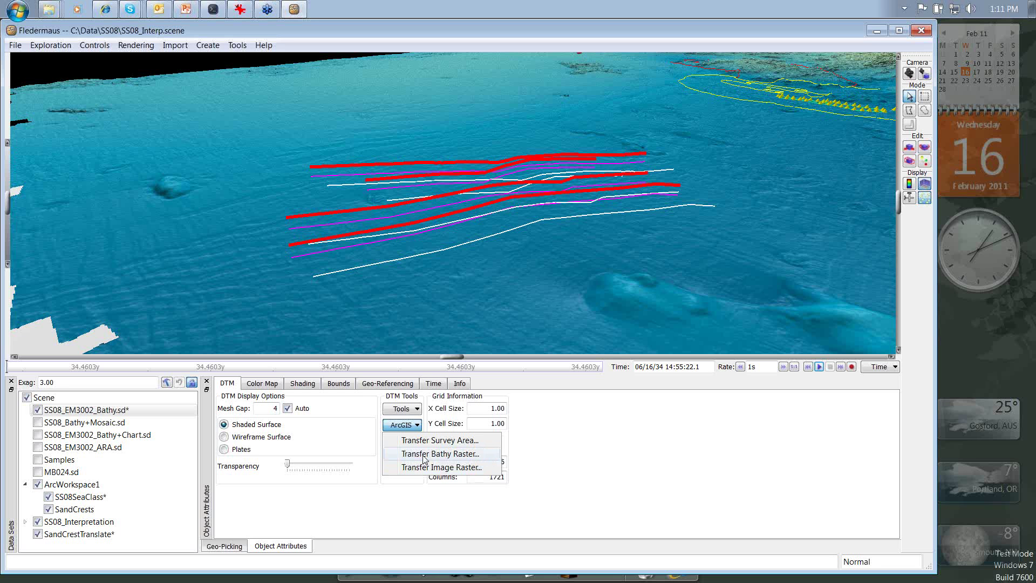
left_click(424, 456)
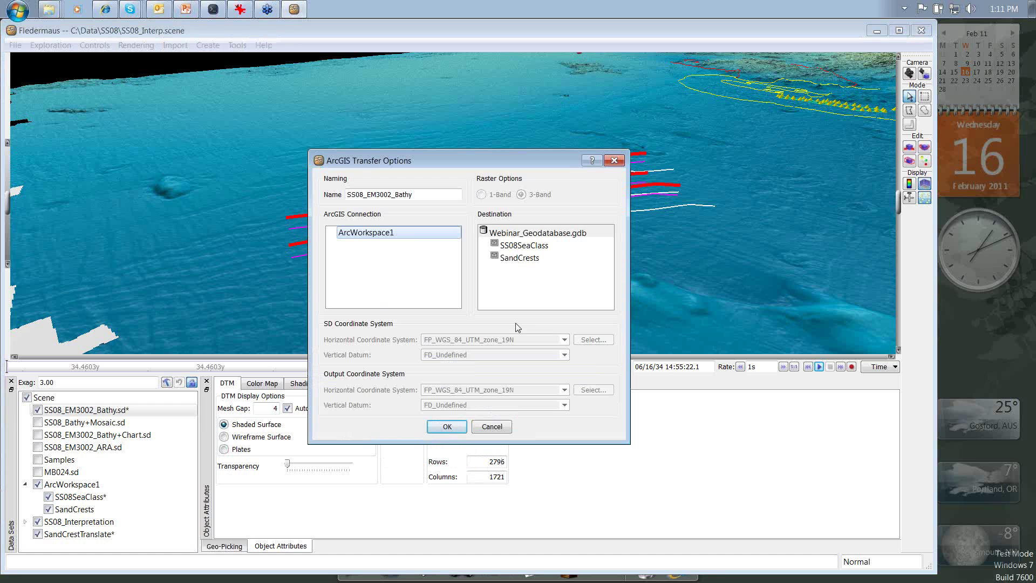
left_click(462, 428)
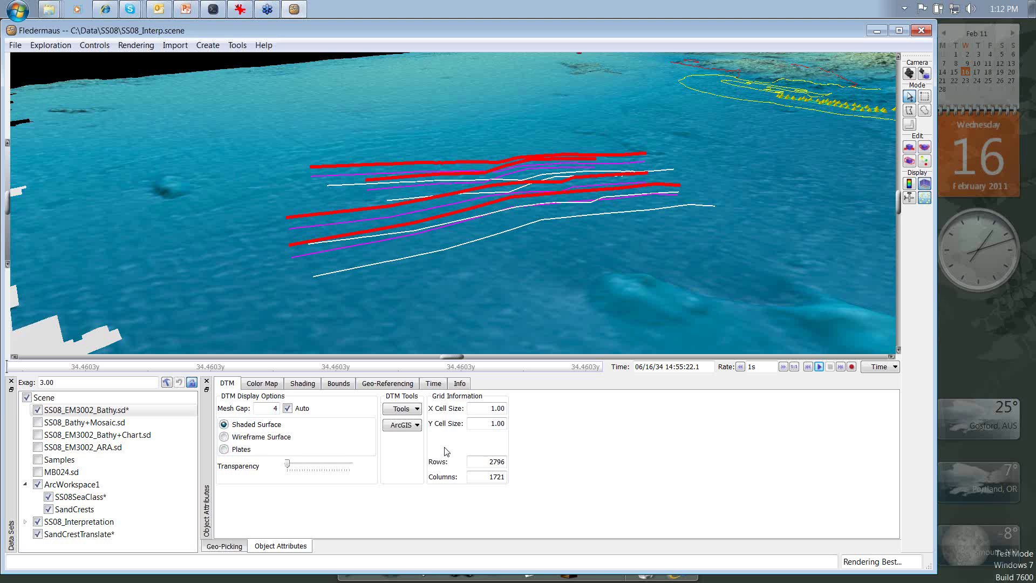
Hide SS08_EM3002_Bathy.sd and load the SS08_EM3002_Bathy raster from the geodatabase into the scene as a surface.
left_click(37, 410)
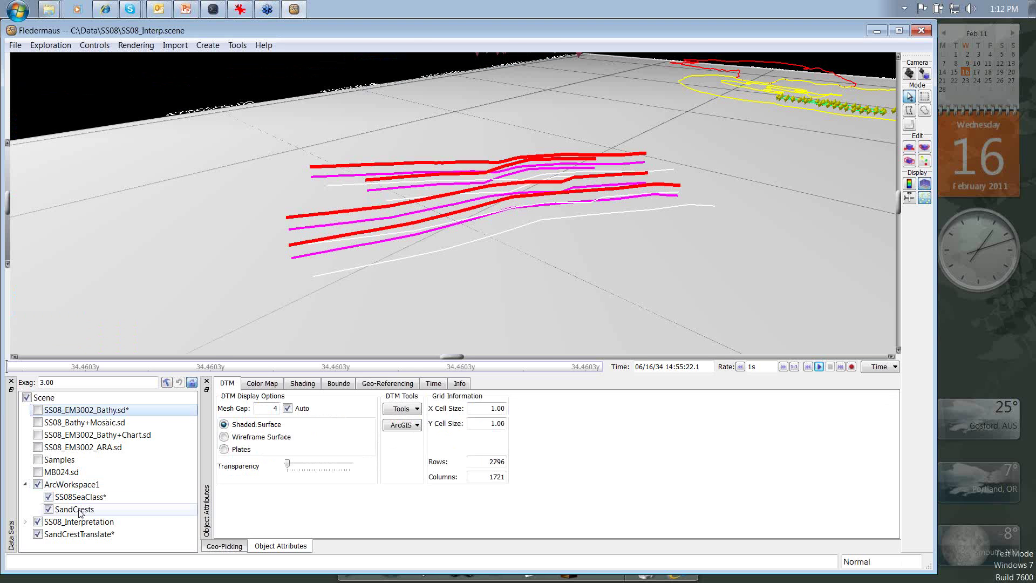
left_click(76, 509)
left_click(480, 448)
right_click(480, 449)
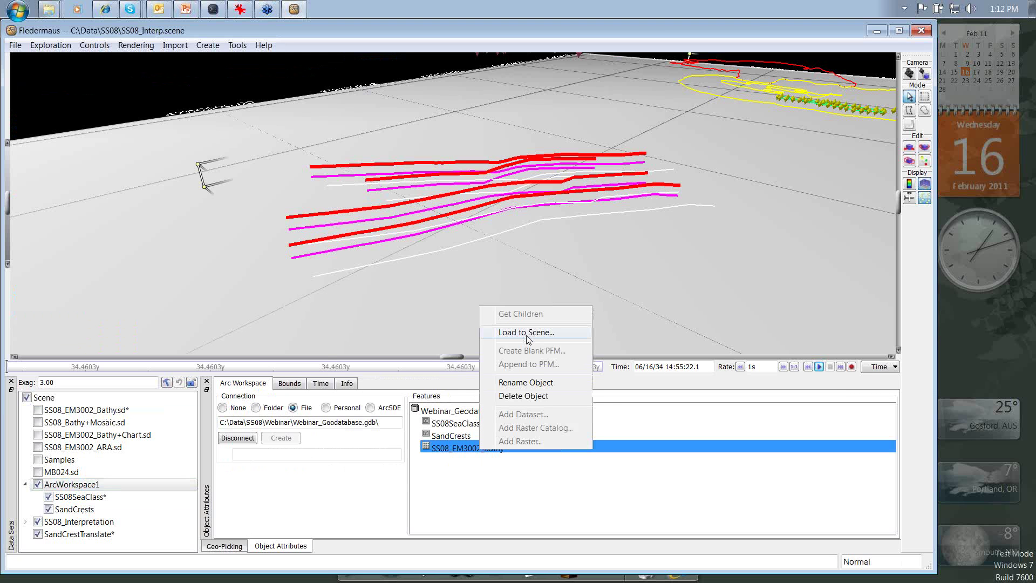
left_click(527, 333)
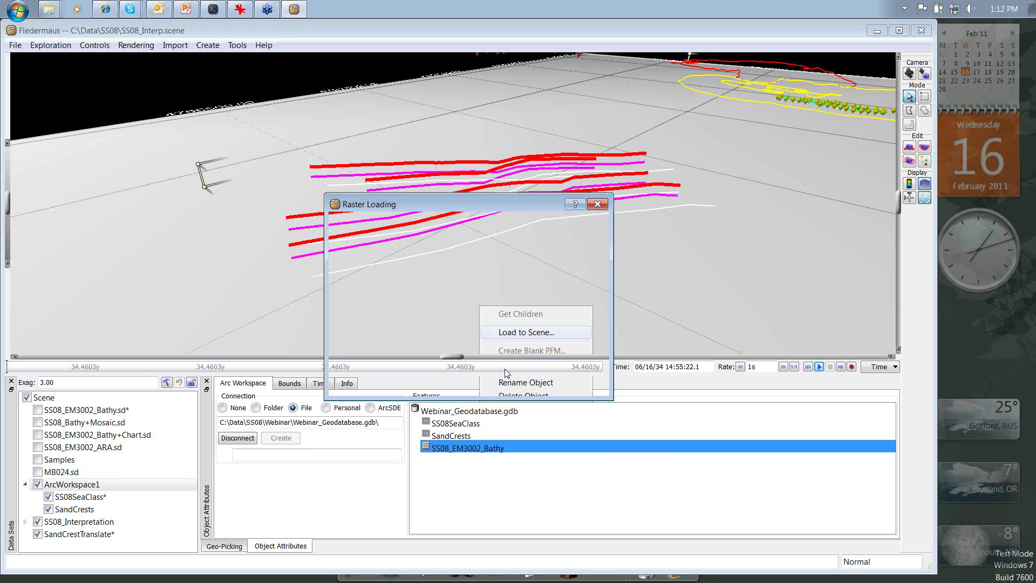
left_click(386, 254)
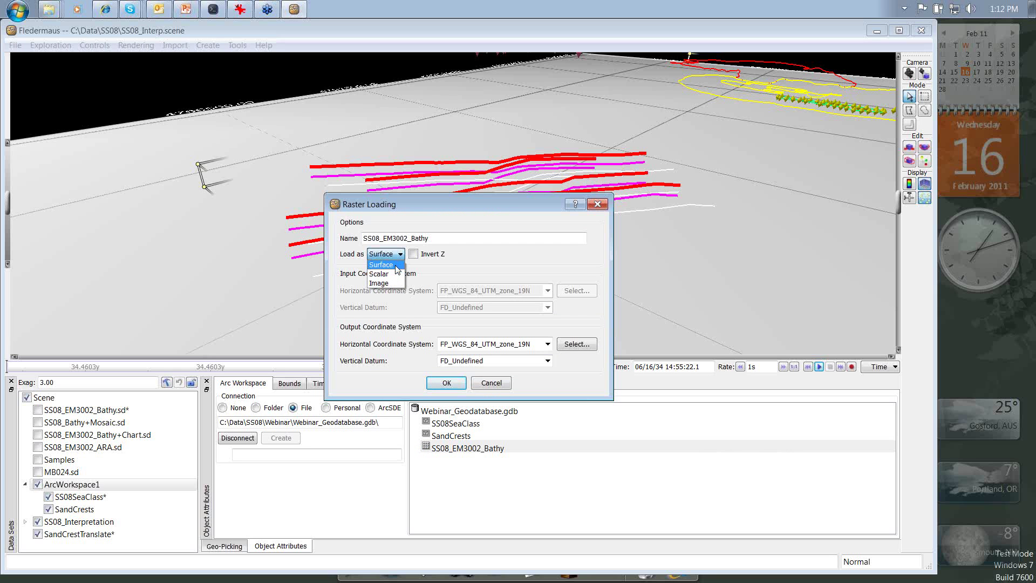
left_click(397, 269)
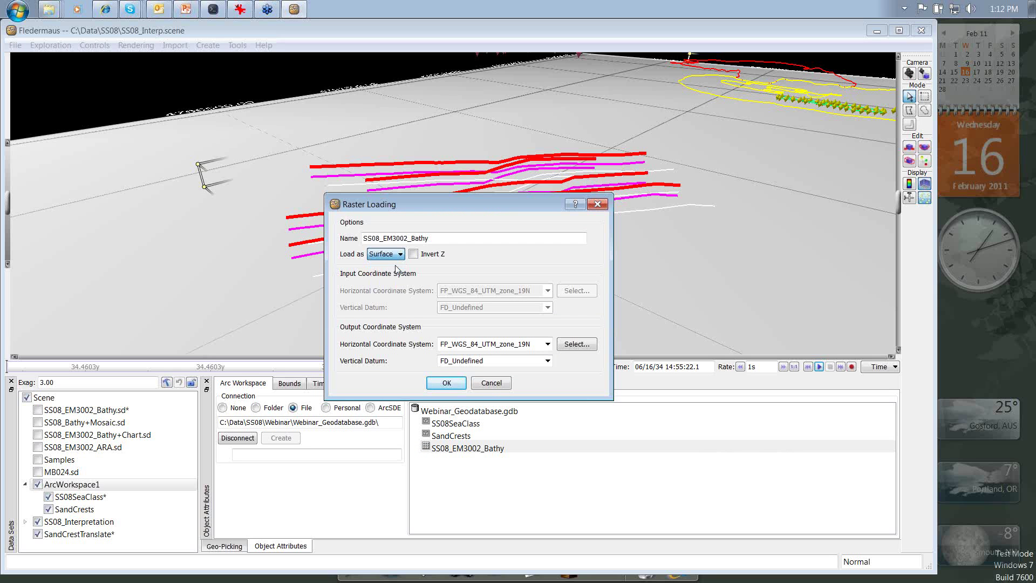
left_click(447, 383)
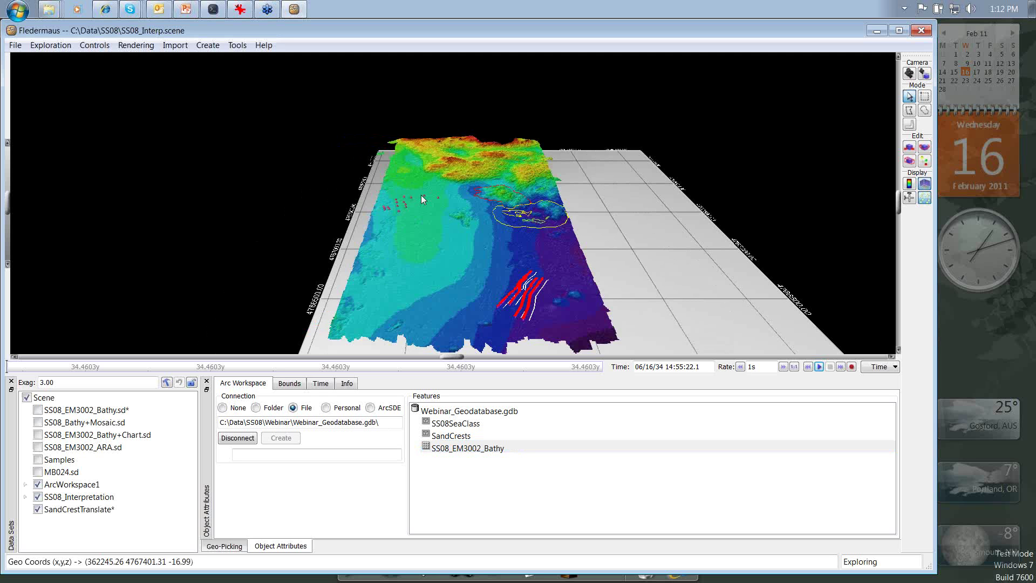
Examine the colour map of the SS08_EM3002_Bathy surface loaded under ArcWorkspace1.
scroll(421, 196, "up", 3)
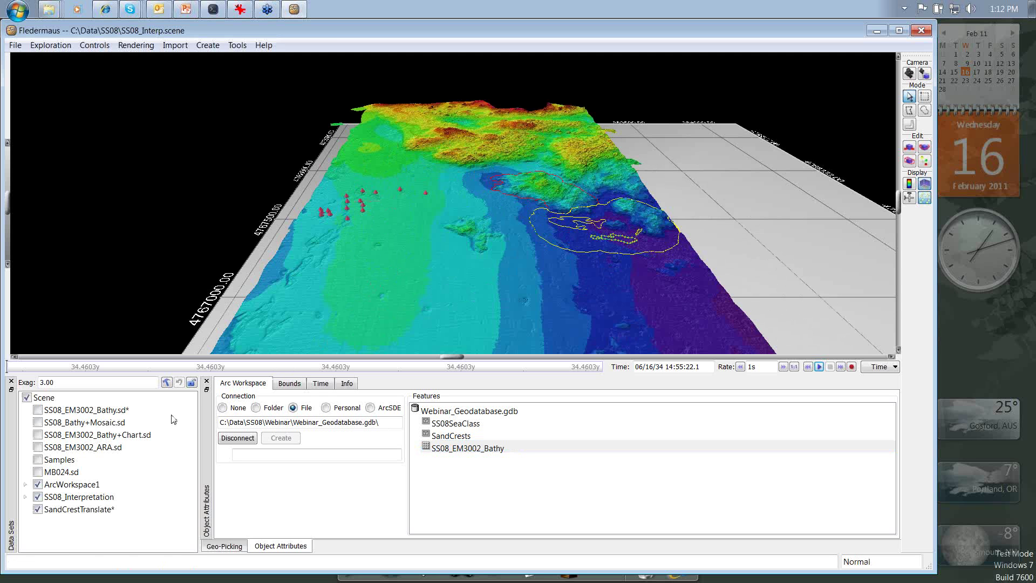
left_click(25, 484)
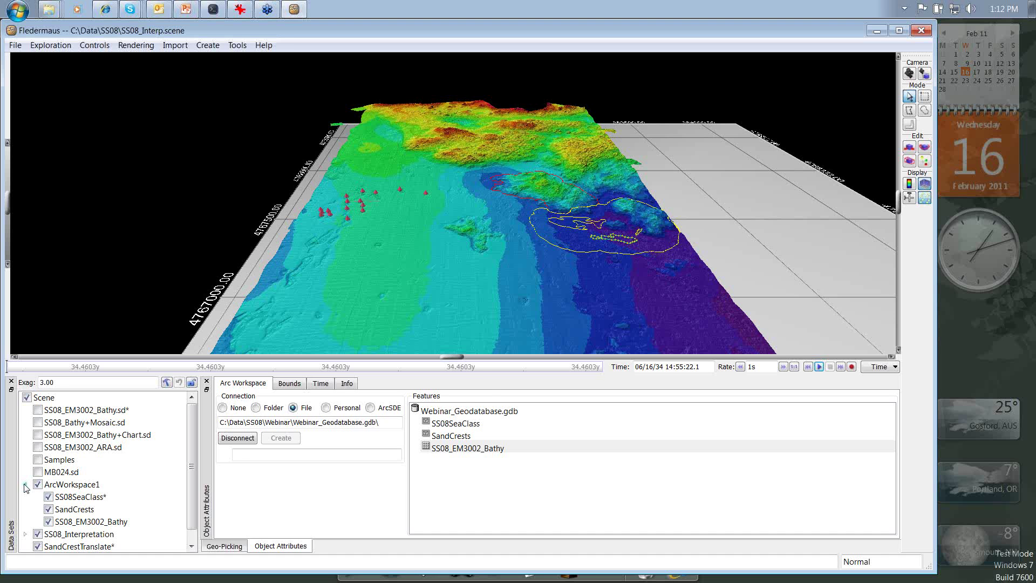
left_click(90, 521)
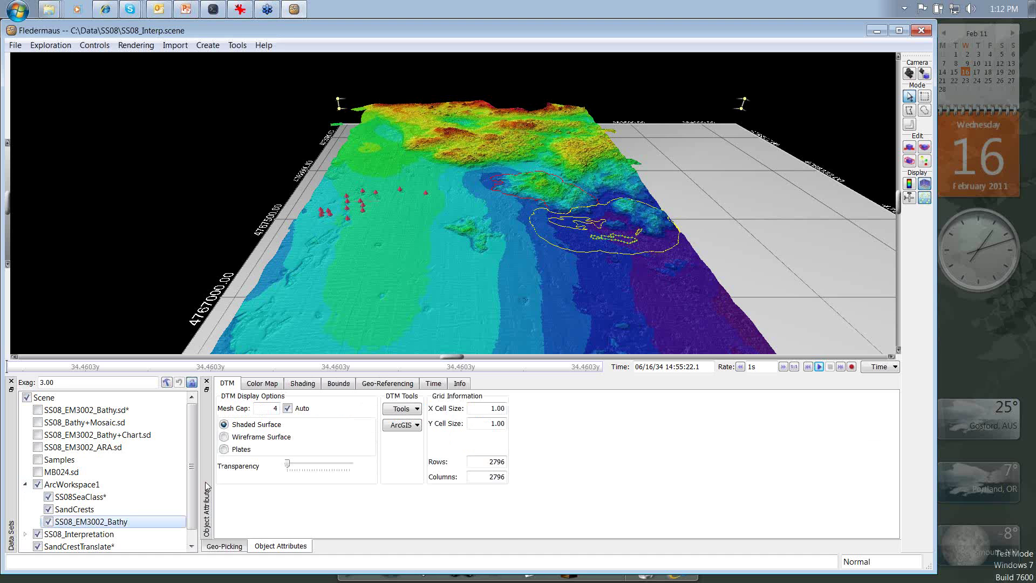
left_click(262, 383)
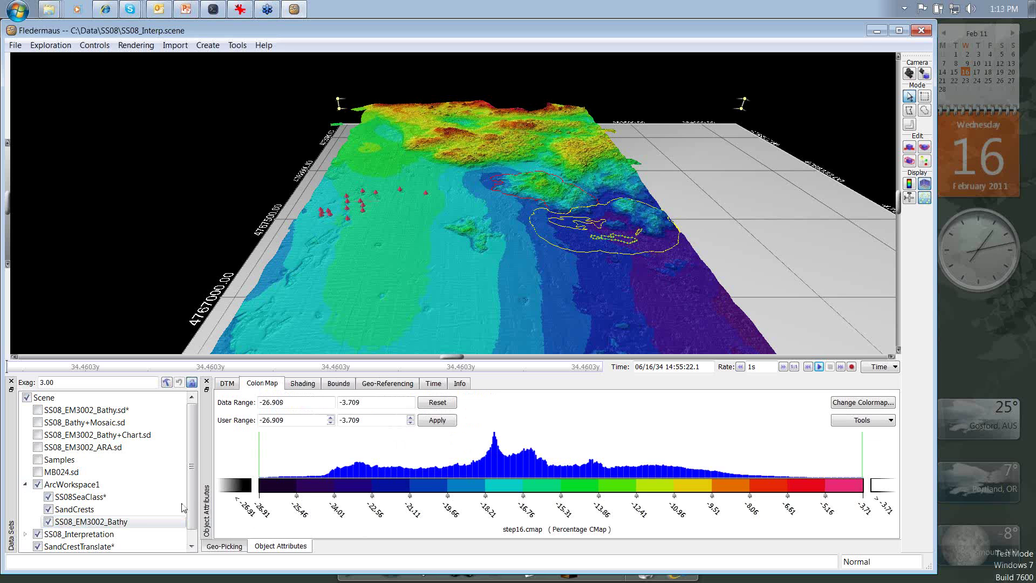
Show the original SS08_EM3002_Bathy.sd surface again and hide the geodatabase copy under ArcWorkspace1.
left_click(50, 524)
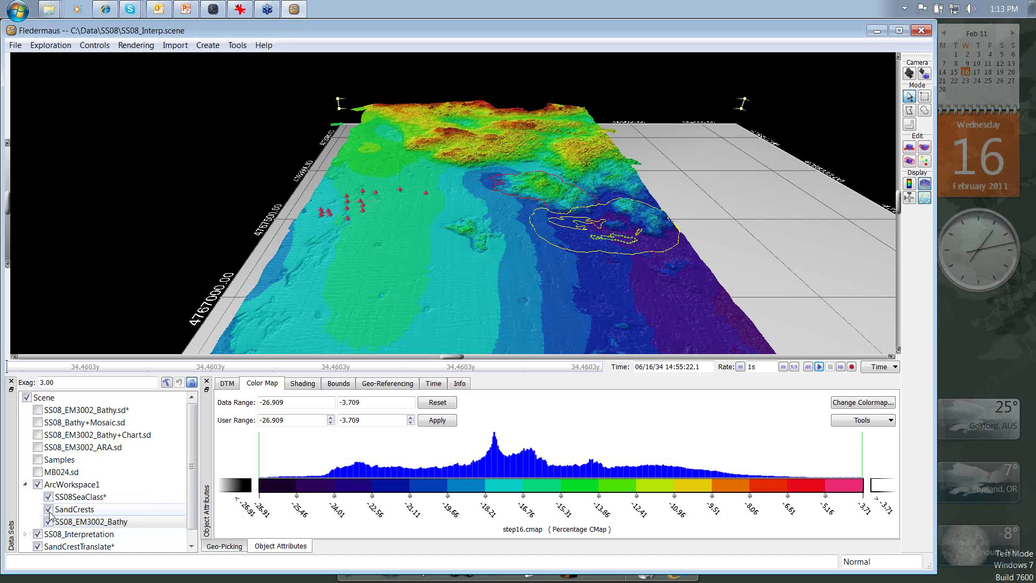
left_click(39, 411)
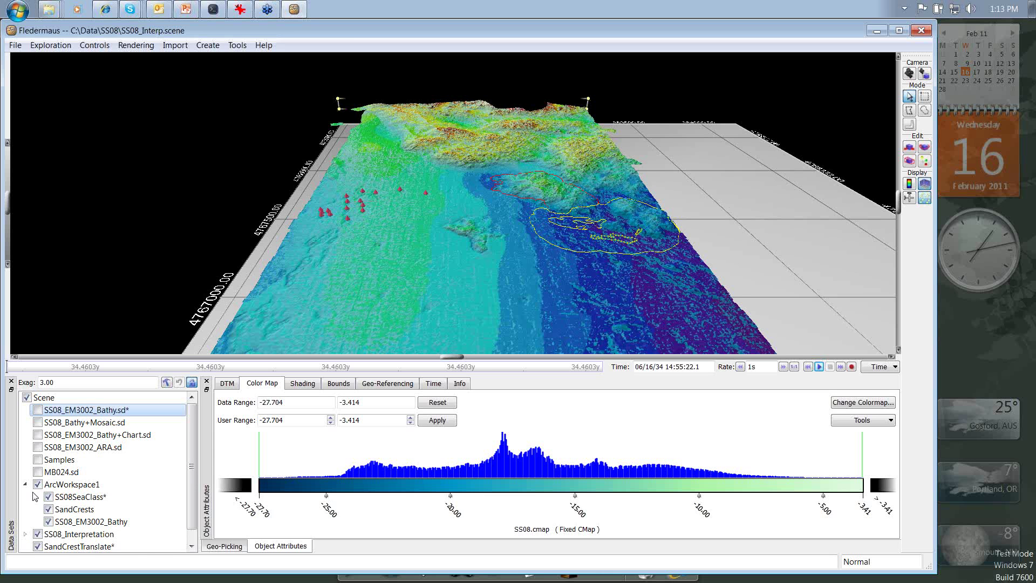
left_click(48, 521)
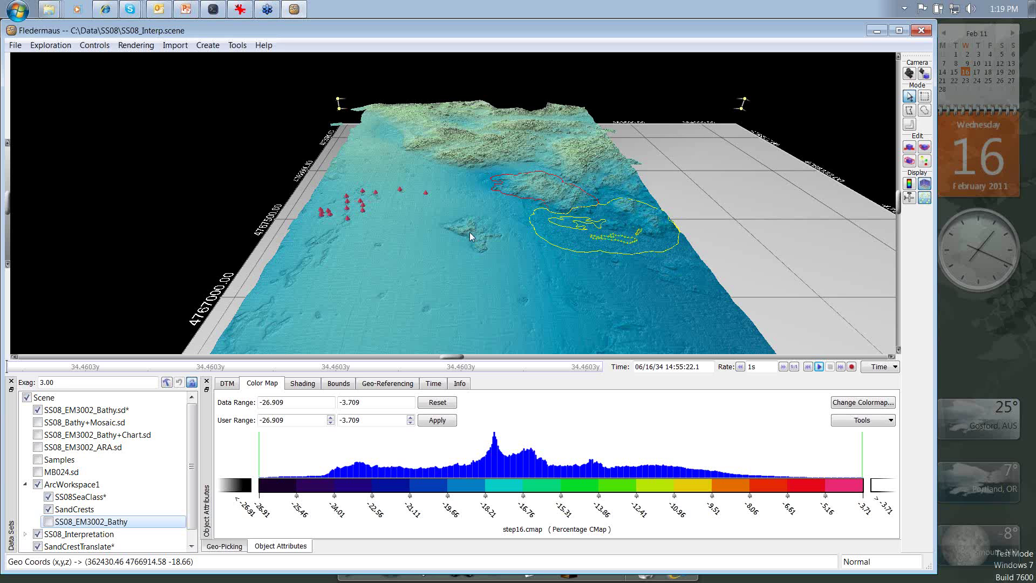
Outline a rounded seabed area directly south of the existing sand polygon and add it to the Sand class of SS08SeaClass.
left_click(227, 383)
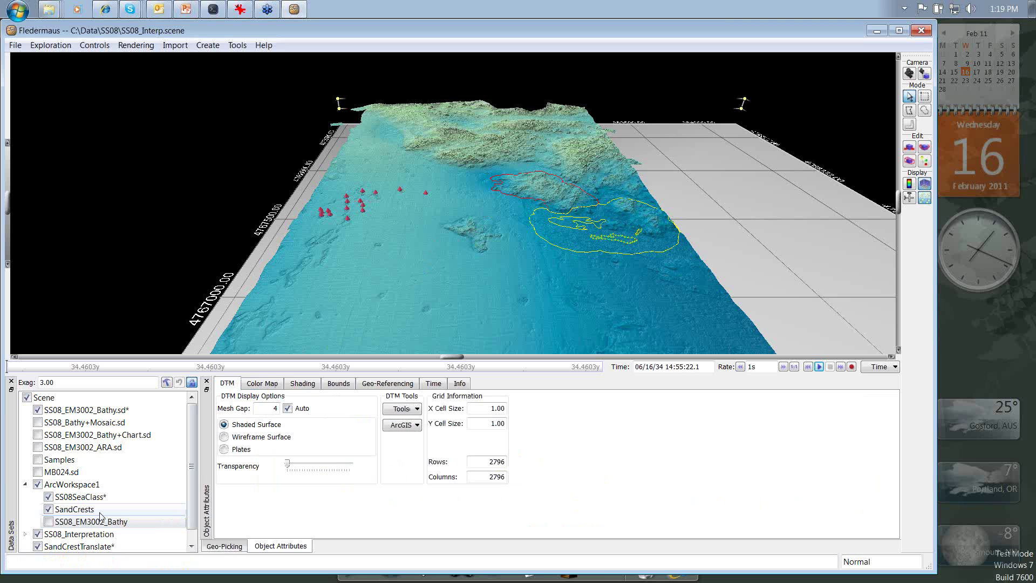
left_click(95, 497)
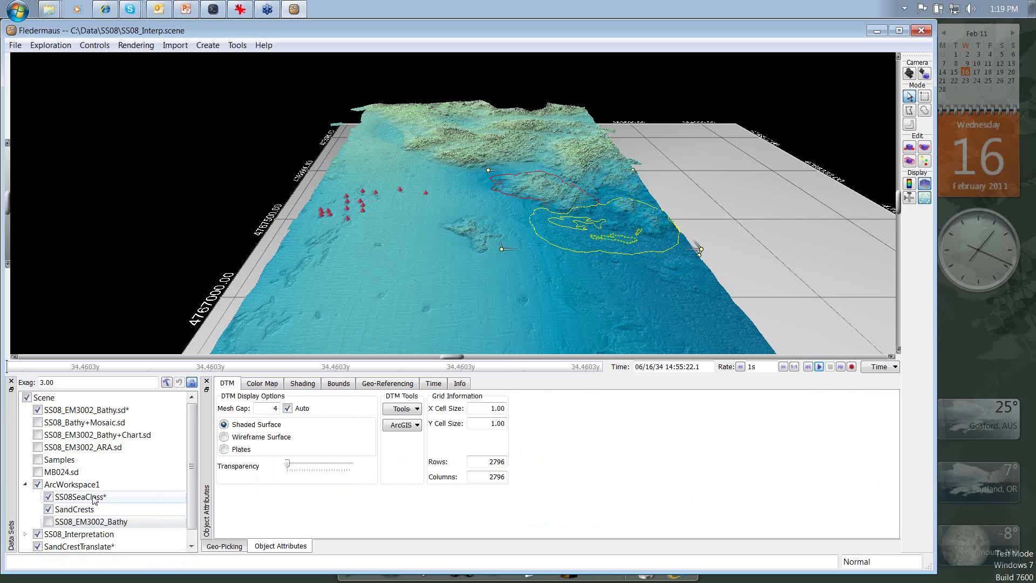
left_click(94, 497)
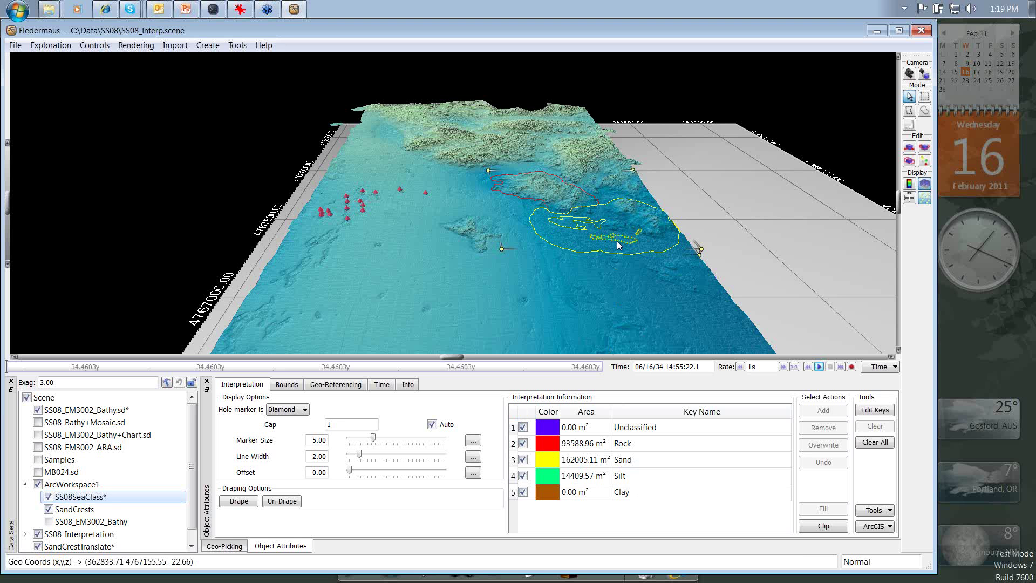
left_click_drag(619, 245, 619, 246)
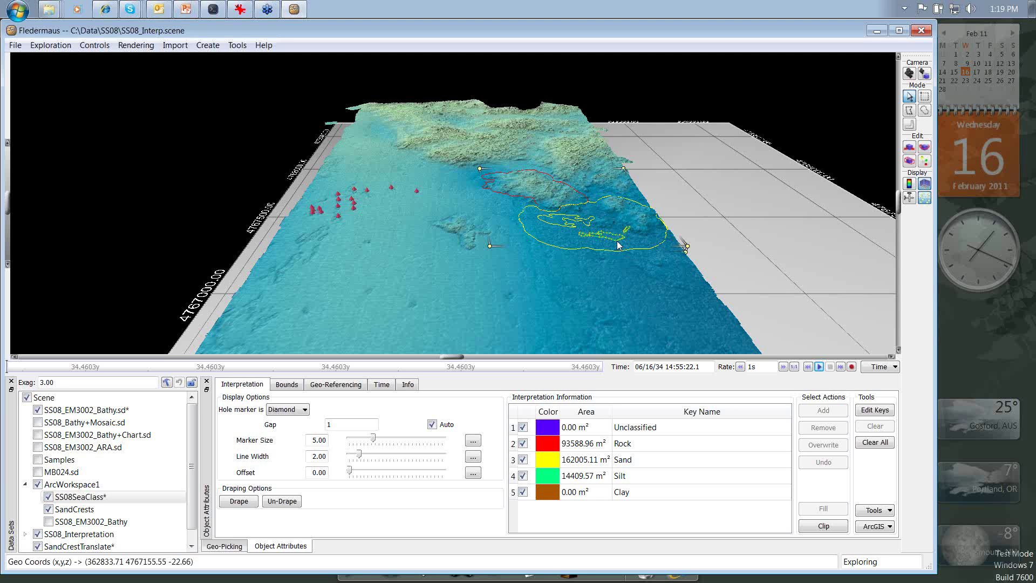
left_click_drag(619, 245, 409, 222)
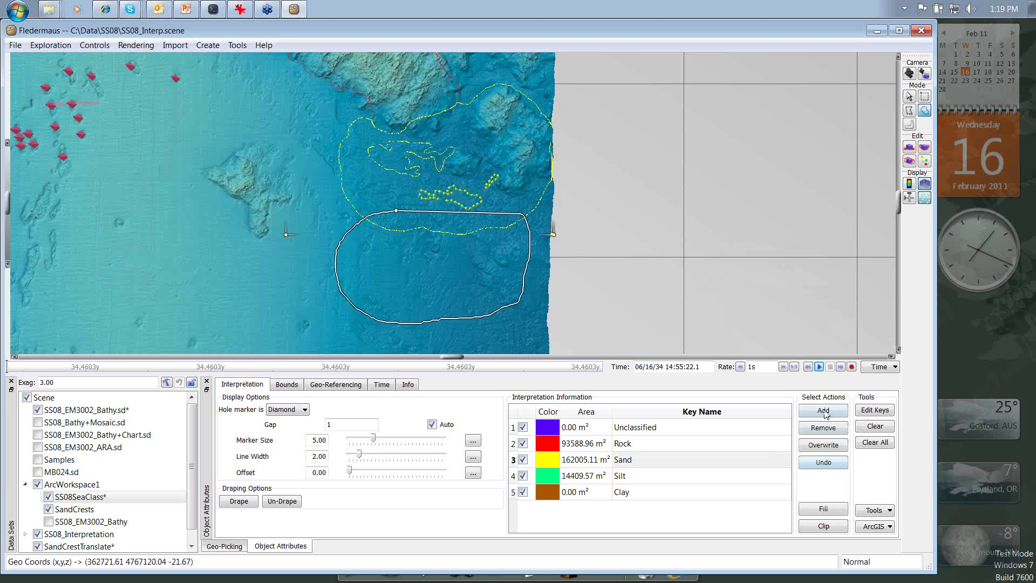
left_click(824, 411)
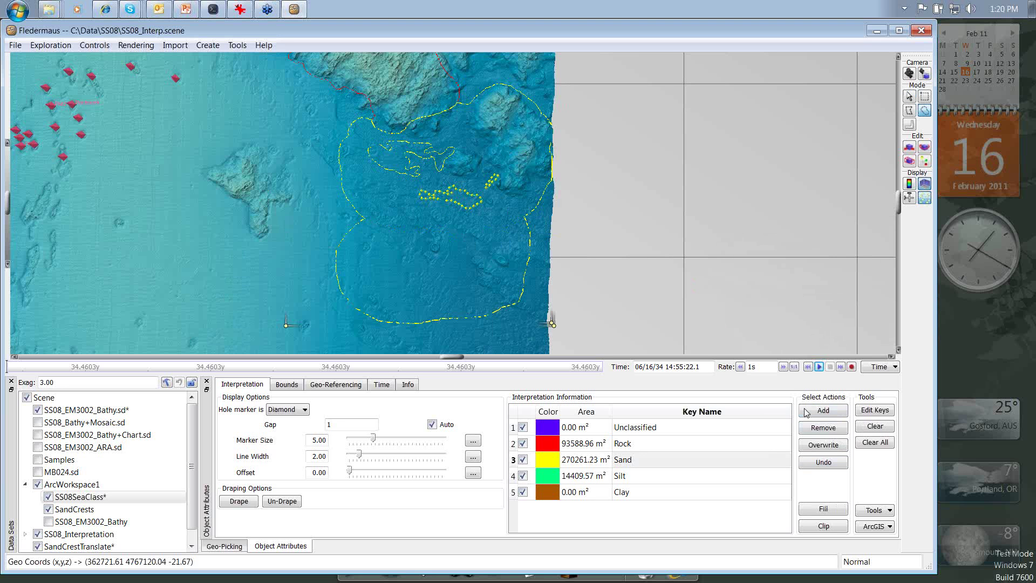
left_click(874, 510)
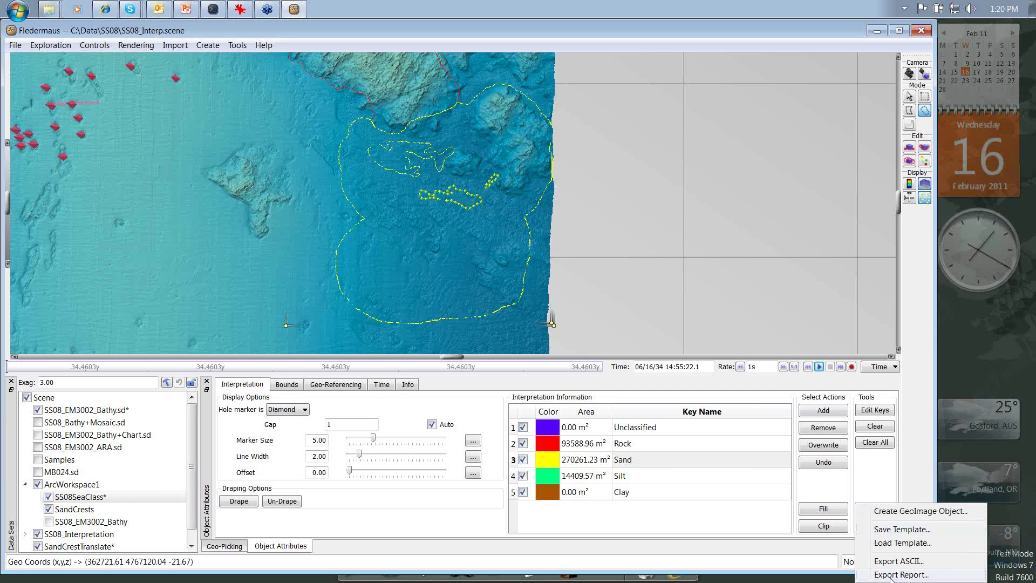
left_click(661, 531)
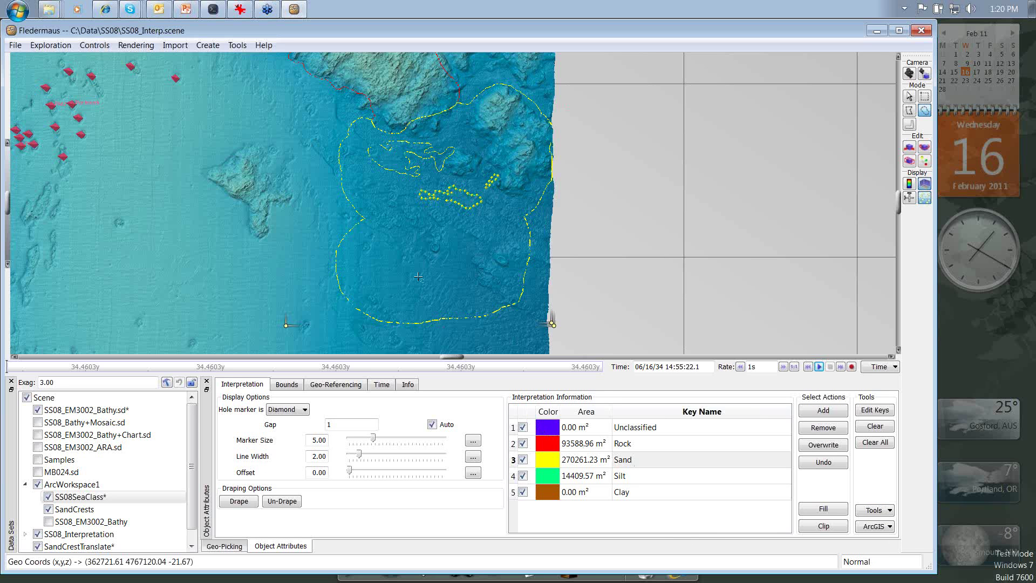
key("Escape")
left_click_drag(421, 269, 417, 199)
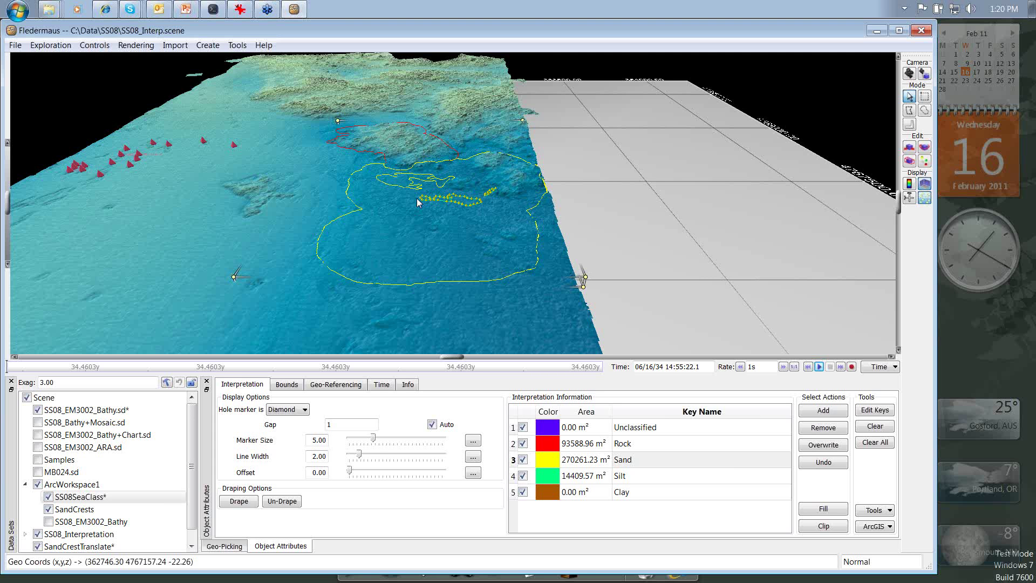
scroll(424, 206, "up", 2)
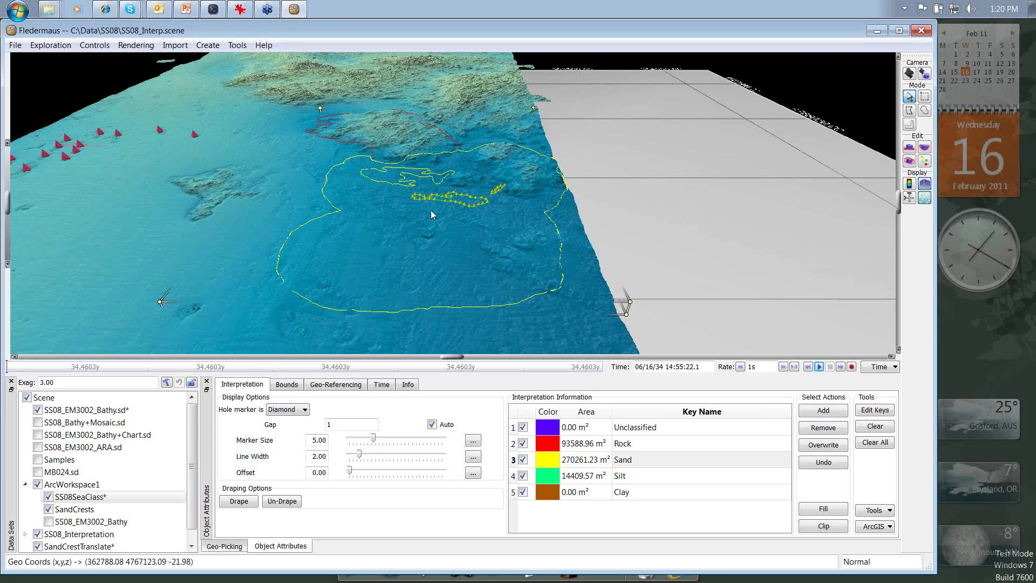